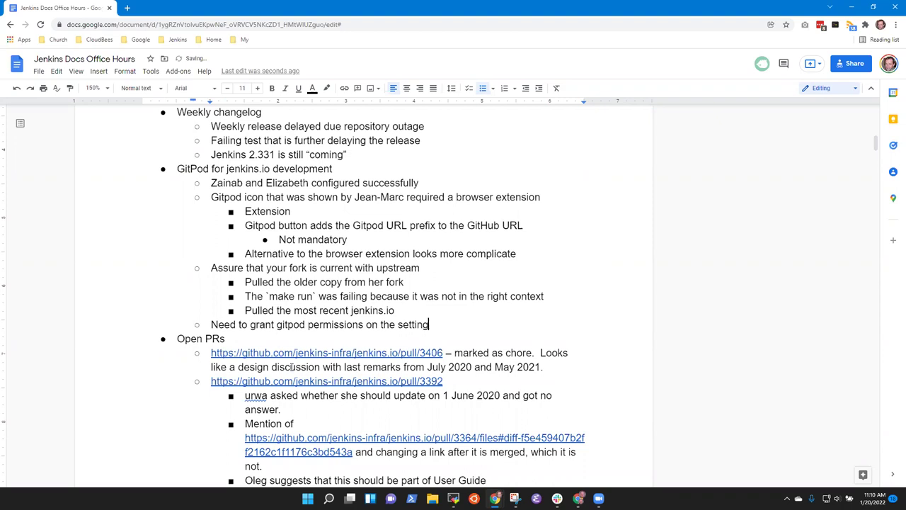
# Complete the bullet "Need to grant gitpod permissions on the settings page" and add the sub-bullet "Otherwise can't use gitpod to push changes".
pyautogui.write('page')
pyautogui.press('Return')
pyautogui.press('Tab')
pyautogui.write('Ohterw')
pyautogui.press('BackSpace')
pyautogui.press('BackSpace')
pyautogui.press('BackSpace')
pyautogui.press('BackSpace')
pyautogui.press('BackSpace')
pyautogui.press('BackSpace')
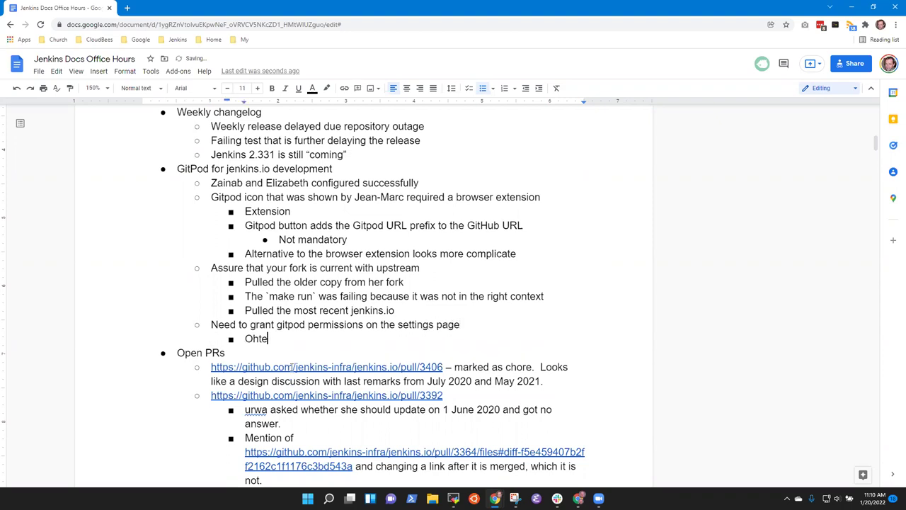
pyautogui.write('Otherwise can')
pyautogui.write("'t use gitpu")
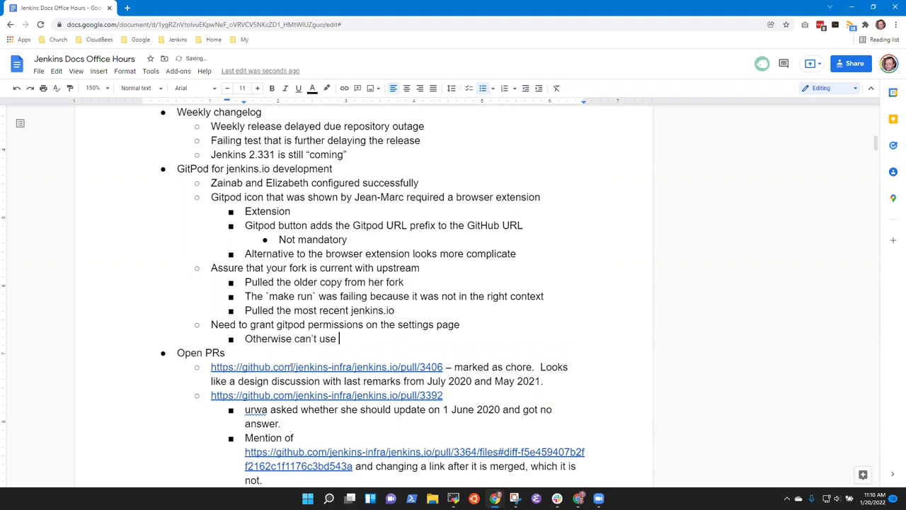
pyautogui.write('d ')
pyautogui.write('od to push ')
pyautogui.write('changes from the')
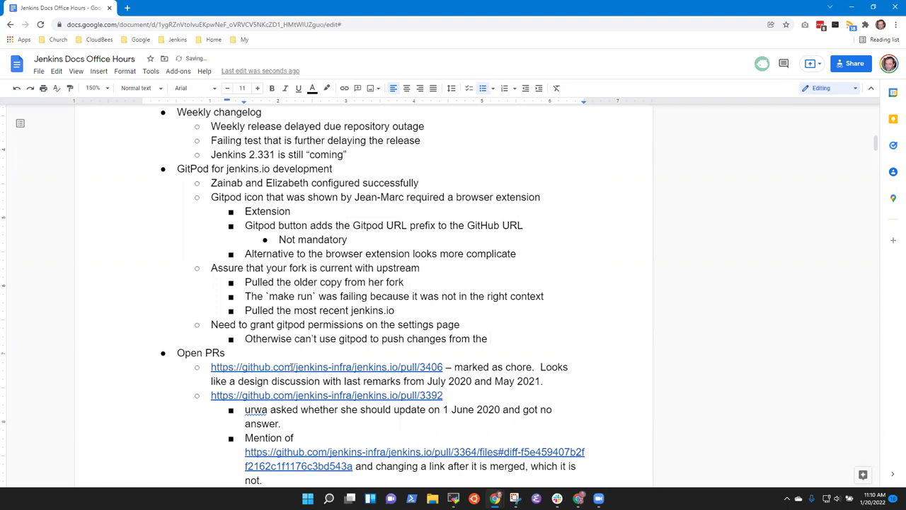
pyautogui.press('BackSpace')
pyautogui.press('BackSpace')
pyautogui.press('BackSpace')
pyautogui.press('BackSpace')
pyautogui.press('BackSpace')
pyautogui.press('BackSpace')
pyautogui.press('BackSpace')
pyautogui.press('BackSpace')
pyautogui.press('BackSpace')
pyautogui.press('BackSpace')
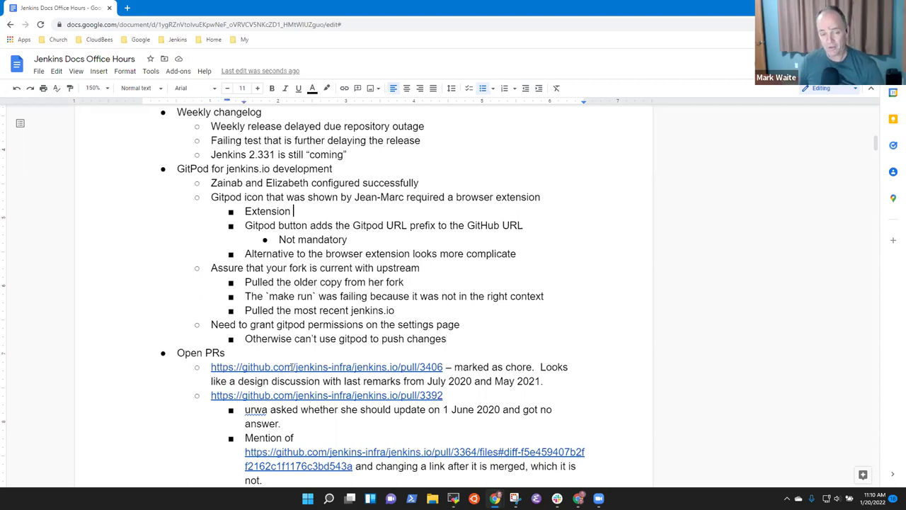
# Highlight the note on the Gitpod button's URL prefix, followed by the note on keeping the fork current with upstream.
pyautogui.hotkey('shift', 'End')
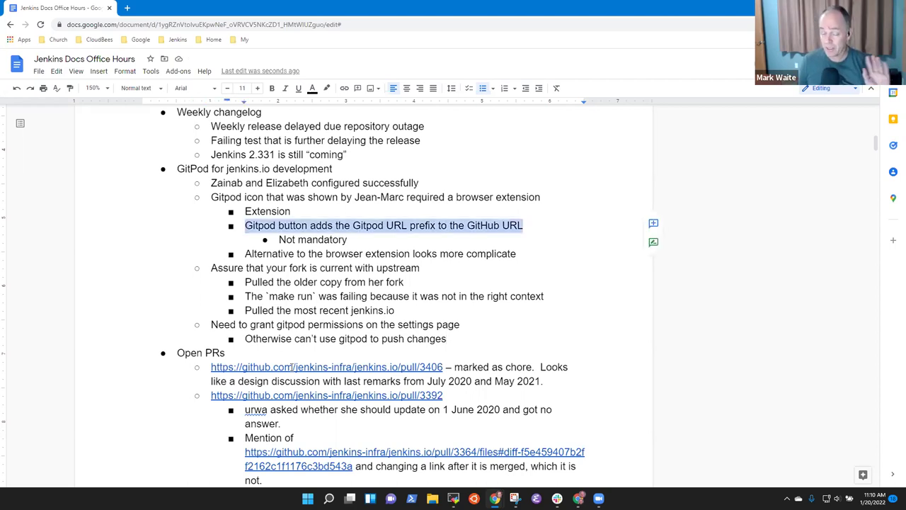
pyautogui.press('Down')
pyautogui.press('Down')
pyautogui.press('Down')
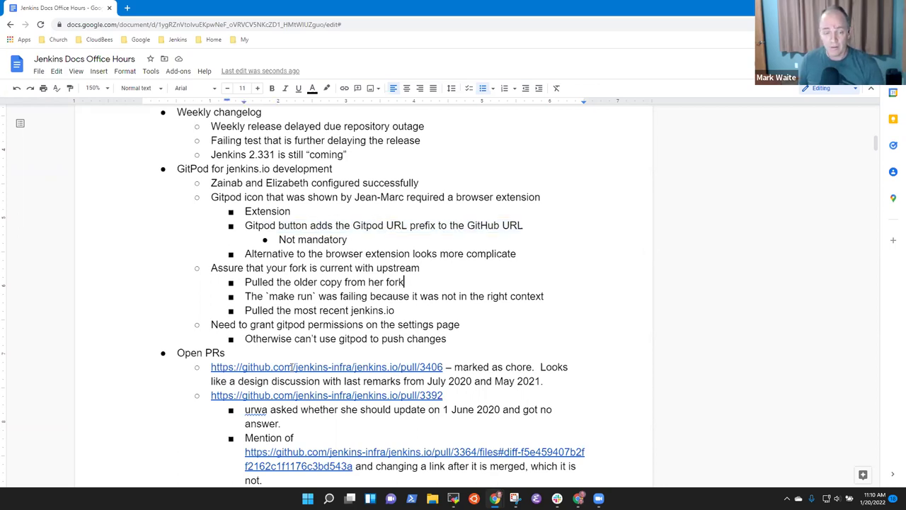
pyautogui.hotkey('shift', 'End')
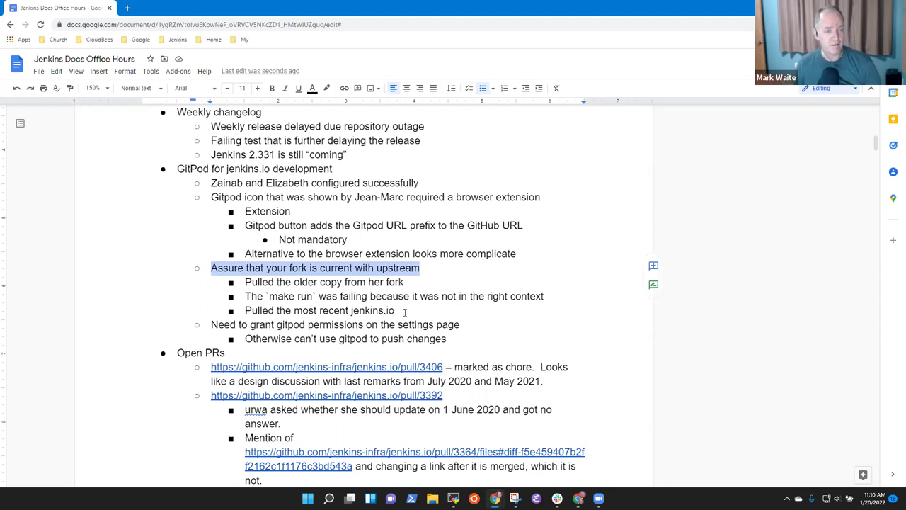
# Open the bookmarked personal GitHub profile in a new browser tab and go to its pinned jenkins-bugs repository.
pyautogui.click(127, 8)
pyautogui.click(140, 39)
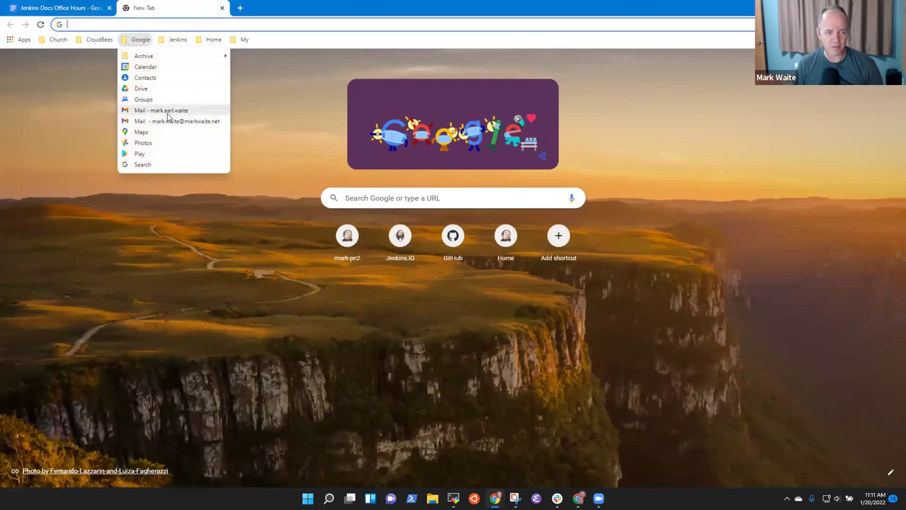
pyautogui.click(244, 39)
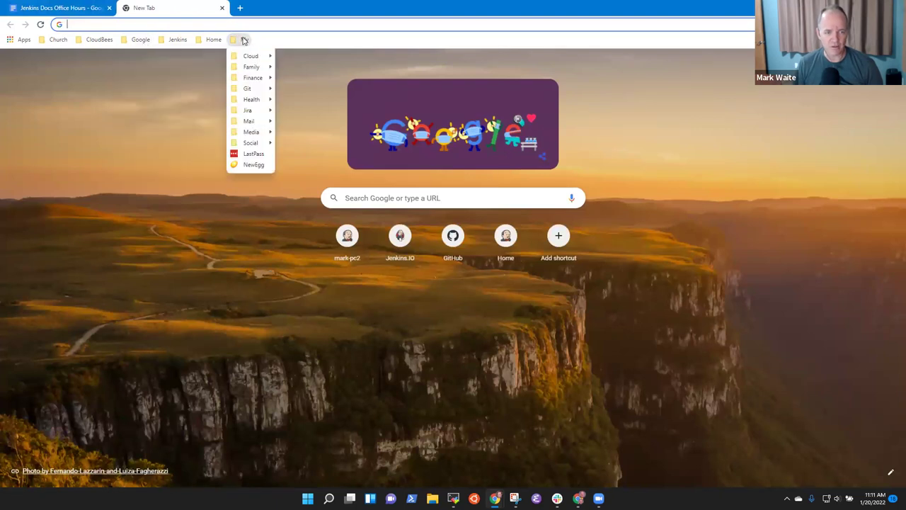
pyautogui.moveTo(249, 88)
pyautogui.click(318, 163)
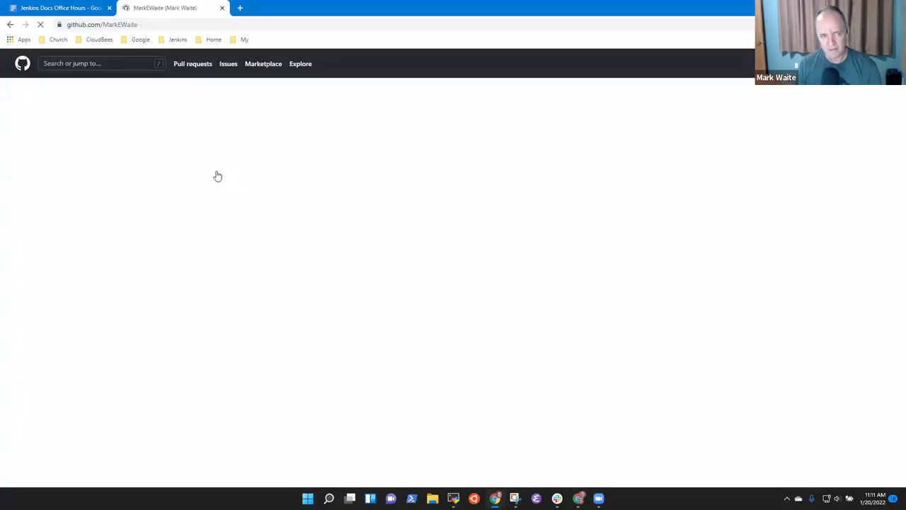
pyautogui.click(350, 229)
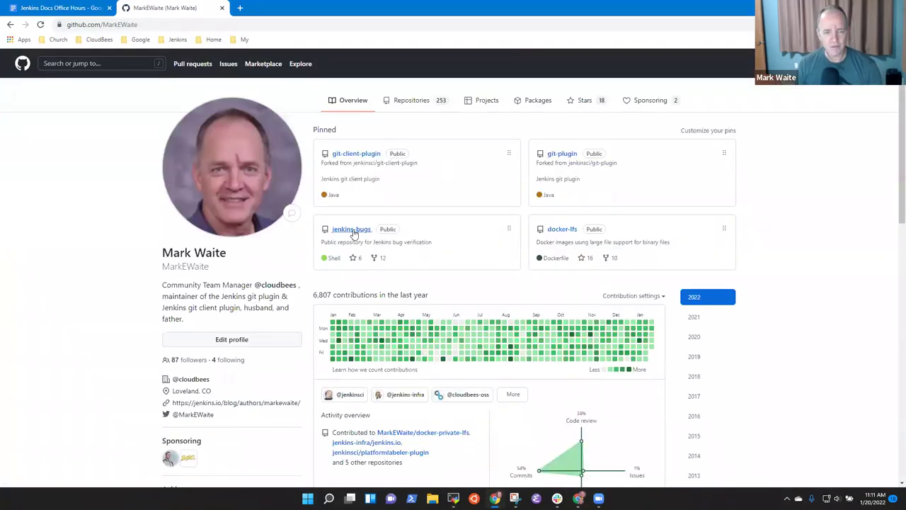
# Change the repository name in the page address to jenkins.io and load that fork.
pyautogui.click(173, 24)
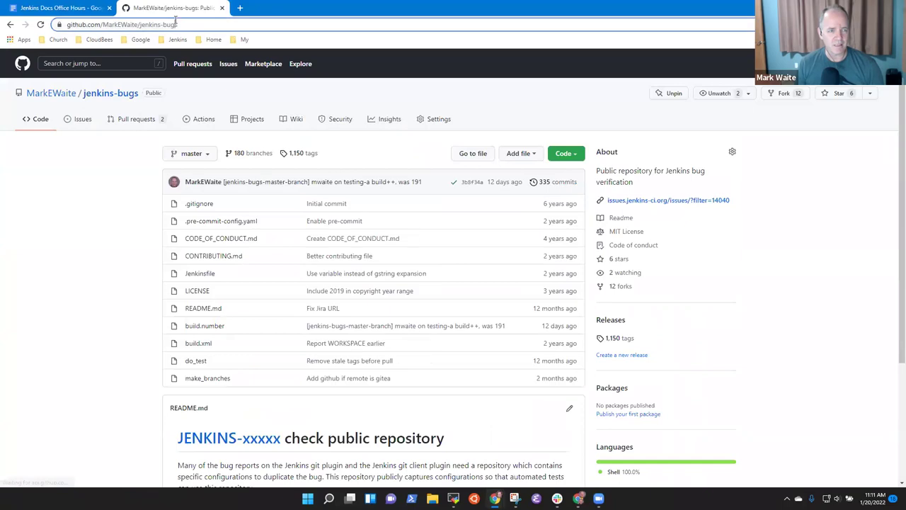
pyautogui.press('End')
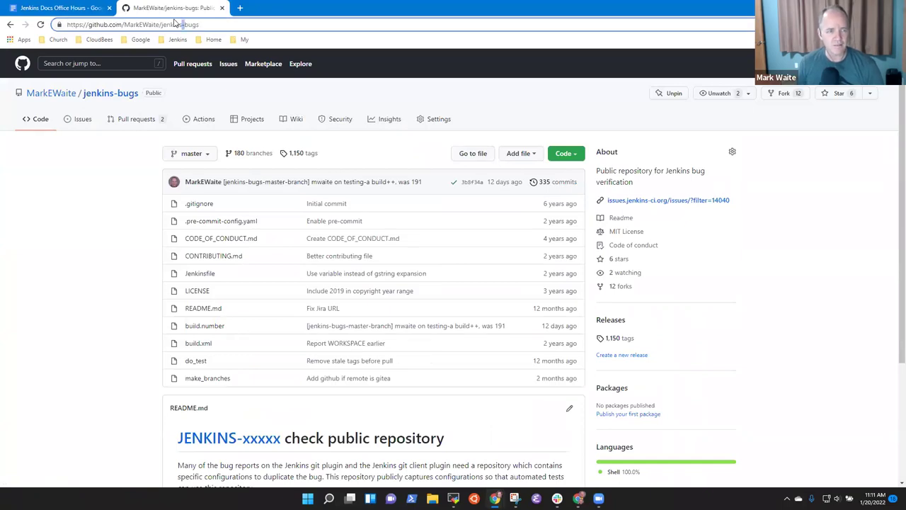
pyautogui.hotkey('shift', 'Left')
pyautogui.hotkey('shift', 'Left')
pyautogui.hotkey('shift', 'Left')
pyautogui.hotkey('shift', 'Left')
pyautogui.hotkey('shift', 'Left')
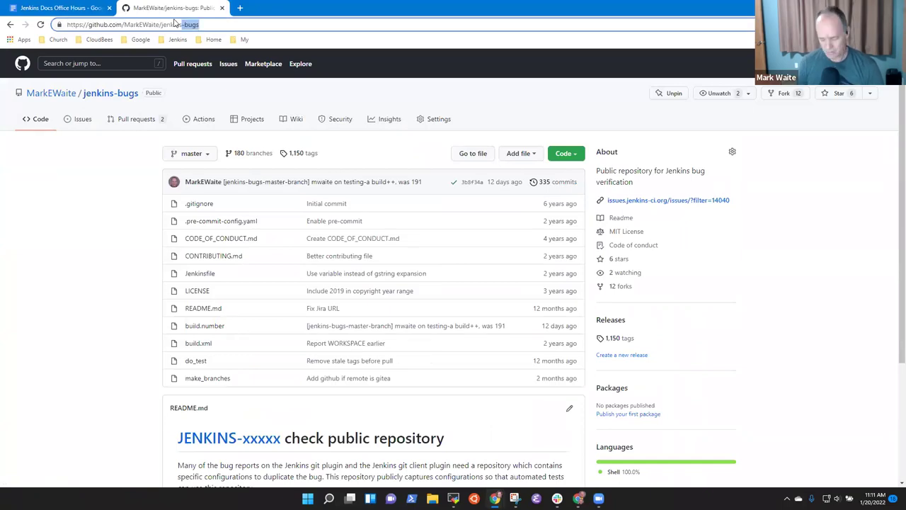
pyautogui.write('.io')
pyautogui.press('Return')
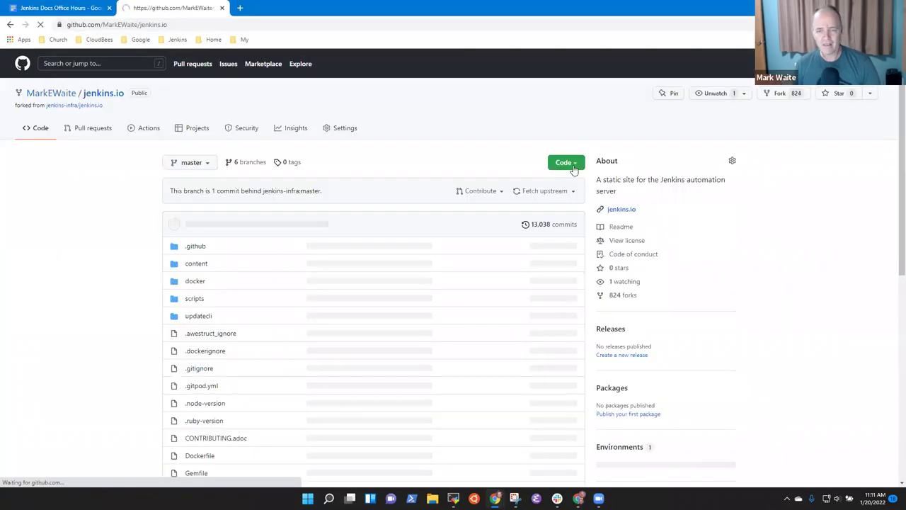
# Fetch and merge the upstream jenkins-infra commit into the fork's master branch and dismiss the notice.
pyautogui.click(567, 192)
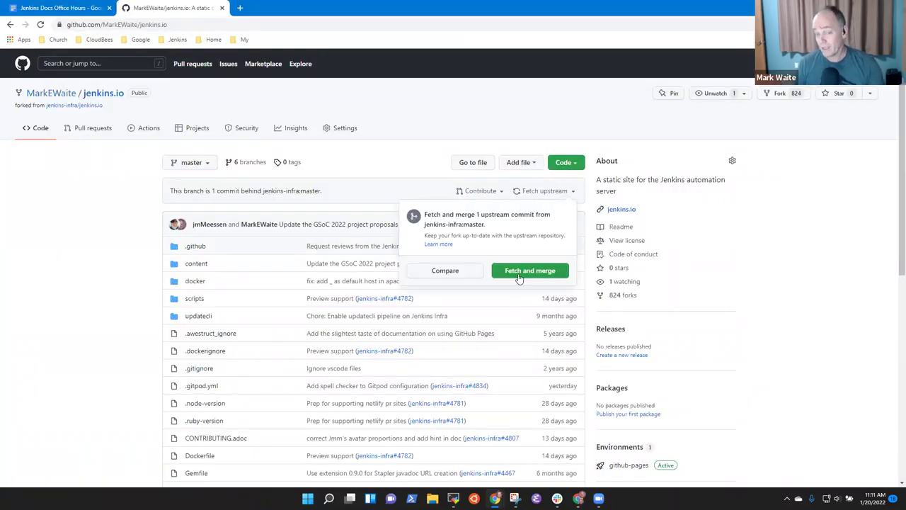
pyautogui.click(524, 271)
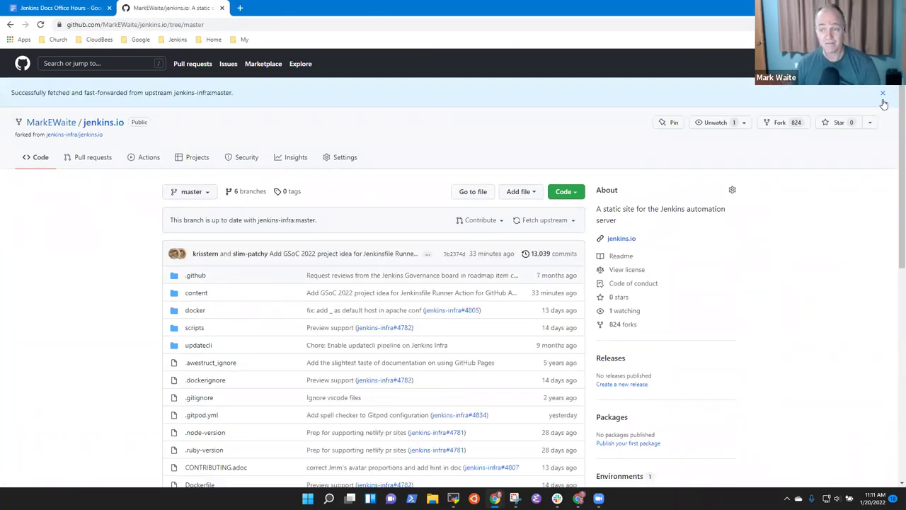
pyautogui.click(882, 94)
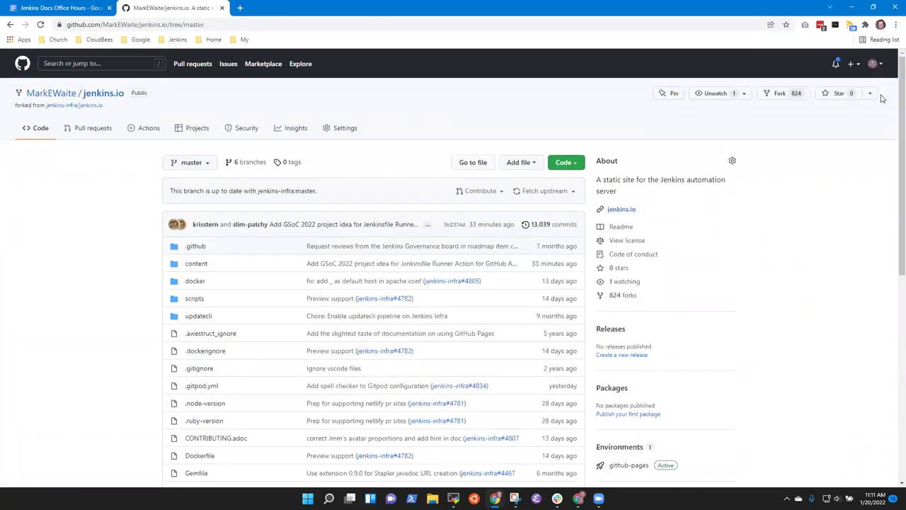
# Return to the Jenkins Docs Office Hours notes and highlight the bullet about `make run` failing.
pyautogui.click(91, 9)
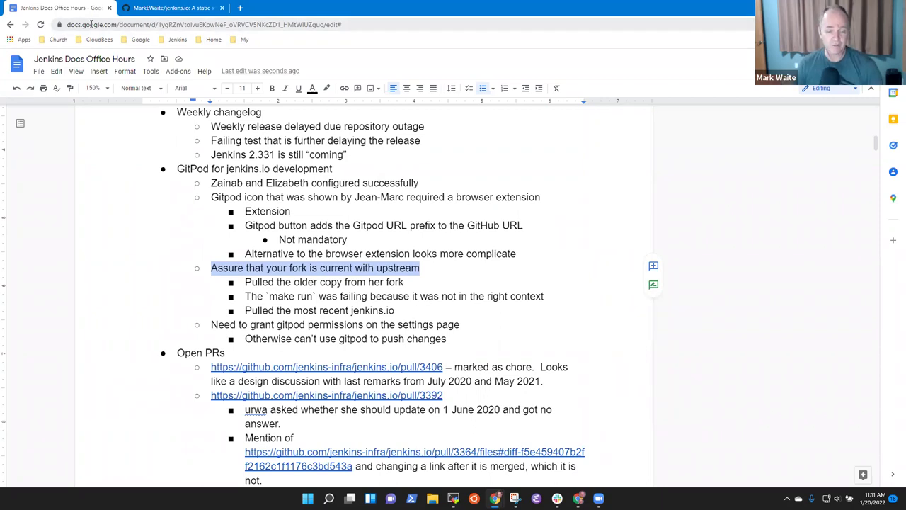
pyautogui.click(330, 298)
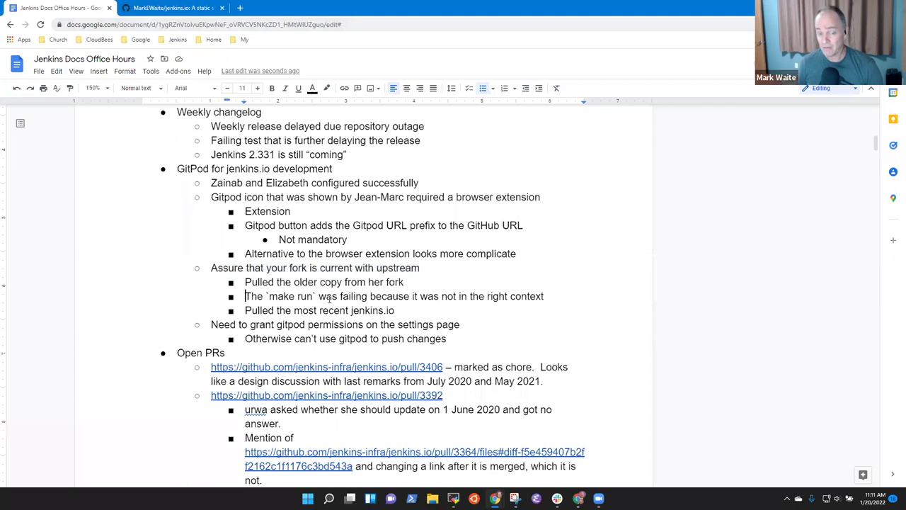
pyautogui.hotkey('shift', 'End')
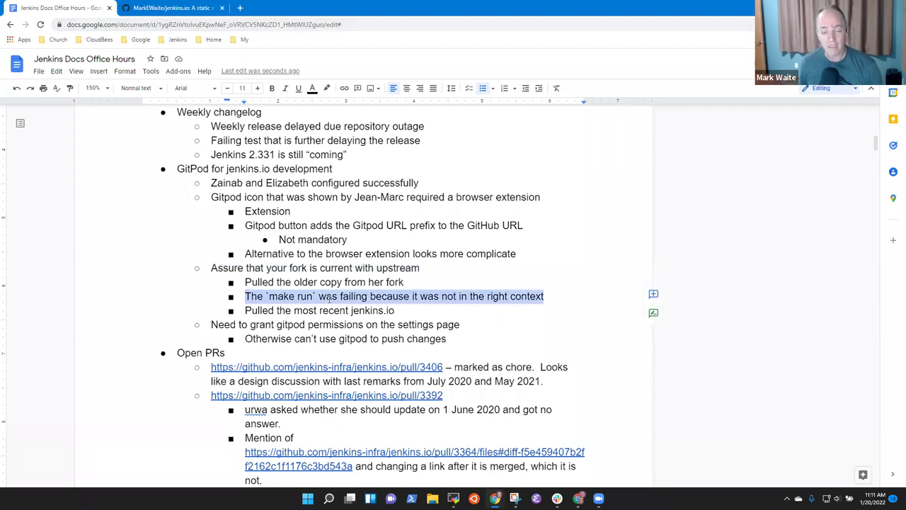
# Append "and `make run` passed" to the bullet "Pulled the most recent jenkins.io".
pyautogui.press('Down')
pyautogui.write('and `make r')
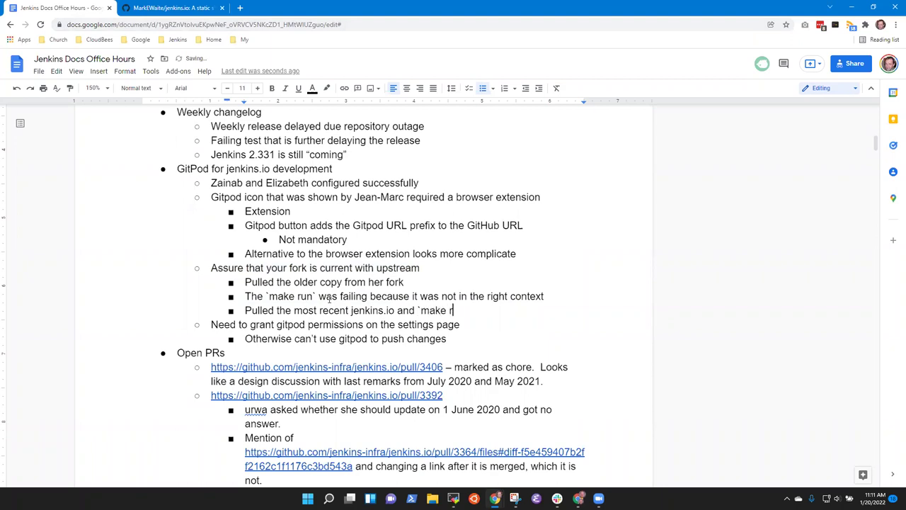
pyautogui.write('un passe')
pyautogui.press('BackSpace')
pyautogui.press('BackSpace')
pyautogui.press('BackSpace')
pyautogui.press('BackSpace')
pyautogui.write('assed')
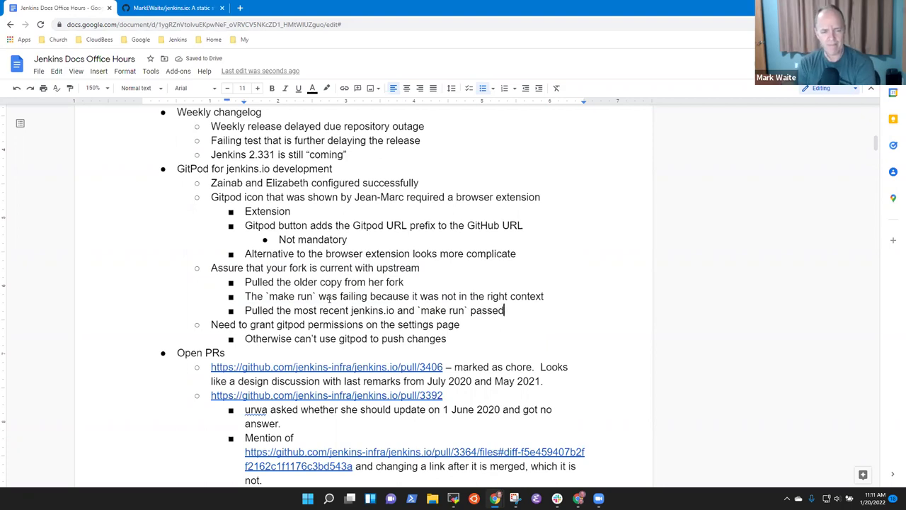
# Highlight the bullet about granting gitpod permissions on the settings page.
pyautogui.press('Down')
pyautogui.press('Down')
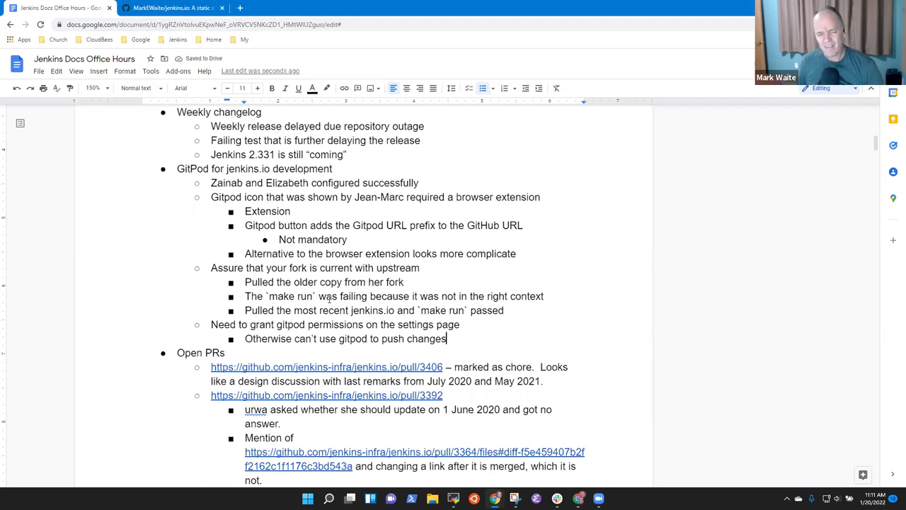
pyautogui.hotkey('shift', 'Home')
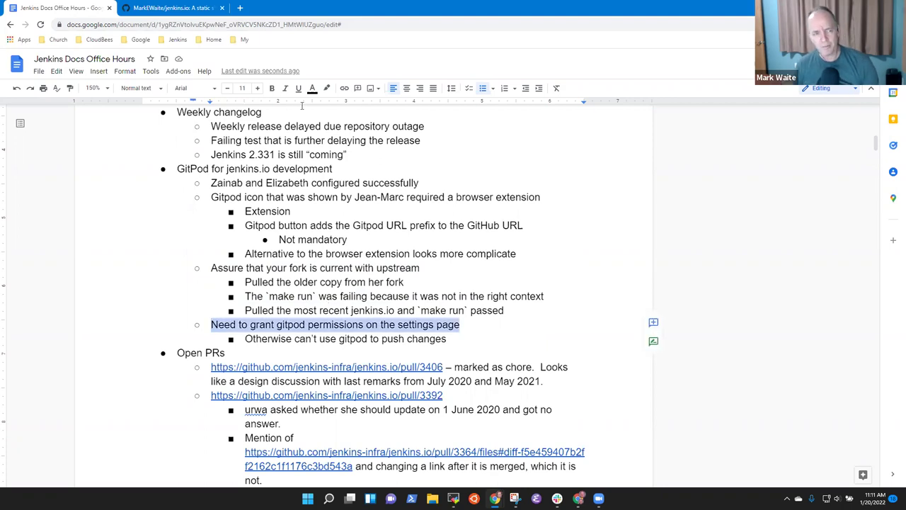
# Switch back to GitHub and open the personal account's settings.
pyautogui.click(173, 9)
pyautogui.click(881, 63)
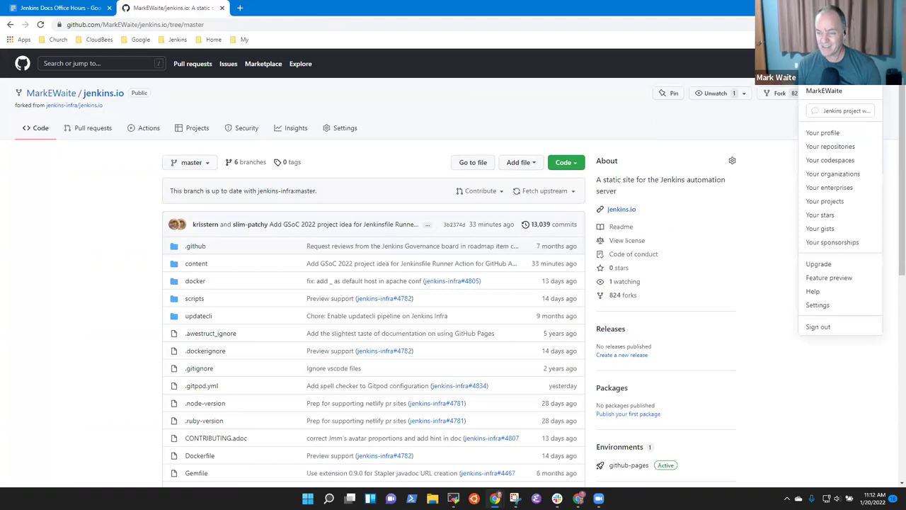
pyautogui.click(821, 305)
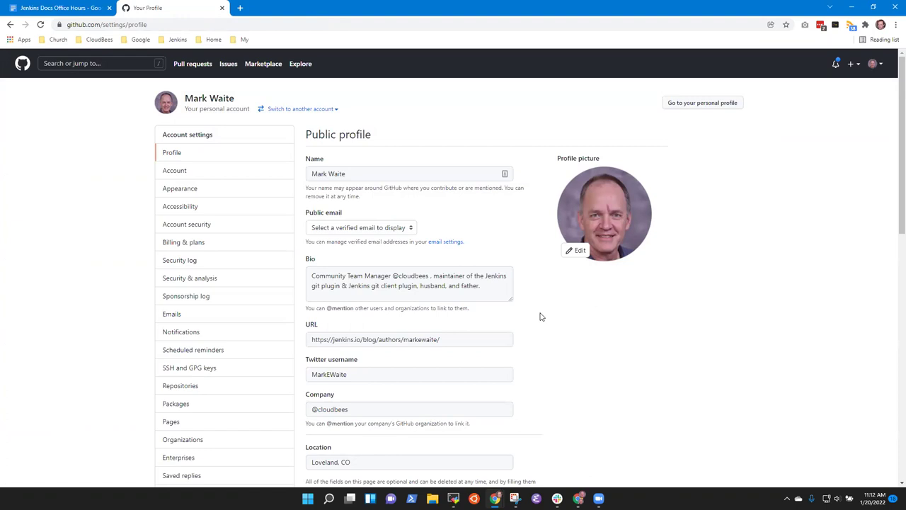
# Load gitpod.io in a new browser tab and log in with GitHub.
pyautogui.click(240, 9)
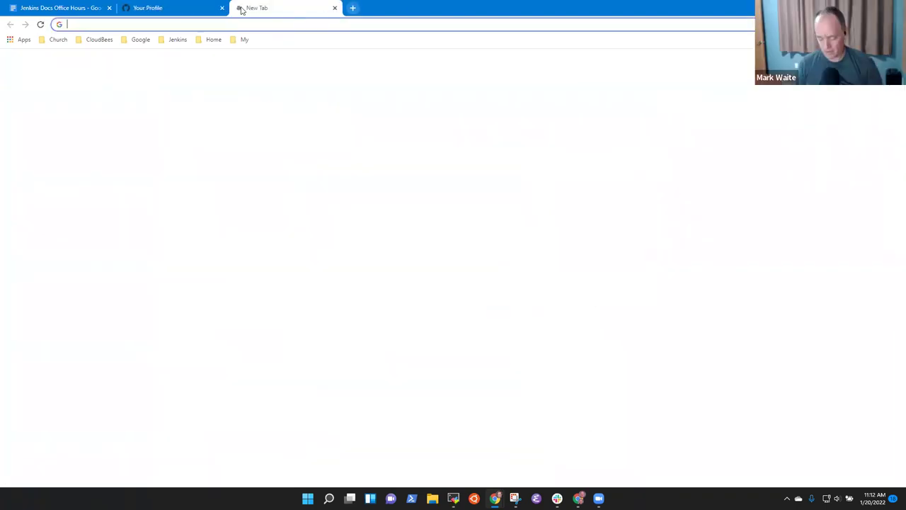
pyautogui.write('gitpod.i')
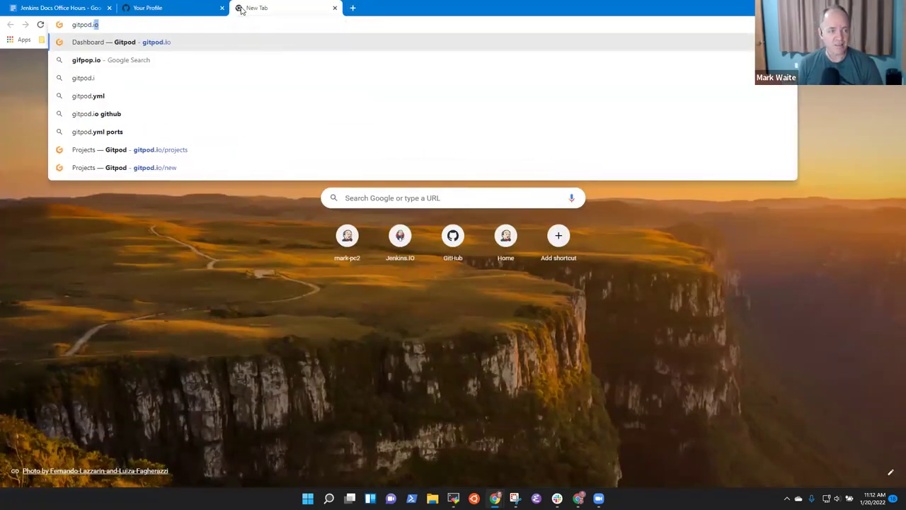
pyautogui.write('o')
pyautogui.press('Return')
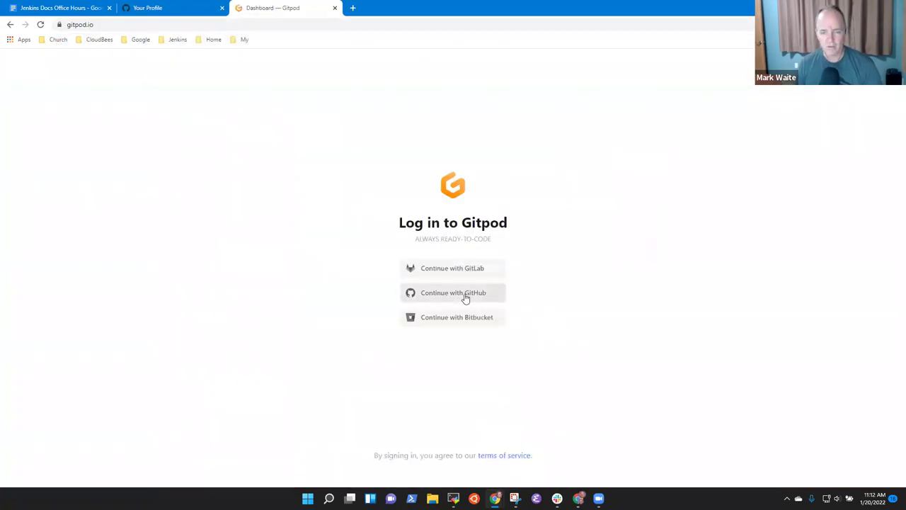
pyautogui.click(466, 299)
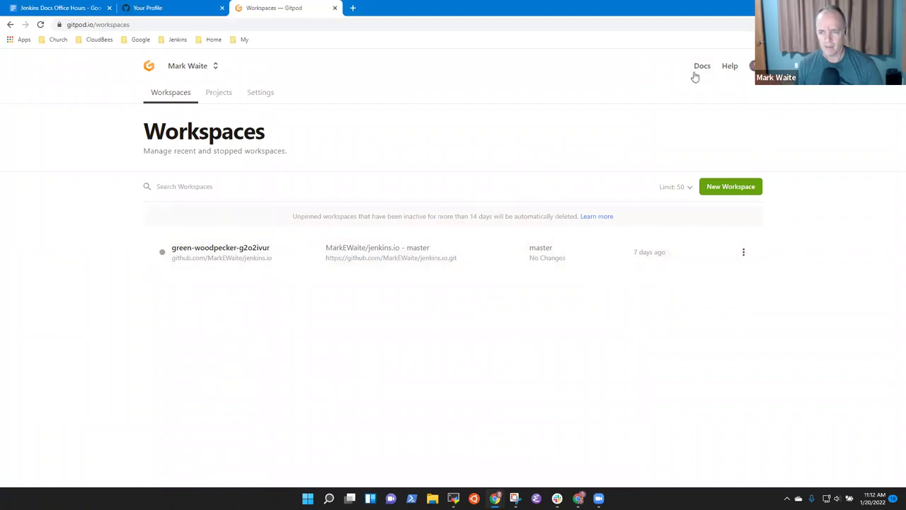
# Open Gitpod's Integrations settings and examine the GitHub provider's permissions and available actions.
pyautogui.click(270, 96)
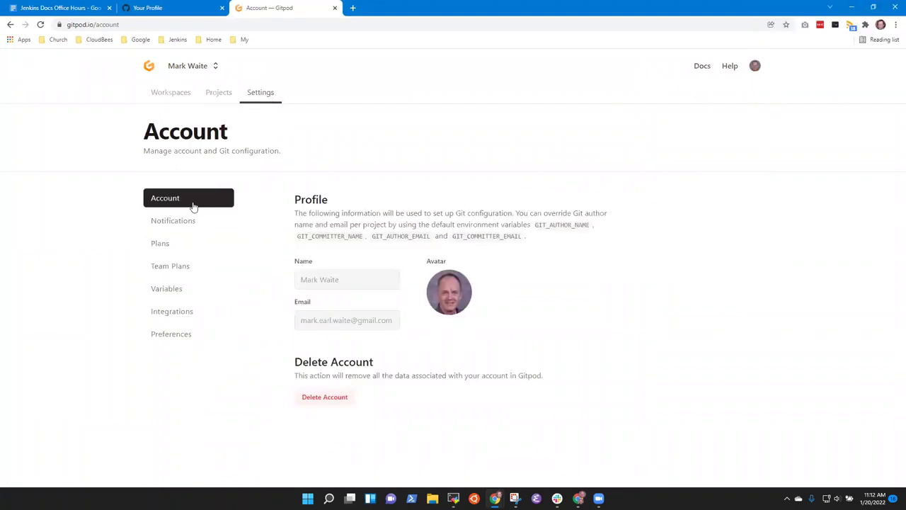
pyautogui.click(178, 319)
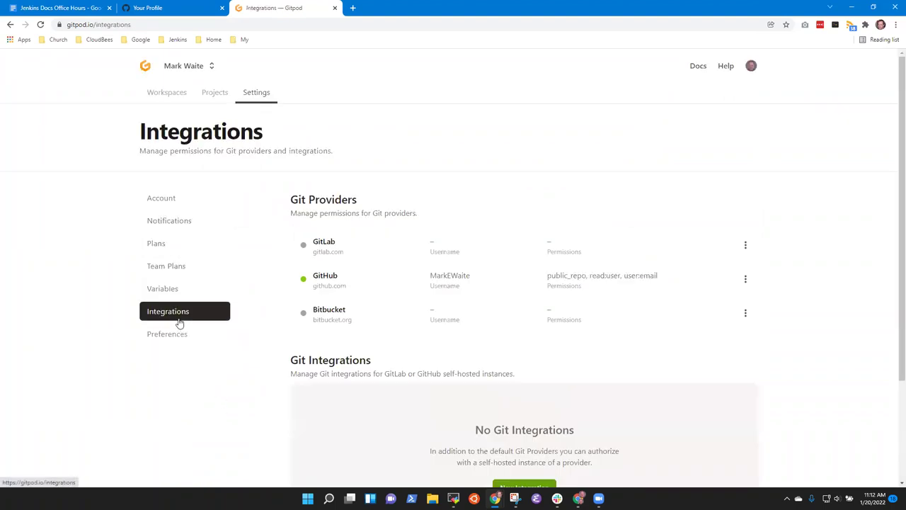
pyautogui.click(744, 280)
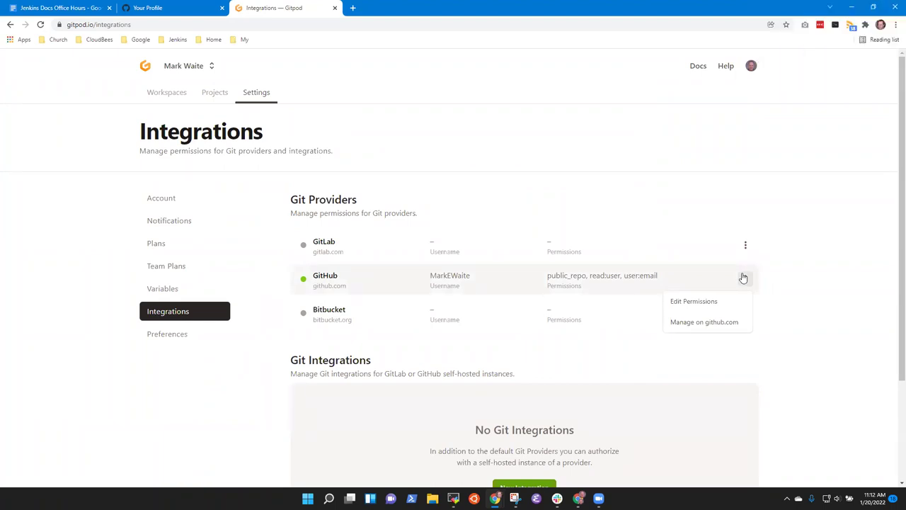
pyautogui.click(794, 208)
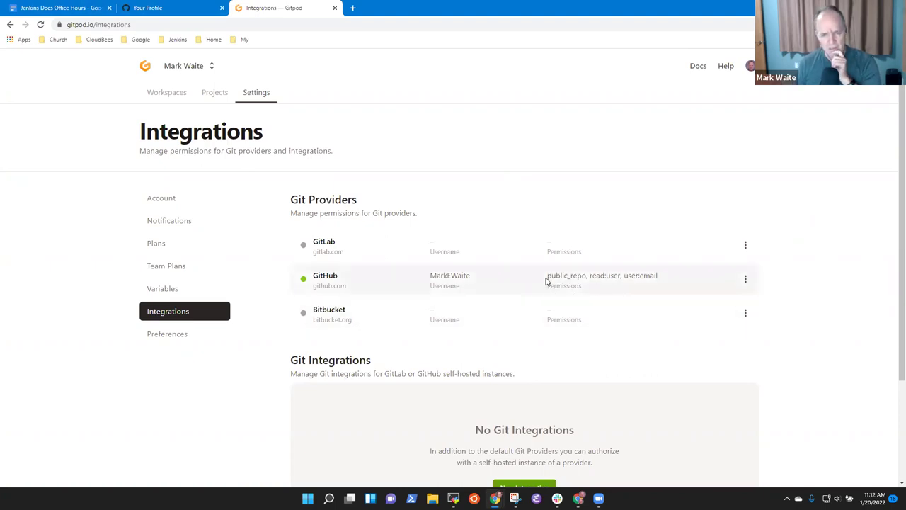
# Highlight the public_repo permission listed for the GitHub provider.
pyautogui.moveTo(547, 274); pyautogui.dragTo(588, 275)
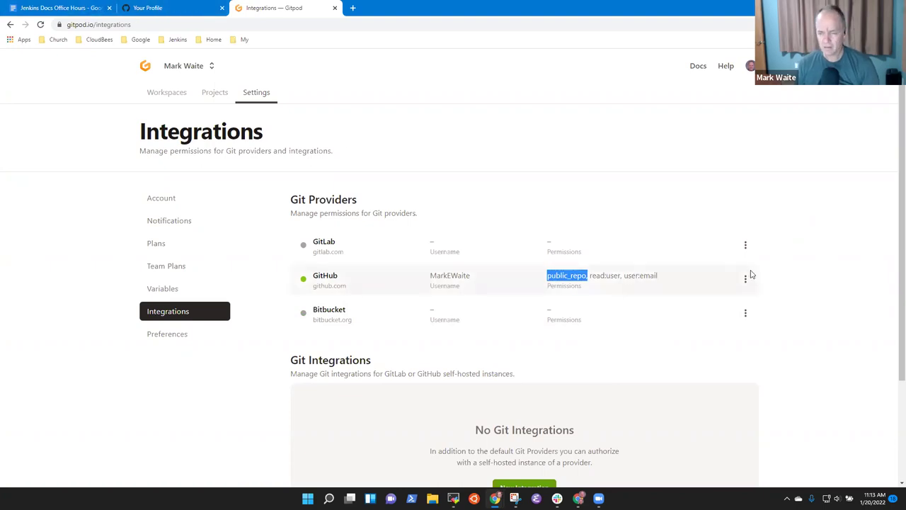
# In the office hours notes, add the bullet "See the video on community.jenkins.io" after the gitpod permissions item, with an empty sub-bullet beneath it.
pyautogui.click(86, 8)
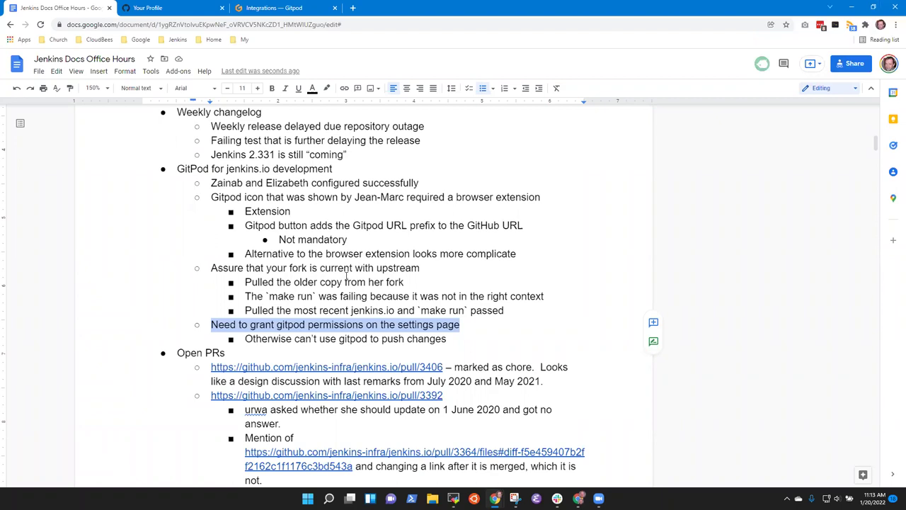
pyautogui.press('Down')
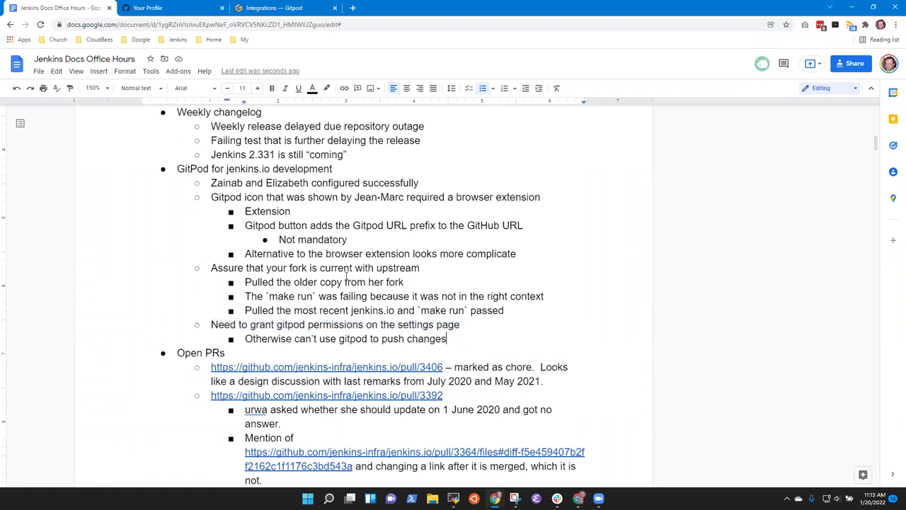
pyautogui.press('Return')
pyautogui.hotkey('shift', 'Tab')
pyautogui.write('See the video ')
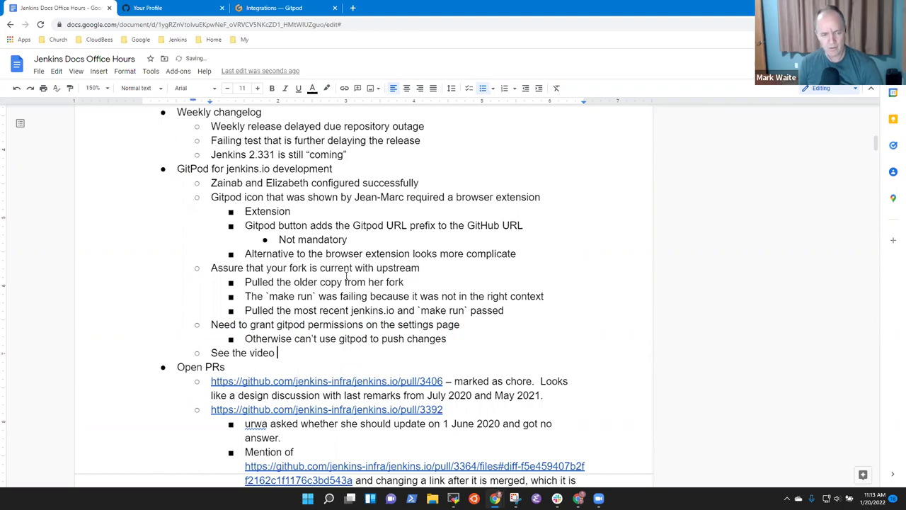
pyautogui.write('on comm')
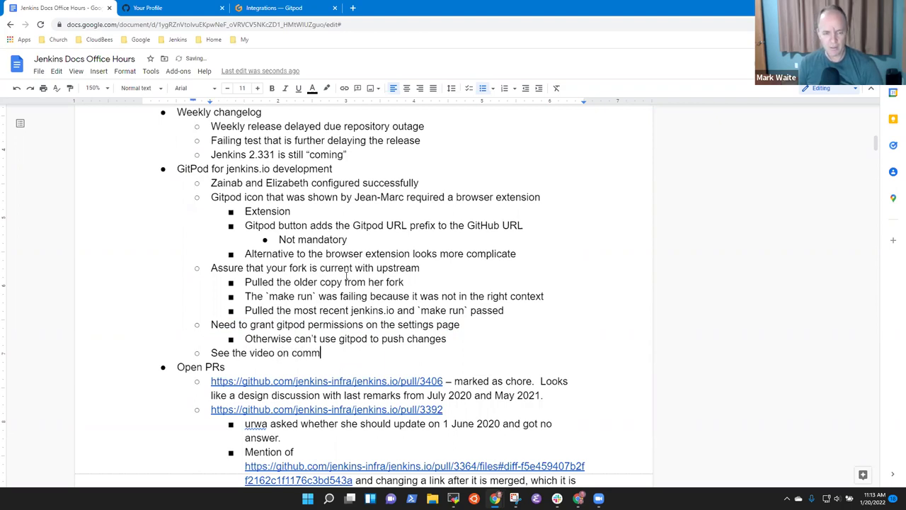
pyautogui.write('unity.jenkins.oio')
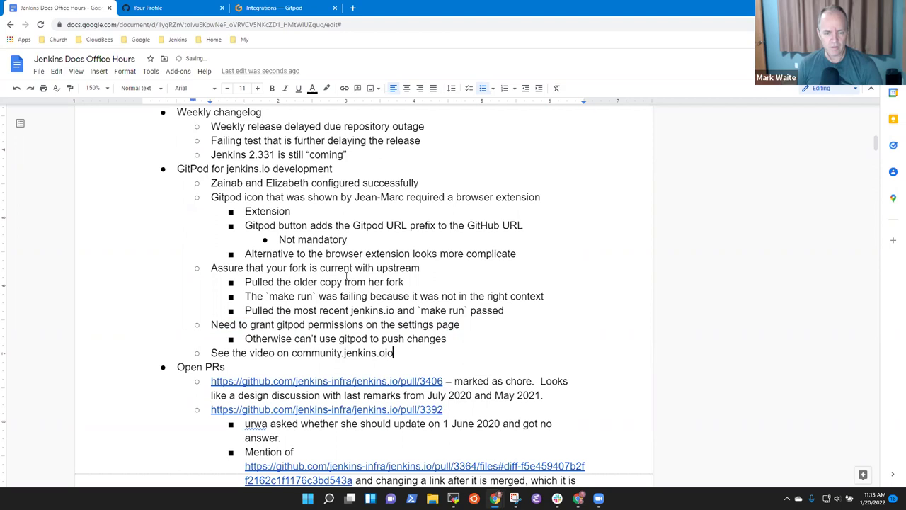
pyautogui.press('BackSpace')
pyautogui.press('BackSpace')
pyautogui.press('BackSpace')
pyautogui.write('io')
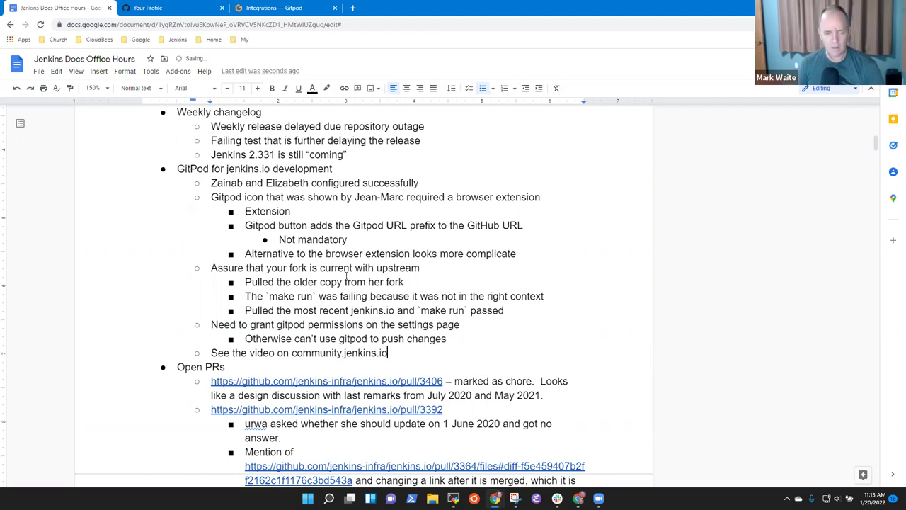
pyautogui.press('Return')
pyautogui.press('Tab')
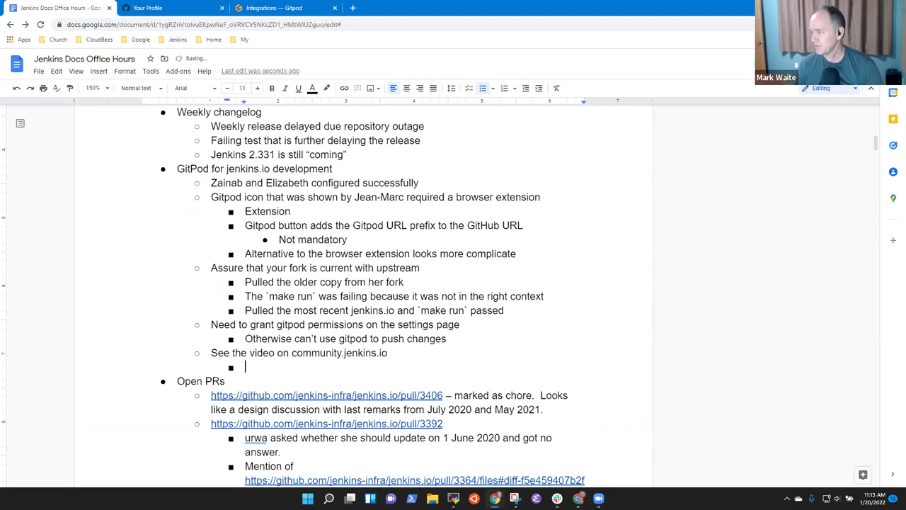
# Load community.jenkins.io in a new browser tab and open the Jan 19, 2022 office hours topic on using gitpod.io for faster docs development.
pyautogui.click(352, 8)
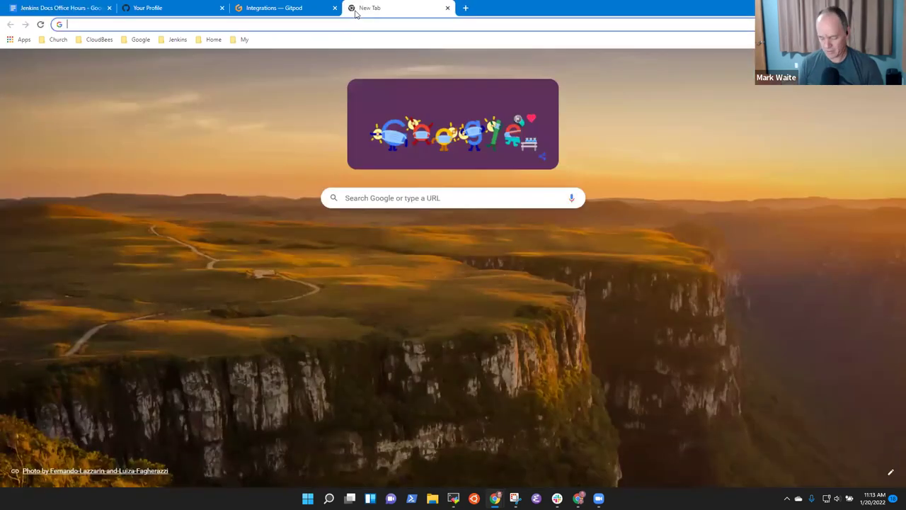
pyautogui.write('ci')
pyautogui.press('BackSpace')
pyautogui.write('o')
pyautogui.press('Return')
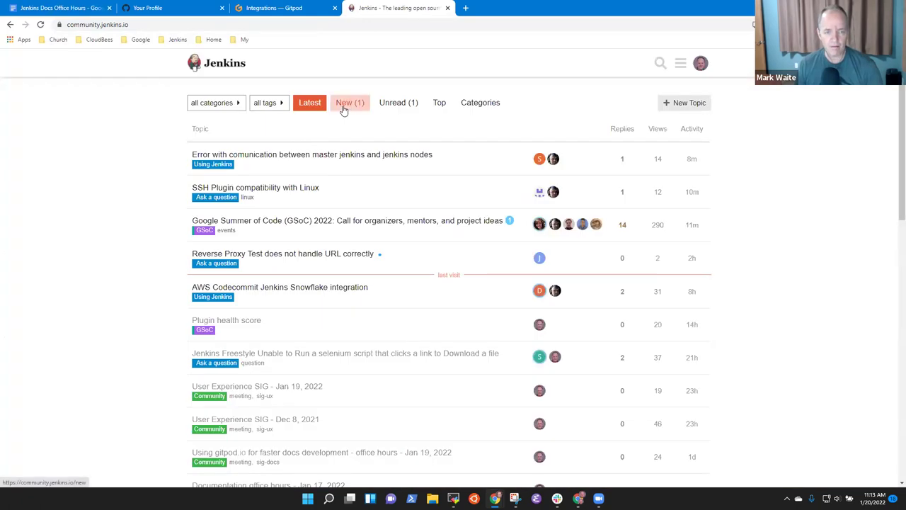
pyautogui.click(347, 106)
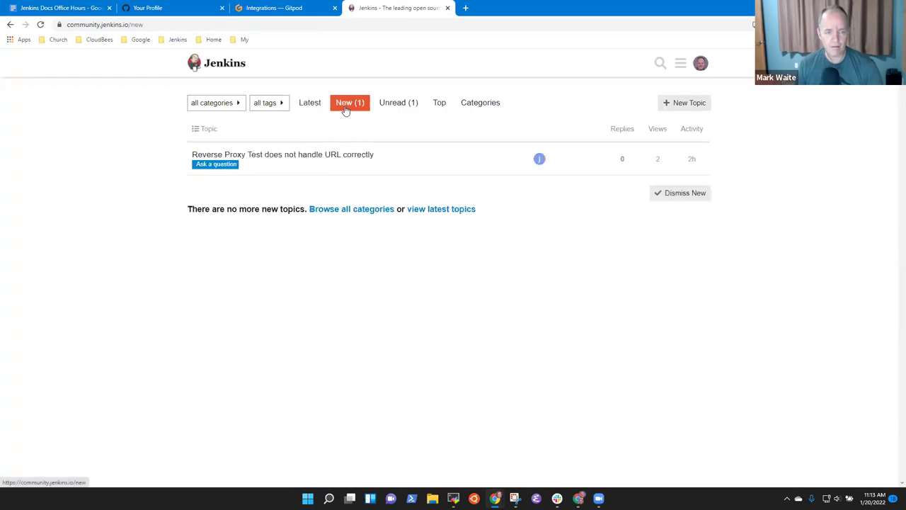
pyautogui.click(303, 105)
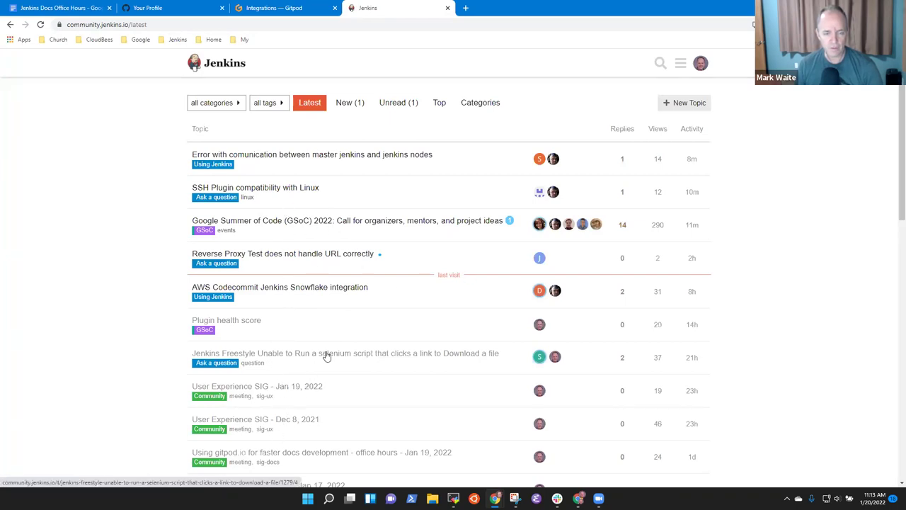
pyautogui.click(305, 452)
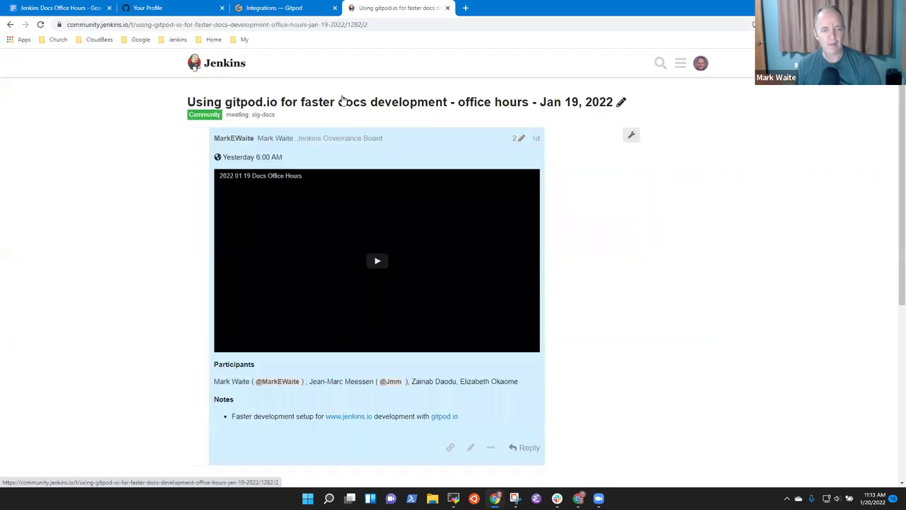
# Copy the forum topic's web address and paste it into the empty sub-bullet in the office hours notes.
pyautogui.click(396, 24)
pyautogui.hotkey('ctrl', 'c')
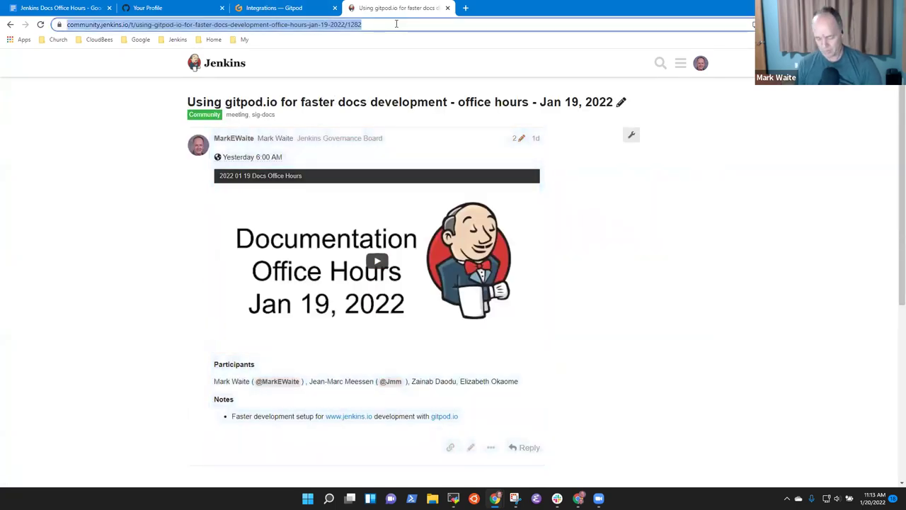
pyautogui.click(272, 7)
pyautogui.click(149, 8)
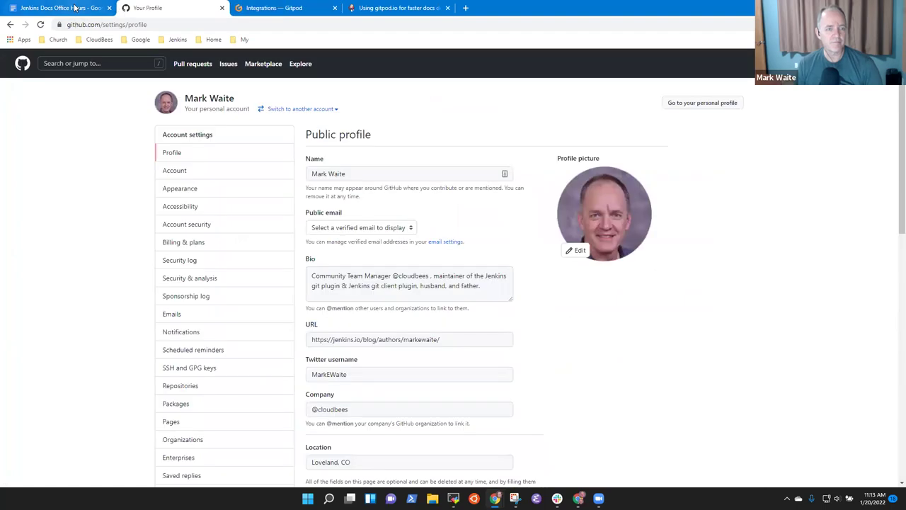
pyautogui.click(74, 7)
pyautogui.hotkey('ctrl', 'v')
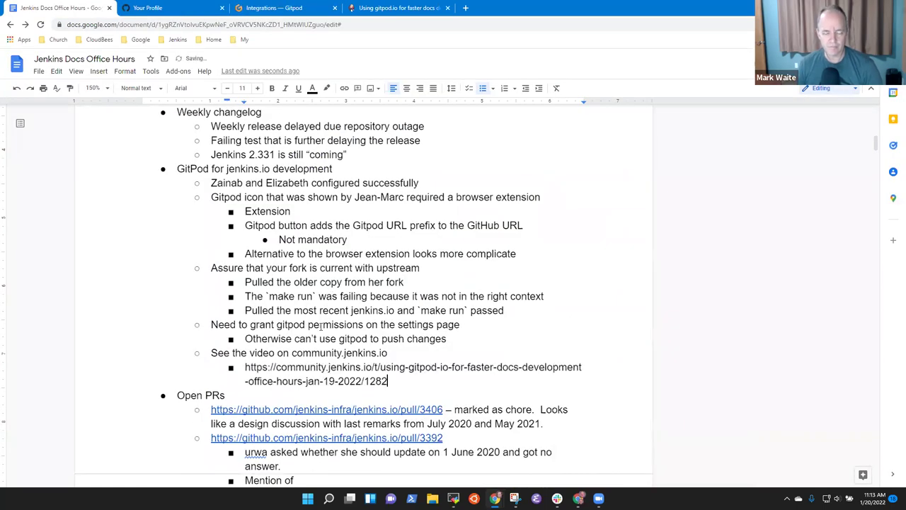
# Link the text "community.jenkins.io" in the video bullet to the copied topic address.
pyautogui.hotkey('ctrl', 'z')
pyautogui.hotkey('ctrl', 'Left')
pyautogui.hotkey('ctrl', 'Left')
pyautogui.hotkey('ctrl', 'Left')
pyautogui.hotkey('shift', 'End')
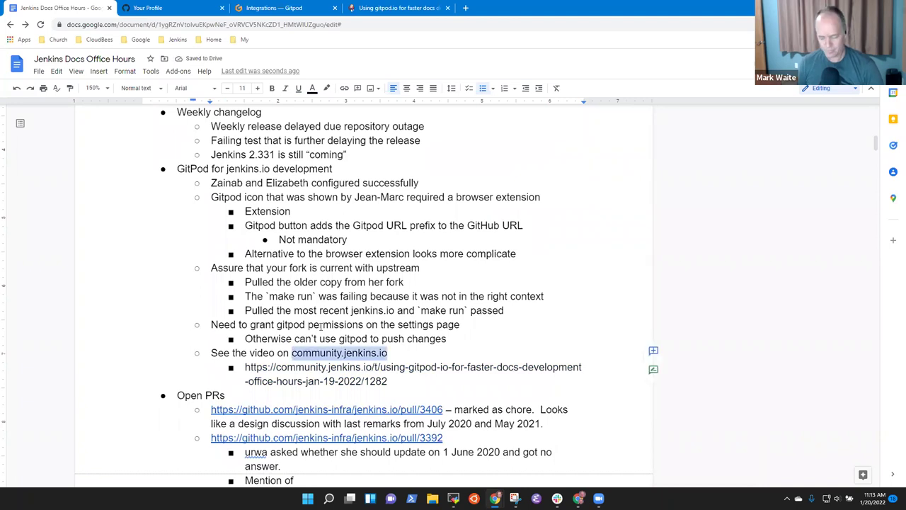
pyautogui.hotkey('ctrl', 'k')
pyautogui.hotkey('ctrl', 'v')
pyautogui.press('Return')
# Delete the sub-bullet containing the pasted topic address beneath the video bullet.
pyautogui.press('Down')
pyautogui.press('End')
pyautogui.hotkey('shift', 'Home')
pyautogui.hotkey('shift', 'Up')
pyautogui.press('BackSpace')
pyautogui.press('BackSpace')
pyautogui.press('BackSpace')
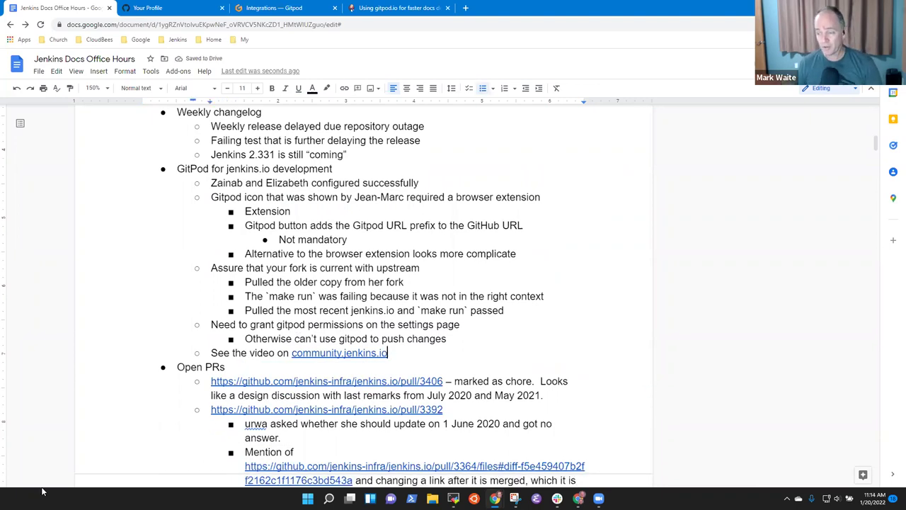
pyautogui.scroll(-3, 270, 363)
pyautogui.scroll(3, 283, 354)
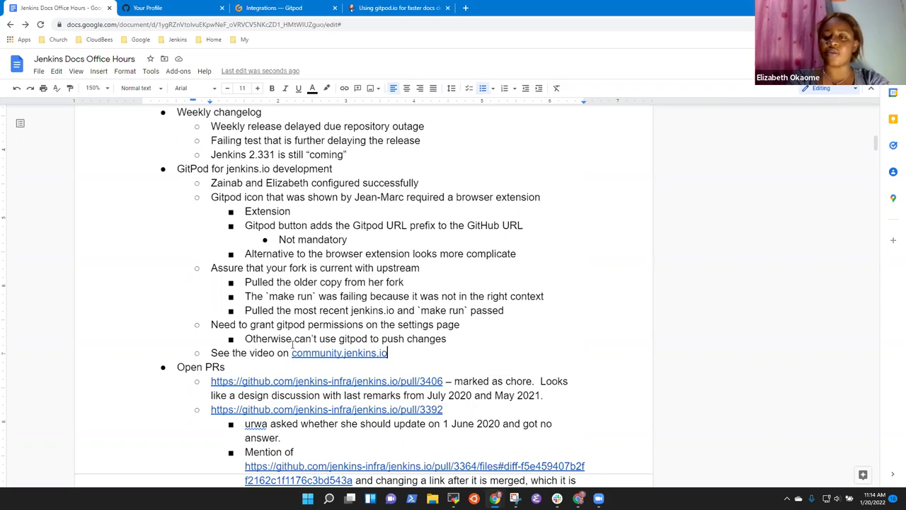
# Correct the capitalization of "GitPod" in the section heading so it reads "Gitpod for jenkins.io development".
pyautogui.press('Up')
pyautogui.press('Up')
pyautogui.press('Up')
pyautogui.press('Up')
pyautogui.press('Up')
pyautogui.press('Up')
pyautogui.press('Up')
pyautogui.press('Up')
pyautogui.press('Up')
pyautogui.press('Up')
pyautogui.press('Up')
pyautogui.press('Up')
pyautogui.press('Up')
pyautogui.press('Up')
pyautogui.press('Down')
pyautogui.press('Left')
pyautogui.press('Left')
pyautogui.press('Left')
pyautogui.press('Left')
pyautogui.press('Left')
pyautogui.press('Left')
pyautogui.press('Left')
pyautogui.press('Left')
pyautogui.press('Left')
pyautogui.press('Left')
pyautogui.press('Left')
pyautogui.press('Left')
pyautogui.press('Left')
pyautogui.press('Left')
pyautogui.press('Left')
pyautogui.press('Left')
pyautogui.press('Left')
pyautogui.press('Left')
pyautogui.press('Left')
pyautogui.press('Left')
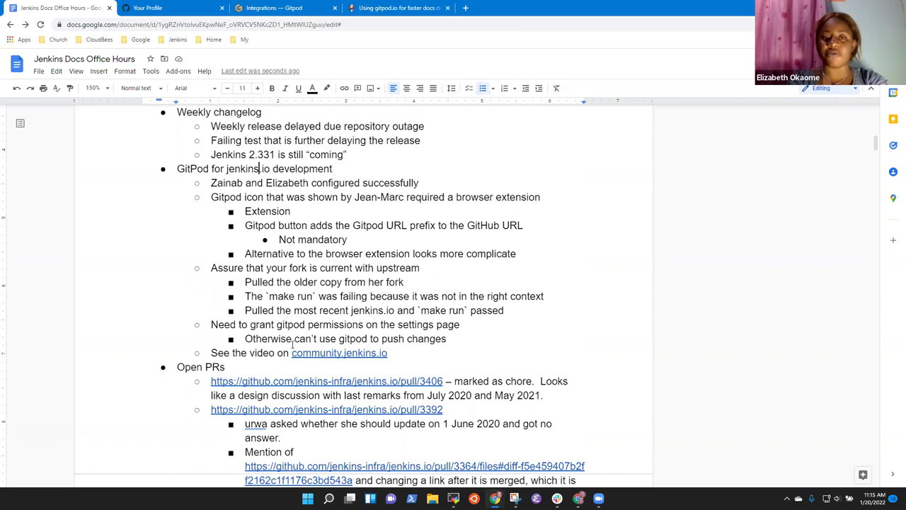
pyautogui.press('Right')
pyautogui.press('Right')
pyautogui.press('BackSpace')
pyautogui.write('p')
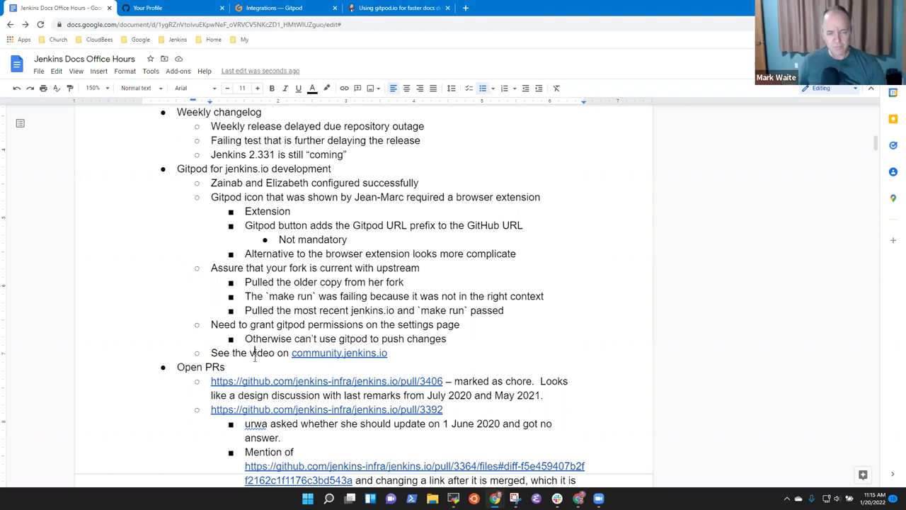
# Below the video bullet, add "Should we consider the developer video series that uses Gitpod as pre-study for She Code Africa Contributhon".
pyautogui.press('End')
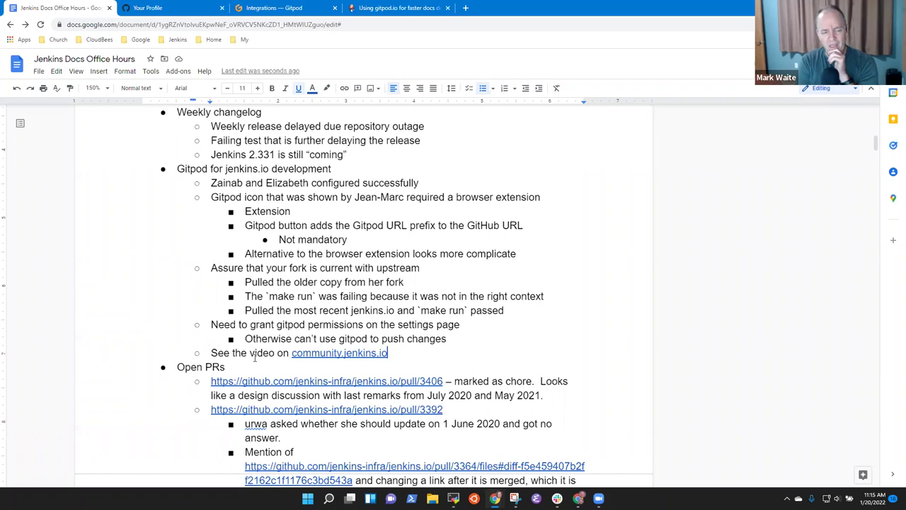
pyautogui.press('Return')
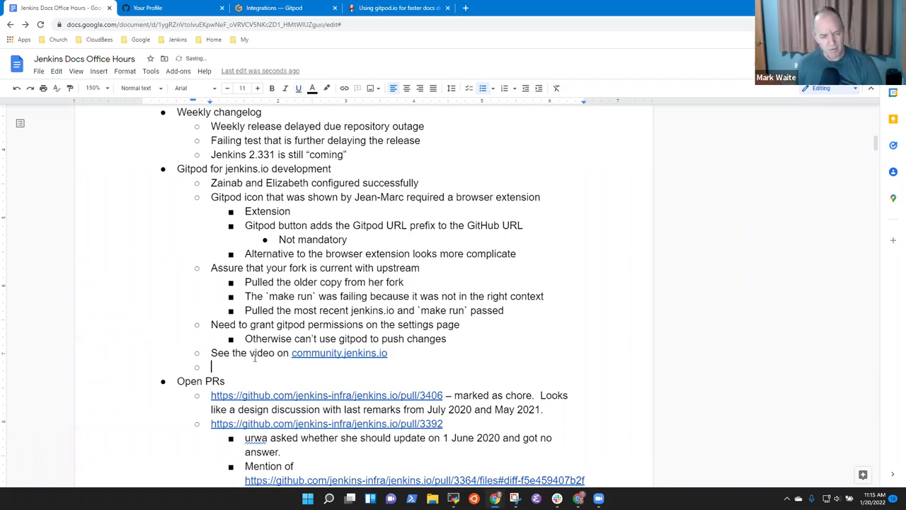
pyautogui.write('Should we')
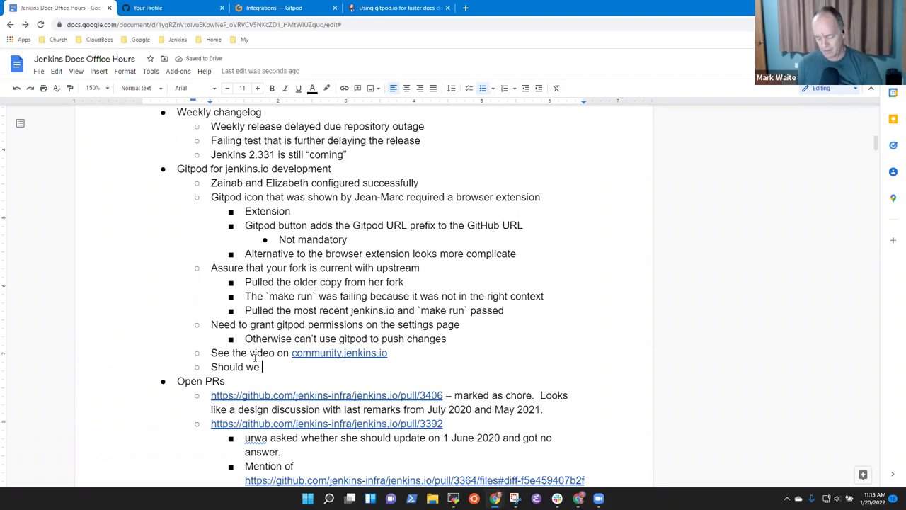
pyautogui.write(' consider the developer vi')
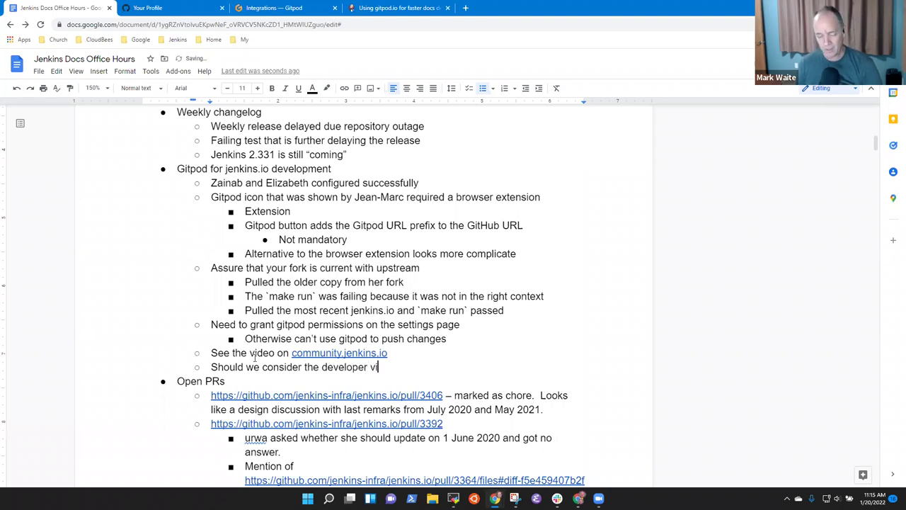
pyautogui.write('deo series th')
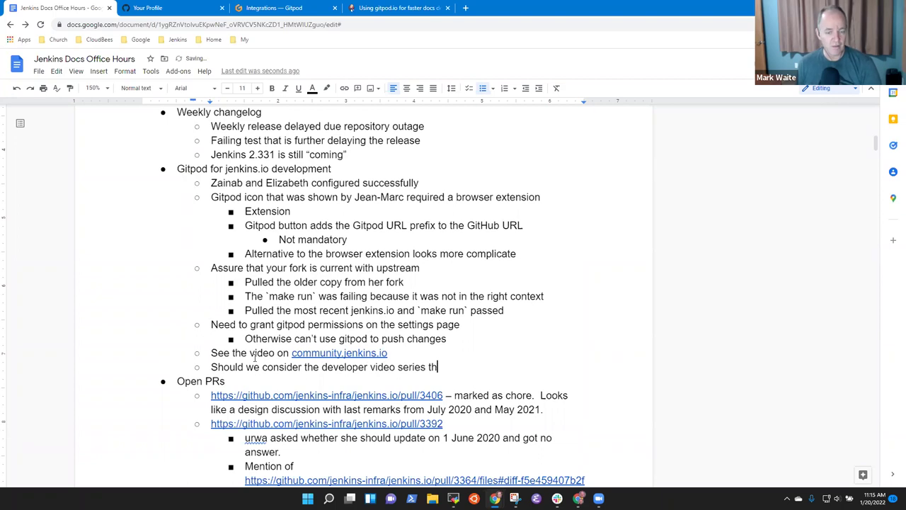
pyautogui.write('at uses Git')
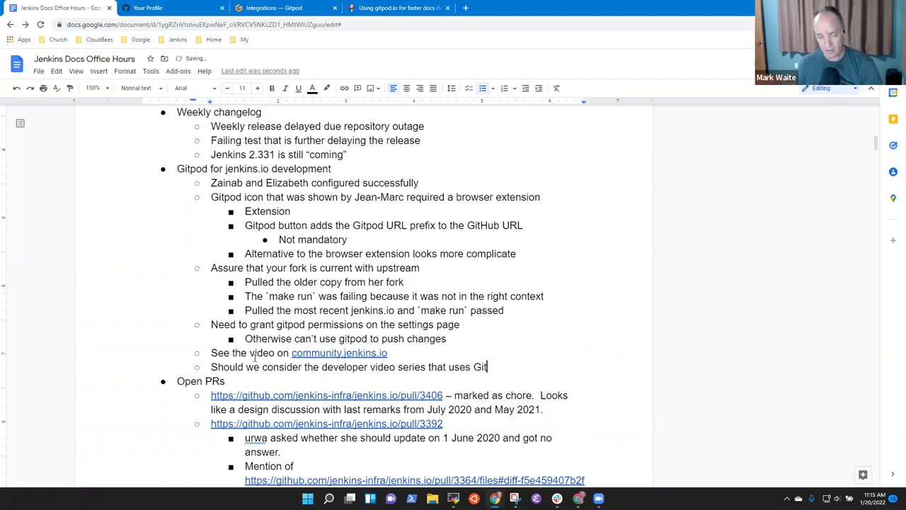
pyautogui.write('pod as pre-study for SHe Co')
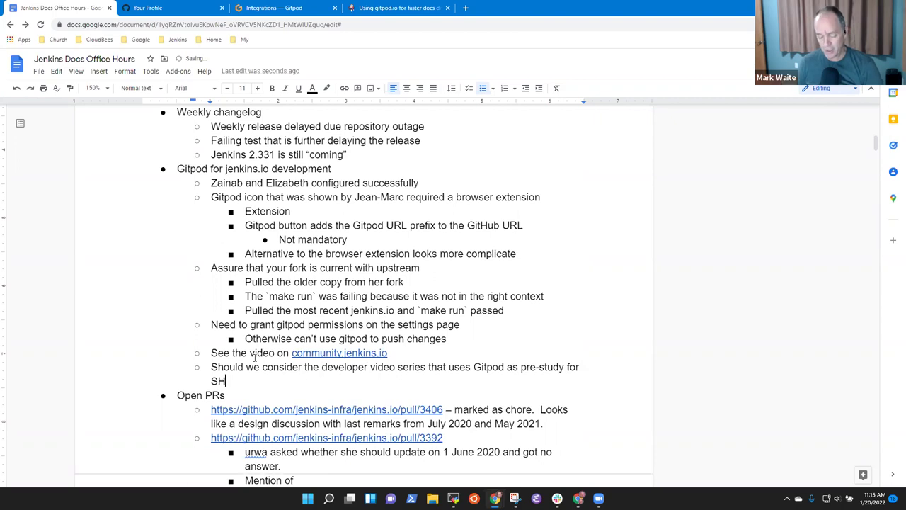
pyautogui.press('BackSpace')
pyautogui.press('BackSpace')
pyautogui.press('BackSpace')
pyautogui.press('BackSpace')
pyautogui.press('BackSpace')
pyautogui.press('BackSpace')
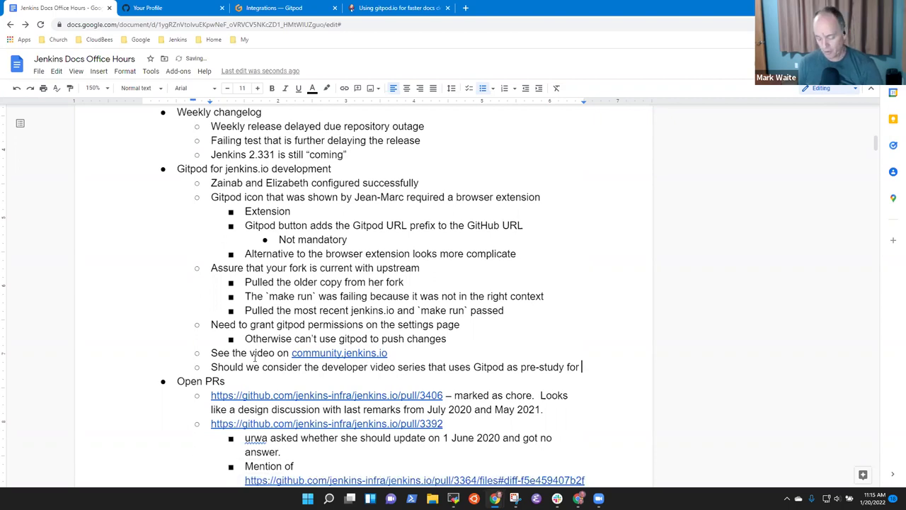
pyautogui.write('She Code Africa Contributhons')
pyautogui.press('BackSpace')
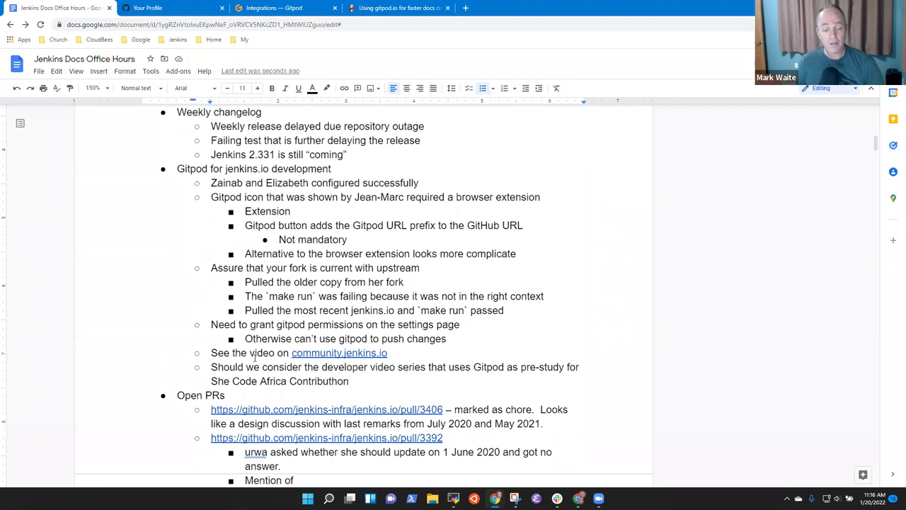
# Add the sub-bullet "Uses gitpod to do development without a local installation" under the Contributhon bullet, and end that bullet with a question mark.
pyautogui.press('Return')
pyautogui.press('Tab')
pyautogui.write('Uses')
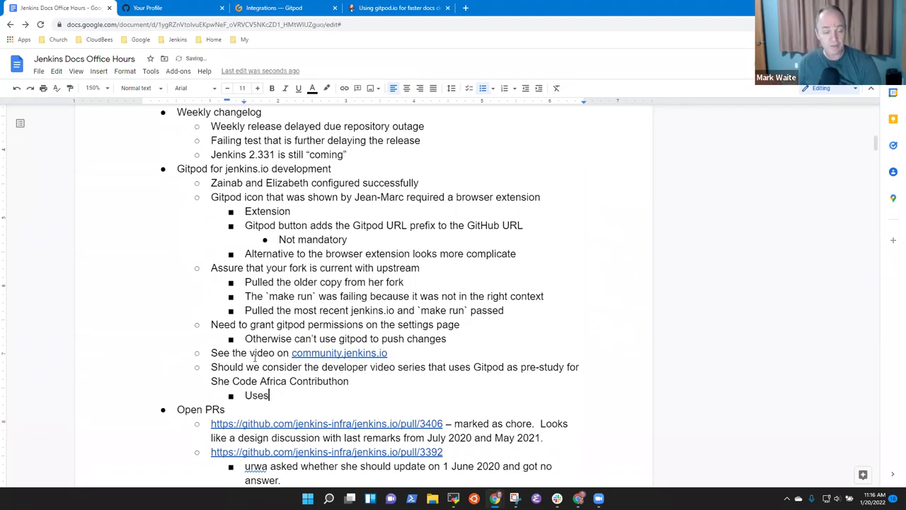
pyautogui.write(' gitpod')
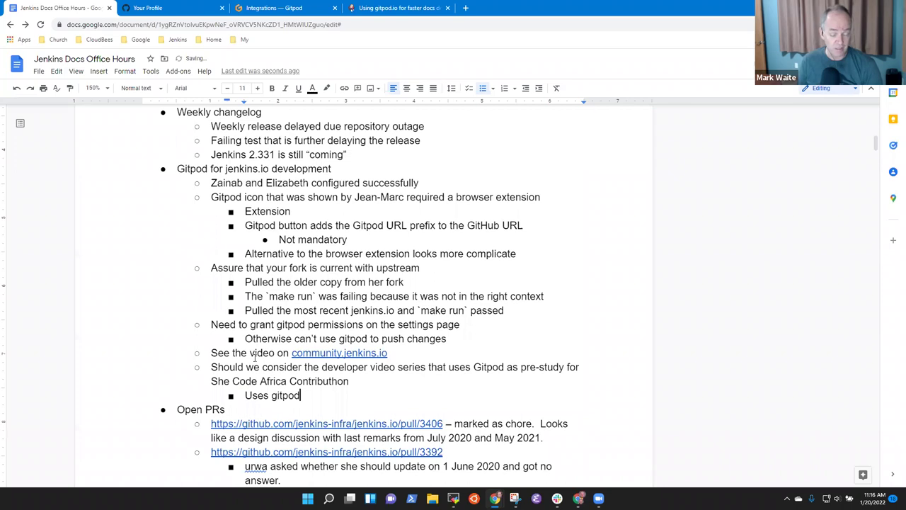
pyautogui.write(' to do de')
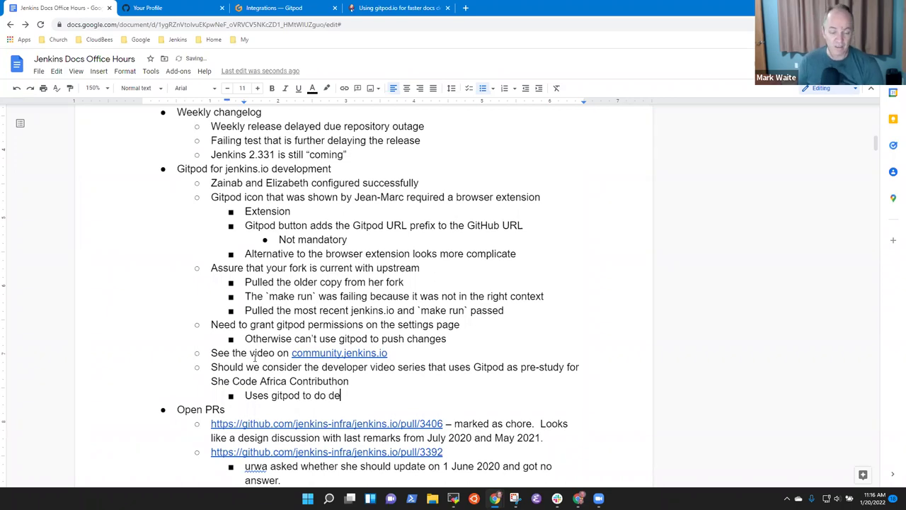
pyautogui.write('velopment witho')
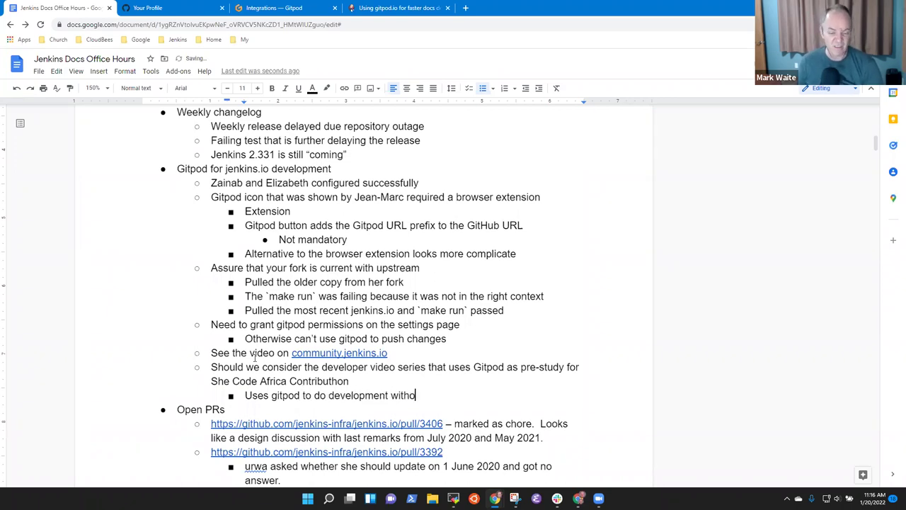
pyautogui.write('ut a local in')
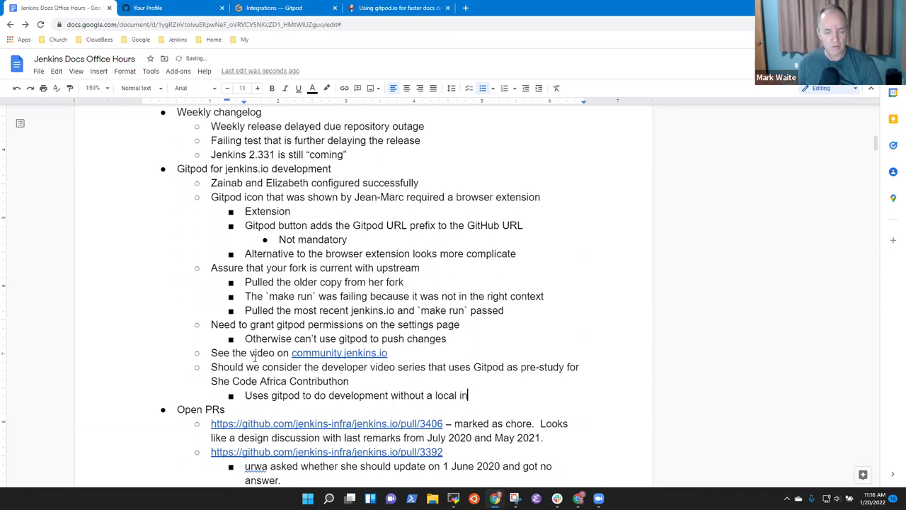
pyautogui.write('stallation')
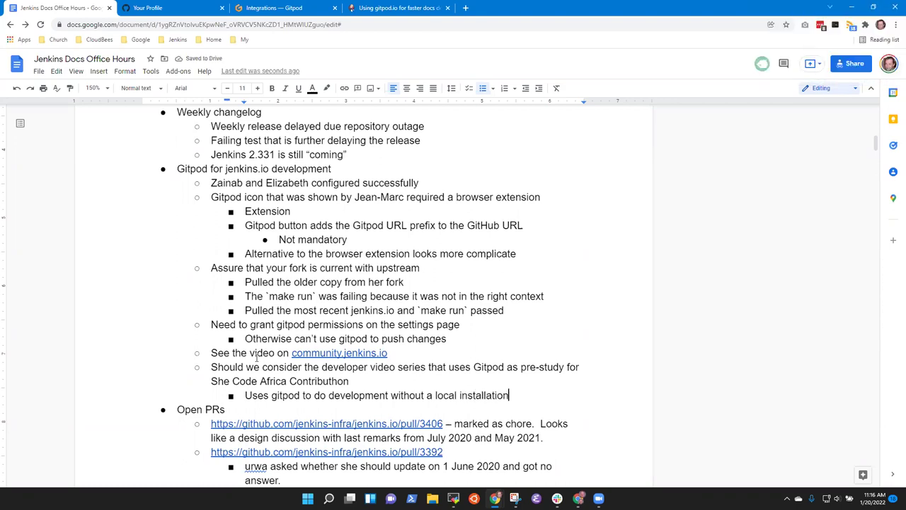
pyautogui.write('?')
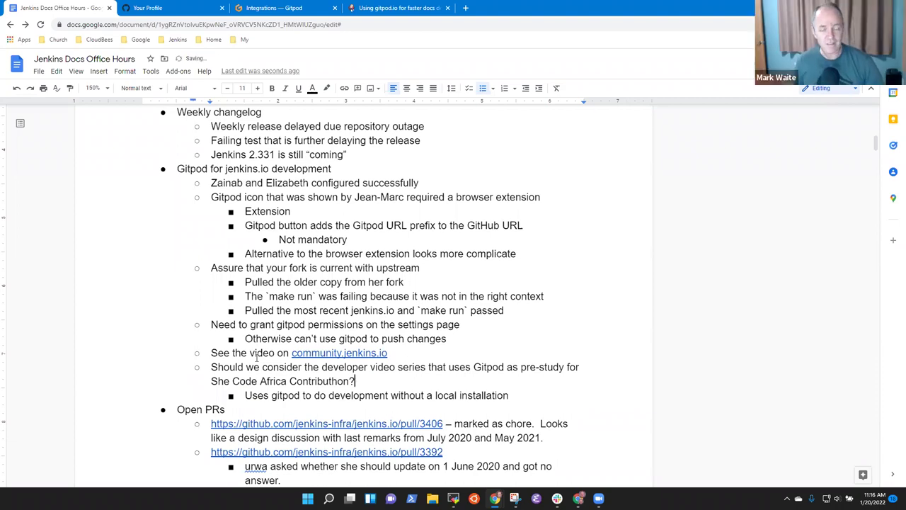
# Look over the existing notes in the Open PRs section below the Gitpod notes.
pyautogui.press('Down')
pyautogui.press('Down')
pyautogui.press('Down')
pyautogui.press('Down')
pyautogui.press('Down')
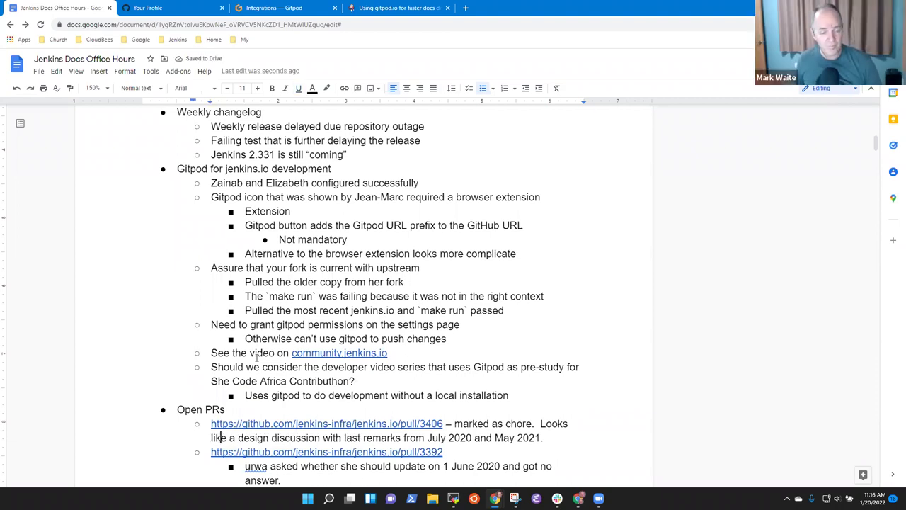
pyautogui.press('Down')
pyautogui.press('Down')
pyautogui.press('Down')
pyautogui.press('Down')
pyautogui.press('Down')
pyautogui.press('Down')
pyautogui.press('Down')
pyautogui.press('Down')
pyautogui.press('Down')
pyautogui.press('Down')
pyautogui.press('Up')
pyautogui.press('Up')
pyautogui.press('Up')
pyautogui.press('Up')
pyautogui.press('Up')
pyautogui.press('Up')
pyautogui.press('Up')
pyautogui.press('Up')
pyautogui.press('Up')
pyautogui.press('Up')
pyautogui.press('Up')
pyautogui.press('Up')
pyautogui.press('Up')
pyautogui.press('Up')
pyautogui.press('Up')
pyautogui.press('Down')
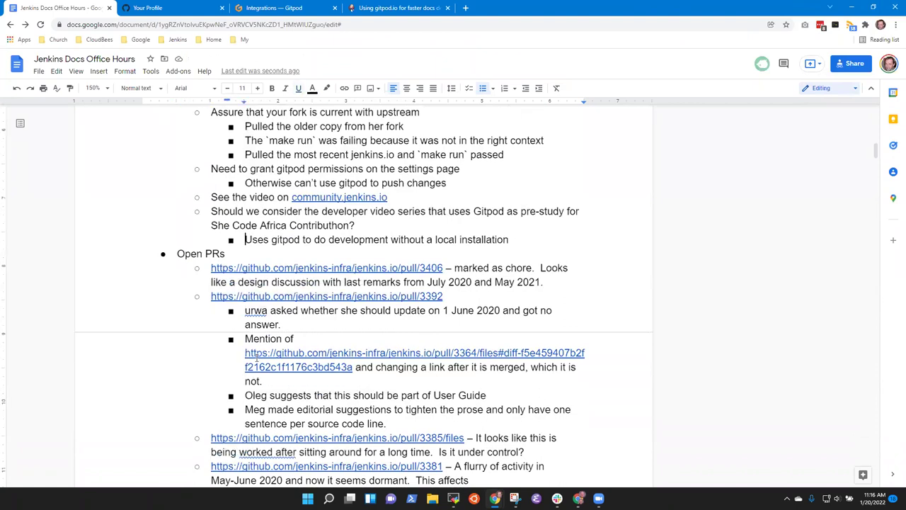
# Add the bullet "Experimented with an issue" at the end of the Gitpod section, just above Open PRs.
pyautogui.press('Down')
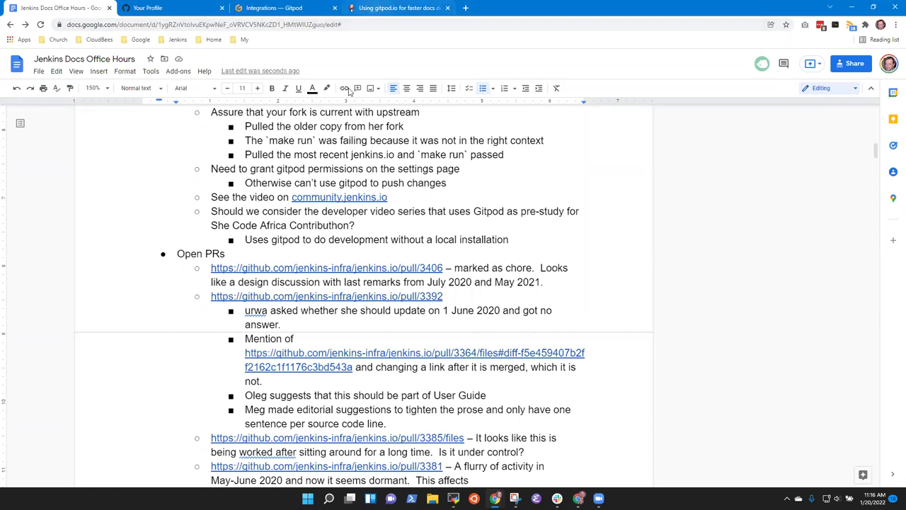
pyautogui.press('Return')
pyautogui.press('Up')
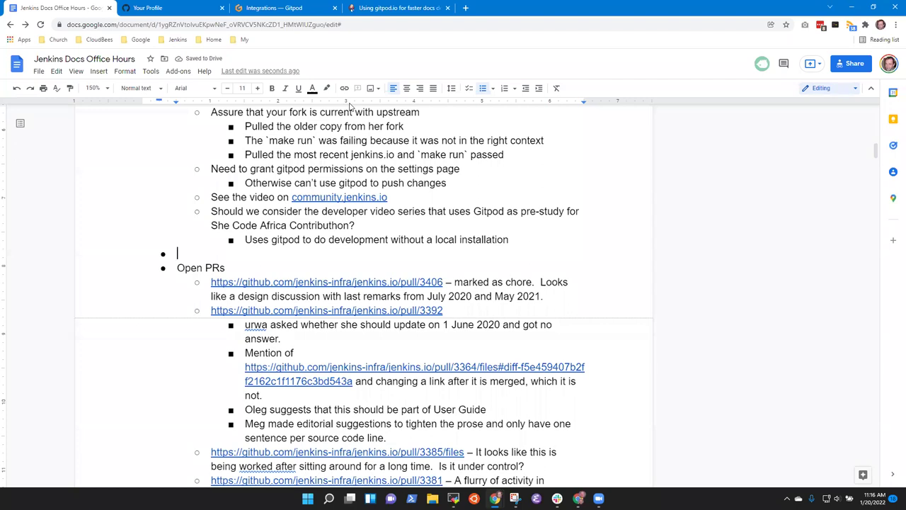
pyautogui.press('Tab')
pyautogui.write('Experented wit')
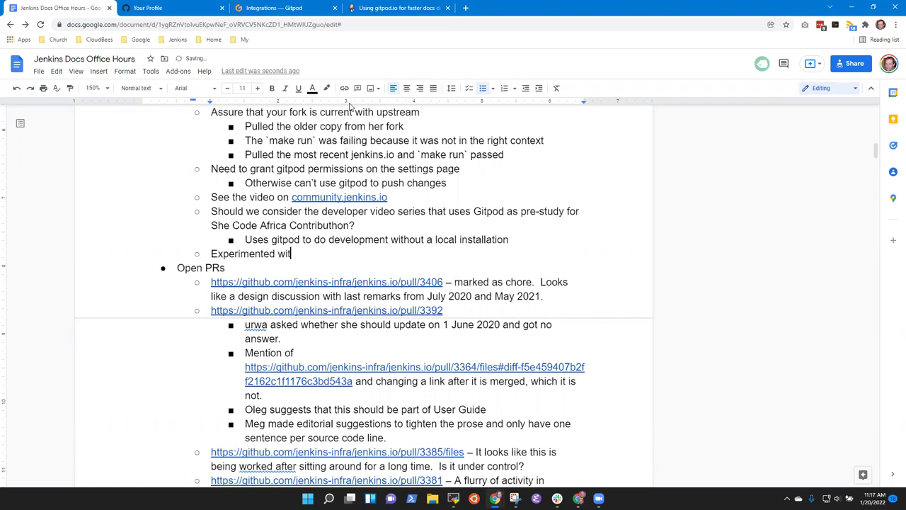
pyautogui.write('h an issue')
# Replace the community topic page with the jenkins.io GitHub repository and show its list of issues.
pyautogui.click(382, 7)
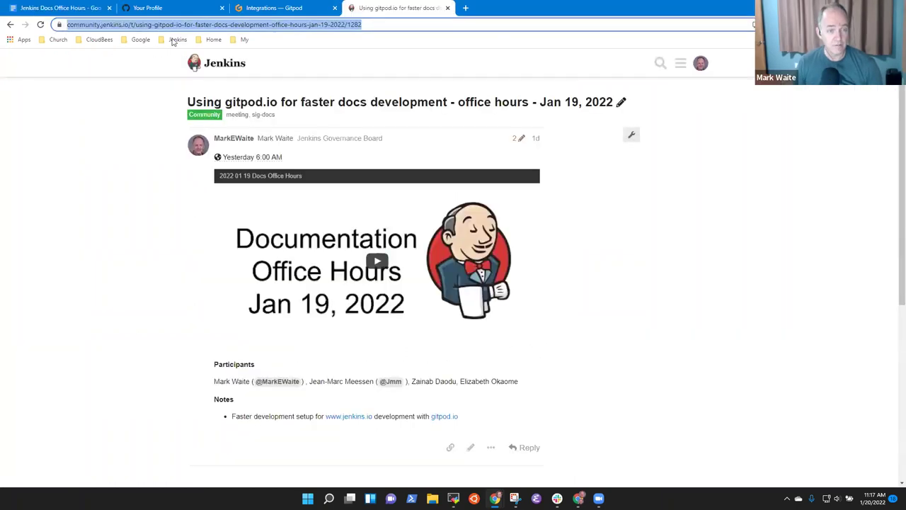
pyautogui.click(173, 40)
pyautogui.moveTo(194, 120)
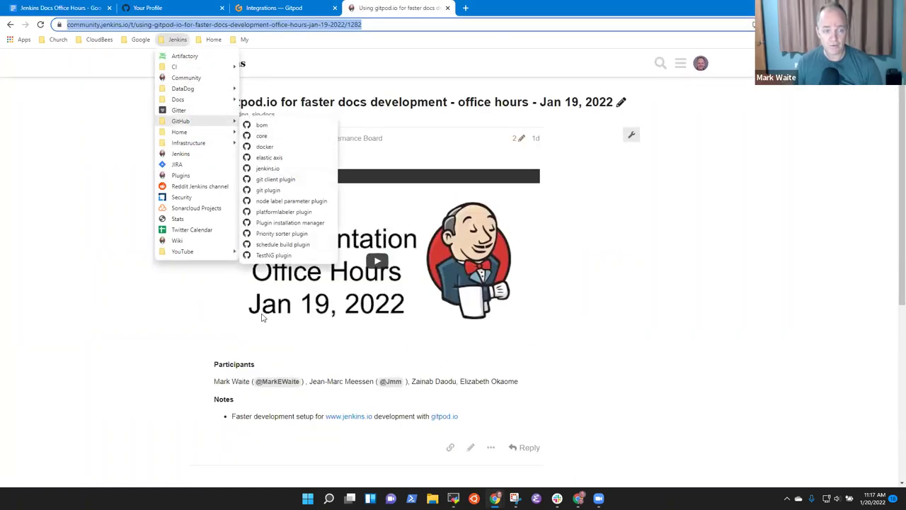
pyautogui.click(277, 168)
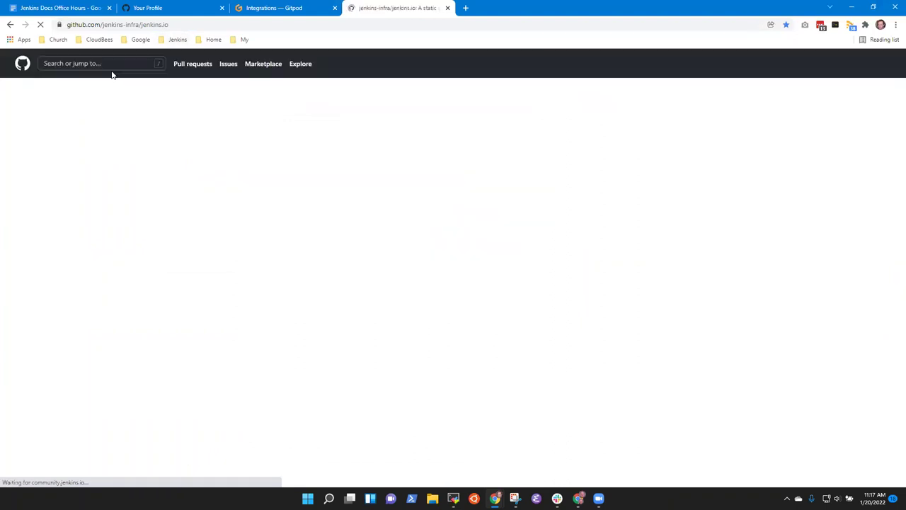
pyautogui.click(83, 121)
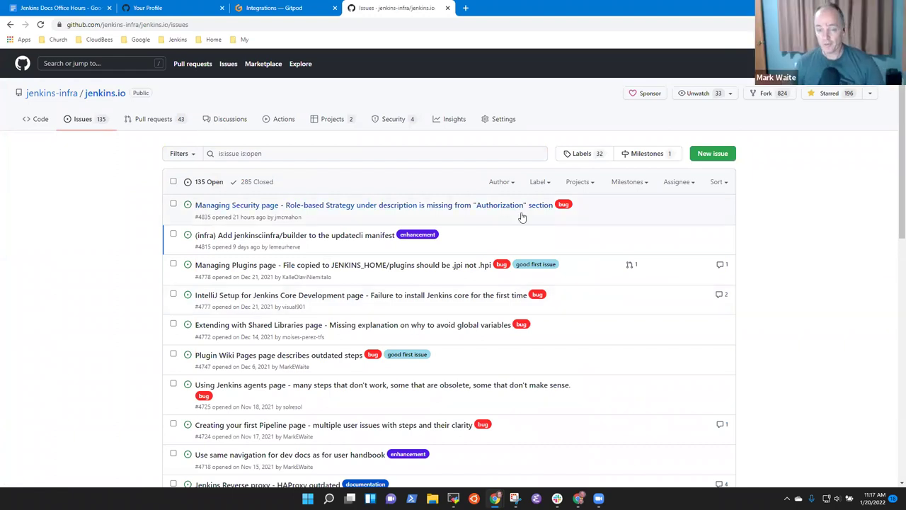
# Filter the issues by the "good first issue" label and open "Plugin Wiki Pages page describes outdated steps".
pyautogui.click(541, 182)
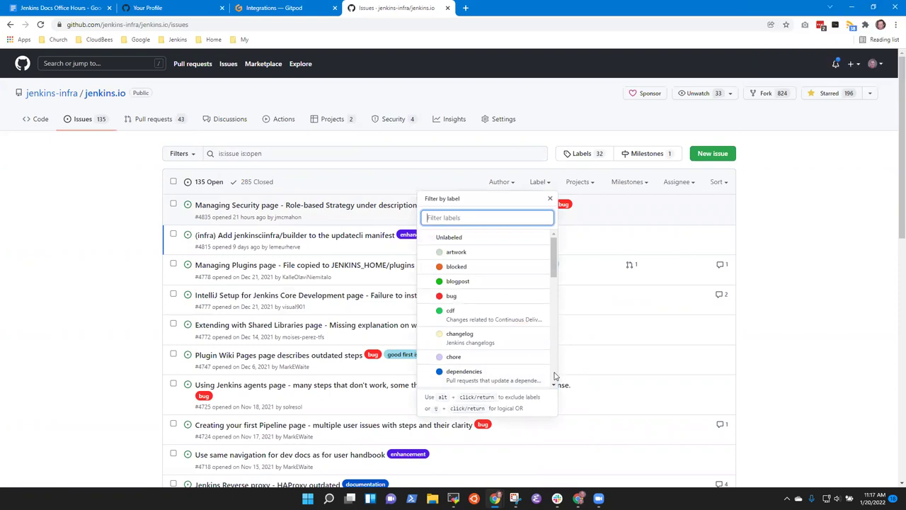
pyautogui.scroll(-2, 482, 333)
pyautogui.click(481, 340)
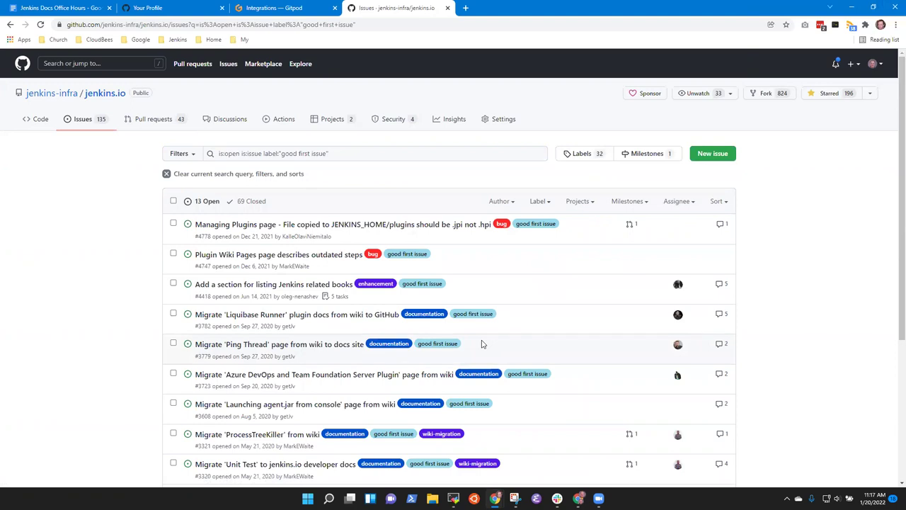
pyautogui.click(328, 255)
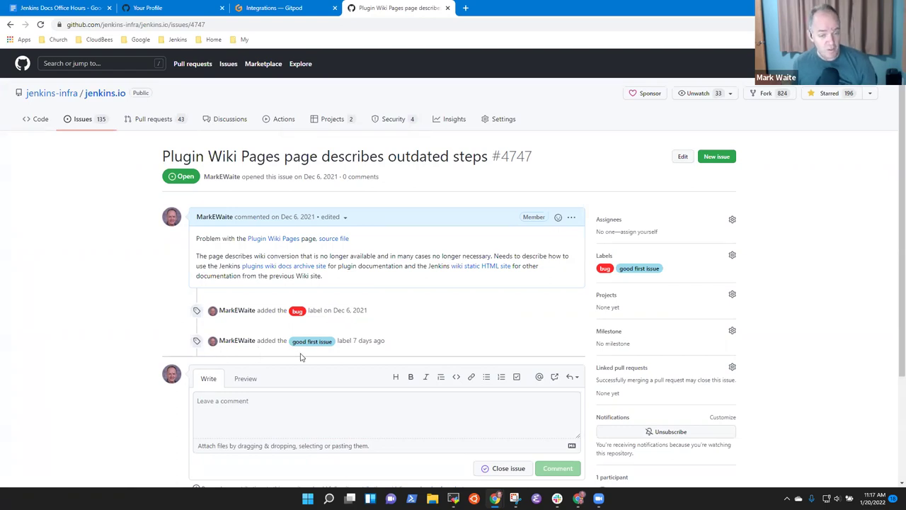
# View the issue's linked Plugin Wiki Pages page in a separate tab and highlight its sentence about the wiki being made read-only.
pyautogui.rightClick(265, 239)
pyautogui.click(297, 245)
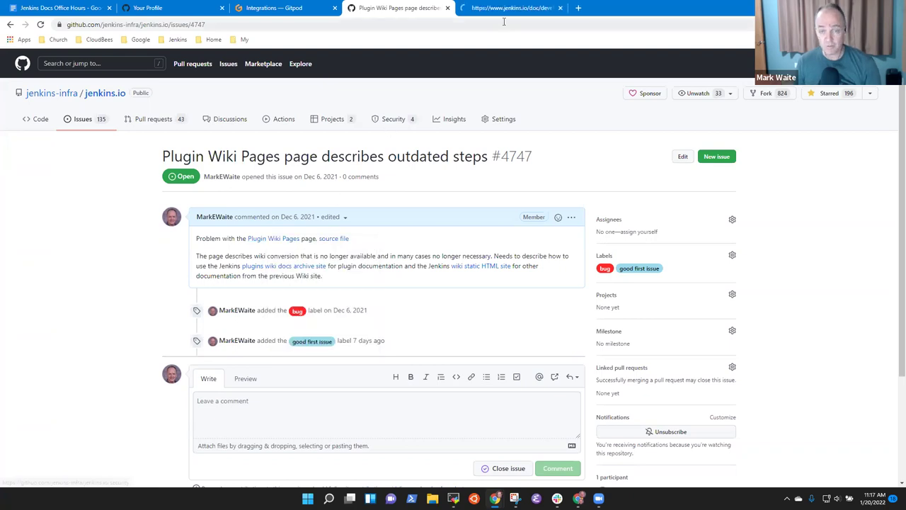
pyautogui.click(504, 8)
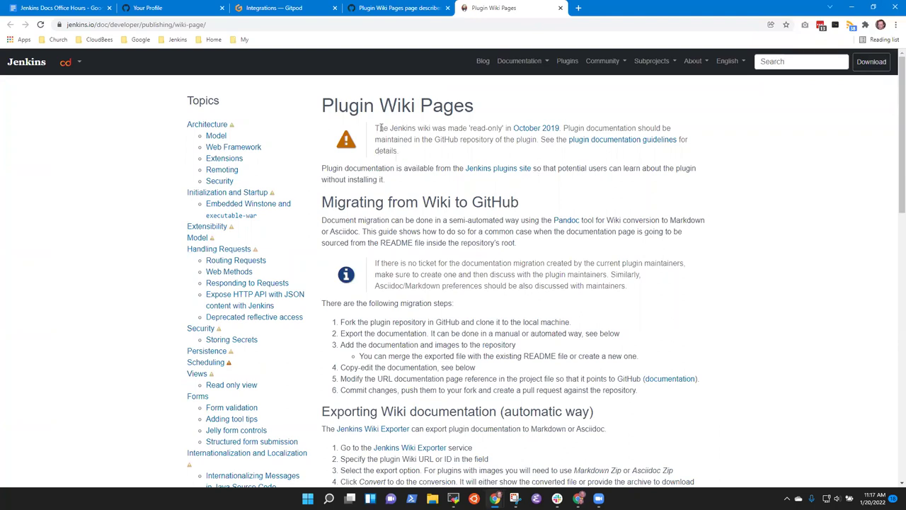
pyautogui.moveTo(376, 127); pyautogui.dragTo(565, 128)
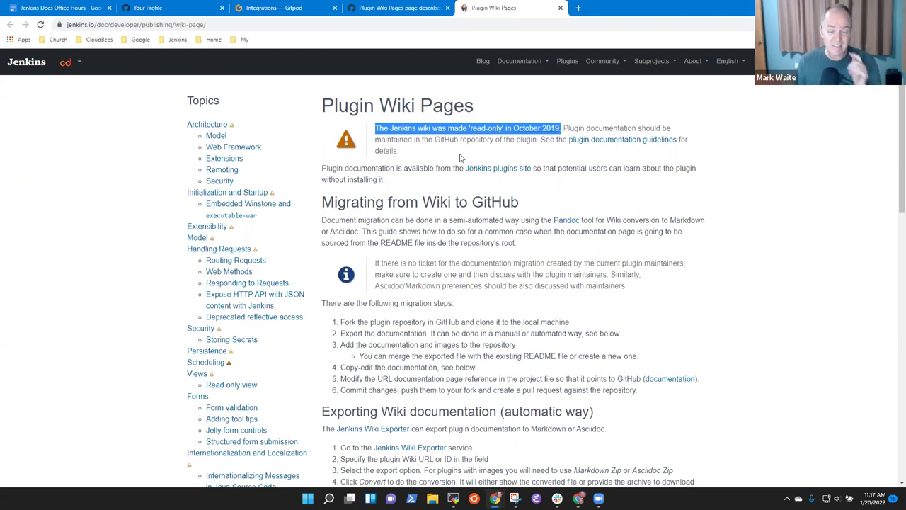
pyautogui.click(512, 158)
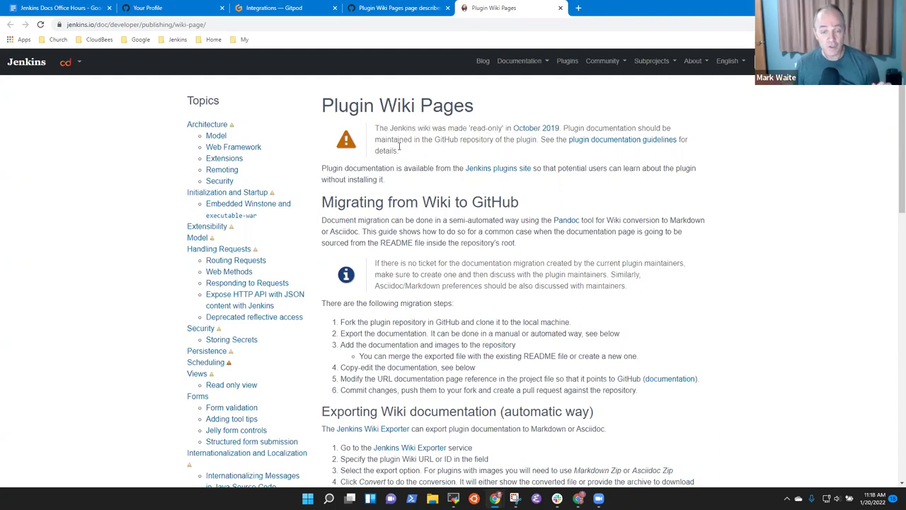
# Open the Jenkins website in a new tab beside the wiki page and go to its blog.
pyautogui.rightClick(514, 9)
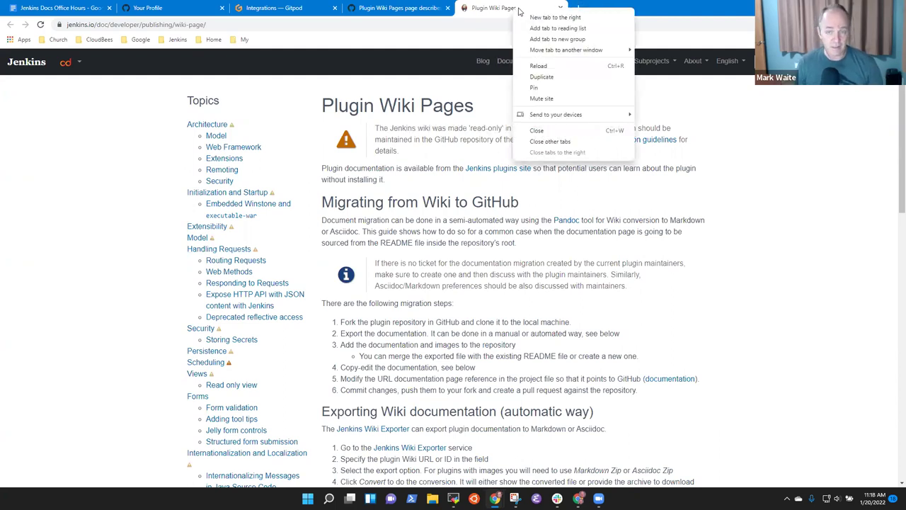
pyautogui.click(557, 18)
pyautogui.click(177, 39)
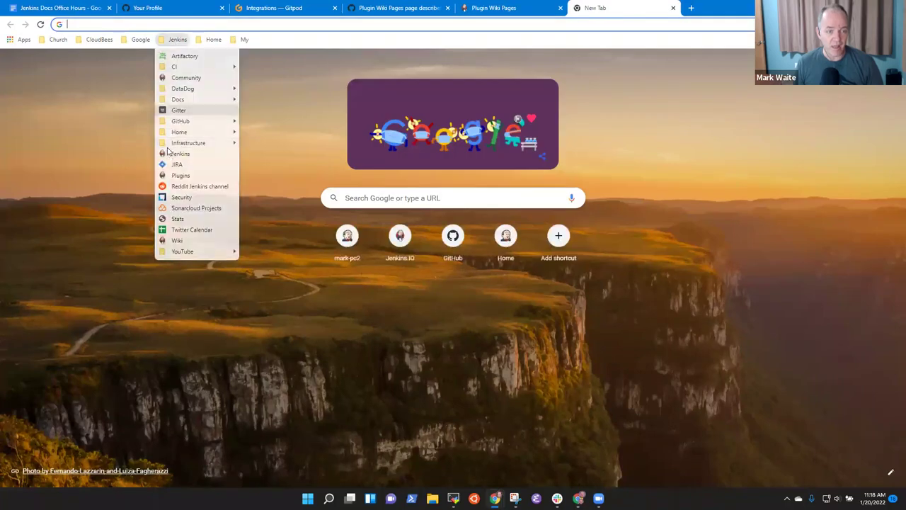
pyautogui.click(182, 154)
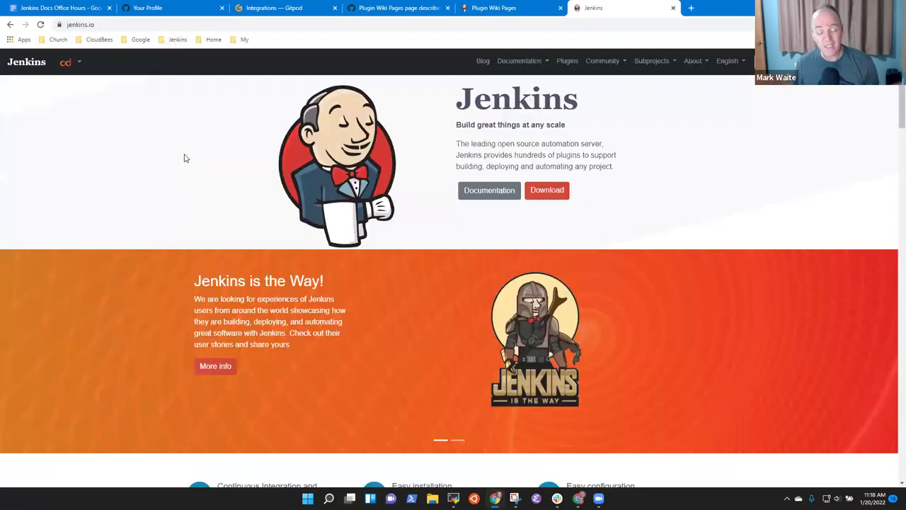
pyautogui.click(481, 61)
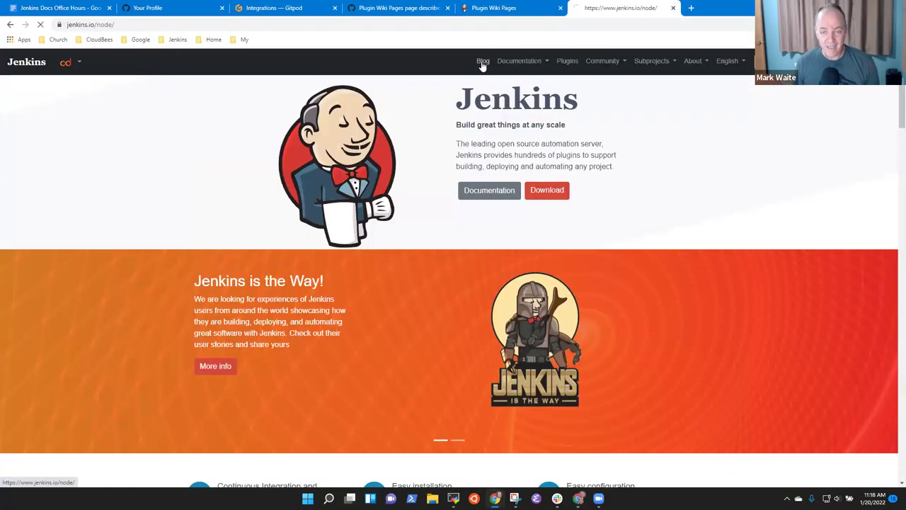
# Search the blog listing through page 3 and open the post "Jenkins project Confluence instance attacked".
pyautogui.scroll(-3, 370, 284)
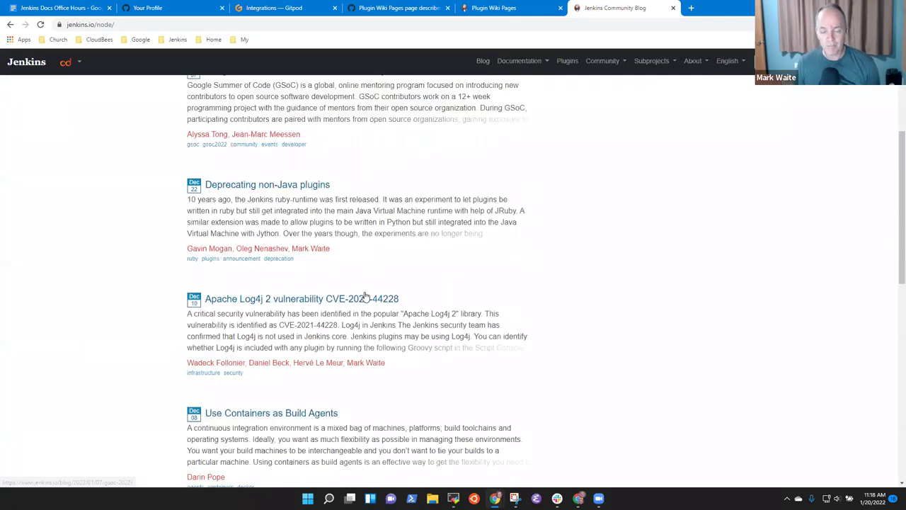
pyautogui.scroll(-3, 413, 364)
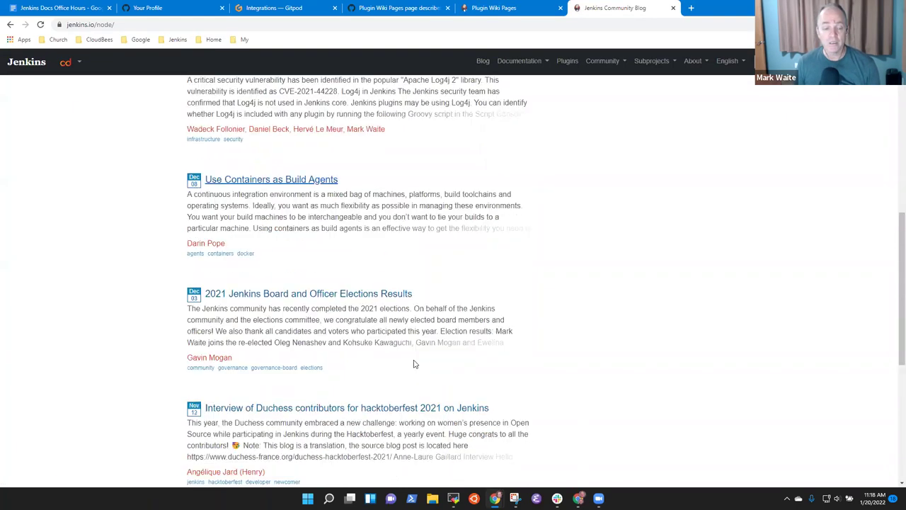
pyautogui.scroll(-3, 379, 366)
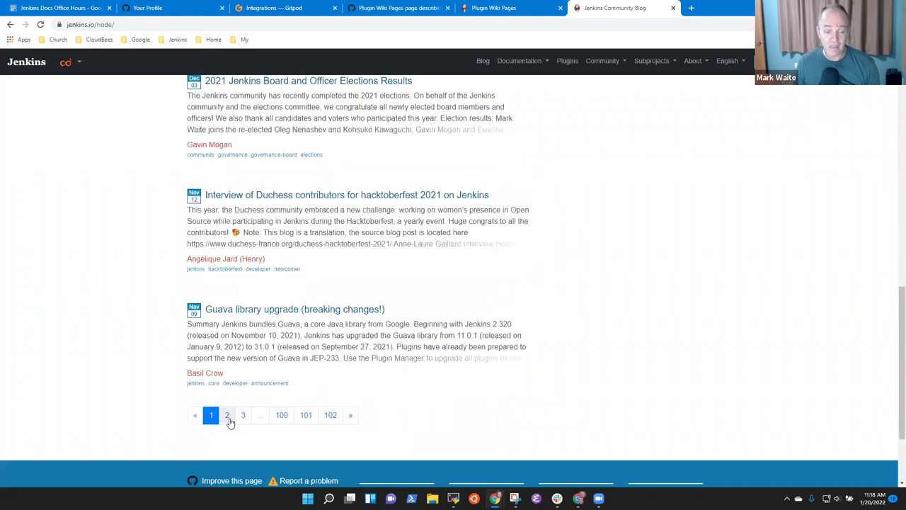
pyautogui.click(229, 419)
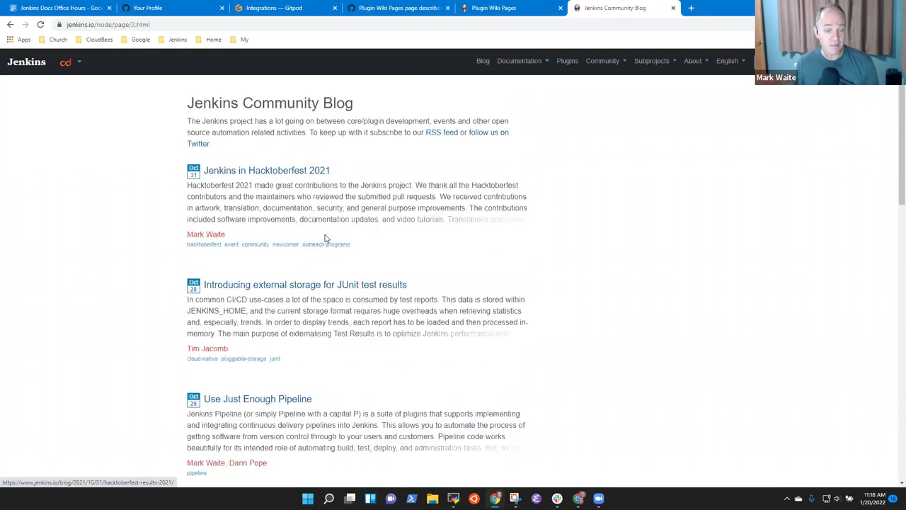
pyautogui.scroll(-3, 349, 314)
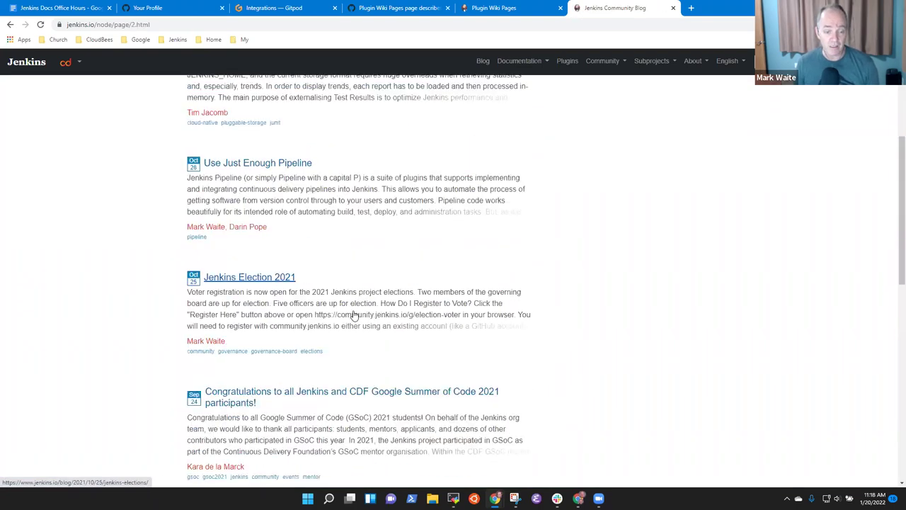
pyautogui.scroll(-1, 354, 316)
pyautogui.scroll(-5, 361, 299)
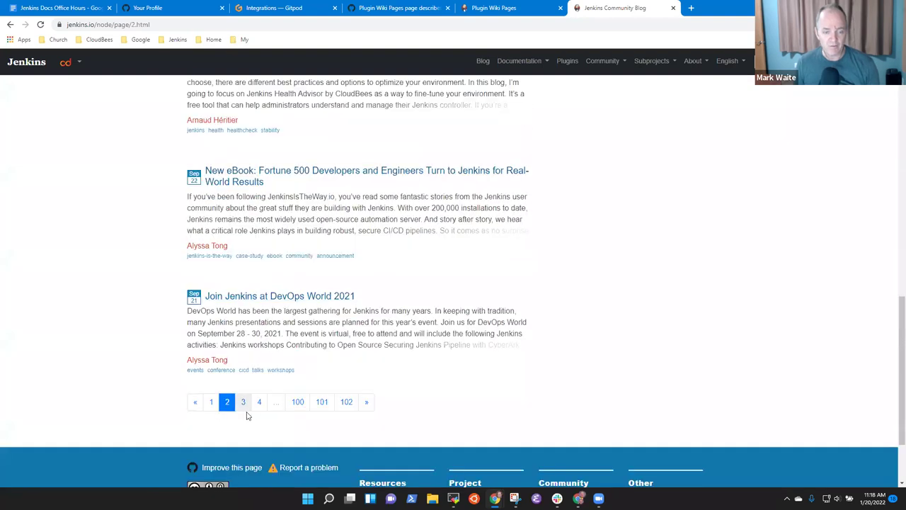
pyautogui.click(243, 404)
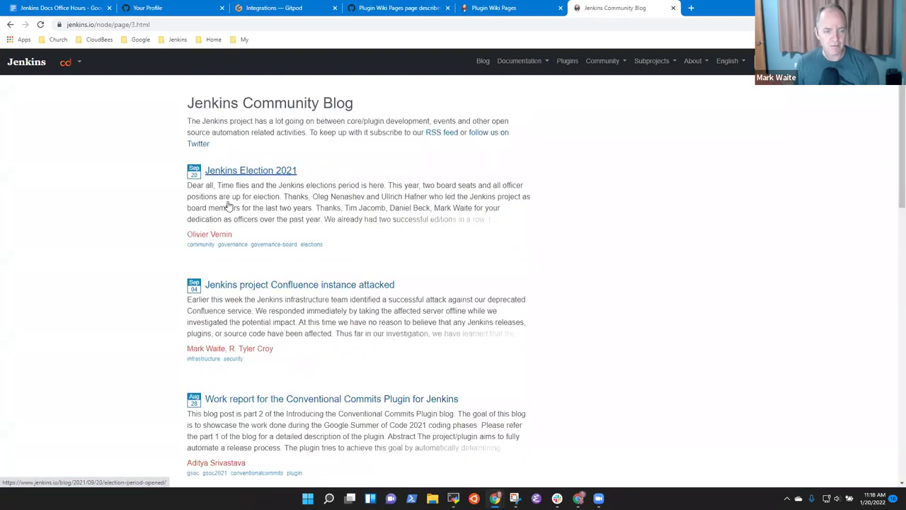
pyautogui.click(315, 286)
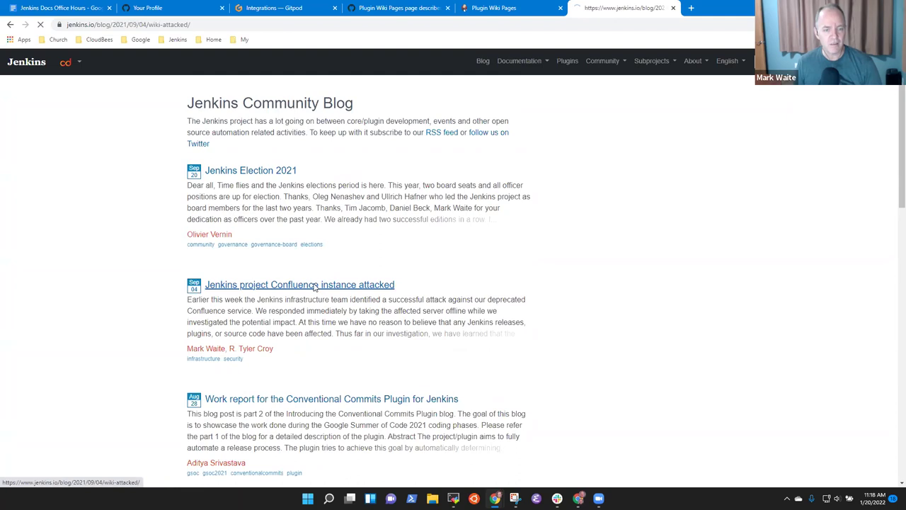
# Copy the address of the Confluence attack post and highlight the October 2019 read-only sentence on the Plugin Wiki Pages page.
pyautogui.click(203, 27)
pyautogui.hotkey('ctrl', 'c')
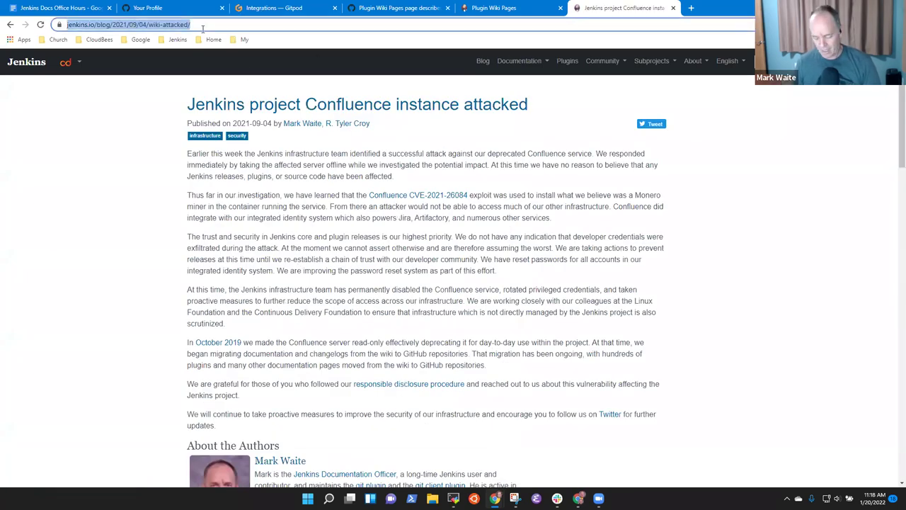
pyautogui.click(508, 7)
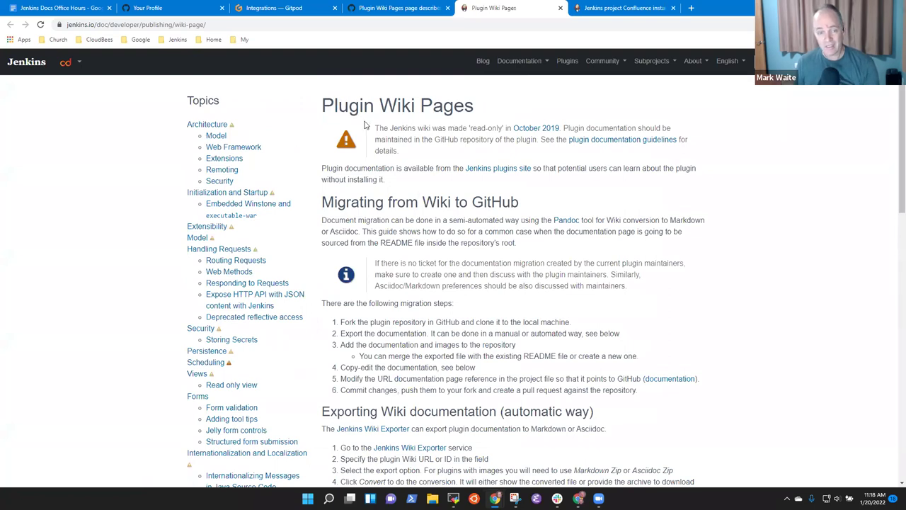
pyautogui.moveTo(375, 131); pyautogui.dragTo(562, 130)
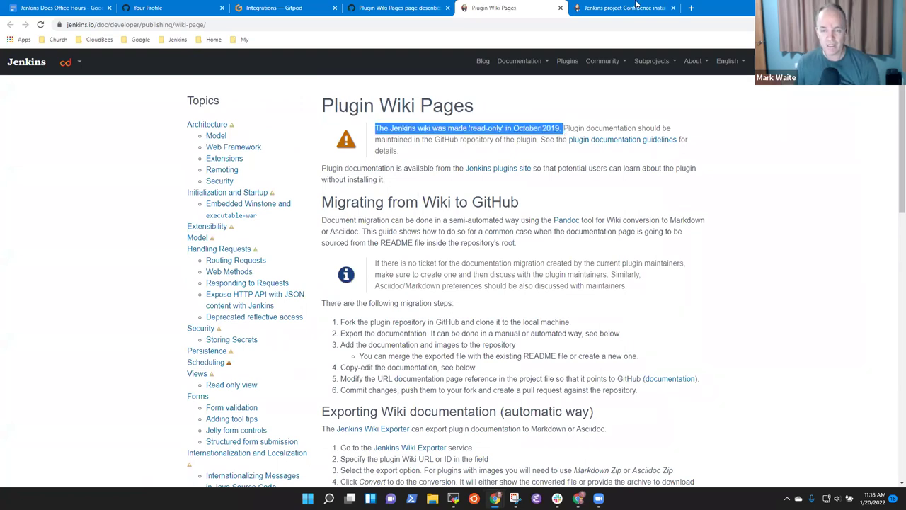
pyautogui.click(640, 7)
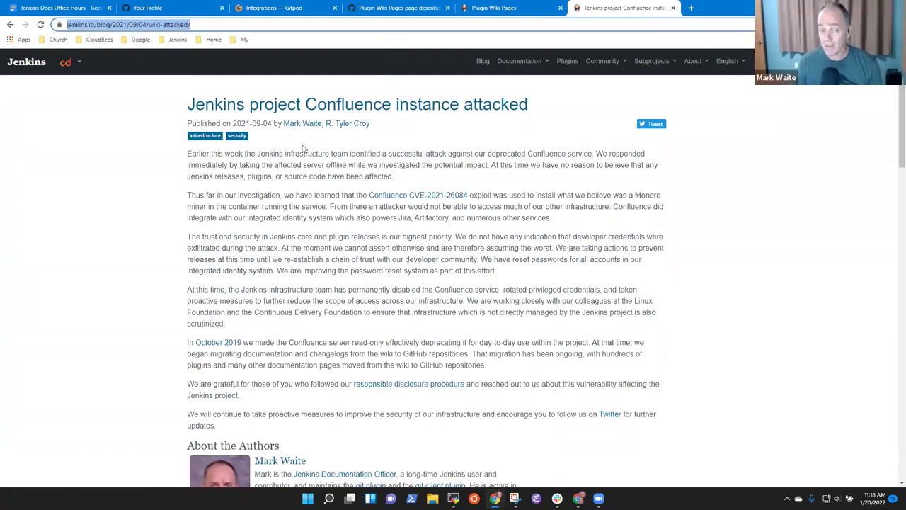
# Extend the "Experimented with an issue" bullet in the office hours notes with "- update wiki conversion docs".
pyautogui.click(21, 9)
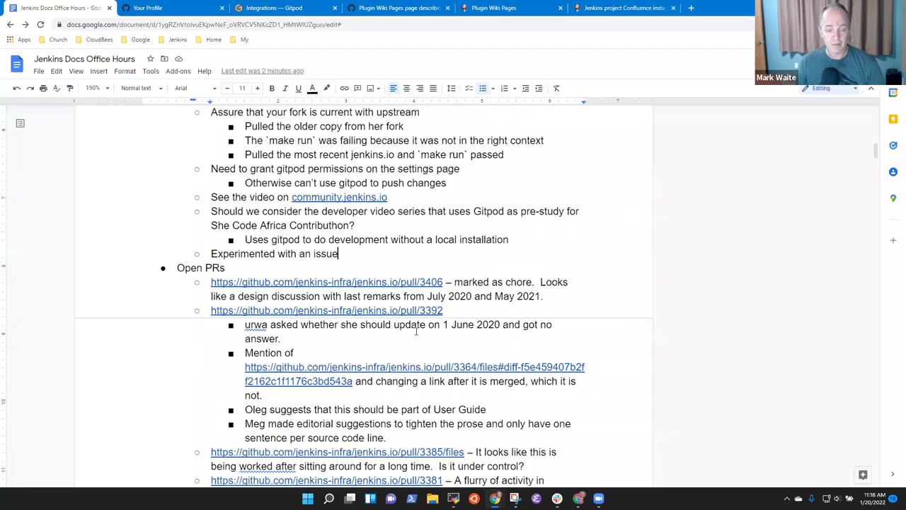
pyautogui.write('0')
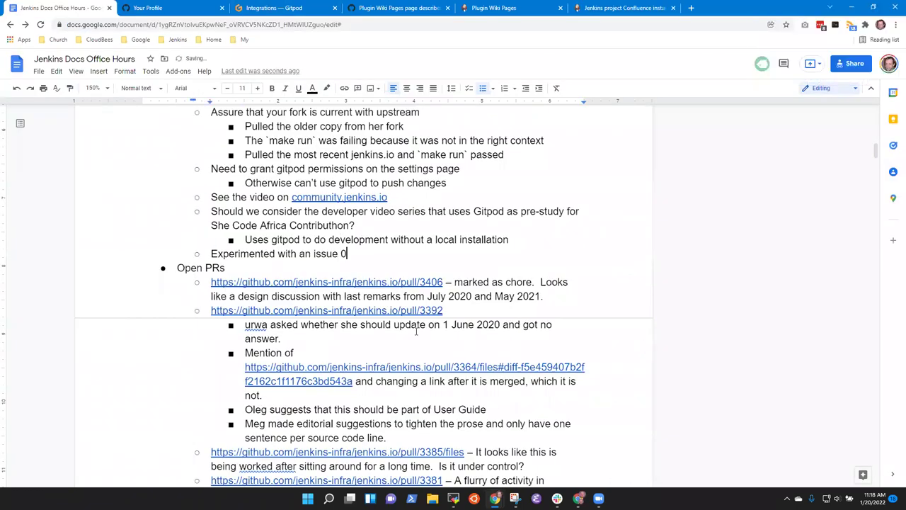
pyautogui.press('BackSpace')
pyautogui.press('BackSpace')
pyautogui.press('BackSpace')
pyautogui.press('BackSpace')
pyautogui.press('BackSpace')
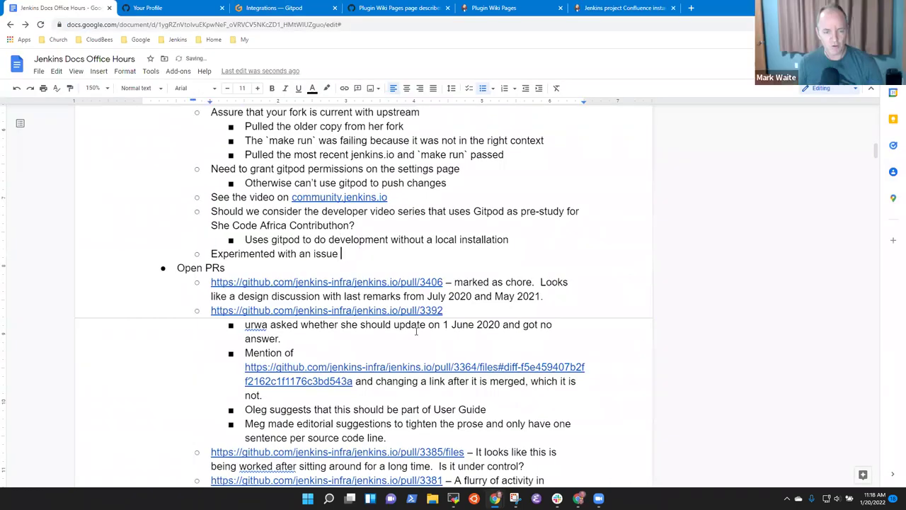
pyautogui.write('- updat')
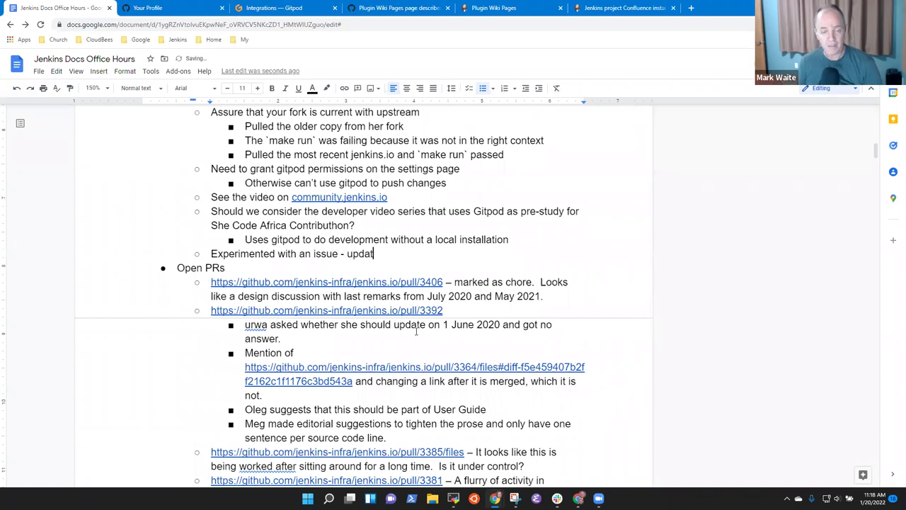
pyautogui.write('e wiki conversion docs')
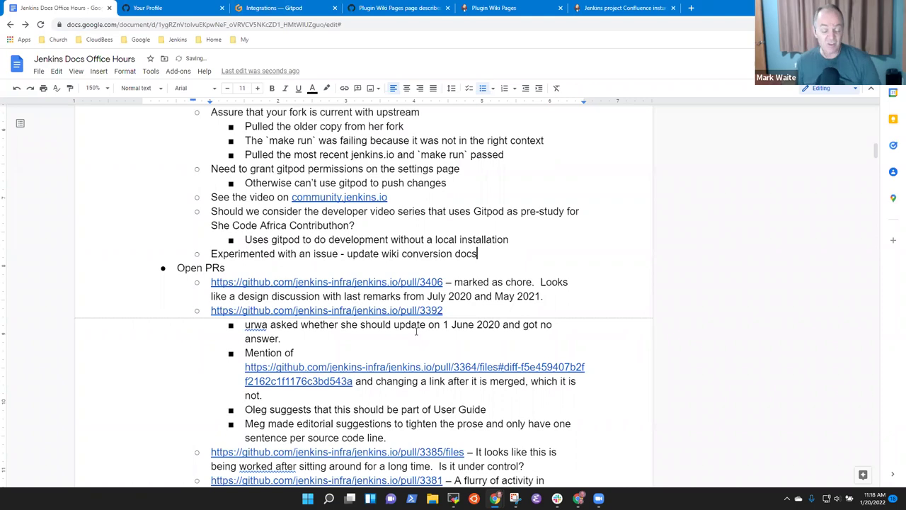
# Add a sub-bullet reading "Wiki was attacked in 2021" beneath the wiki conversion docs bullet.
pyautogui.press('Return')
pyautogui.press('Tab')
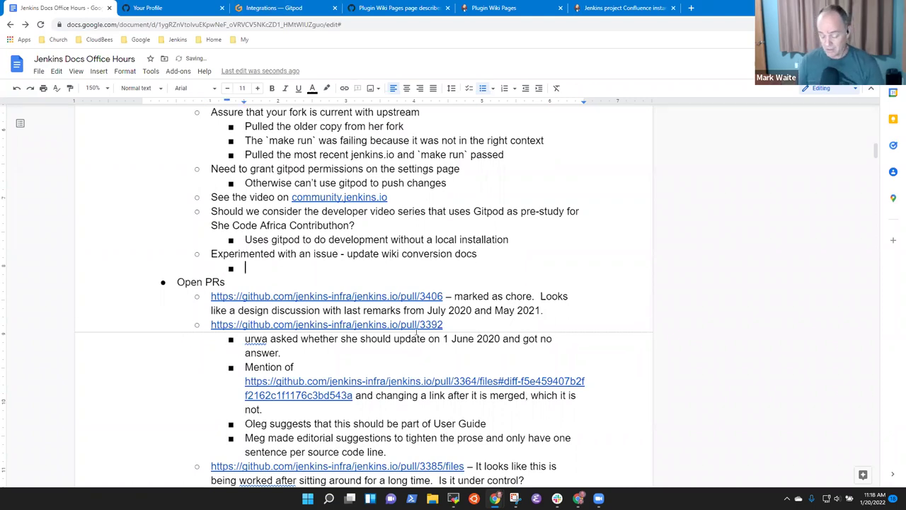
pyautogui.write('Wiki a')
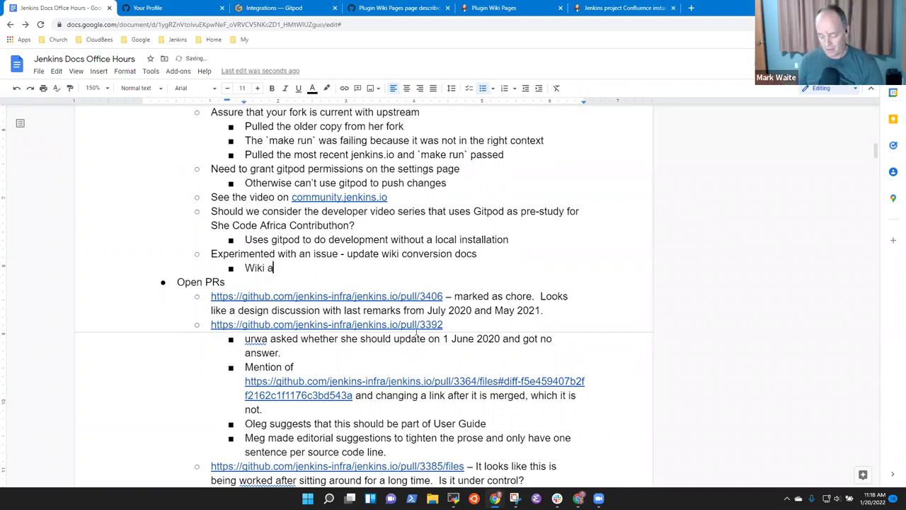
pyautogui.write('ttacked in 2021')
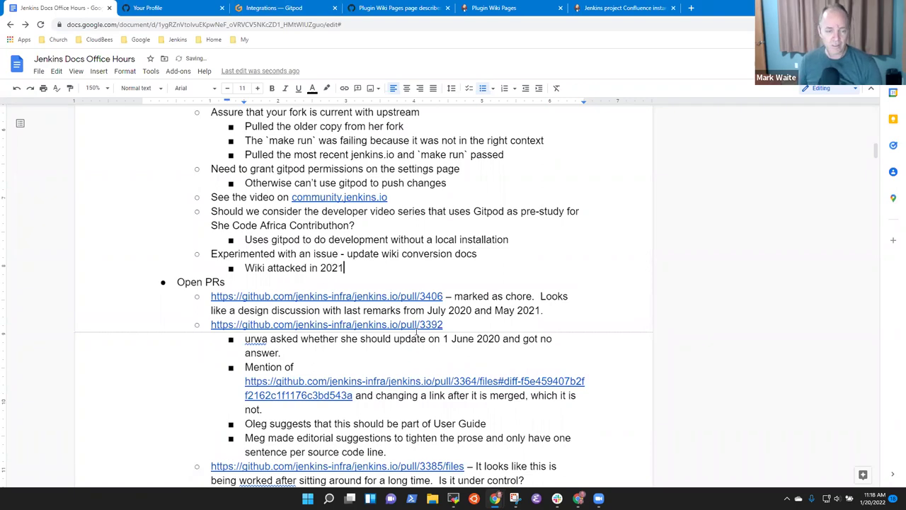
pyautogui.hotkey('ctrl', 'Left')
pyautogui.write('was')
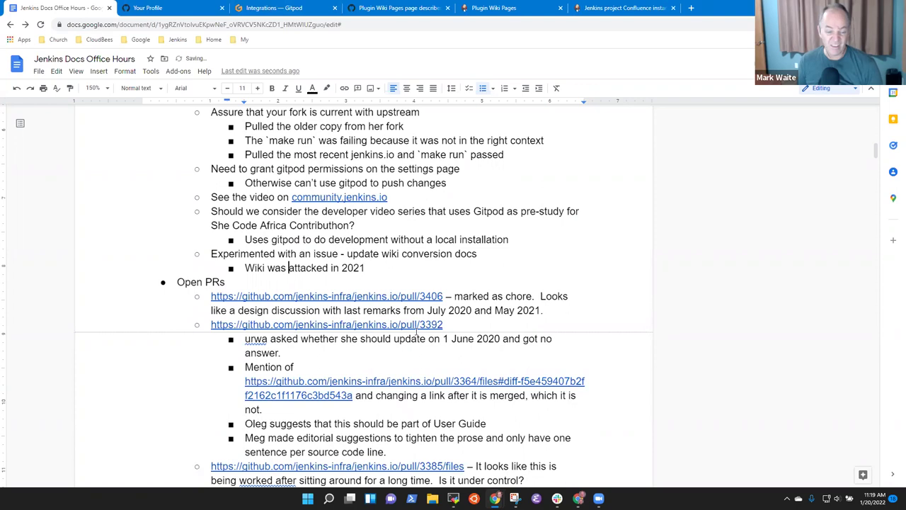
pyautogui.hotkey('shift', 'End')
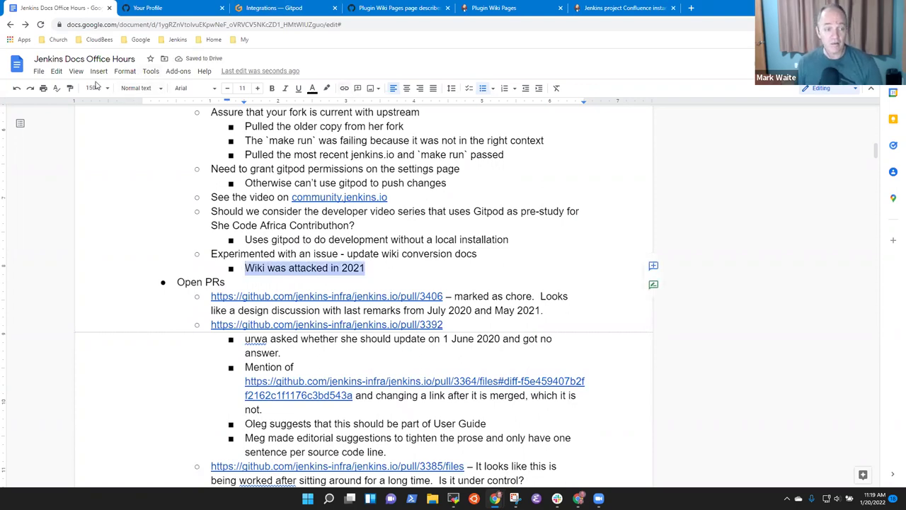
pyautogui.hotkey('ctrl', 'k')
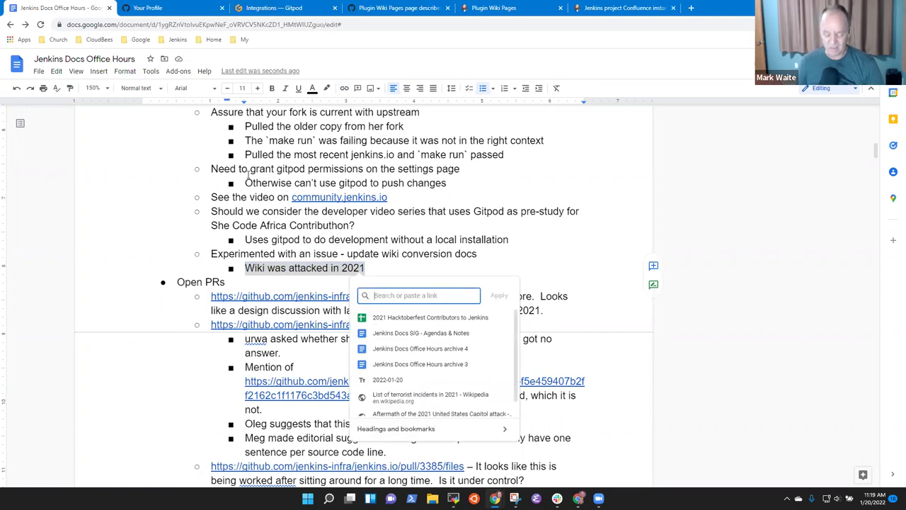
pyautogui.hotkey('ctrl', 'v')
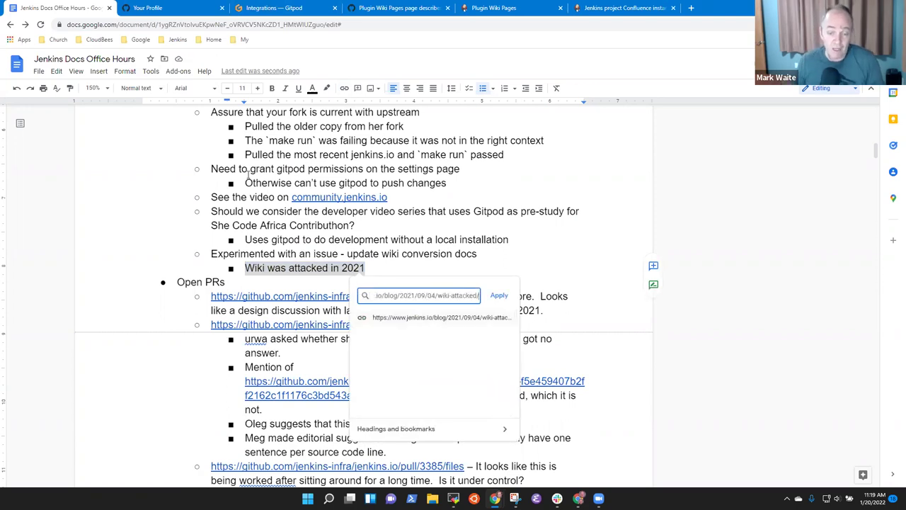
pyautogui.click(499, 296)
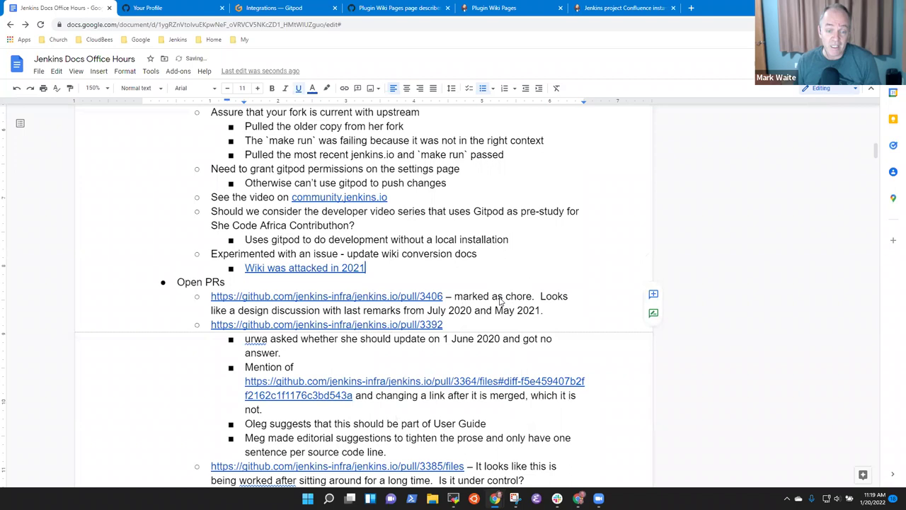
pyautogui.press('Return')
pyautogui.press('Tab')
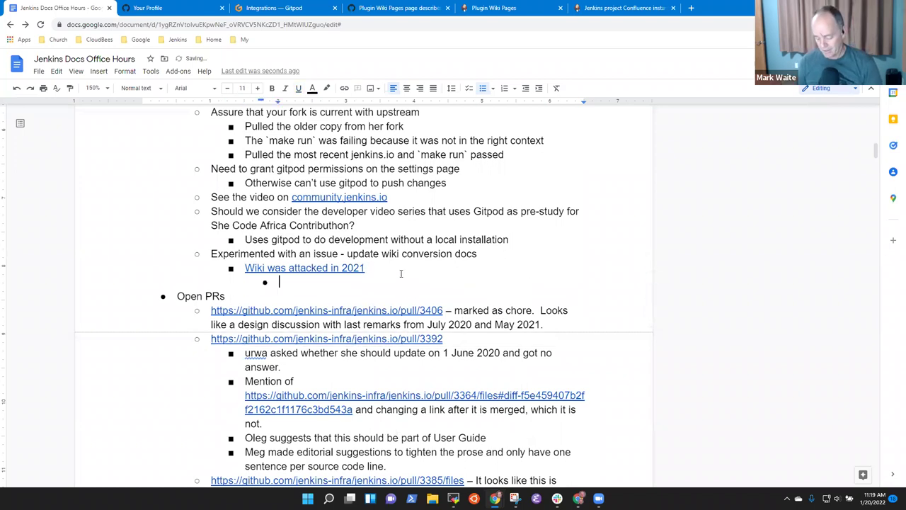
pyautogui.write('Back as a stat')
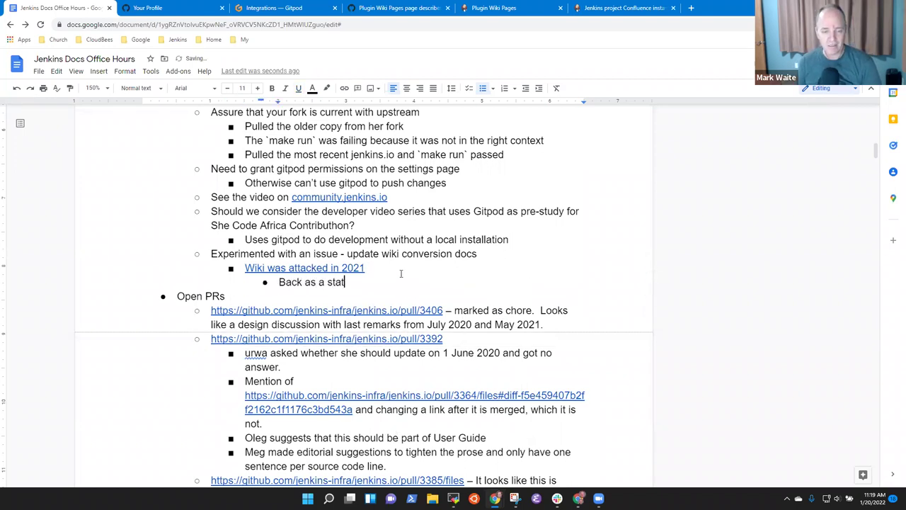
pyautogui.press('BackSpace')
pyautogui.press('BackSpace')
pyautogui.press('BackSpace')
pyautogui.press('BackSpace')
pyautogui.press('BackSpace')
pyautogui.press('BackSpace')
pyautogui.press('BackSpace')
pyautogui.press('BackSpace')
pyautogui.press('BackSpace')
pyautogui.press('BackSpace')
pyautogui.press('BackSpace')
pyautogui.press('BackSpace')
pyautogui.write('as statr')
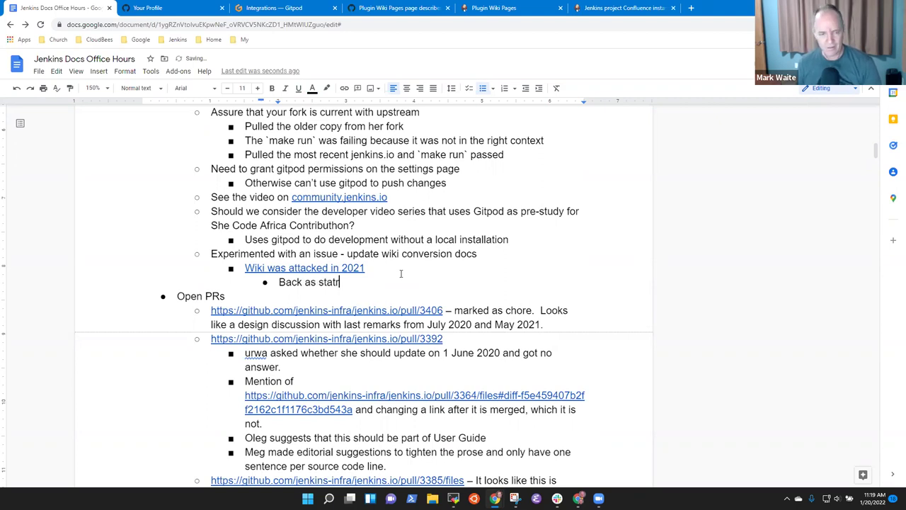
pyautogui.press('BackSpace')
pyautogui.write('ic web ')
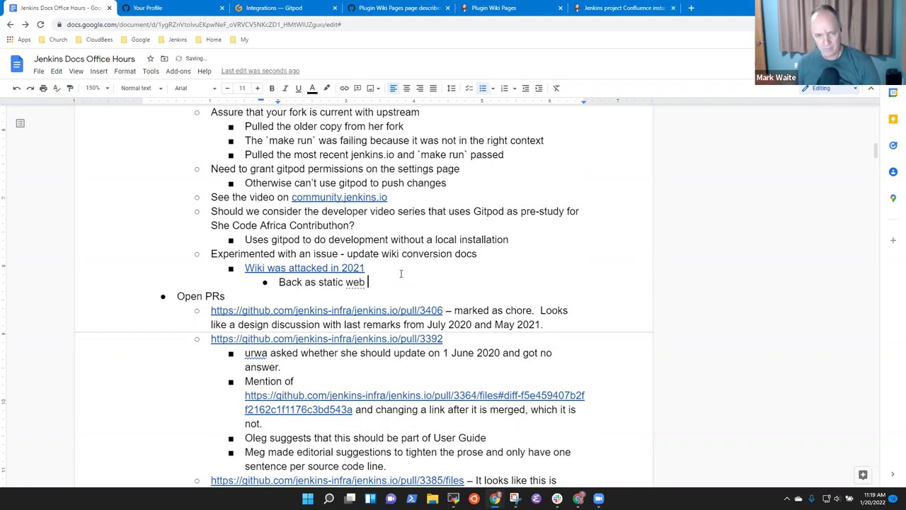
pyautogui.write('pages at https://w')
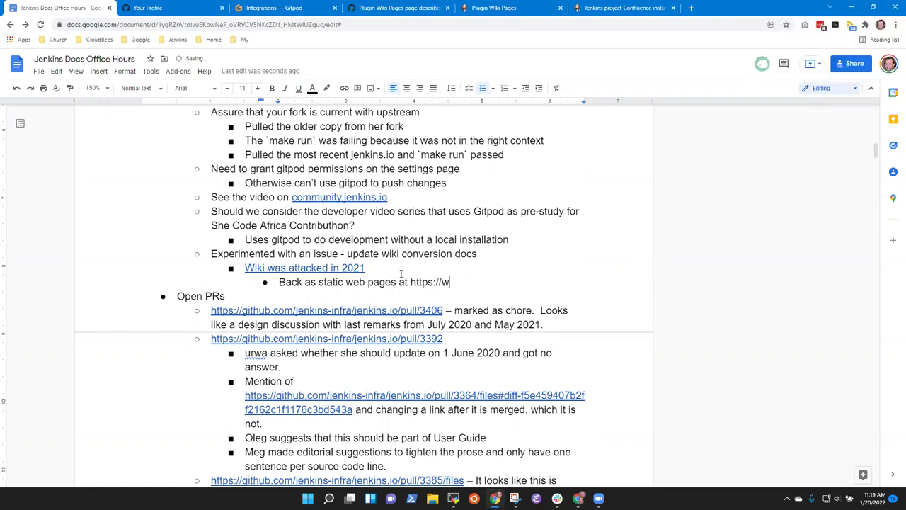
pyautogui.write('iki.jenkins.io.')
pyautogui.press('BackSpace')
pyautogui.press('BackSpace')
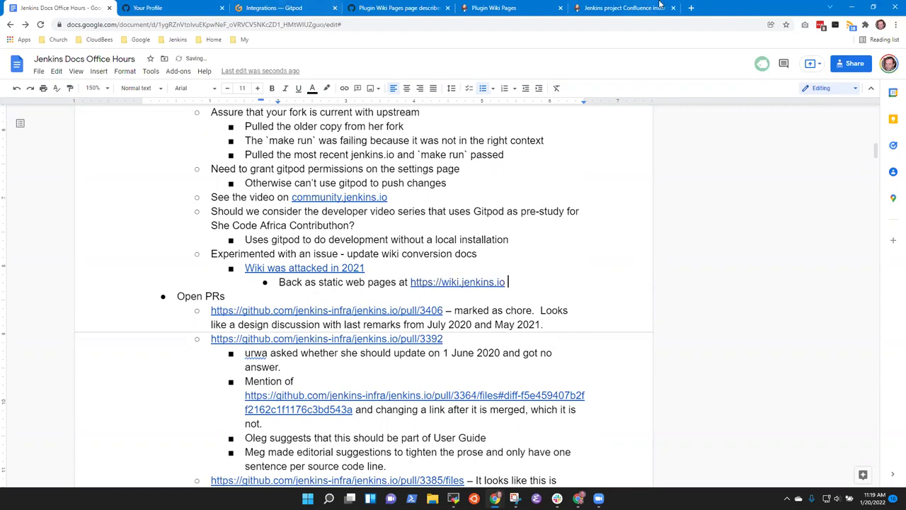
# Review the Plugin Wiki Pages page, examining its introduction and the "Migrating from Wiki to GitHub" section.
pyautogui.click(623, 8)
pyautogui.click(496, 8)
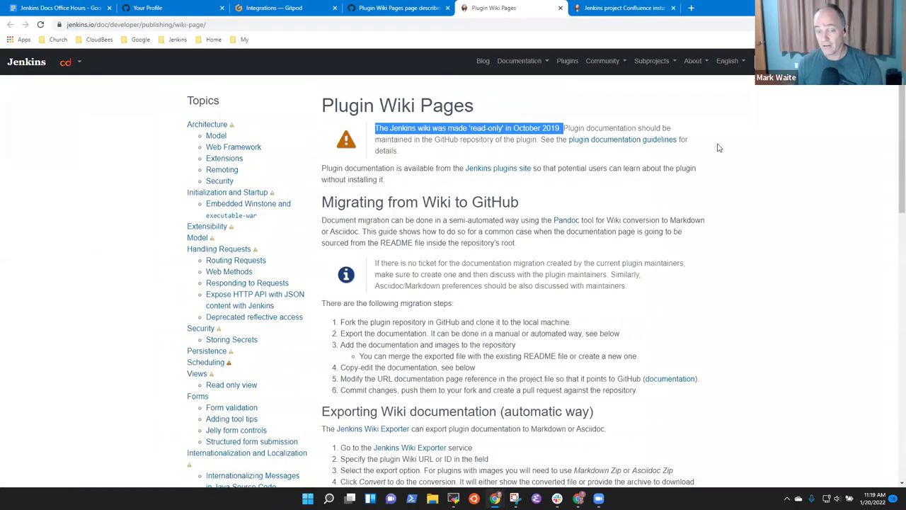
pyautogui.click(469, 169)
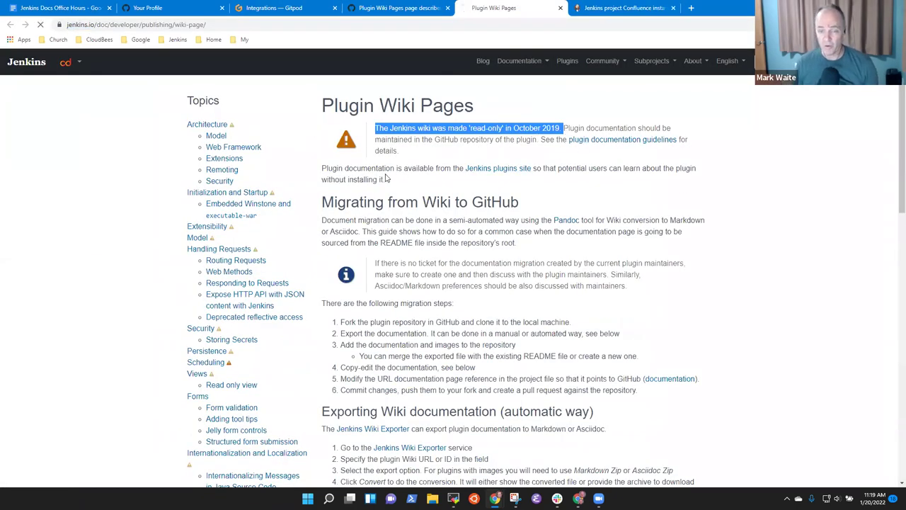
pyautogui.hotkey('alt', 'Left')
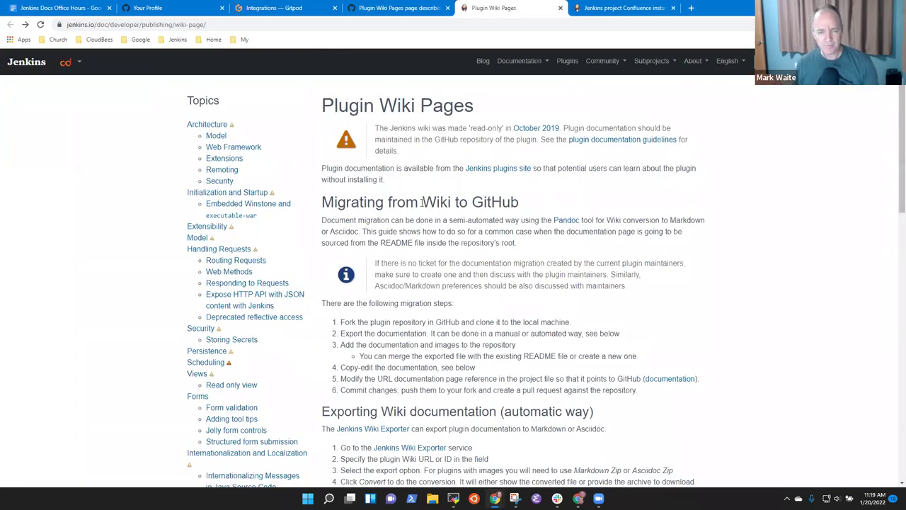
pyautogui.click(527, 203)
pyautogui.moveTo(322, 103); pyautogui.dragTo(359, 113)
pyautogui.click(485, 139)
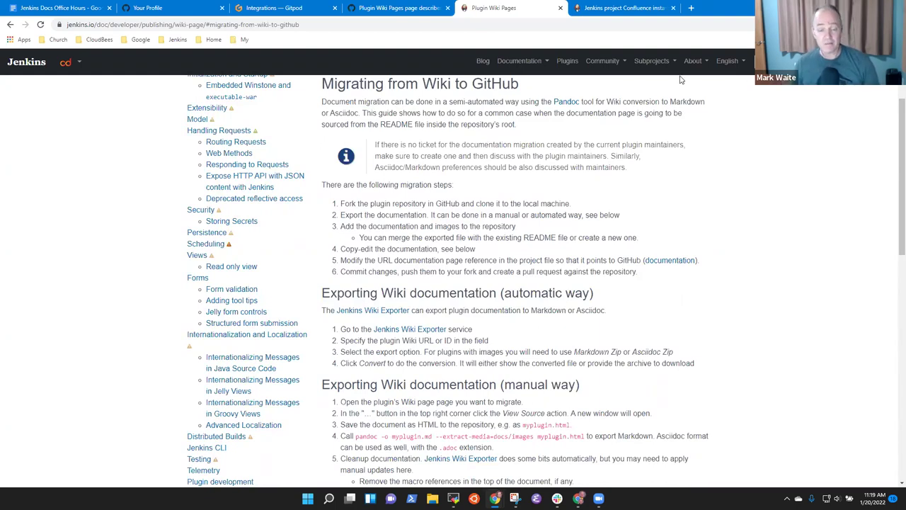
pyautogui.scroll(2, 630, 195)
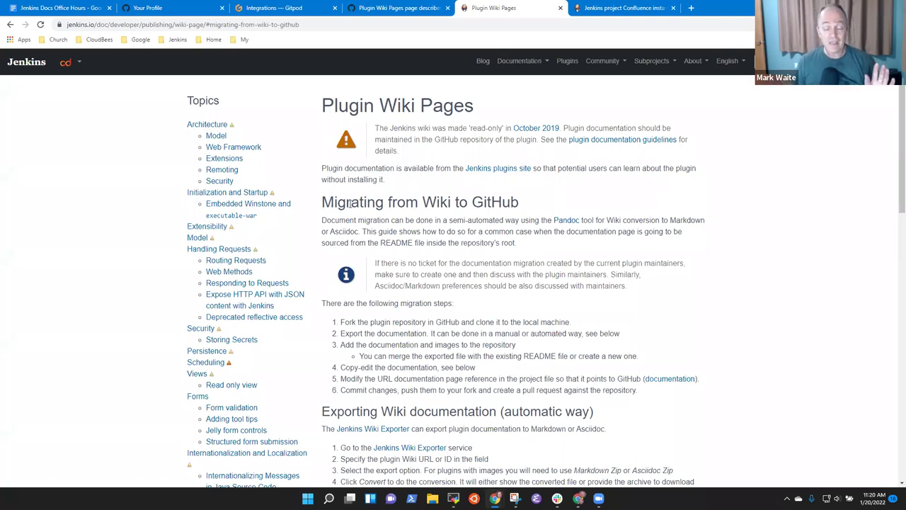
# Open the jenkins-infra/plugins-wiki-docs GitHub repository in a new tab.
pyautogui.click(690, 8)
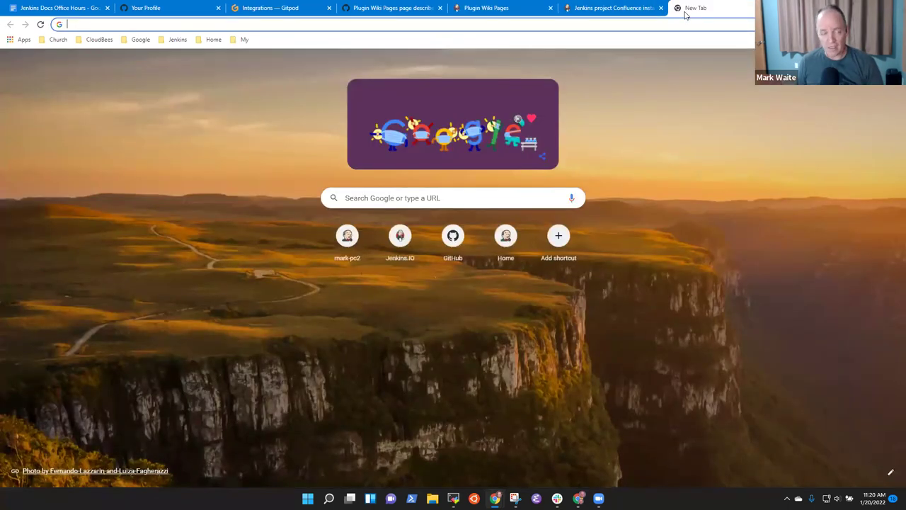
pyautogui.write('plugins')
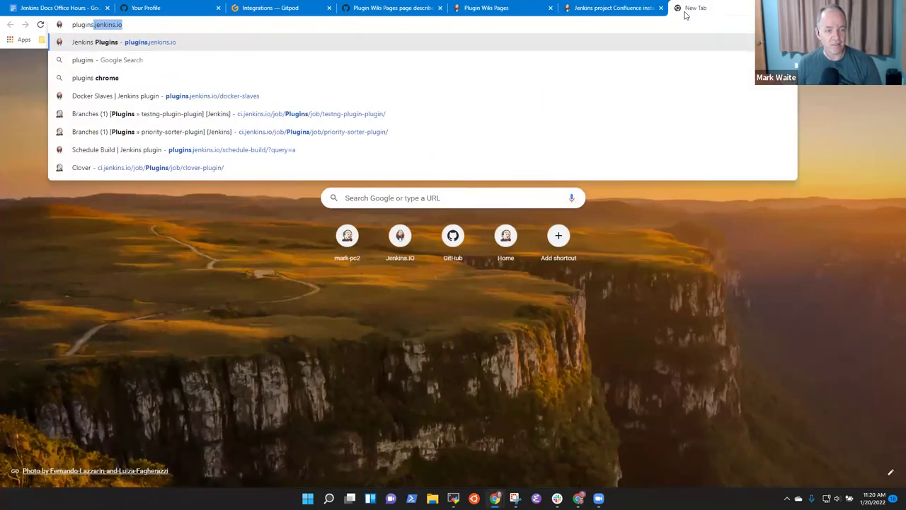
pyautogui.press('Escape')
pyautogui.press('Escape')
pyautogui.write('plugins')
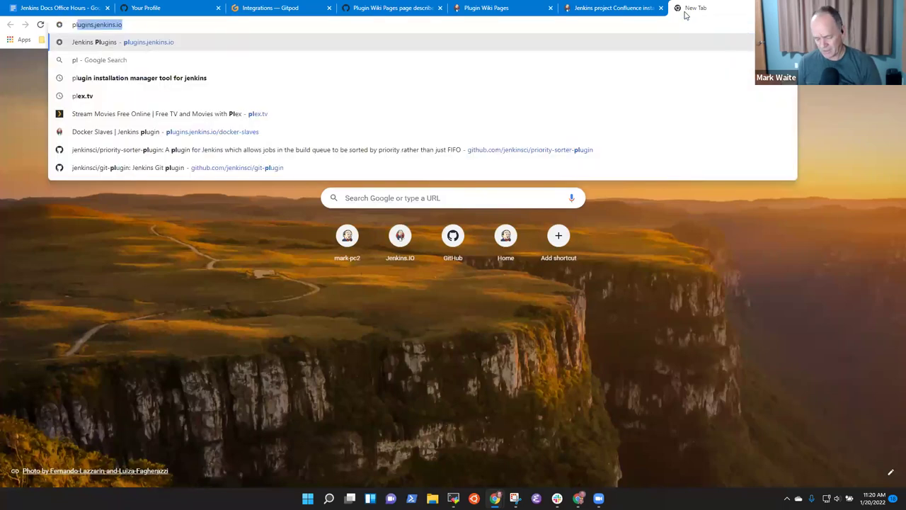
pyautogui.write('-')
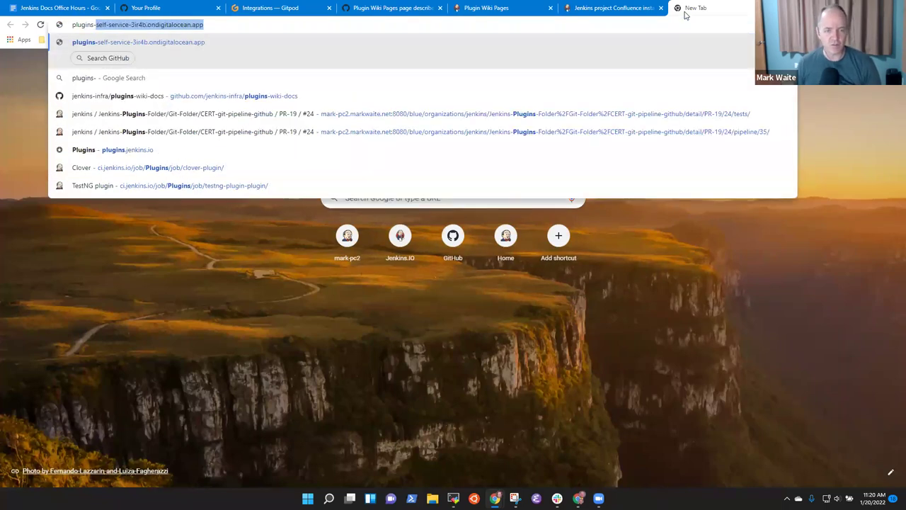
pyautogui.click(262, 97)
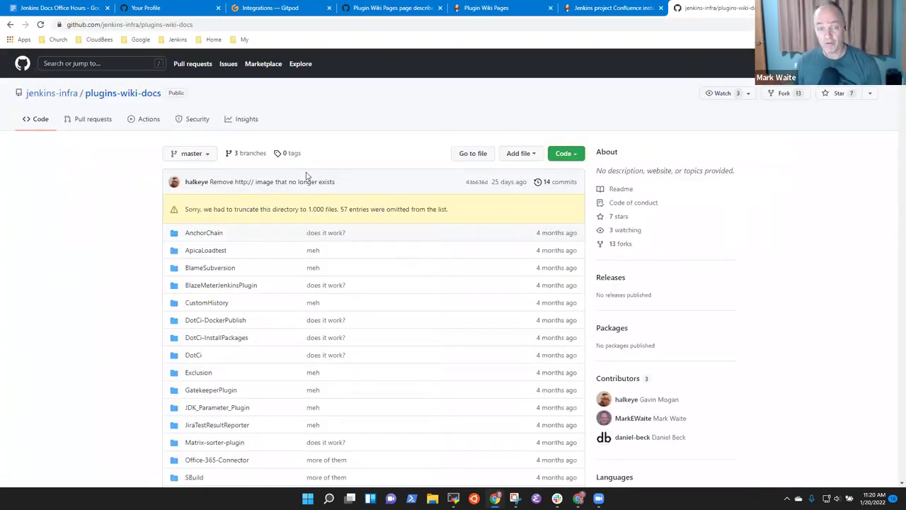
pyautogui.click(214, 26)
pyautogui.write('https://www.jenkins.io/blog/2021/09/04/wiki-attacked/')
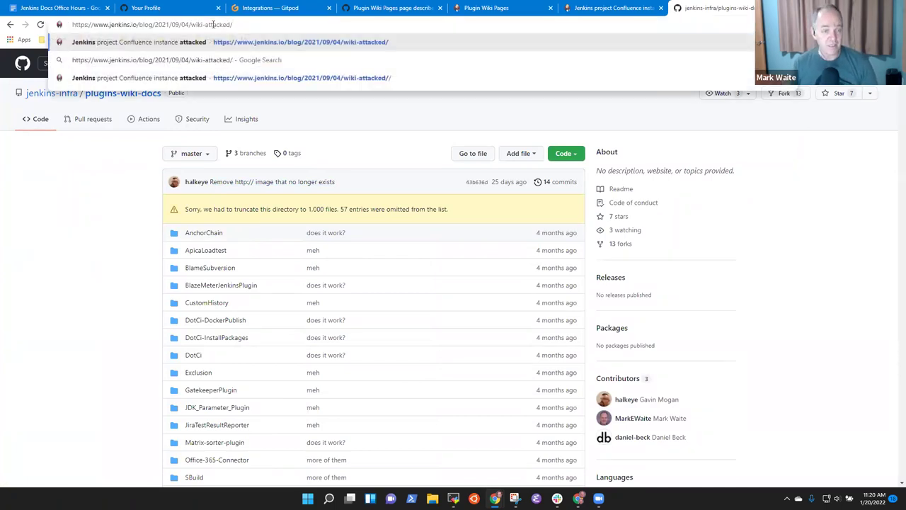
pyautogui.press('Escape')
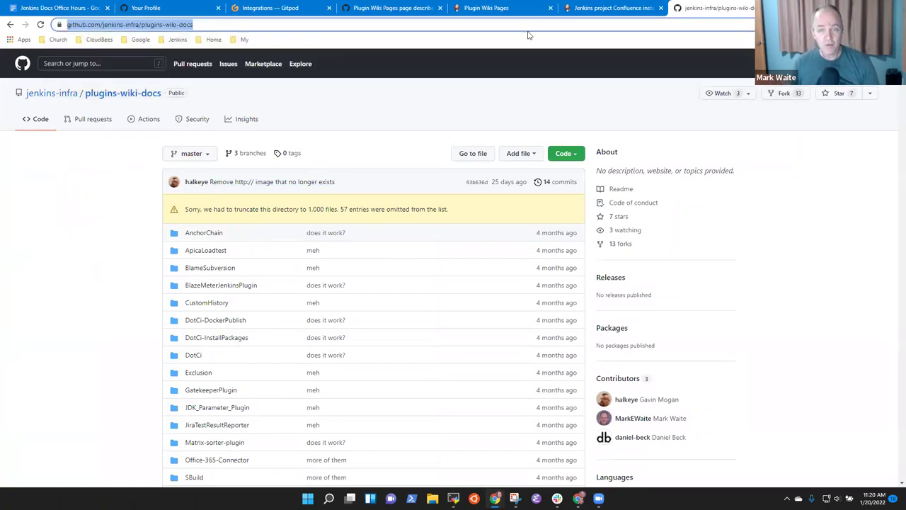
# Examine the automatic and manual "Exporting Wiki documentation" sections of the Plugin Wiki Pages page, highlighting both.
pyautogui.click(588, 7)
pyautogui.click(494, 10)
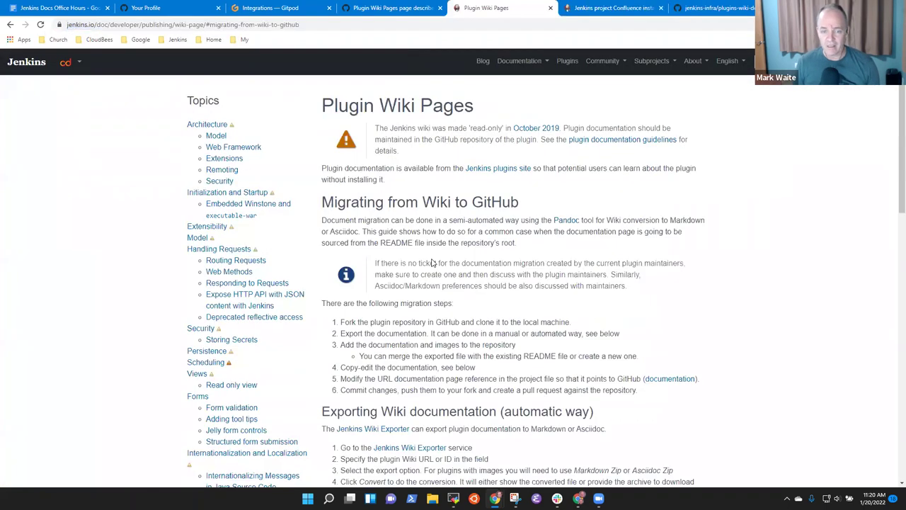
pyautogui.scroll(-2, 404, 434)
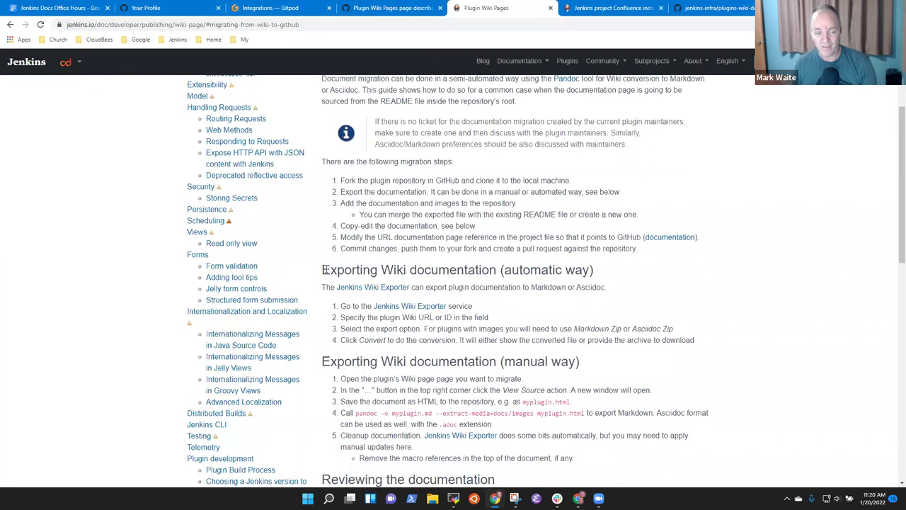
pyautogui.moveTo(323, 270); pyautogui.dragTo(678, 465)
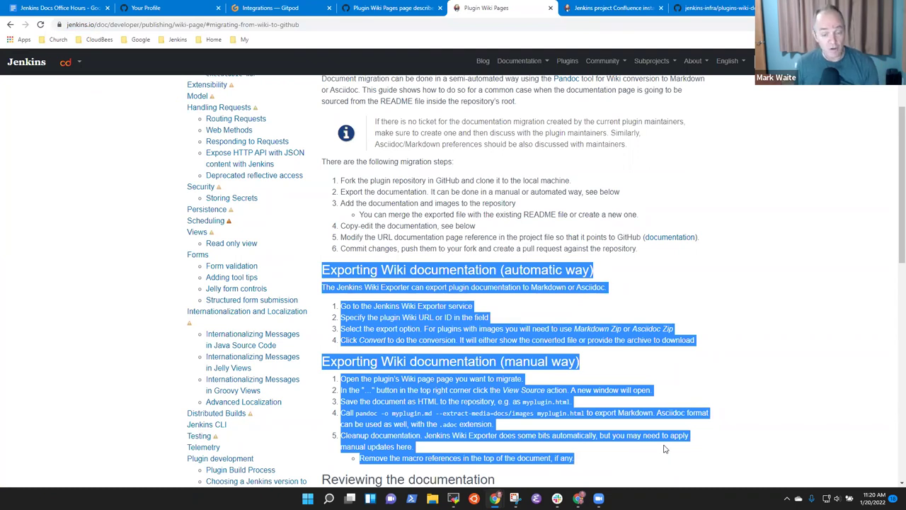
pyautogui.click(325, 264)
pyautogui.moveTo(322, 269); pyautogui.dragTo(587, 462)
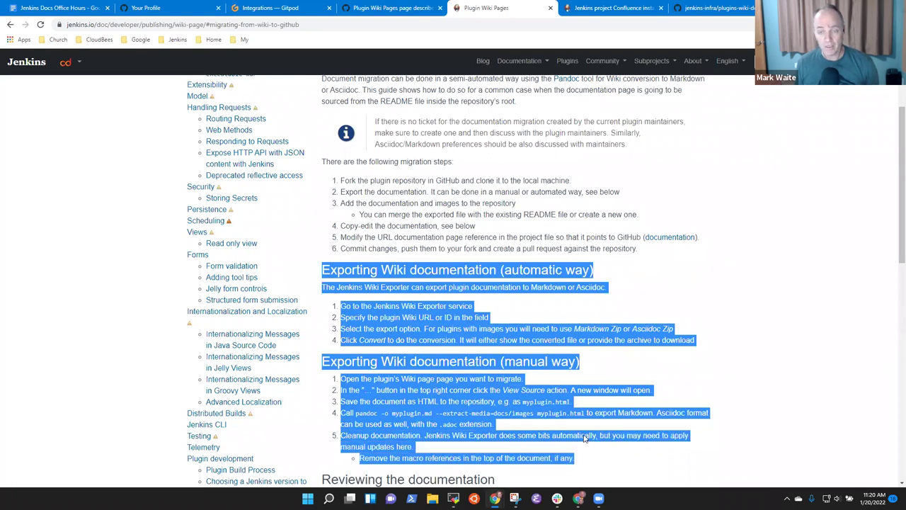
# Copy the web address of the jenkins-infra/plugins-wiki-docs GitHub repository.
pyautogui.click(732, 8)
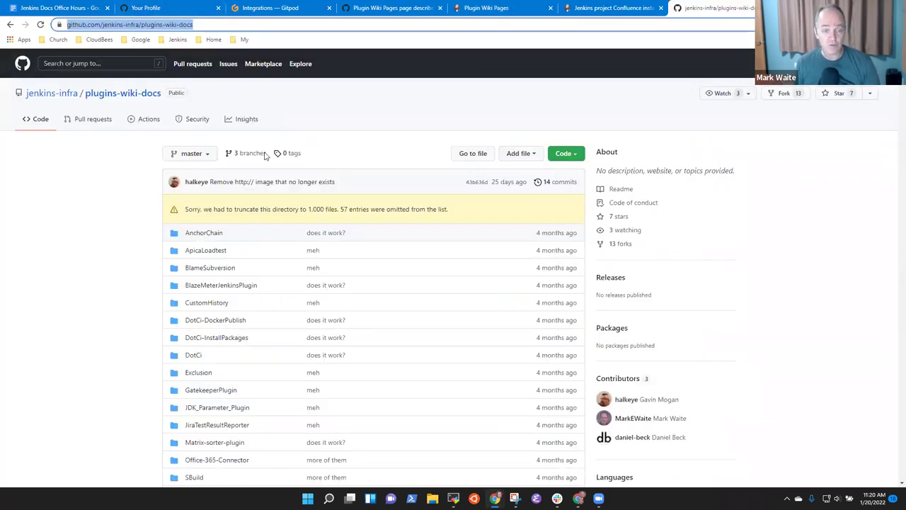
pyautogui.click(212, 24)
pyautogui.moveTo(202, 24); pyautogui.dragTo(10, 26)
pyautogui.hotkey('ctrl', 'c')
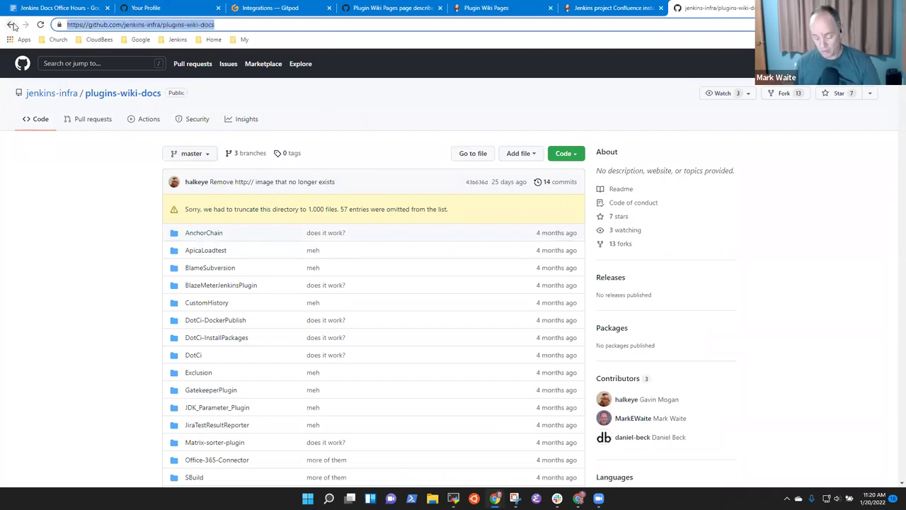
# Return to Plugin Wiki Pages, highlight both wiki export sections again and review the migration steps above them.
pyautogui.click(495, 8)
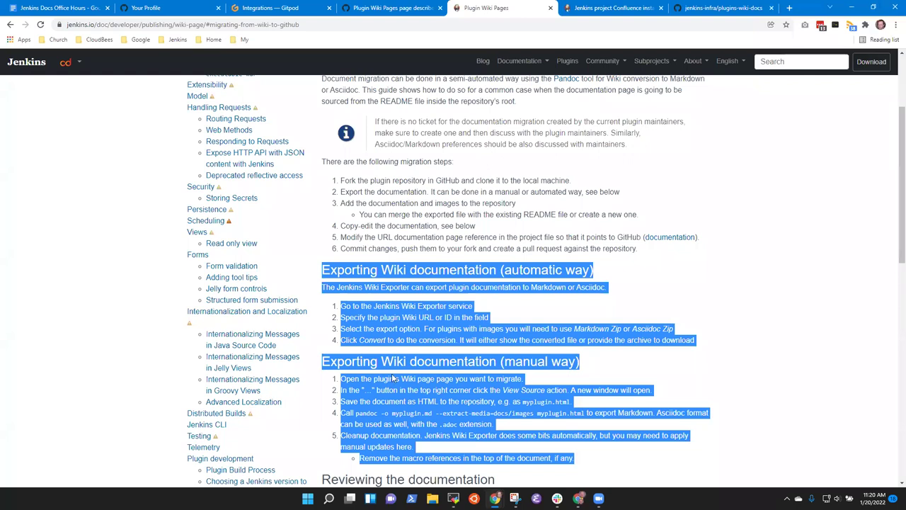
pyautogui.click(325, 269)
pyautogui.moveTo(323, 270); pyautogui.dragTo(577, 460)
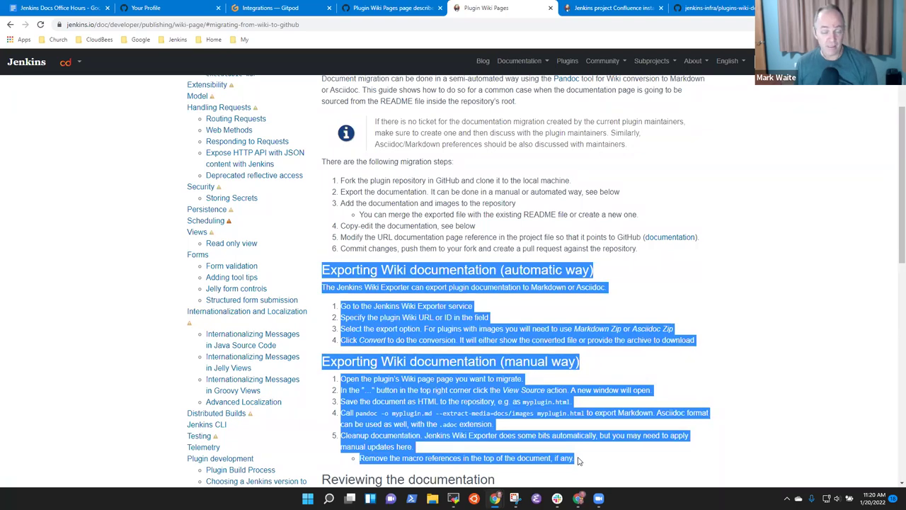
pyautogui.scroll(2, 470, 259)
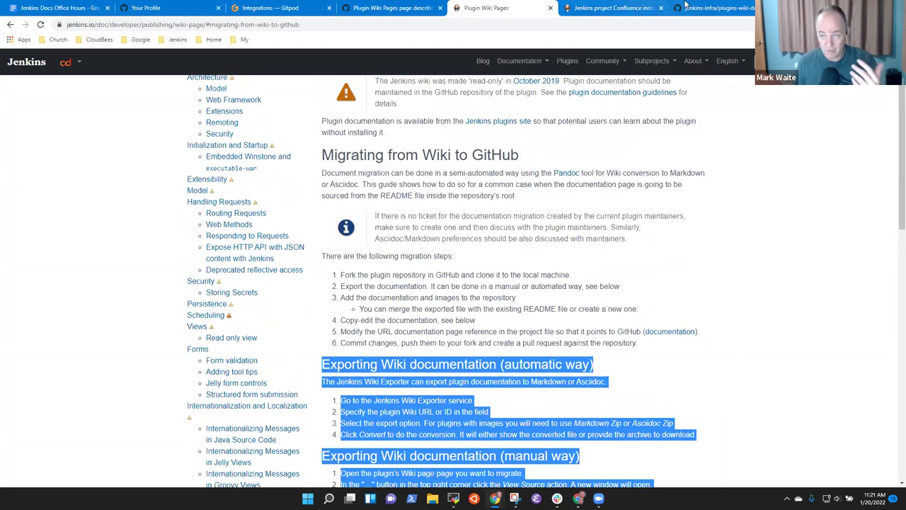
# In the office hours document, add a bullet at the wiki attack link's level reading "Conversion of plugin pages is already started".
pyautogui.click(716, 11)
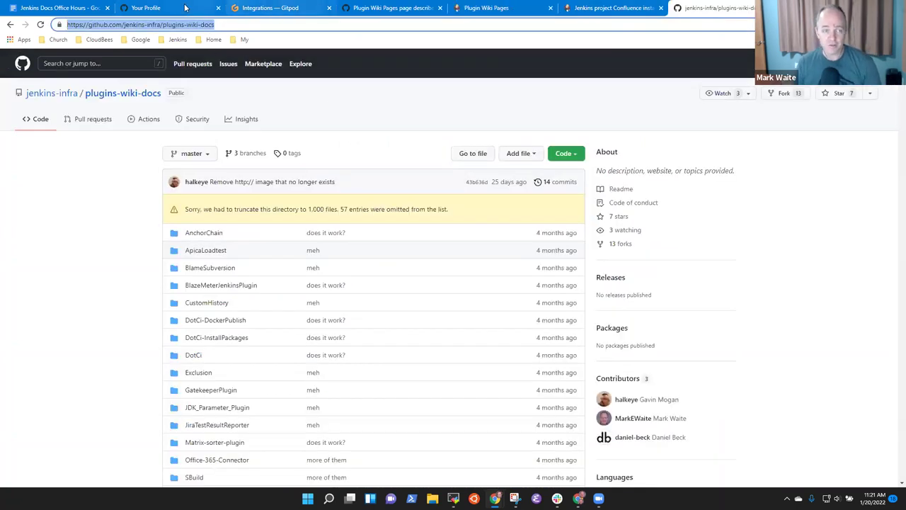
pyautogui.click(155, 8)
pyautogui.click(44, 9)
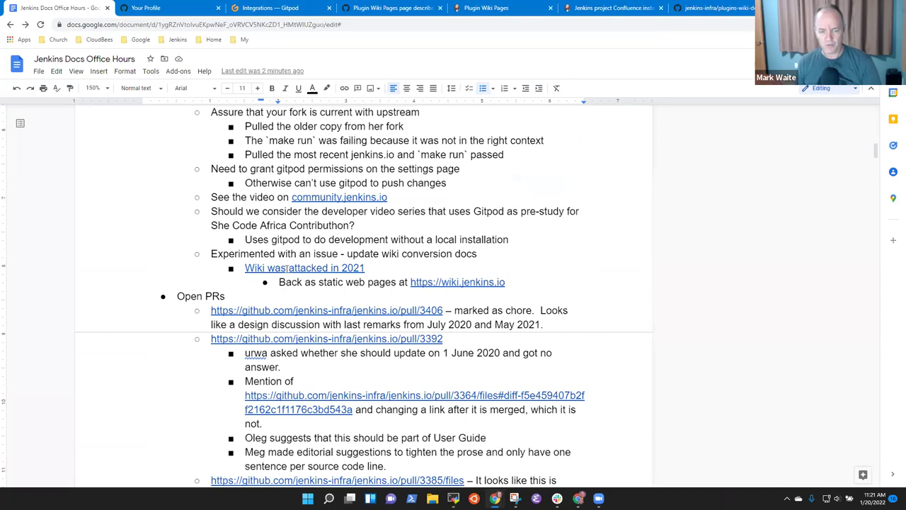
pyautogui.press('Return')
pyautogui.hotkey('shift', 'Tab')
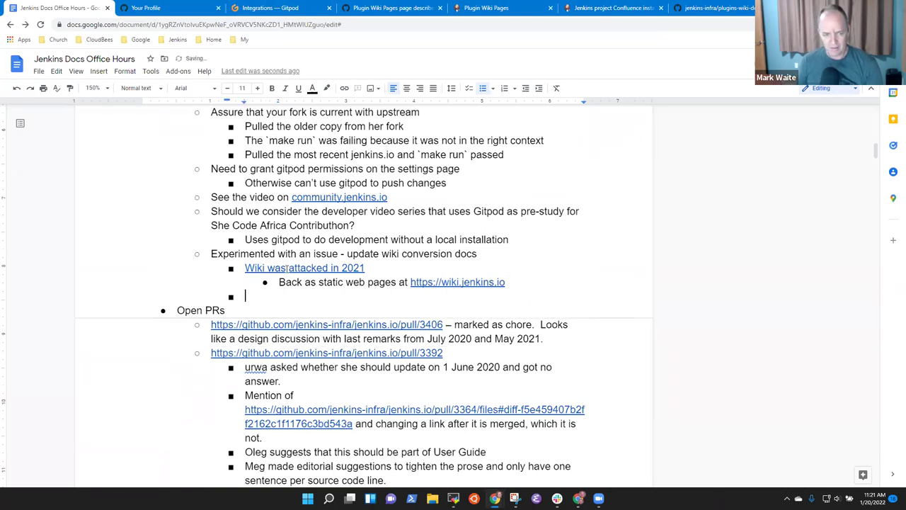
pyautogui.write('Converstion')
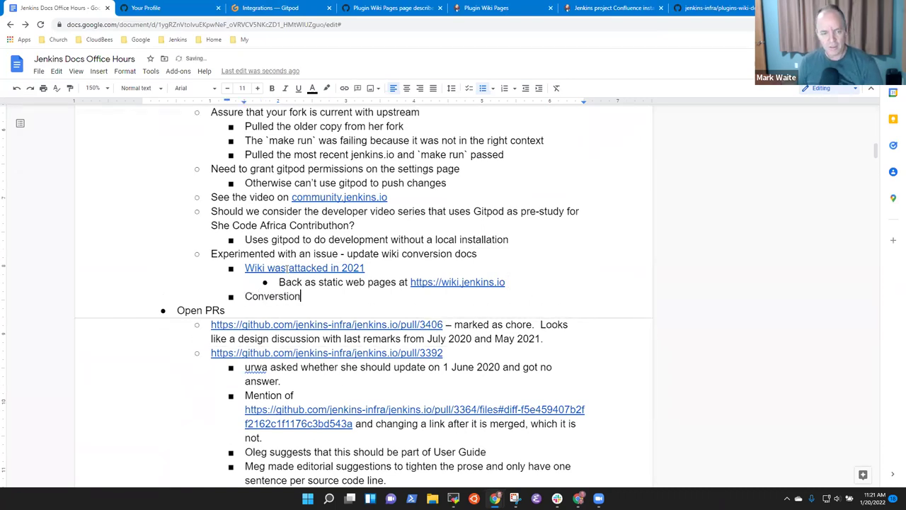
pyautogui.write(' of pluyg')
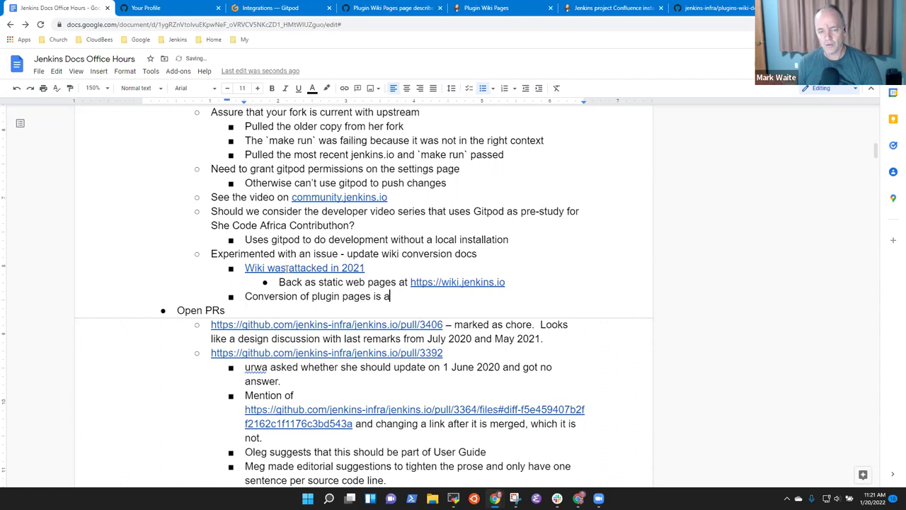
pyautogui.press('BackSpace')
pyautogui.press('BackSpace')
pyautogui.press('BackSpace')
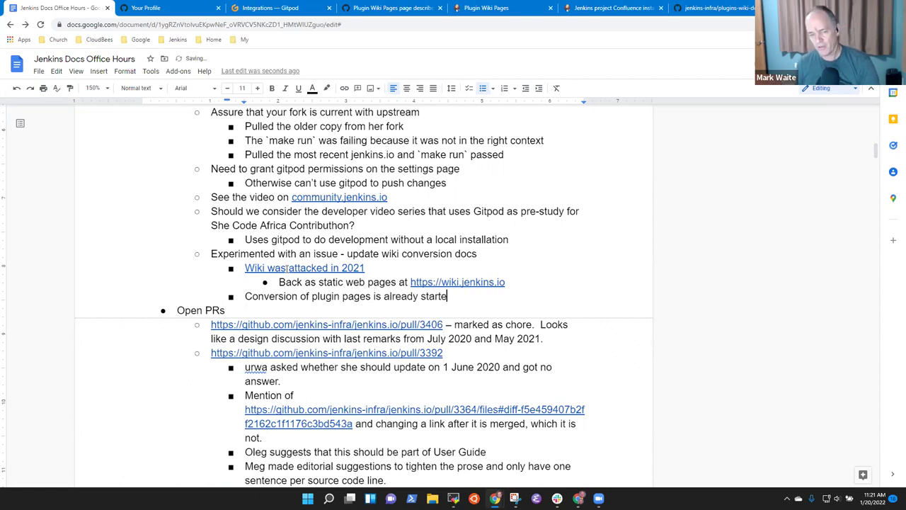
pyautogui.press('Return')
pyautogui.press('Tab')
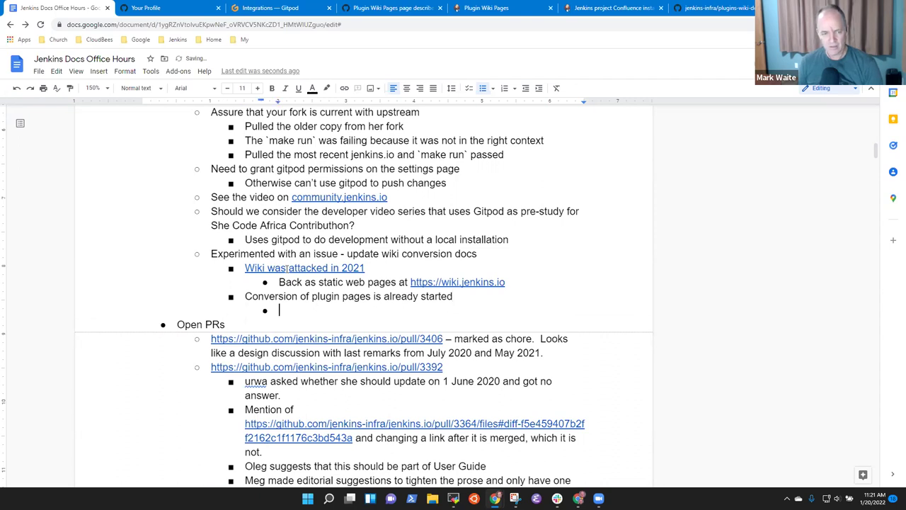
pyautogui.hotkey('ctrl', 'v')
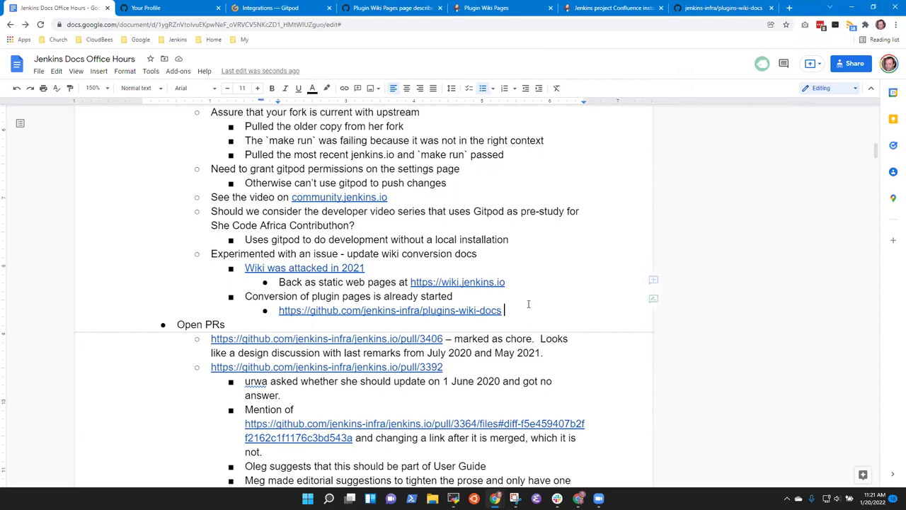
# Look over the folder list of the plugins-wiki-docs repository.
pyautogui.click(723, 7)
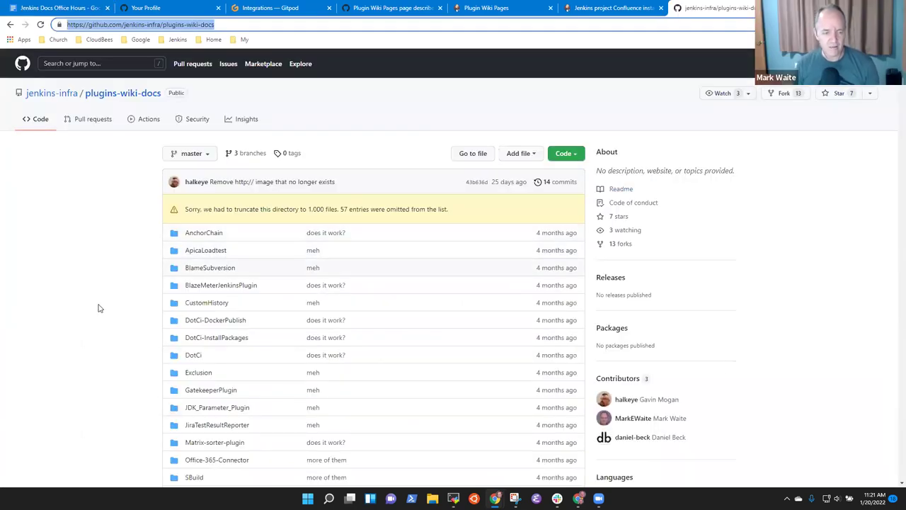
pyautogui.scroll(-2, 204, 381)
pyautogui.scroll(-4, 204, 381)
pyautogui.scroll(6, 213, 374)
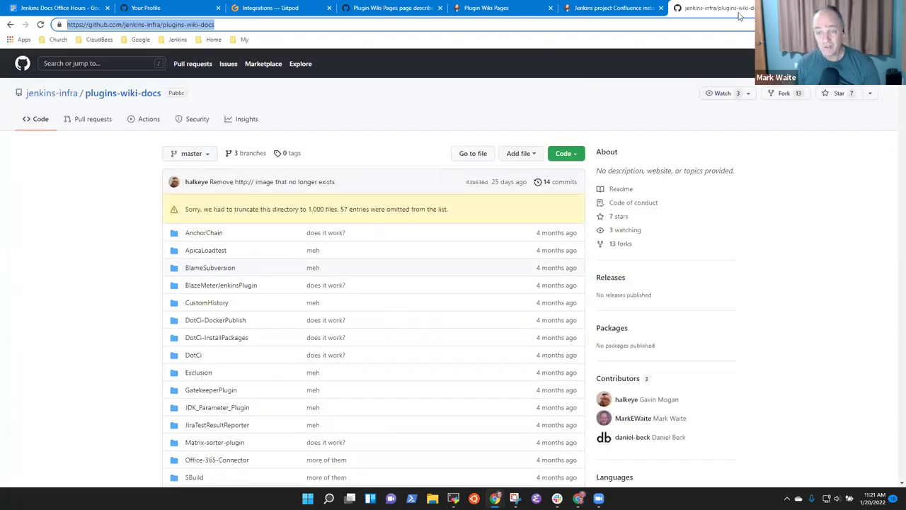
# Open the Jenkins Wiki Exporter service from the automatic export instructions on Plugin Wiki Pages and show its plugin migration progress.
pyautogui.click(494, 10)
pyautogui.click(724, 282)
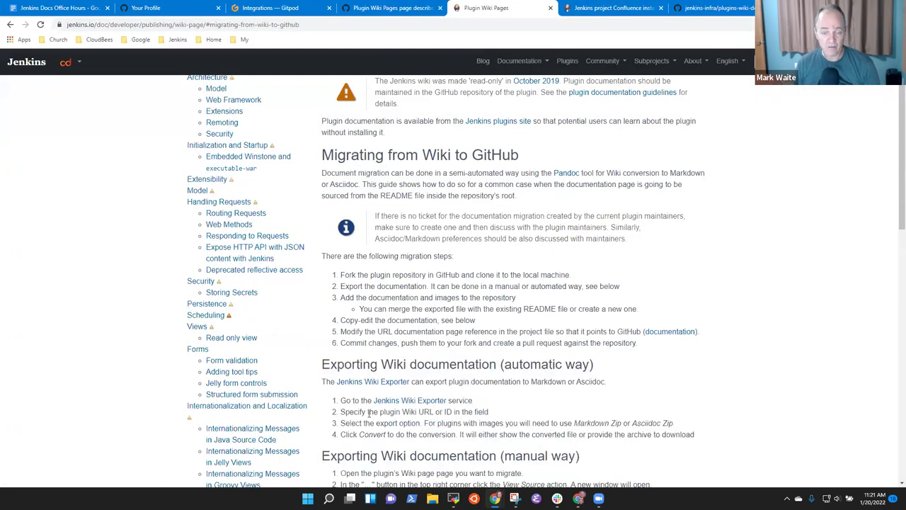
pyautogui.click(422, 402)
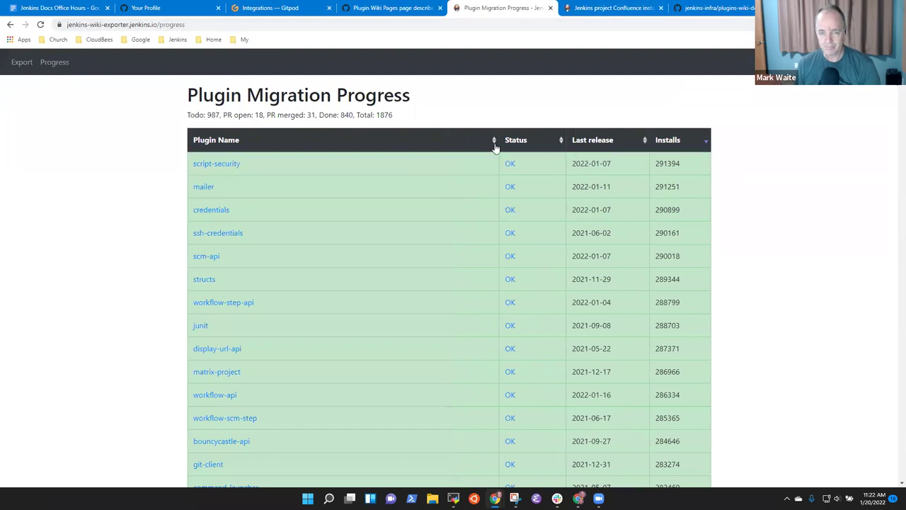
# Look through the Plugin Migration Progress table for widely installed plugins still marked TODO.
pyautogui.scroll(-3, 492, 150)
pyautogui.scroll(-15, 492, 152)
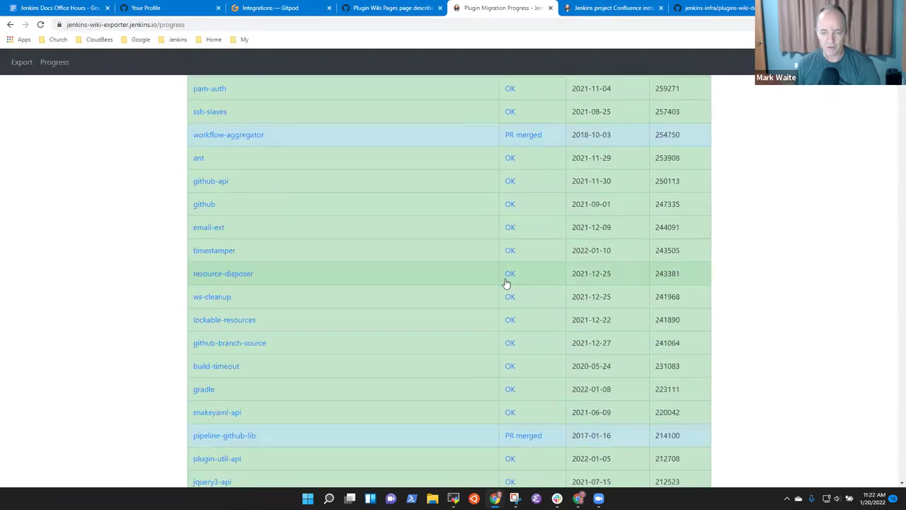
pyautogui.scroll(-15, 560, 311)
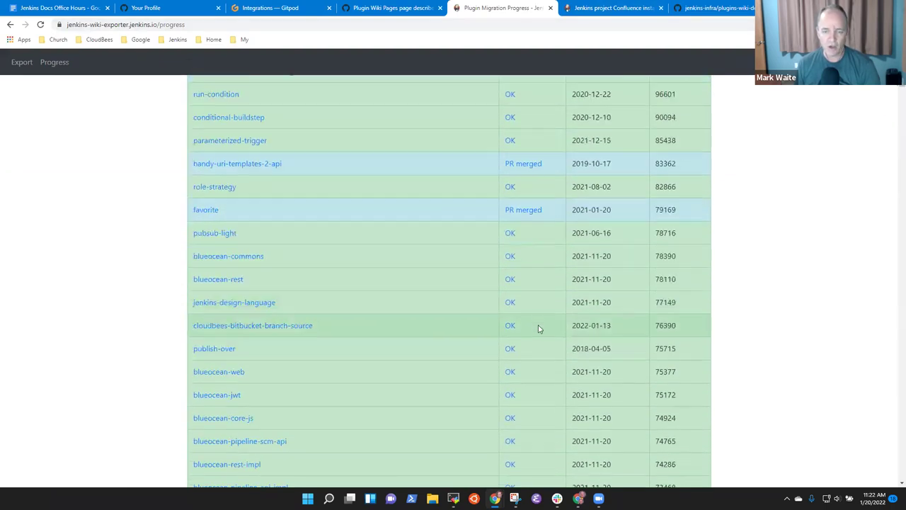
pyautogui.scroll(-15, 505, 372)
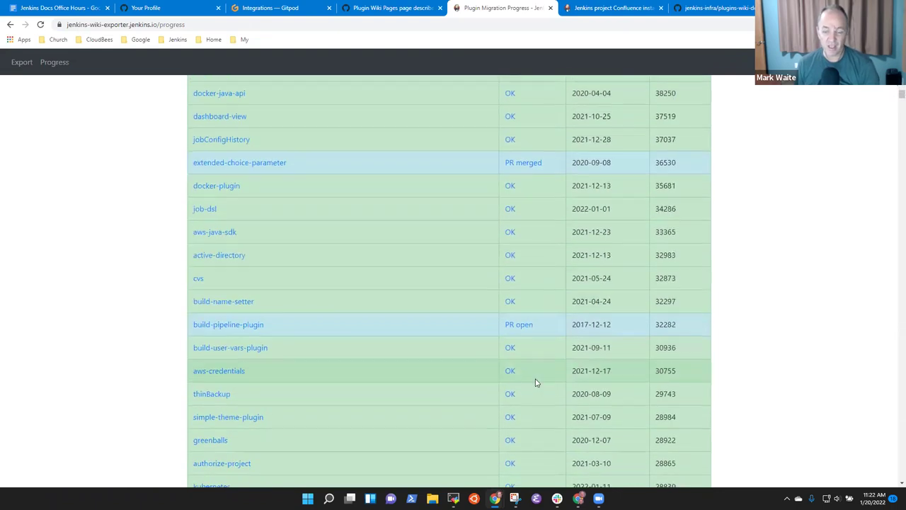
pyautogui.scroll(-15, 519, 375)
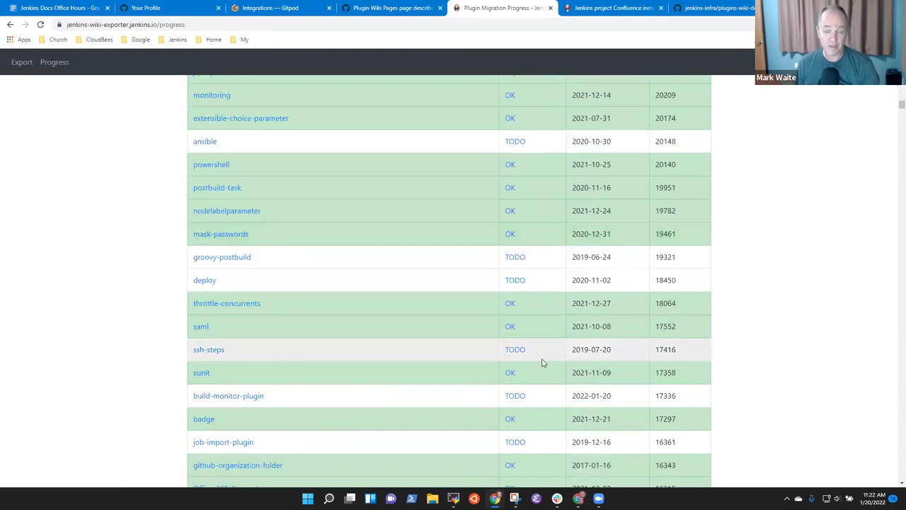
pyautogui.scroll(1, 456, 207)
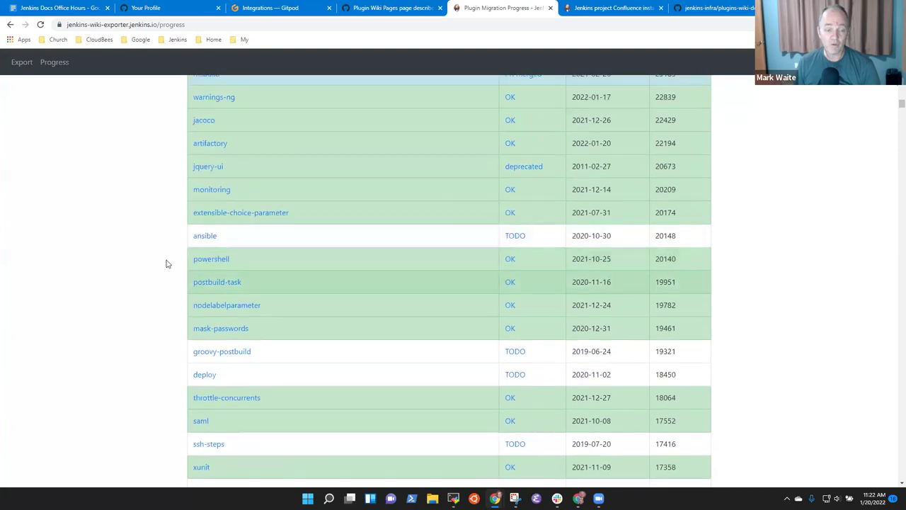
# Open the ansible plugin's page in a new tab and view its GitHub pull request "Move docs to GitHub" #37.
pyautogui.rightClick(208, 241)
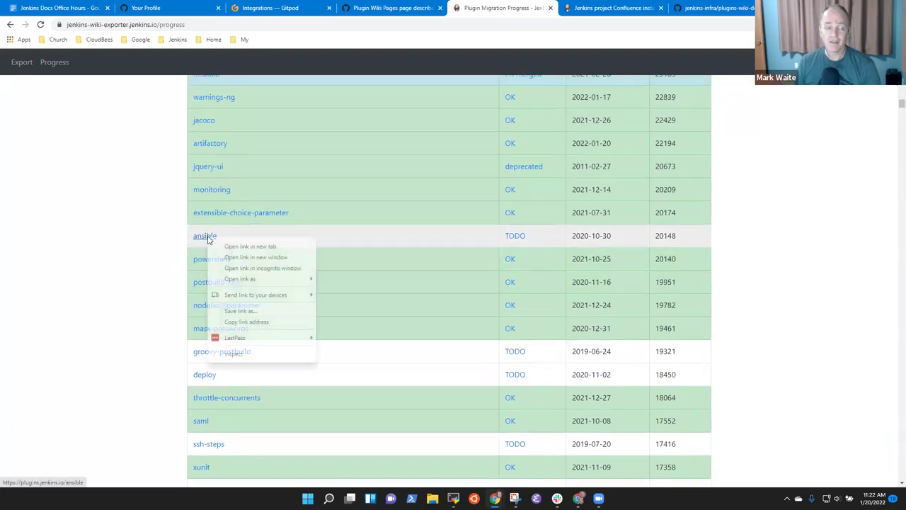
pyautogui.click(243, 247)
pyautogui.click(531, 7)
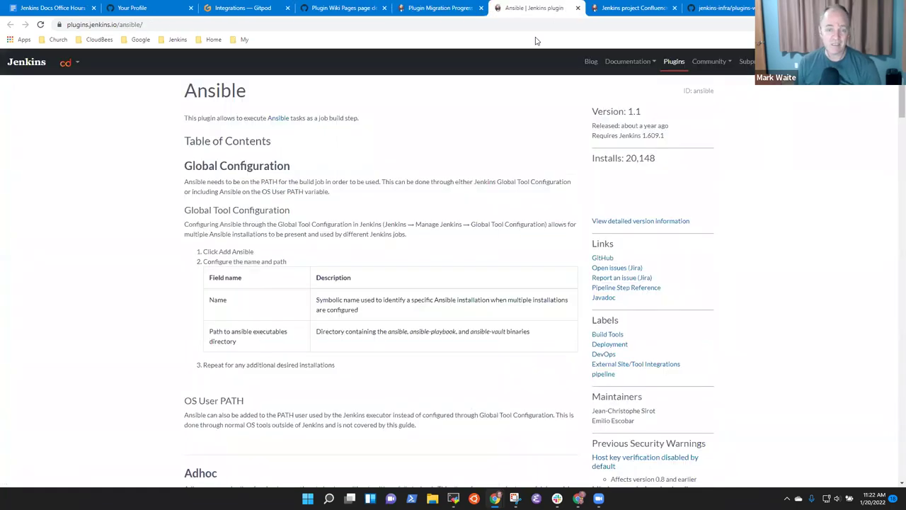
pyautogui.click(603, 256)
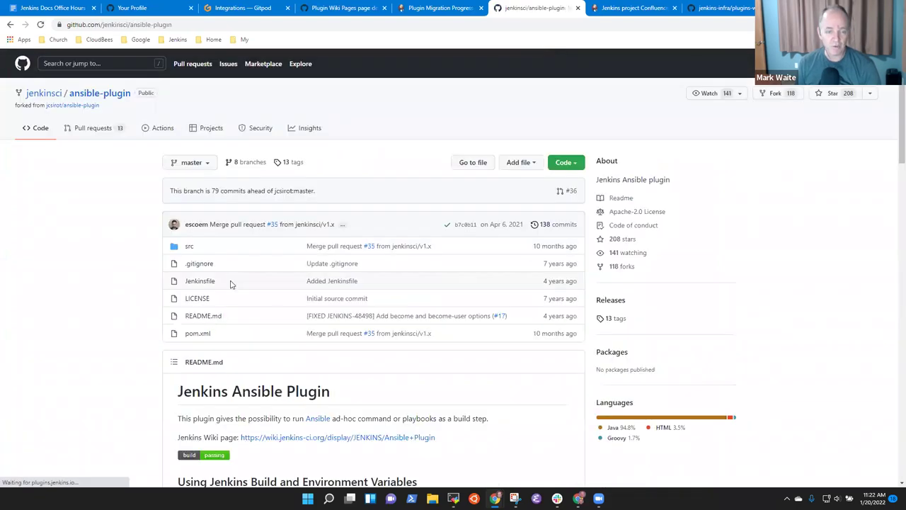
pyautogui.click(91, 128)
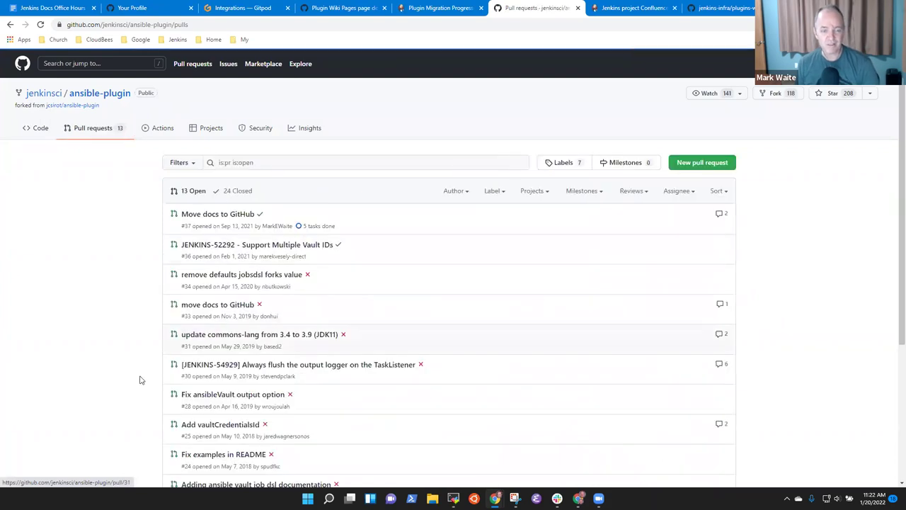
pyautogui.click(210, 216)
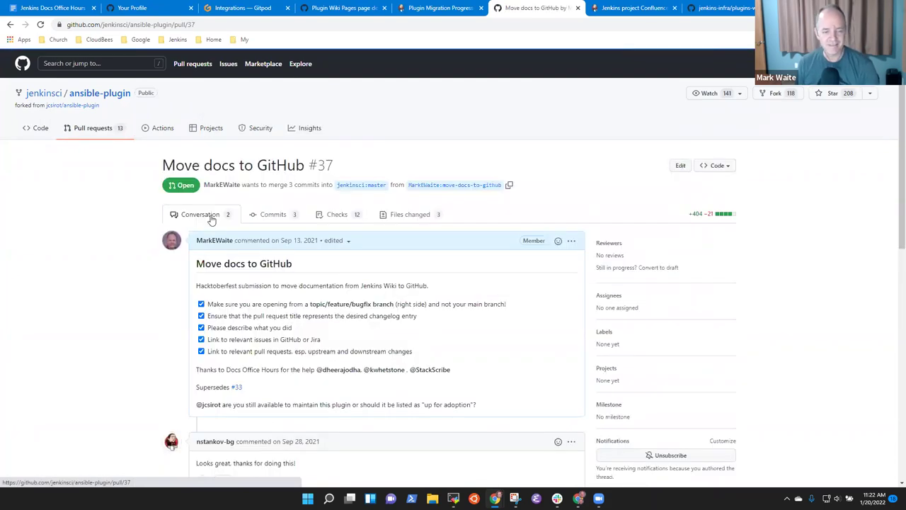
# Return to the migration progress table and open the groovy-postbuild plugin's page in a new tab.
pyautogui.click(445, 6)
pyautogui.scroll(-3, 377, 415)
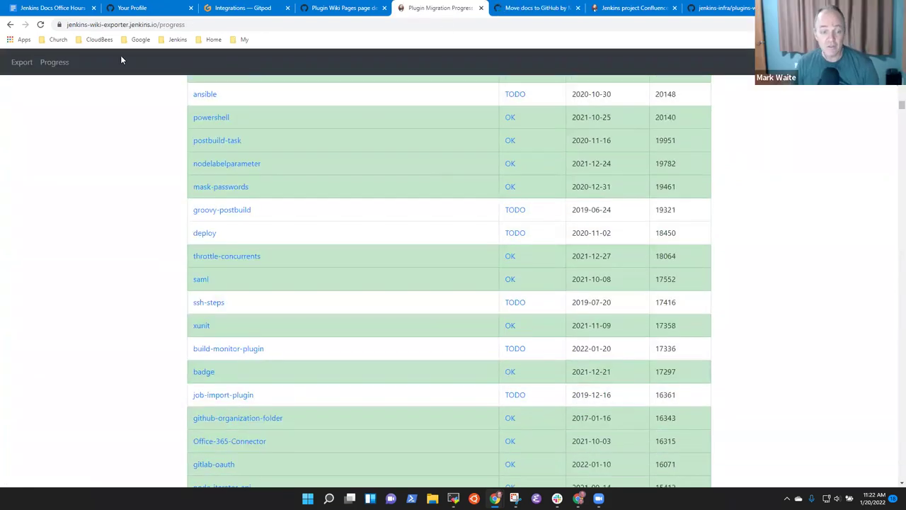
pyautogui.rightClick(234, 209)
pyautogui.click(258, 216)
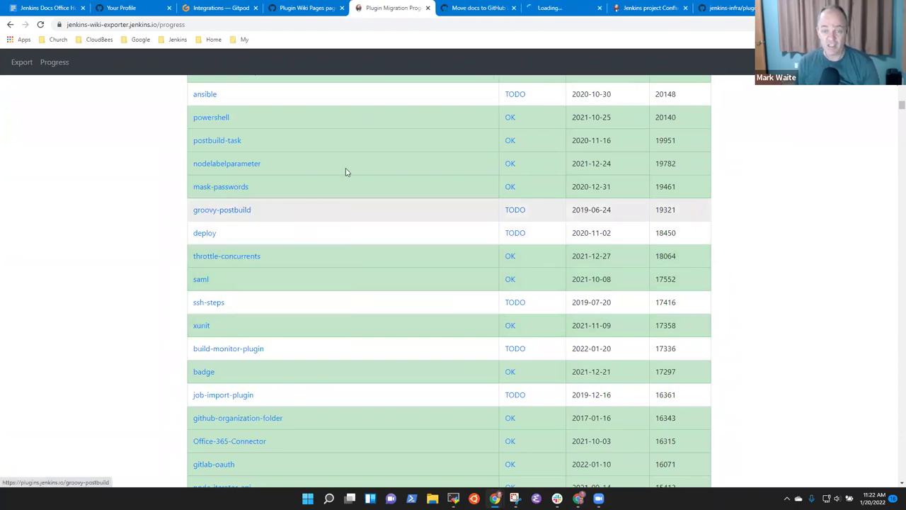
# View the Groovy Postbuild plugin page and copy the plugin name groovy-postbuild from the migration progress table.
pyautogui.click(565, 9)
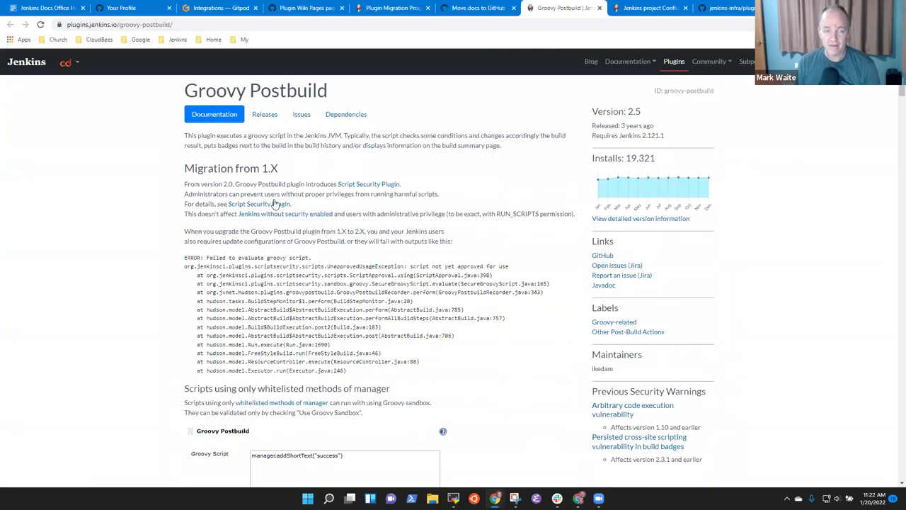
pyautogui.click(439, 8)
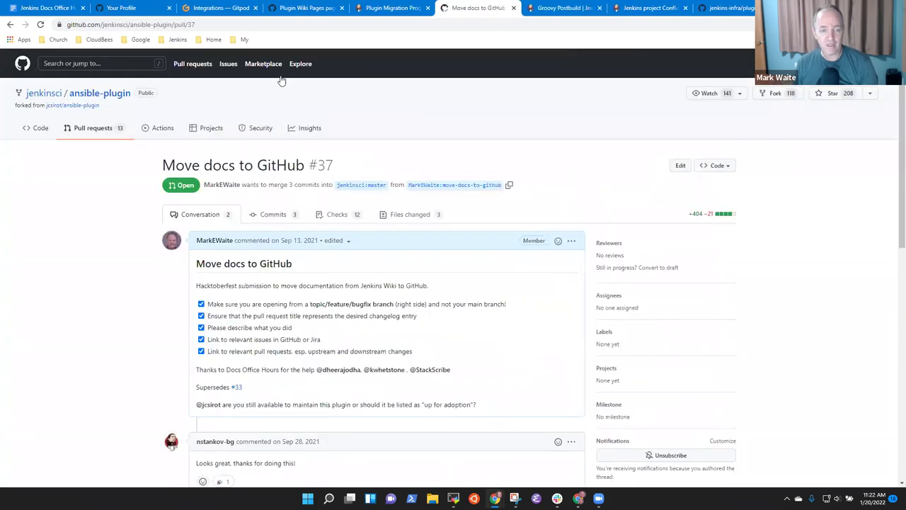
pyautogui.click(391, 8)
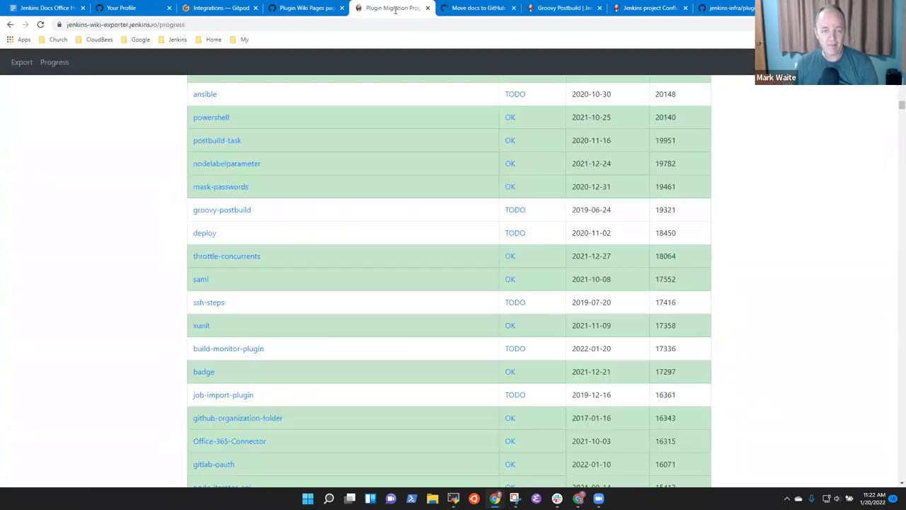
pyautogui.moveTo(255, 210); pyautogui.dragTo(197, 206)
pyautogui.hotkey('ctrl', 'c')
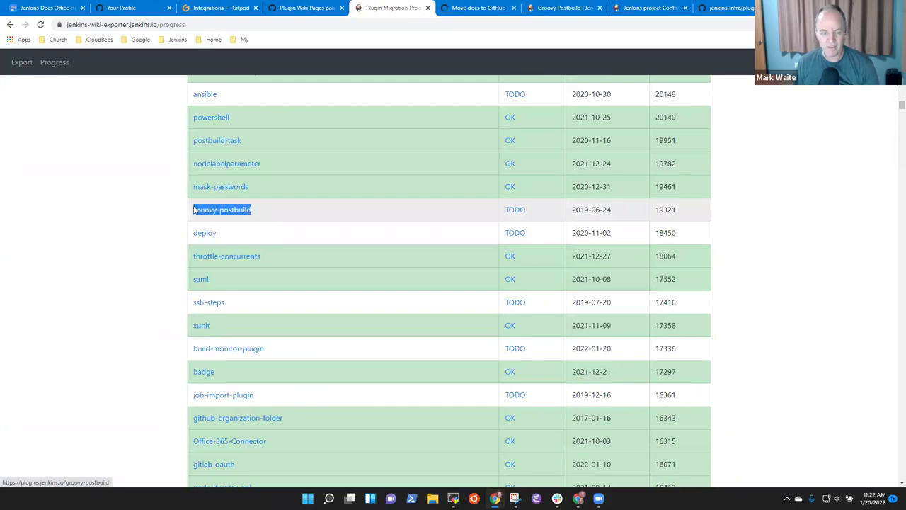
# Open the groovy-postbuild-plugin GitHub repository from the Groovy Postbuild plugin page and view its files.
pyautogui.click(565, 8)
pyautogui.moveTo(614, 256); pyautogui.dragTo(590, 256)
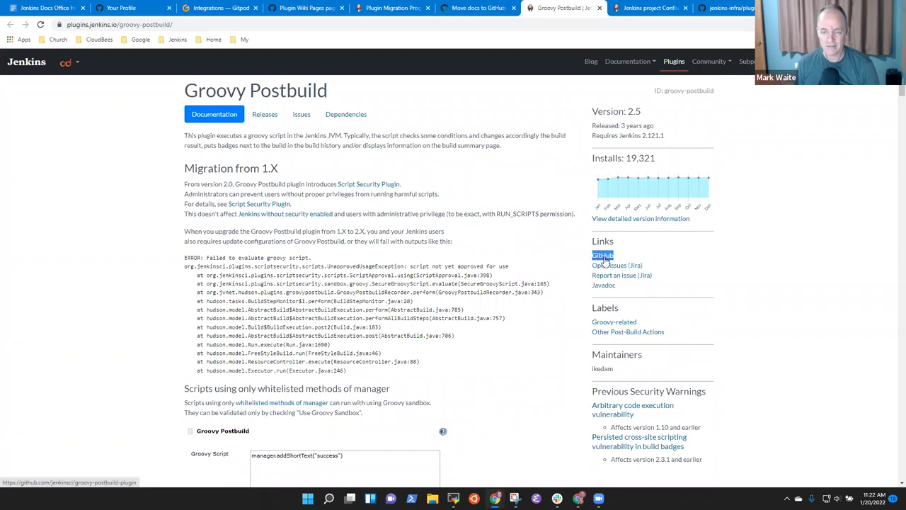
pyautogui.click(603, 256)
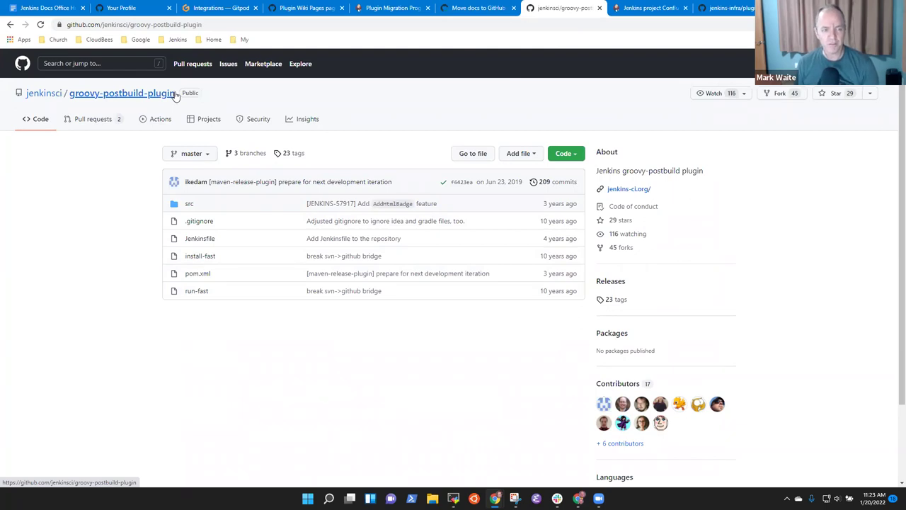
pyautogui.click(214, 22)
pyautogui.press('End')
pyautogui.hotkey('ctrl', 'shift', 'Left')
pyautogui.hotkey('ctrl', 'shift', 'Left')
pyautogui.hotkey('ctrl', 'shift', 'Left')
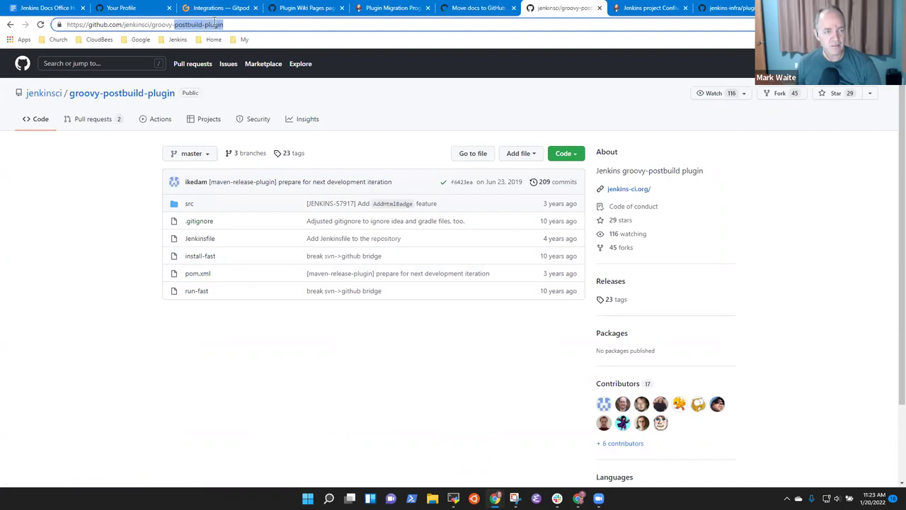
# Browse the jenkins-infra/plugins-wiki-docs repository's folder list and open the absint-a3 folder.
pyautogui.click(706, 12)
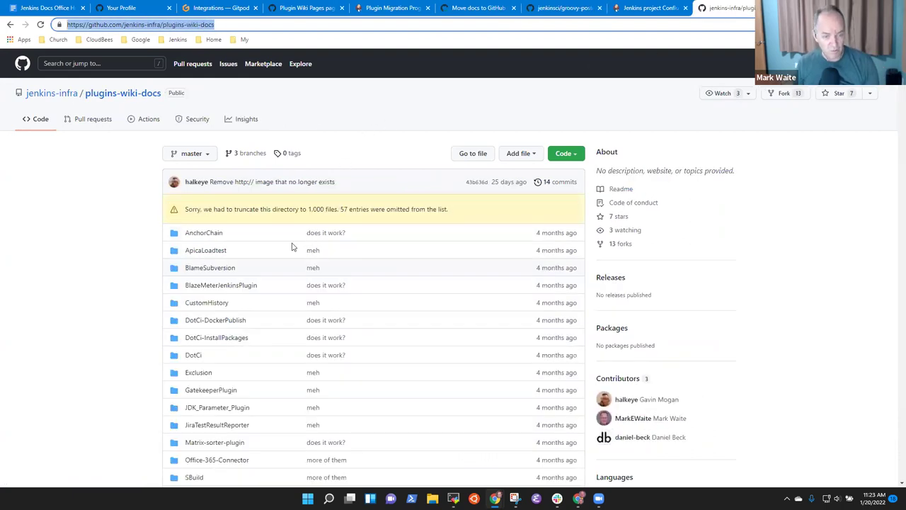
pyautogui.scroll(-5, 269, 235)
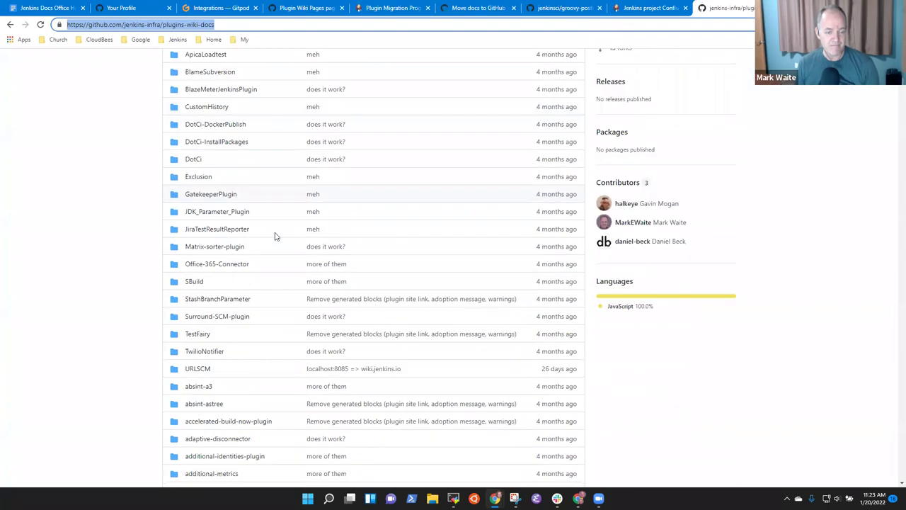
pyautogui.scroll(5, 230, 177)
pyautogui.scroll(-4, 205, 283)
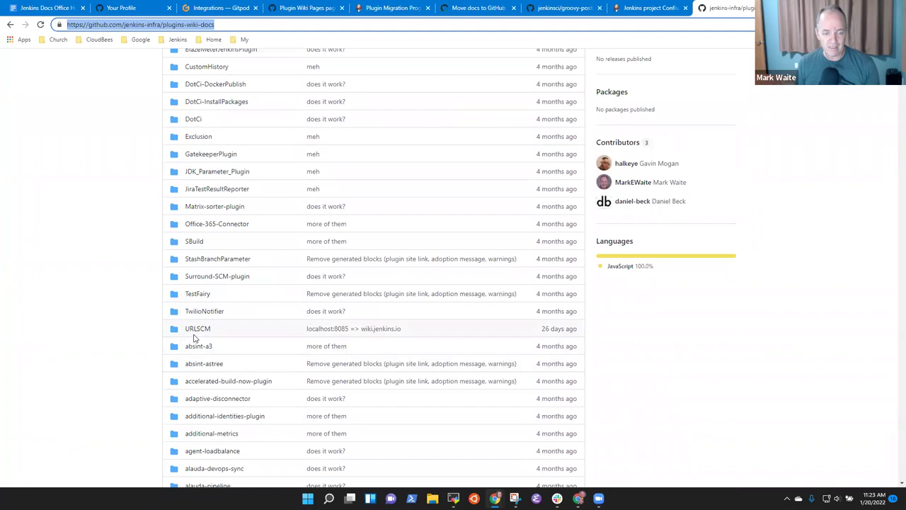
pyautogui.click(197, 347)
# Replace absint-a3 in the page address with the copied name groovy-postbuild and load that plugin's archived docs folder.
pyautogui.click(259, 26)
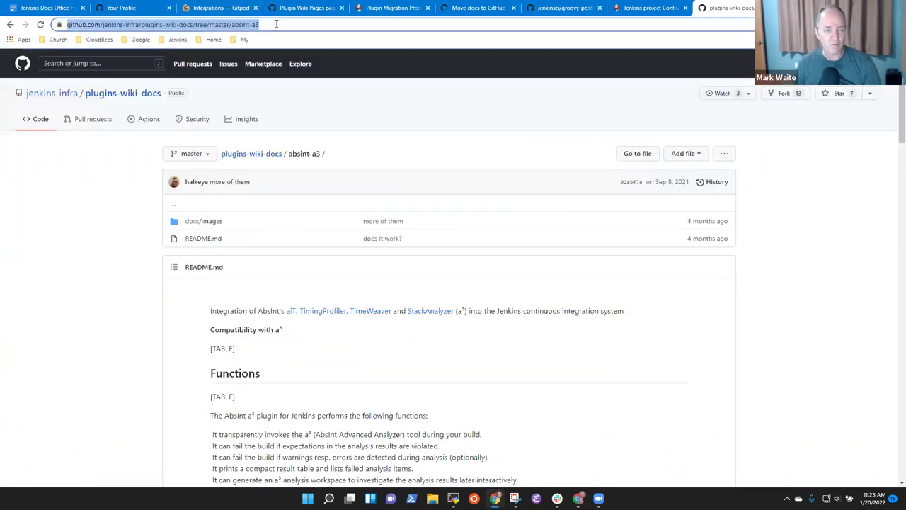
pyautogui.moveTo(280, 24); pyautogui.dragTo(253, 24)
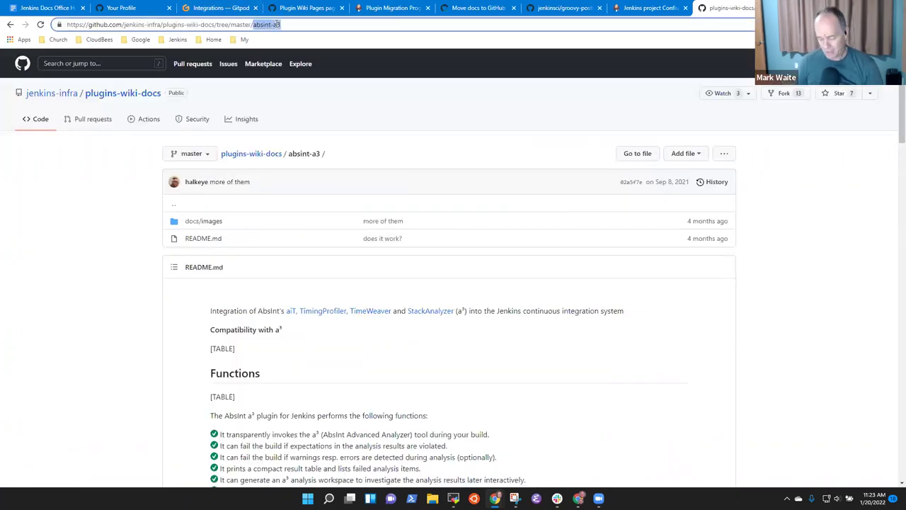
pyautogui.hotkey('ctrl', 'v')
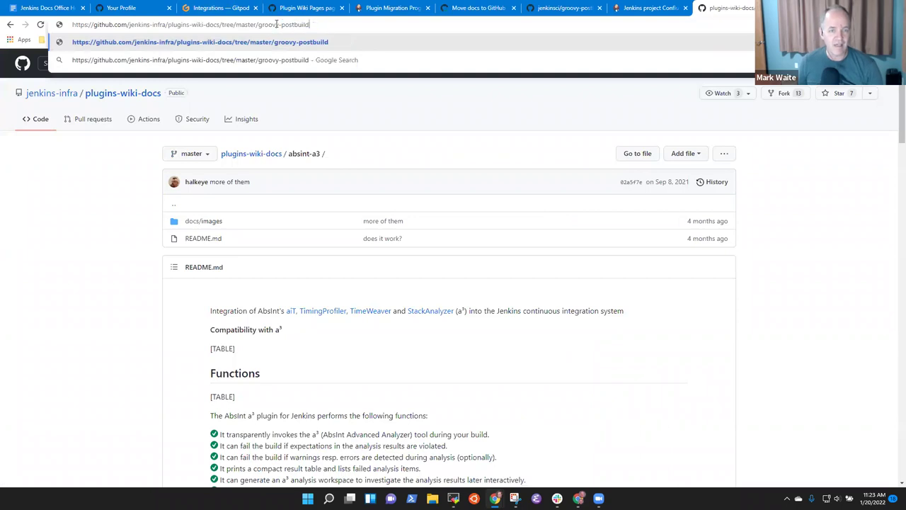
pyautogui.press('Return')
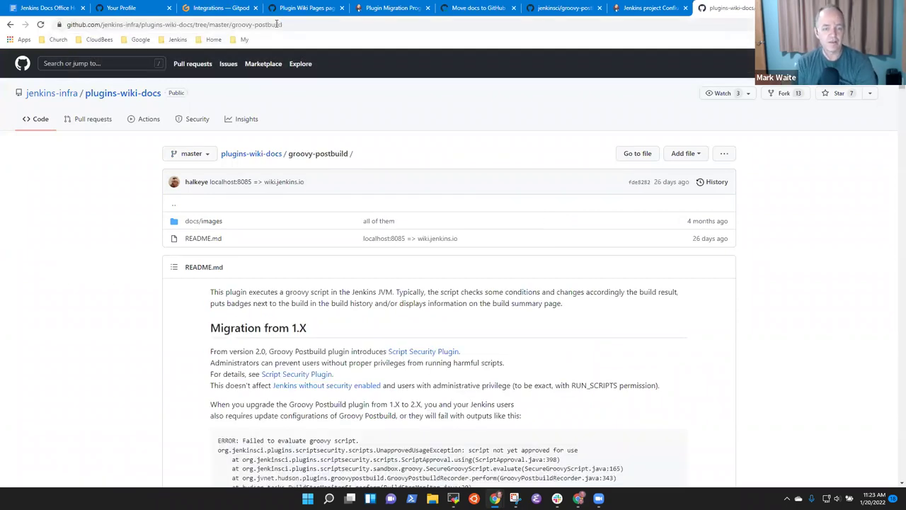
# Look through the archived groovy-postbuild README, examining its text, script examples and embedded images.
pyautogui.scroll(-9, 312, 165)
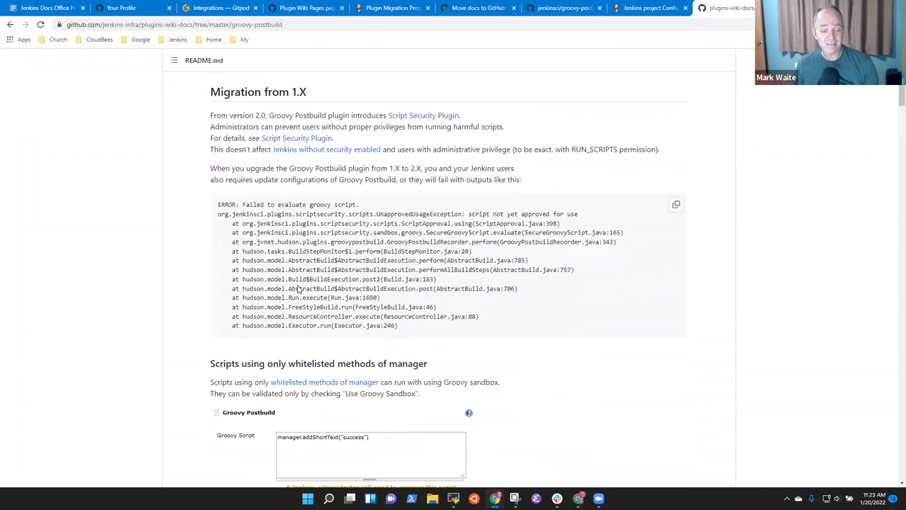
pyautogui.scroll(-14, 301, 286)
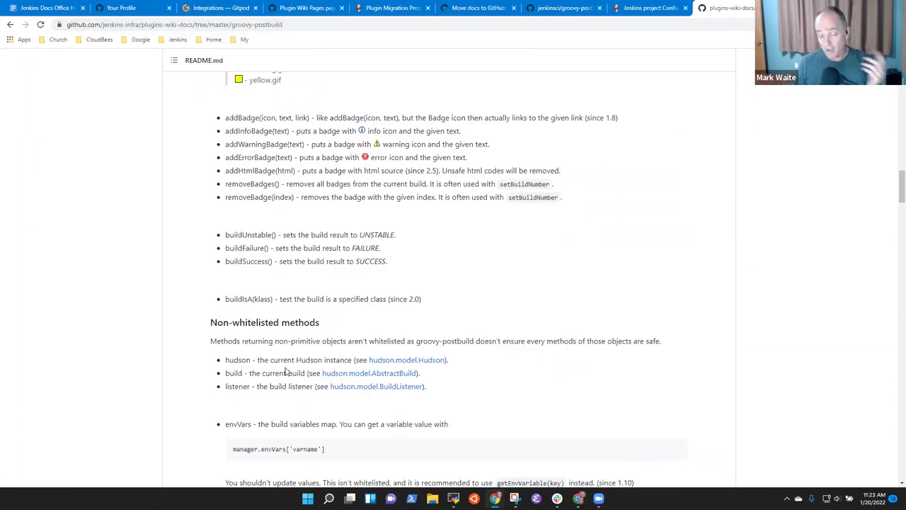
pyautogui.scroll(-11, 293, 382)
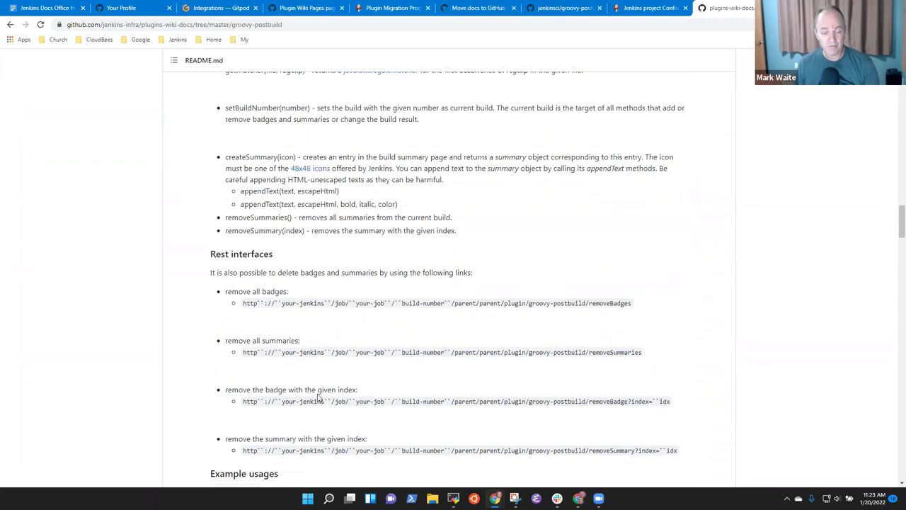
pyautogui.scroll(-12, 309, 410)
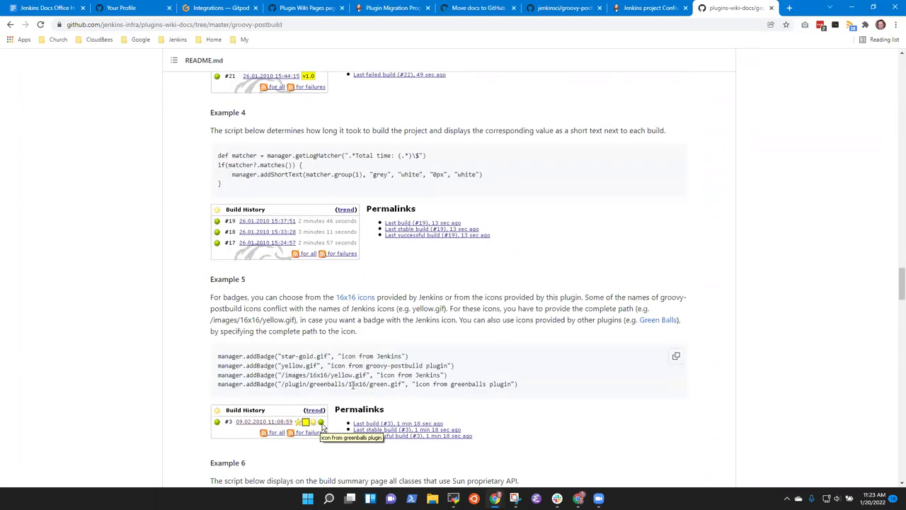
pyautogui.scroll(-1, 365, 390)
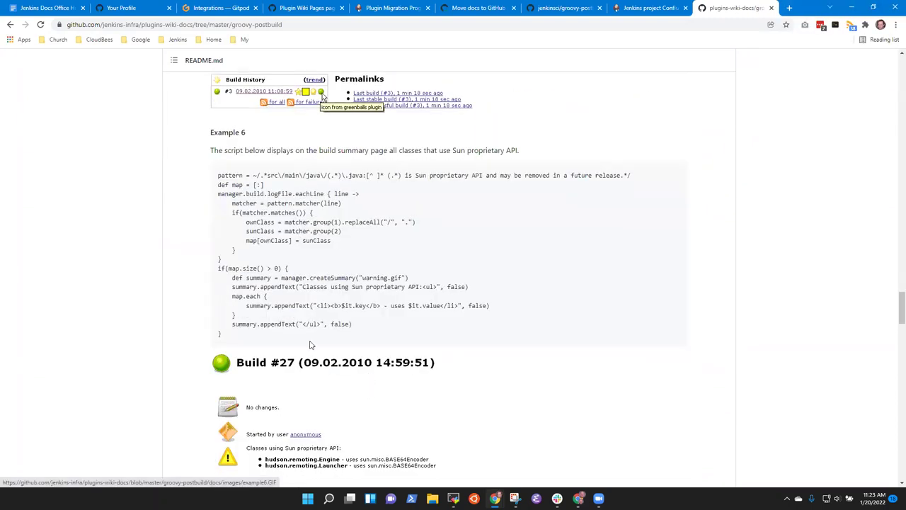
pyautogui.scroll(-1, 312, 319)
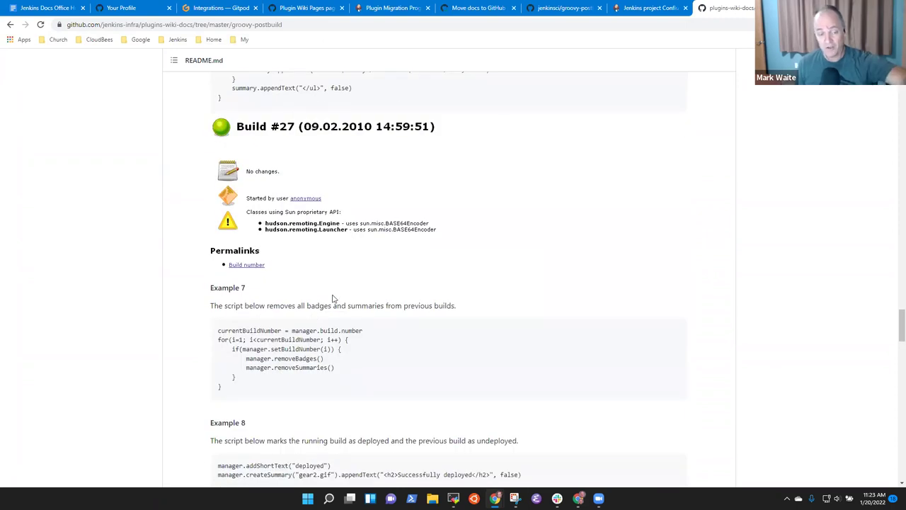
pyautogui.scroll(-4, 315, 318)
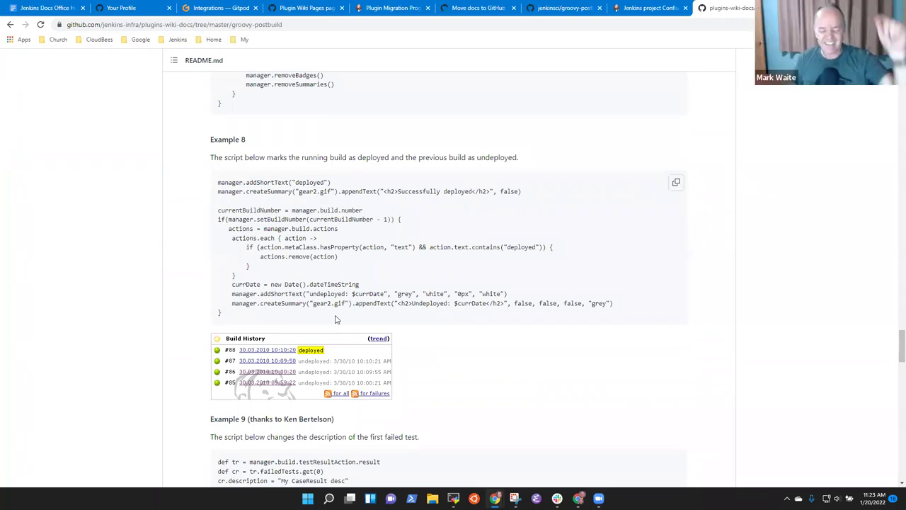
pyautogui.scroll(-2, 333, 312)
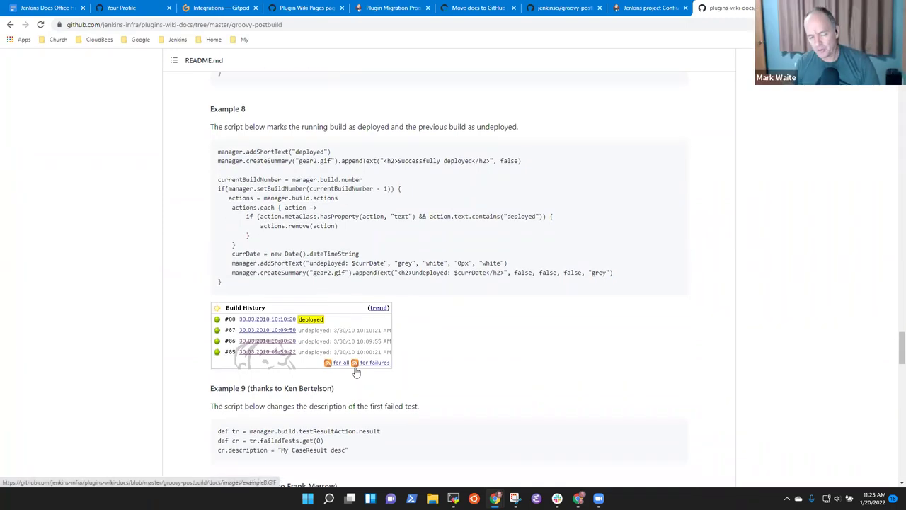
pyautogui.rightClick(316, 238)
pyautogui.click(503, 254)
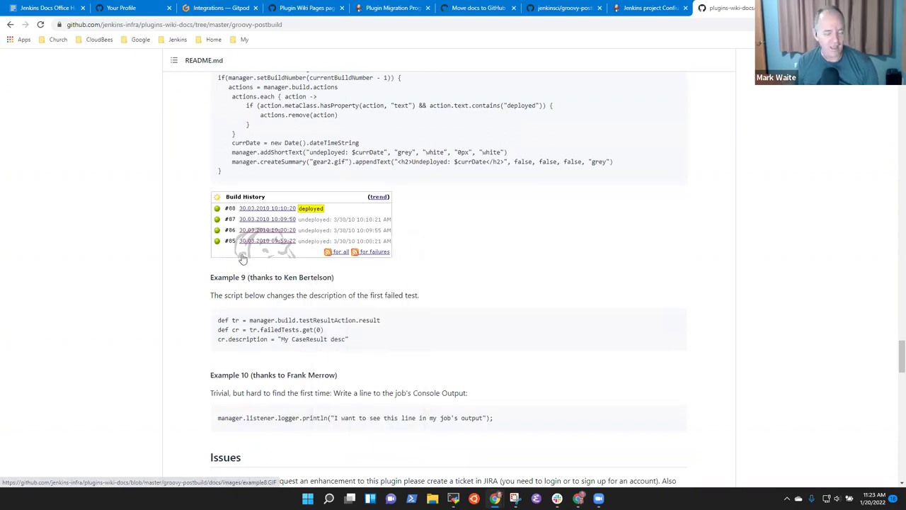
pyautogui.scroll(2, 400, 303)
pyautogui.scroll(20, 400, 303)
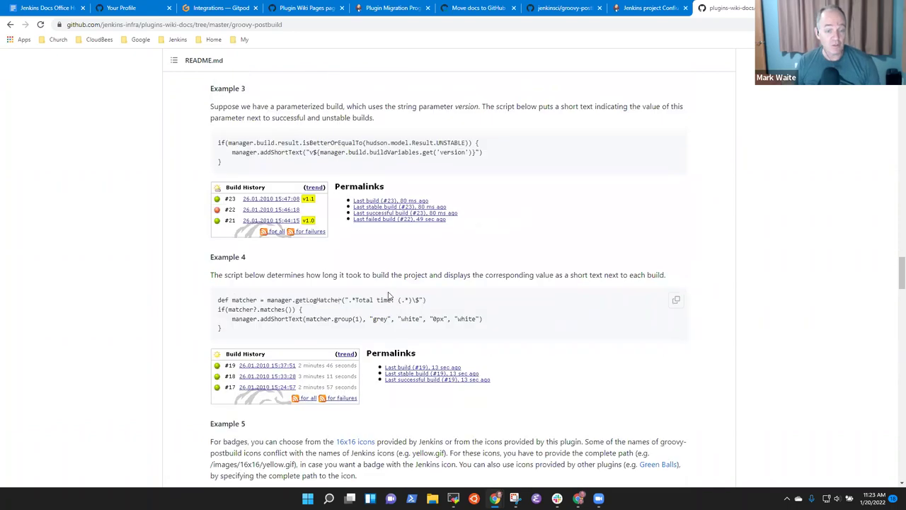
pyautogui.scroll(15, 344, 196)
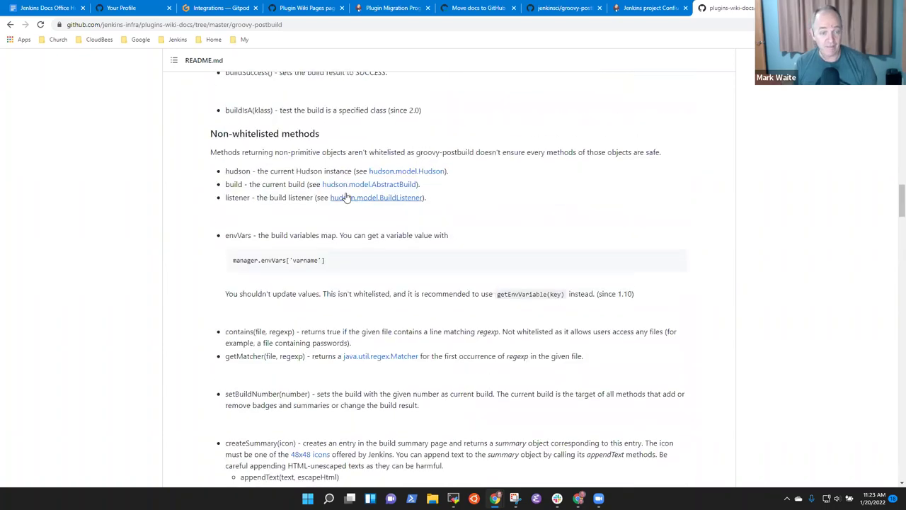
pyautogui.scroll(15, 403, 203)
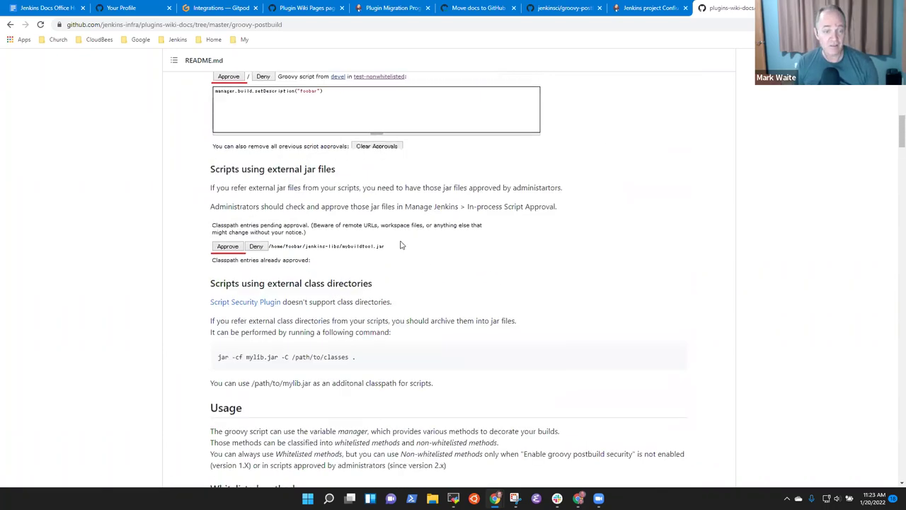
pyautogui.scroll(3, 459, 225)
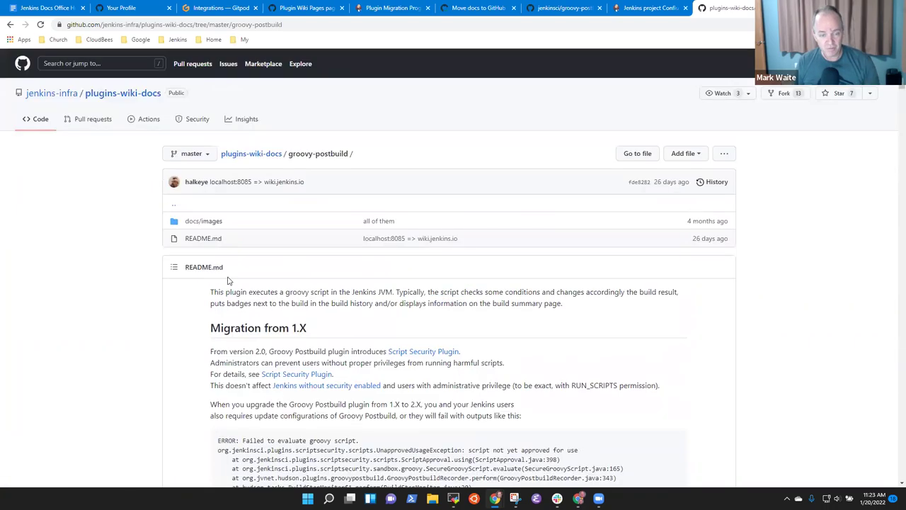
# Examine the images in groovy-postbuild's docs/images folder and return to the groovy-postbuild folder.
pyautogui.moveTo(211, 243); pyautogui.dragTo(186, 249)
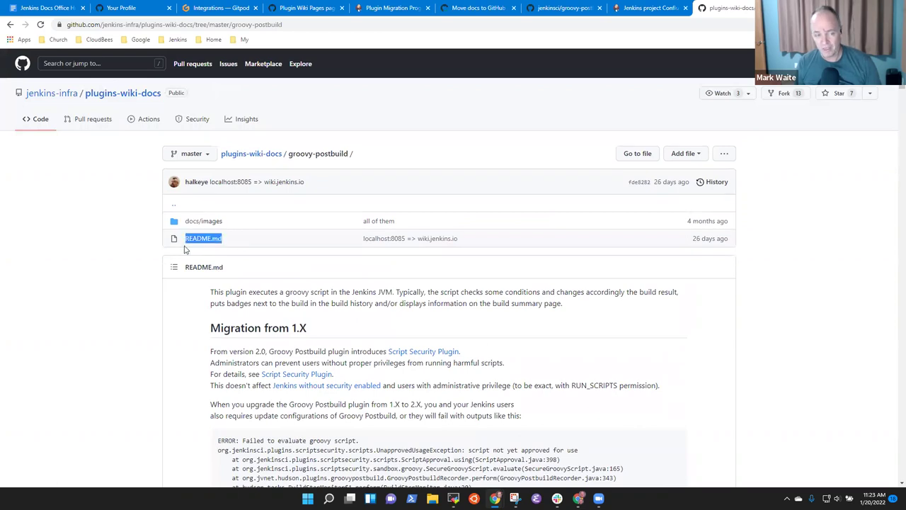
pyautogui.click(214, 225)
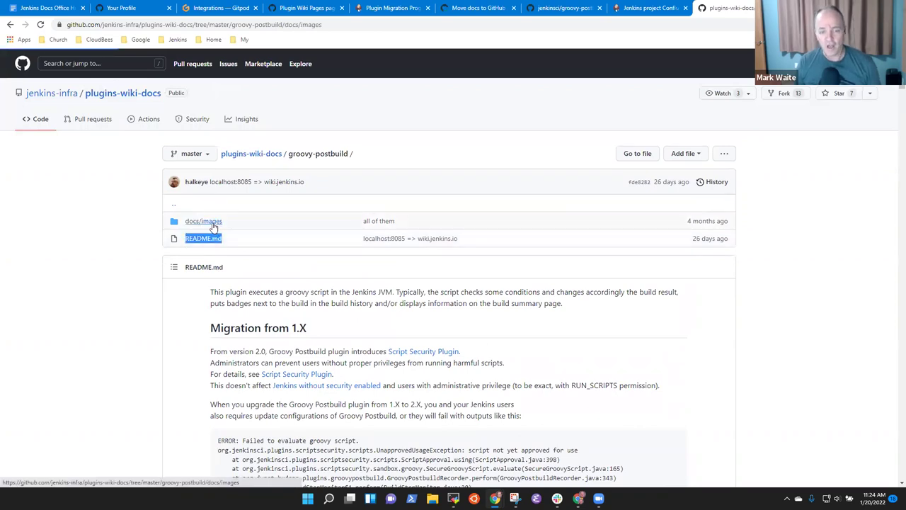
pyautogui.scroll(-1, 244, 255)
pyautogui.scroll(-2, 243, 269)
pyautogui.scroll(3, 182, 298)
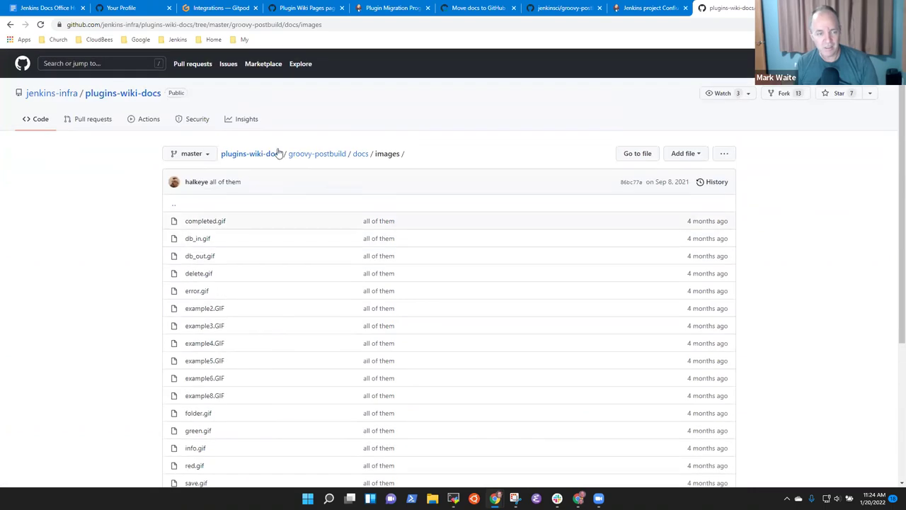
pyautogui.click(320, 158)
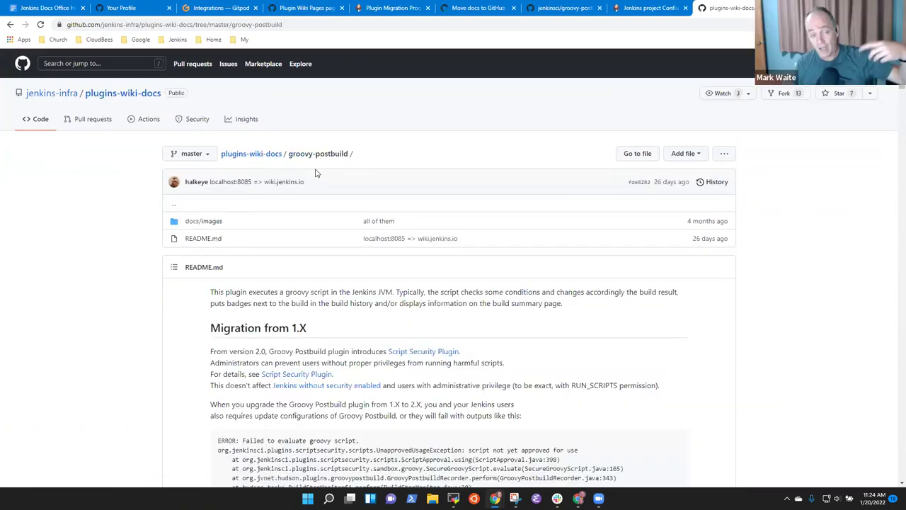
# Revisit issue #4747 and the "Jenkins project Confluence instance attacked" blog post, ending back at the archived groovy-postbuild docs.
pyautogui.click(314, 9)
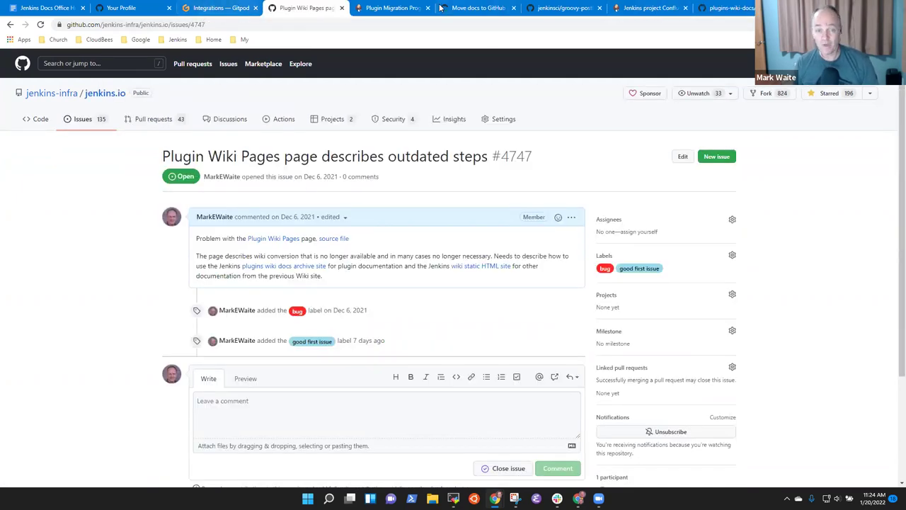
pyautogui.click(662, 8)
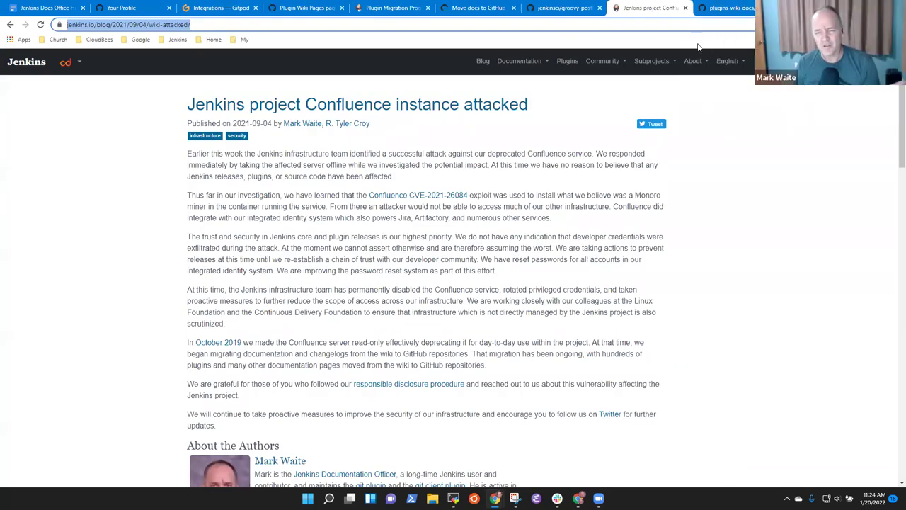
pyautogui.click(729, 8)
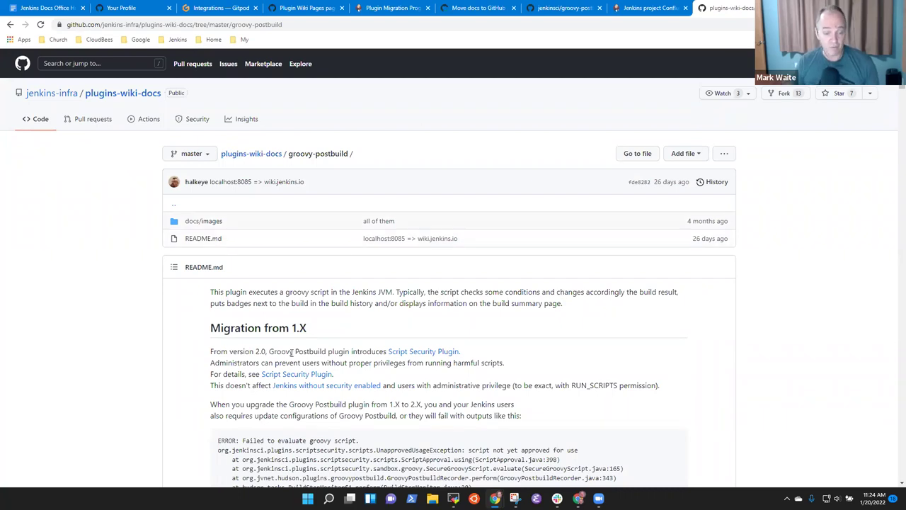
pyautogui.scroll(-3, 291, 351)
pyautogui.scroll(2, 543, 263)
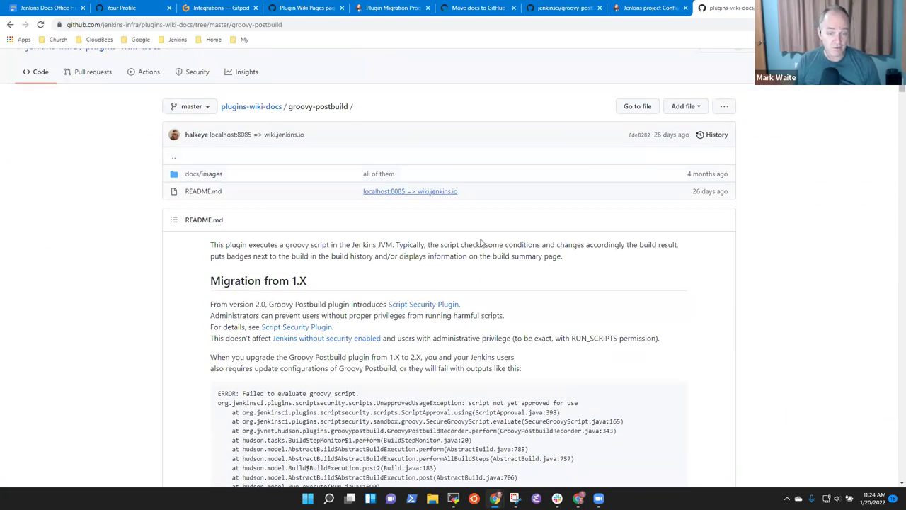
# Read through the archived groovy-postbuild README, examining its migration notes, whitelisted methods, REST interfaces and illustrated script examples.
pyautogui.scroll(-3, 433, 334)
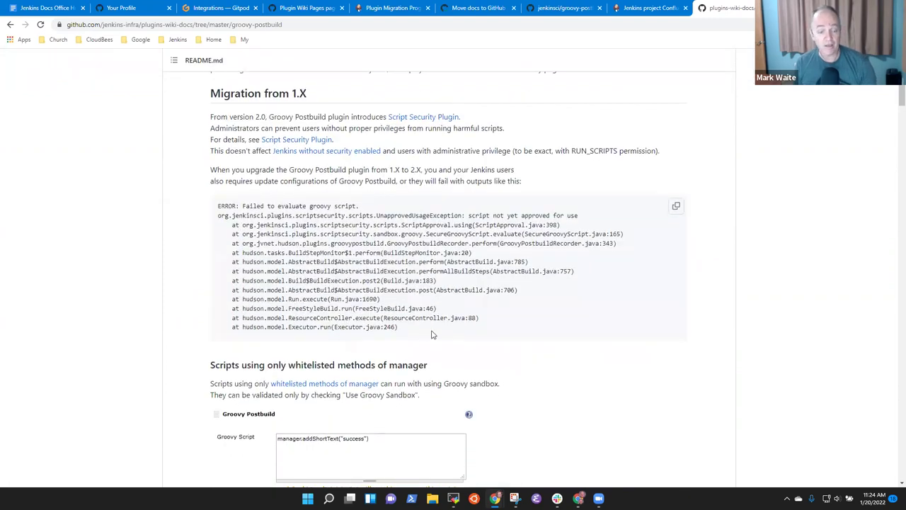
pyautogui.scroll(-1, 433, 334)
pyautogui.scroll(-3, 397, 350)
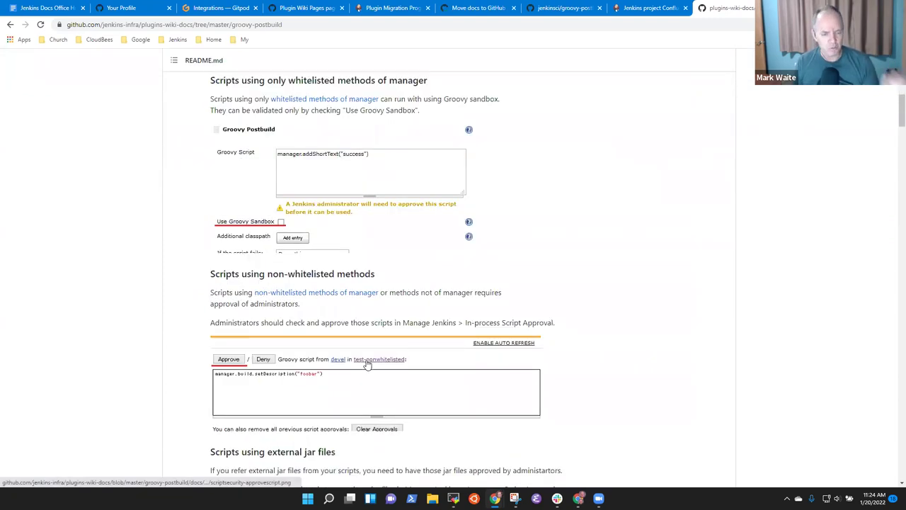
pyautogui.scroll(-5, 396, 383)
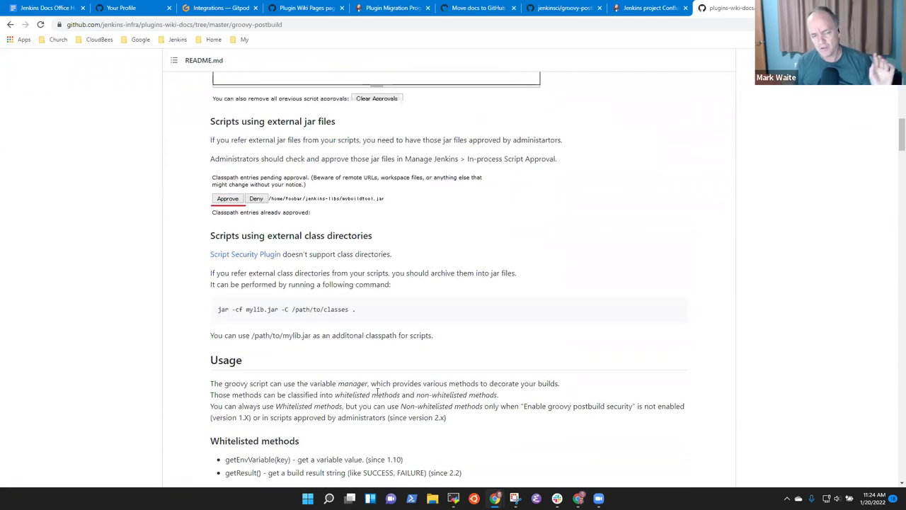
pyautogui.scroll(-3, 368, 411)
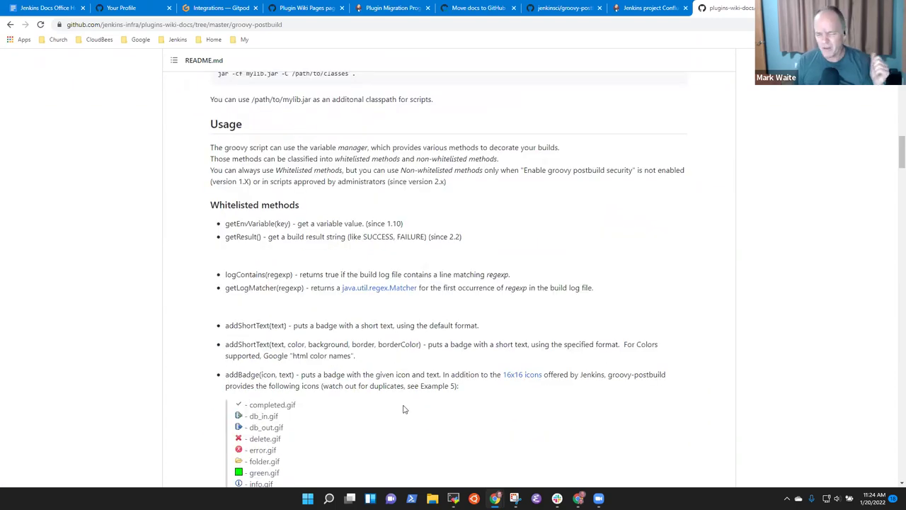
pyautogui.scroll(-2, 387, 420)
pyautogui.scroll(2, 399, 425)
pyautogui.scroll(2, 474, 255)
pyautogui.scroll(-1, 276, 259)
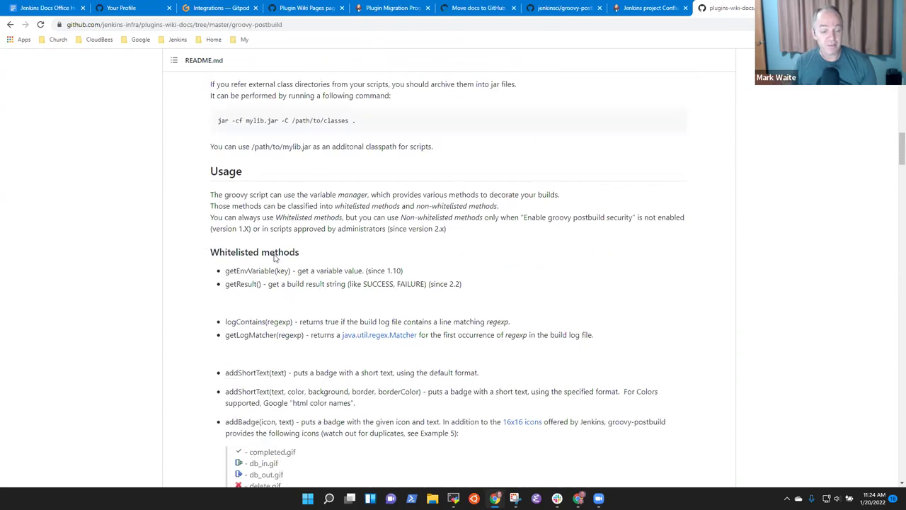
pyautogui.moveTo(290, 271); pyautogui.dragTo(221, 273)
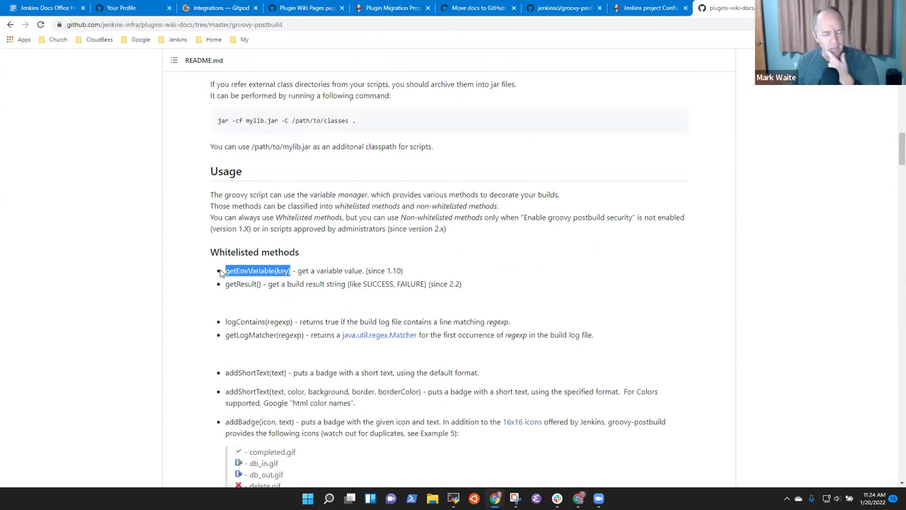
pyautogui.click(258, 273)
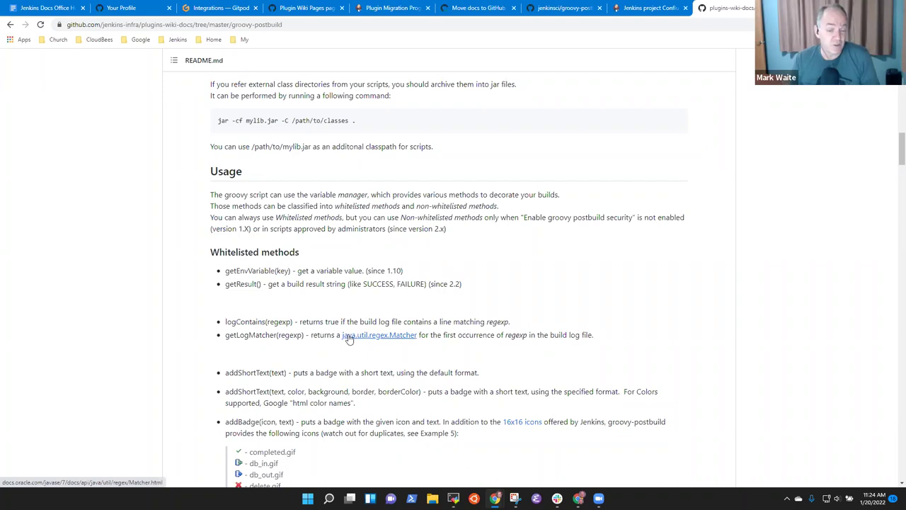
pyautogui.scroll(-3, 382, 354)
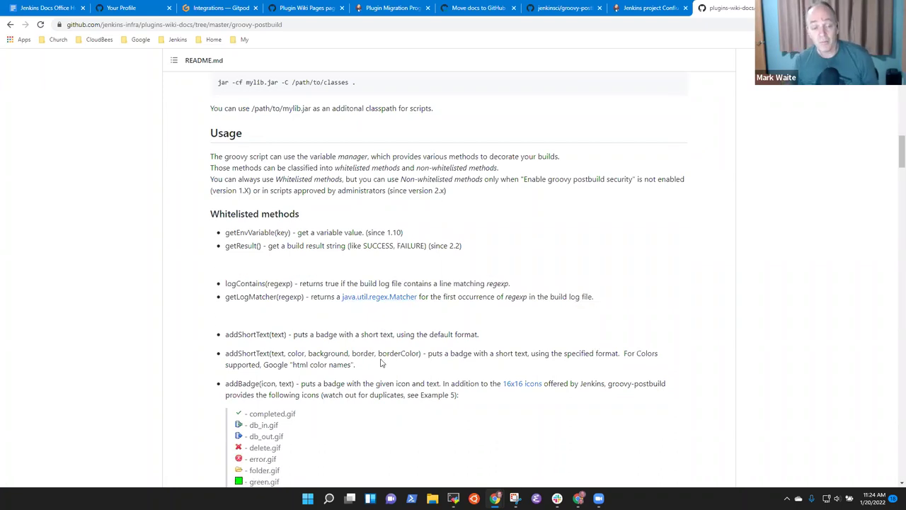
pyautogui.scroll(-2, 400, 343)
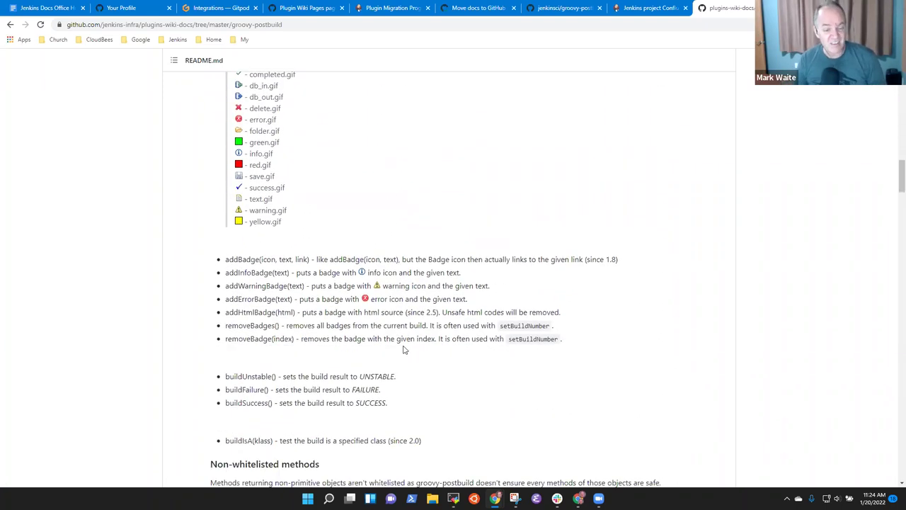
pyautogui.scroll(-12, 445, 380)
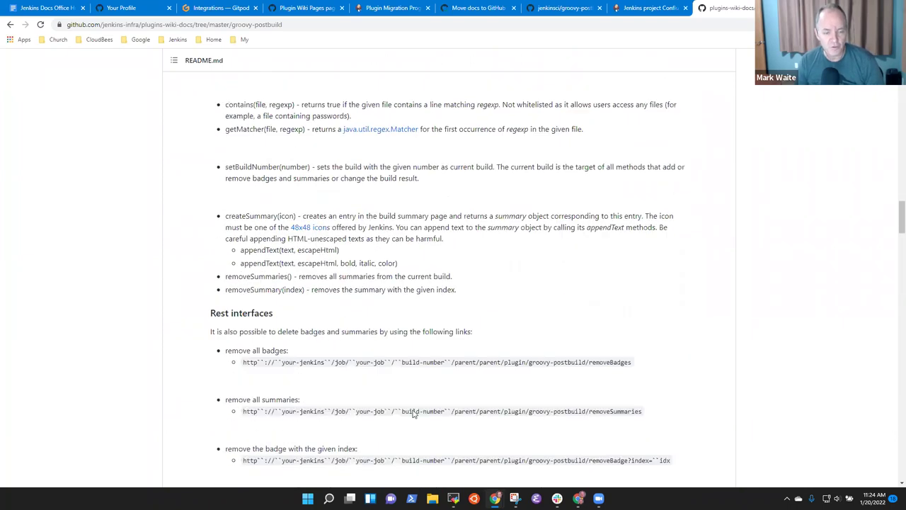
pyautogui.scroll(-2, 435, 426)
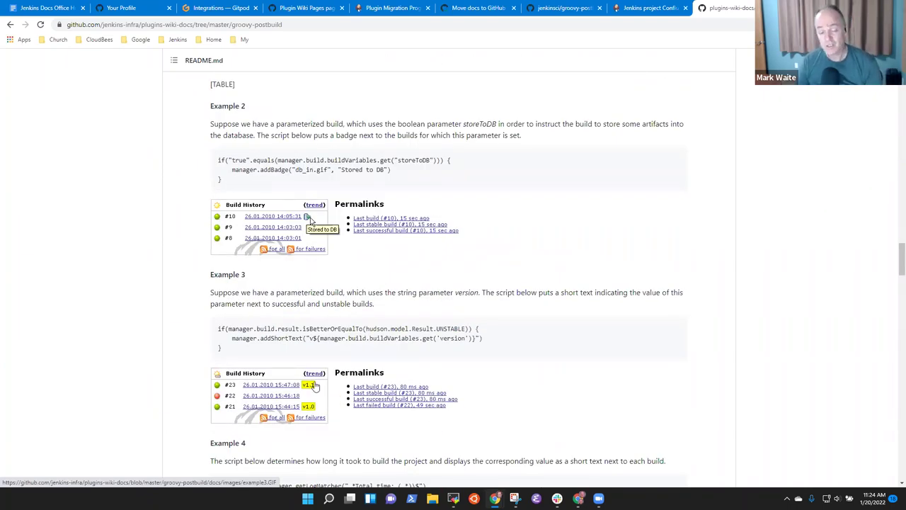
pyautogui.scroll(-7, 258, 402)
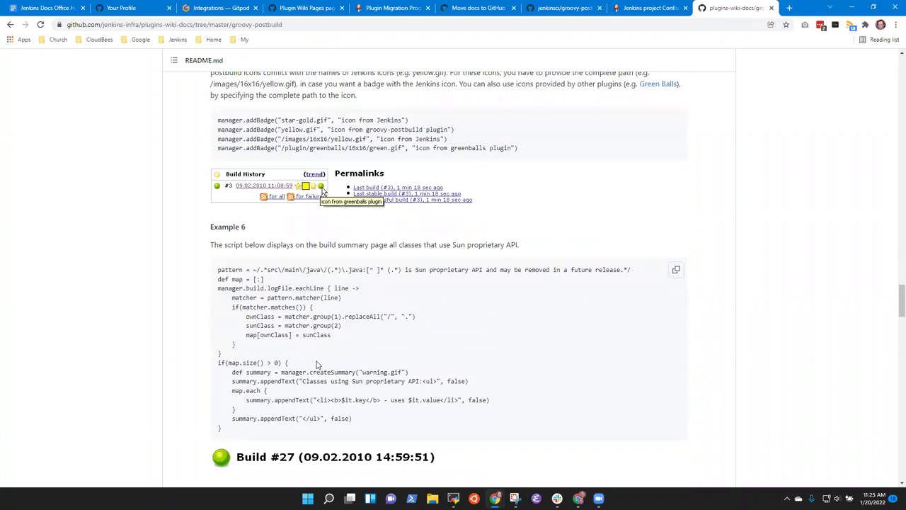
pyautogui.press('Home')
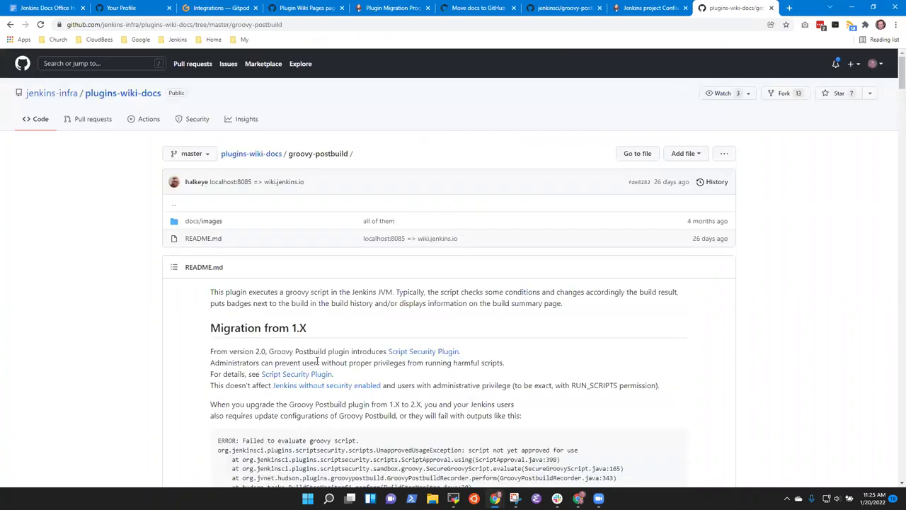
# In the Jenkins Docs Office Hours notes, add a "New steps" bullet after the plugin pages conversion item and start a nested list under it.
pyautogui.click(306, 7)
pyautogui.click(72, 8)
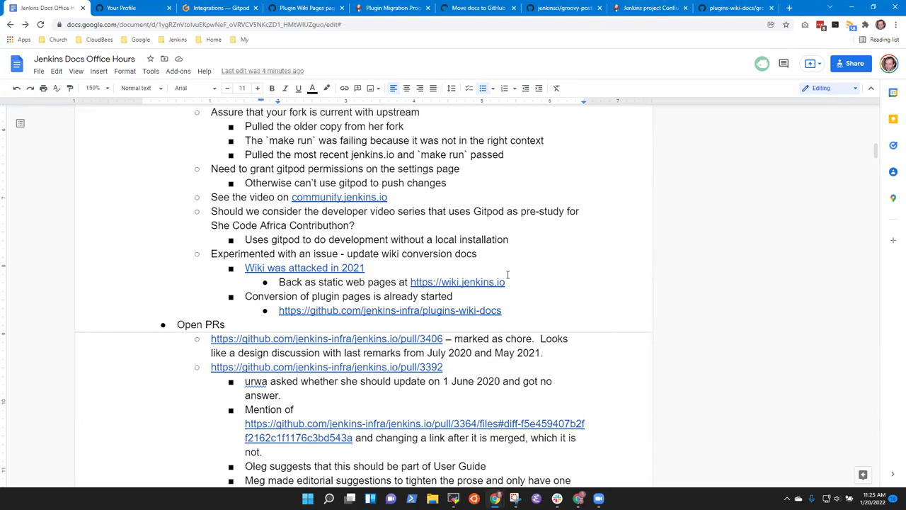
pyautogui.press('Return')
pyautogui.hotkey('shift', 'Tab')
pyautogui.hotkey('shift', 'Tab')
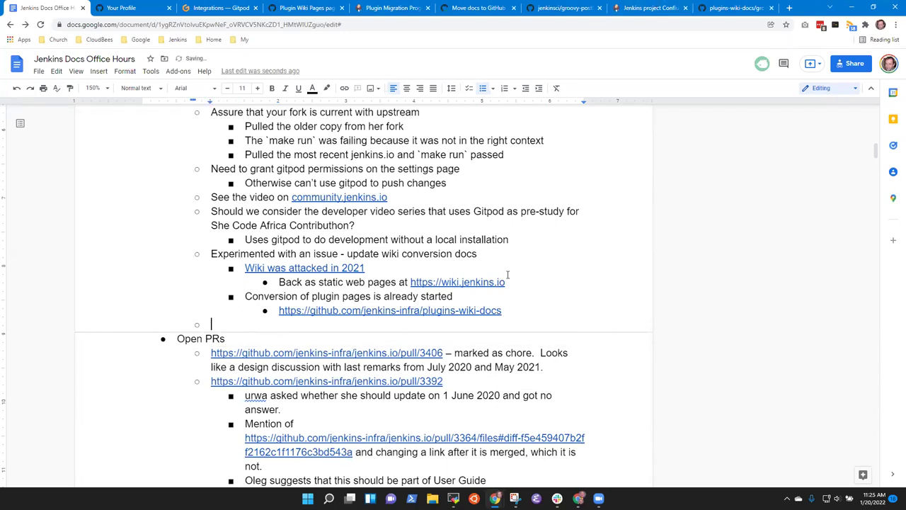
pyautogui.write('New steps')
pyautogui.press('Return')
pyautogui.press('Tab')
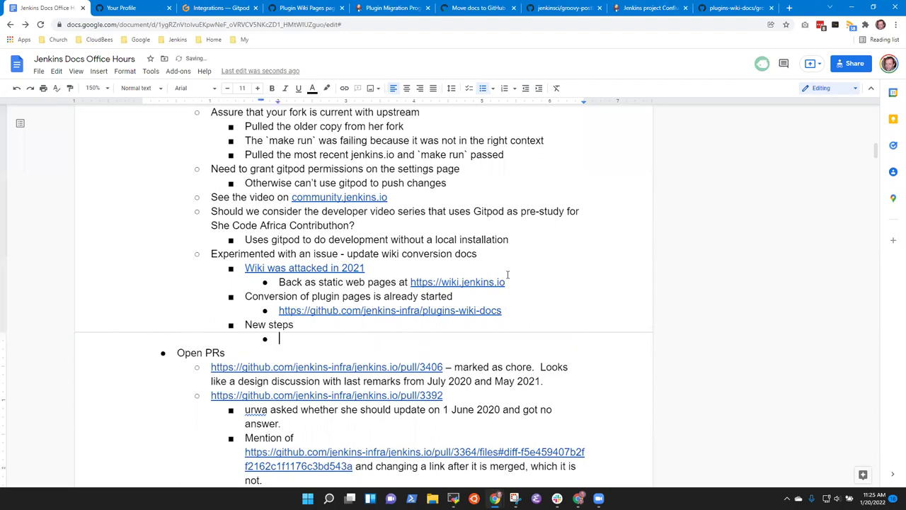
# Under "New steps", add "Find the plugin to update in wiki exporter" with the indented sub-bullet "If converted, try again".
pyautogui.write('Find the plugin to ')
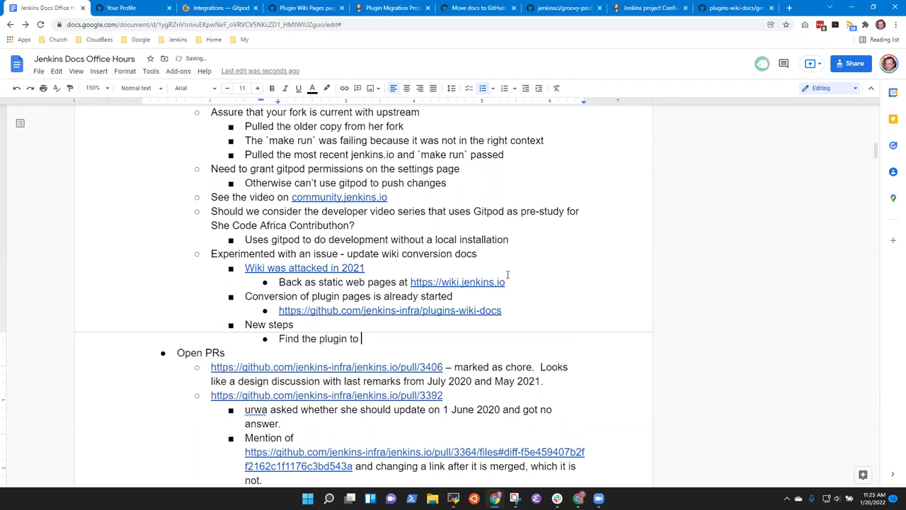
pyautogui.write('update in wiki exporter')
pyautogui.press('Return')
pyautogui.write('If converted')
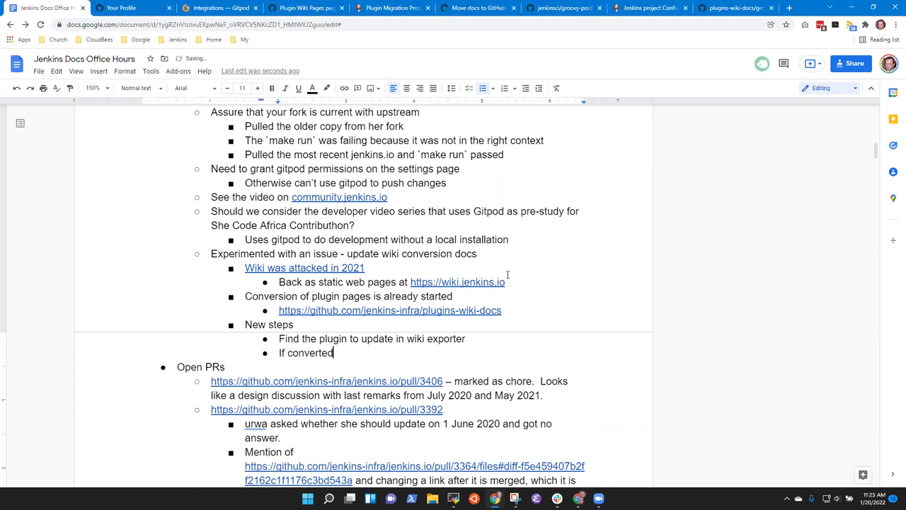
pyautogui.write(', try again')
pyautogui.press('Home')
pyautogui.press('Tab')
# Add the bullet "Open the plugin page in plugins-wiki-docs repository" at the same level as the find-the-plugin step.
pyautogui.press('Return')
pyautogui.hotkey('shift', 'Tab')
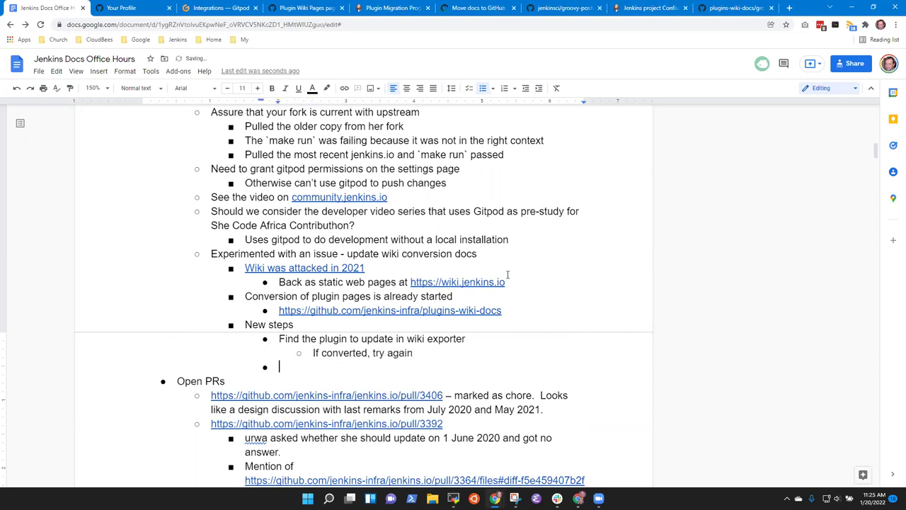
pyautogui.write('Open the plugin page ')
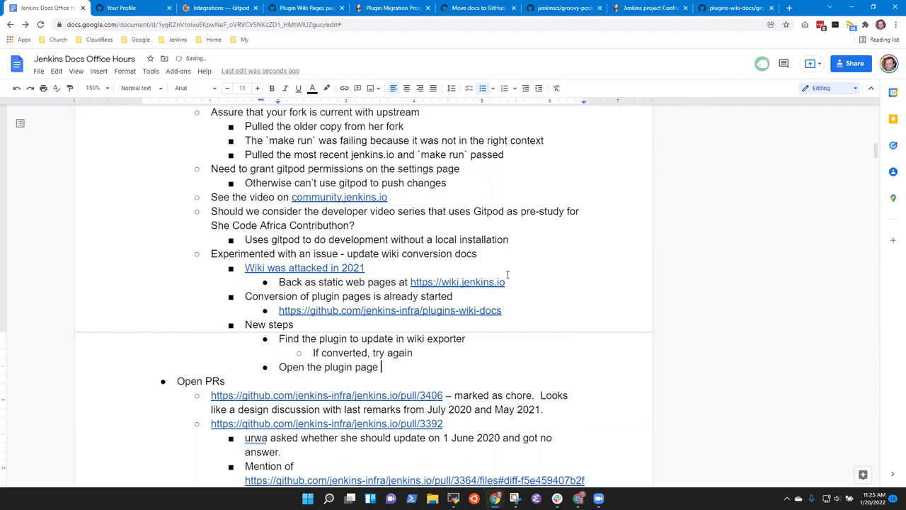
pyautogui.write('in plugins-wiki-docs')
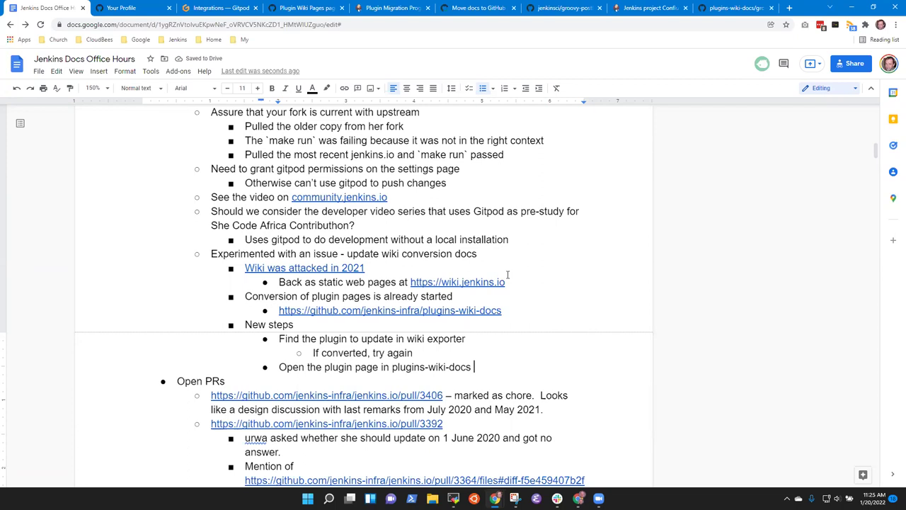
pyautogui.write(' repository')
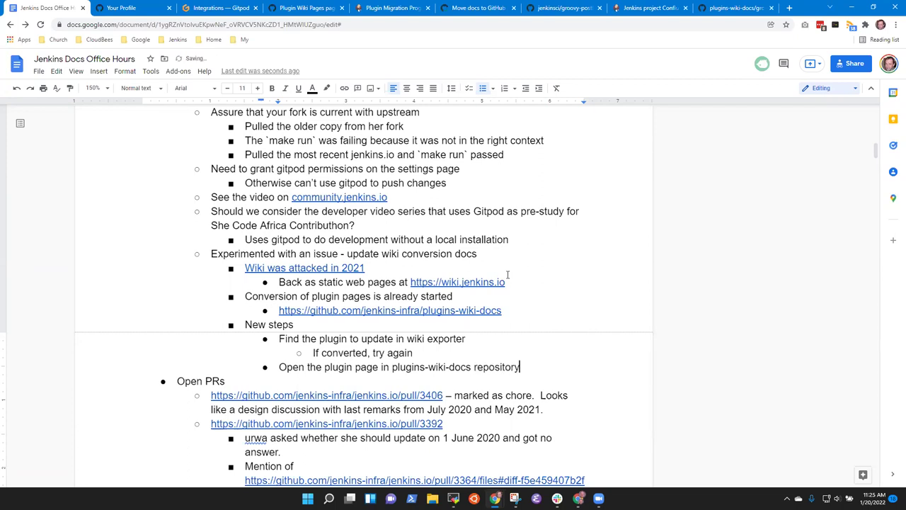
# Nest the sub-bullet "Copy README.md and all docs/images to plugin" under the plugins-wiki-docs repository step.
pyautogui.press('Return')
pyautogui.press('Tab')
pyautogui.write('Find the')
pyautogui.press('BackSpace')
pyautogui.press('BackSpace')
pyautogui.press('BackSpace')
pyautogui.press('BackSpace')
pyautogui.press('BackSpace')
pyautogui.press('BackSpace')
pyautogui.press('BackSpace')
pyautogui.press('BackSpace')
pyautogui.write('Copy README.md')
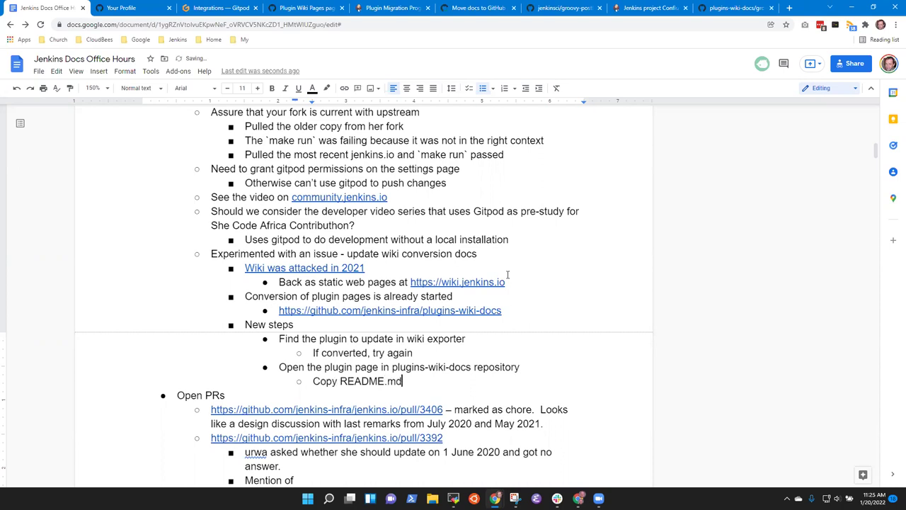
pyautogui.write(' and docs/images')
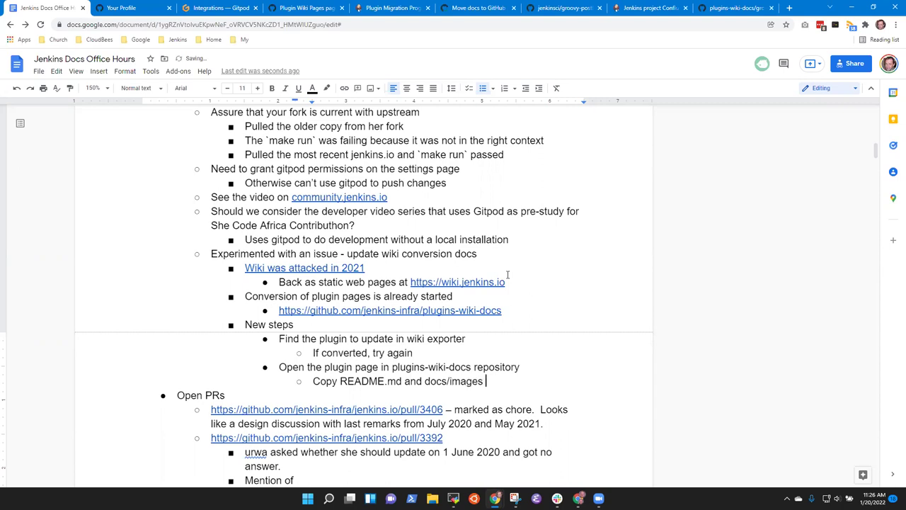
pyautogui.press('Left')
pyautogui.press('Left')
pyautogui.press('Left')
pyautogui.press('Left')
pyautogui.write('all docs/images ')
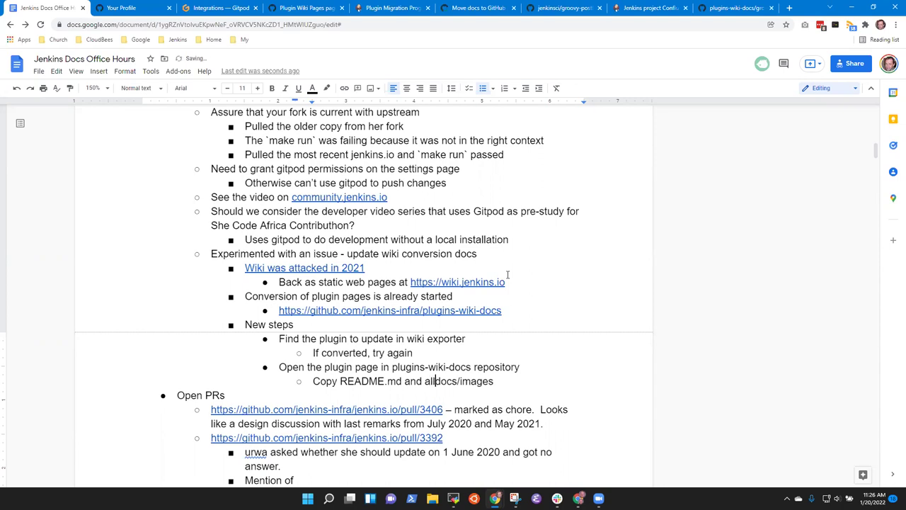
pyautogui.write('to plugin')
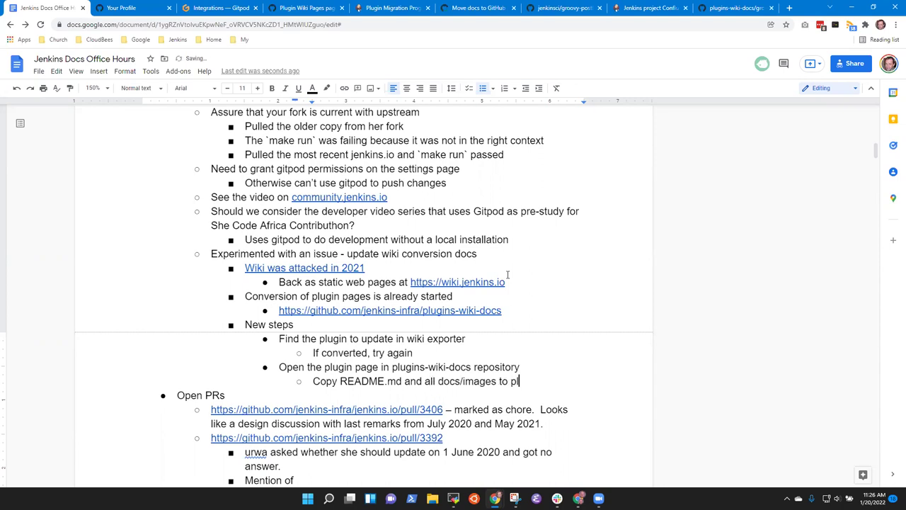
# Insert the bullet "Fork the target plugin to your own copy" above the step about opening the plugin page.
pyautogui.press('Up')
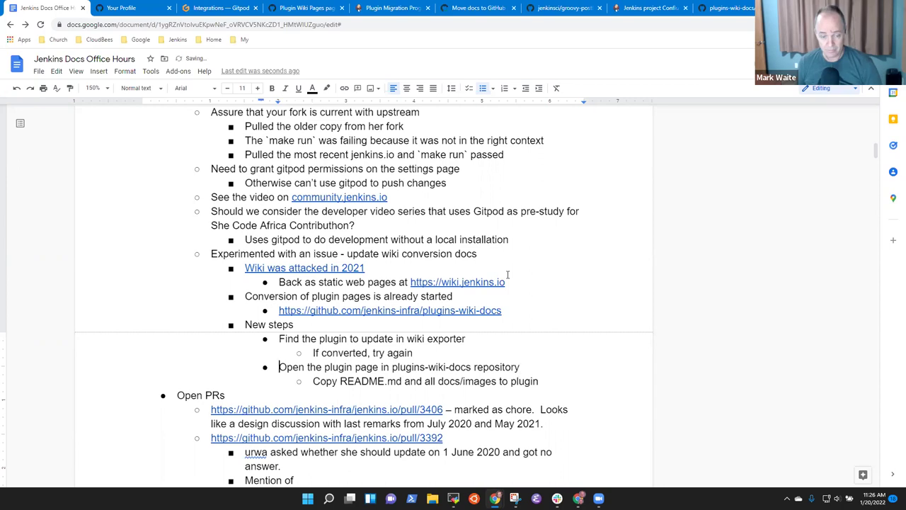
pyautogui.press('Home')
pyautogui.press('Return')
pyautogui.press('Up')
pyautogui.write('For the')
pyautogui.press('BackSpace')
pyautogui.press('BackSpace')
pyautogui.press('BackSpace')
pyautogui.press('BackSpace')
pyautogui.press('BackSpace')
pyautogui.press('BackSpace')
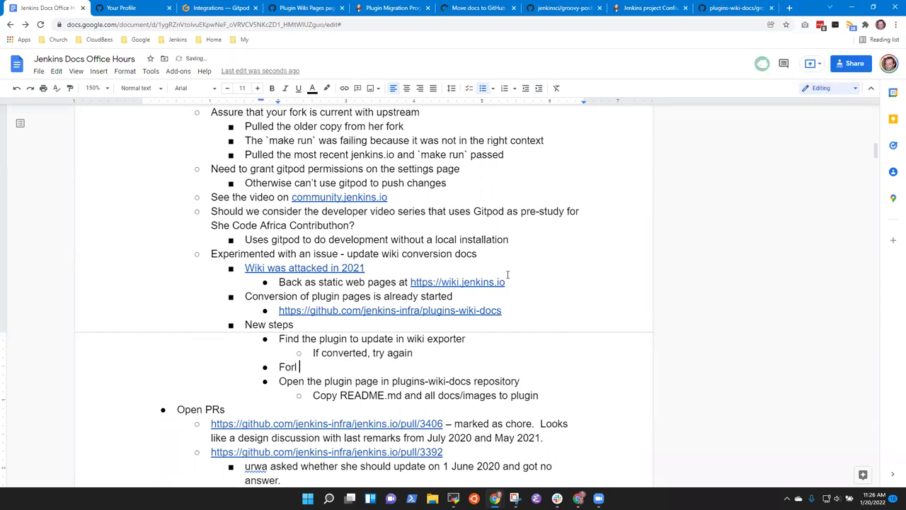
pyautogui.write('ork the target')
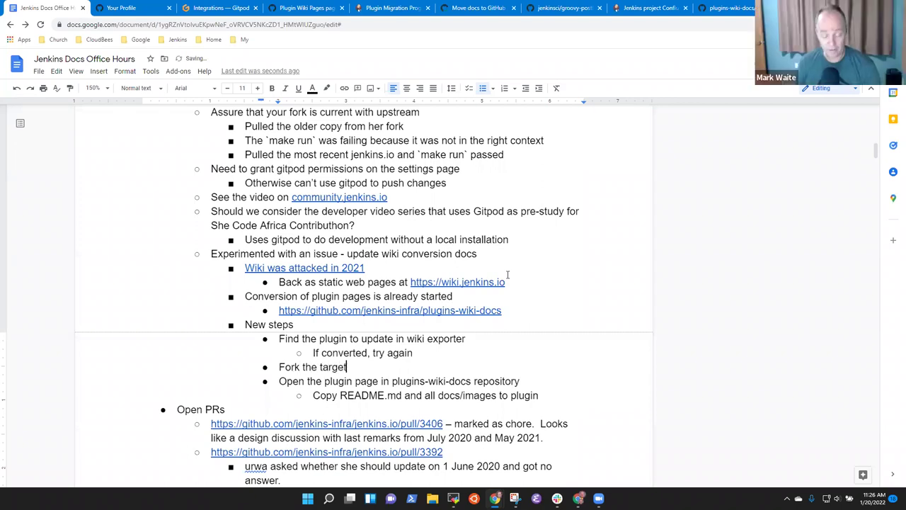
pyautogui.write(' plugin ')
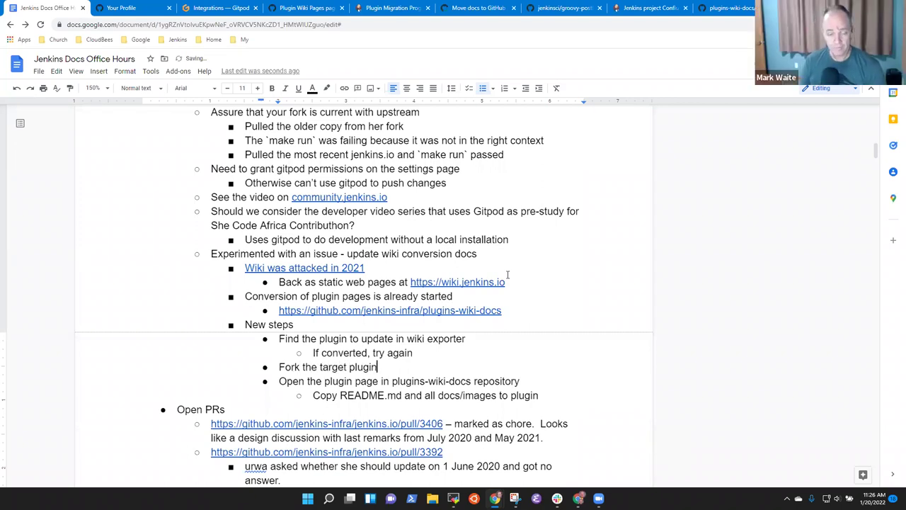
pyautogui.write('to your own ')
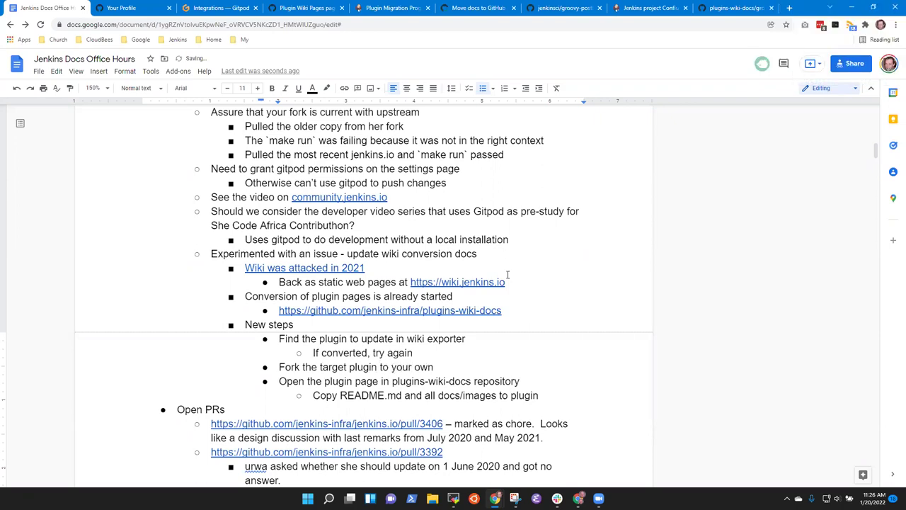
pyautogui.write('copy')
# Add the bullet "Create a branch in your fork" after the README copying sub-bullet, one level out.
pyautogui.press('Return')
pyautogui.hotkey('shift', 'Tab')
pyautogui.write('Create a brean')
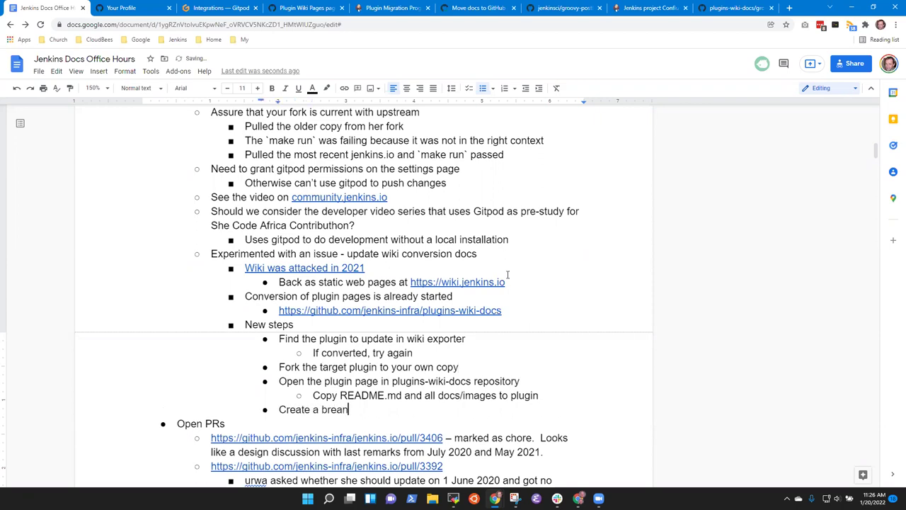
pyautogui.press('BackSpace')
pyautogui.press('BackSpace')
pyautogui.press('BackSpace')
pyautogui.write('anch in your fokr')
pyautogui.press('Return')
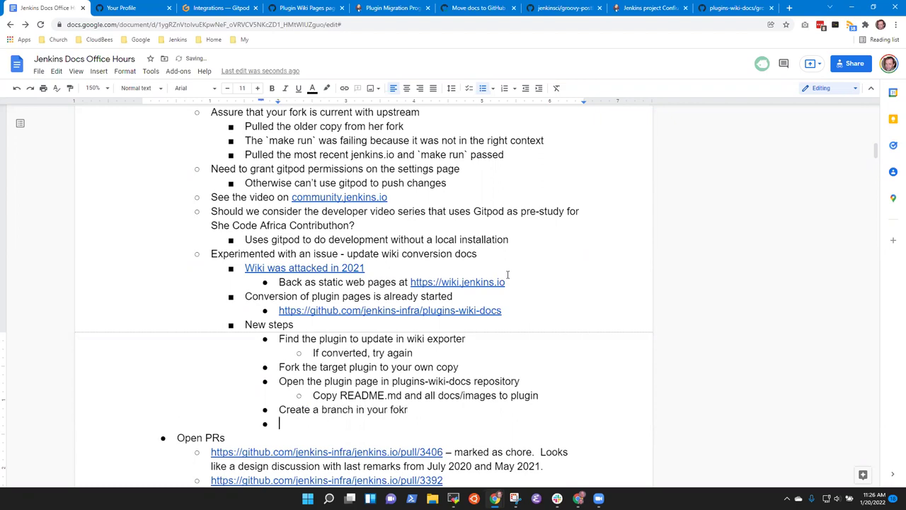
pyautogui.press('BackSpace')
pyautogui.press('BackSpace')
pyautogui.press('BackSpace')
pyautogui.write('rk')
# Add the bullet "Commit the README and the images" below the branch creation step.
pyautogui.press('Return')
pyautogui.write('Commit the REA')
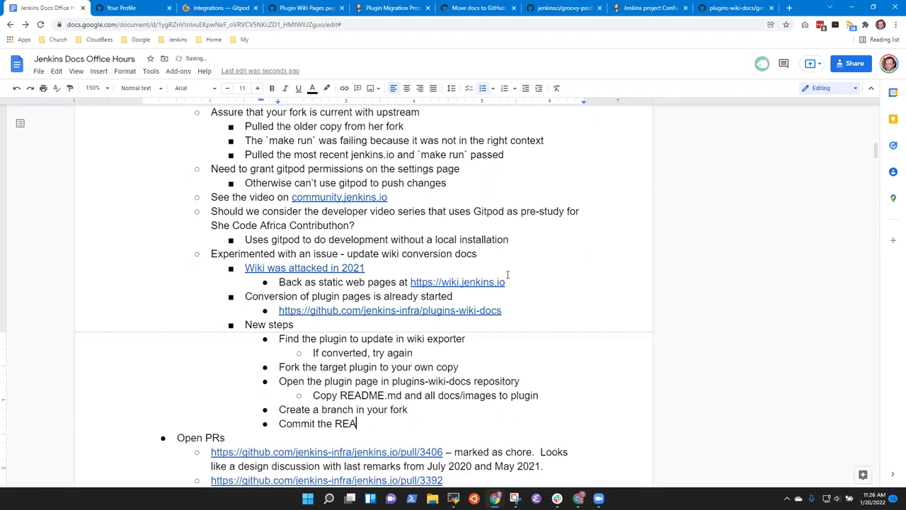
pyautogui.write('DME and the images')
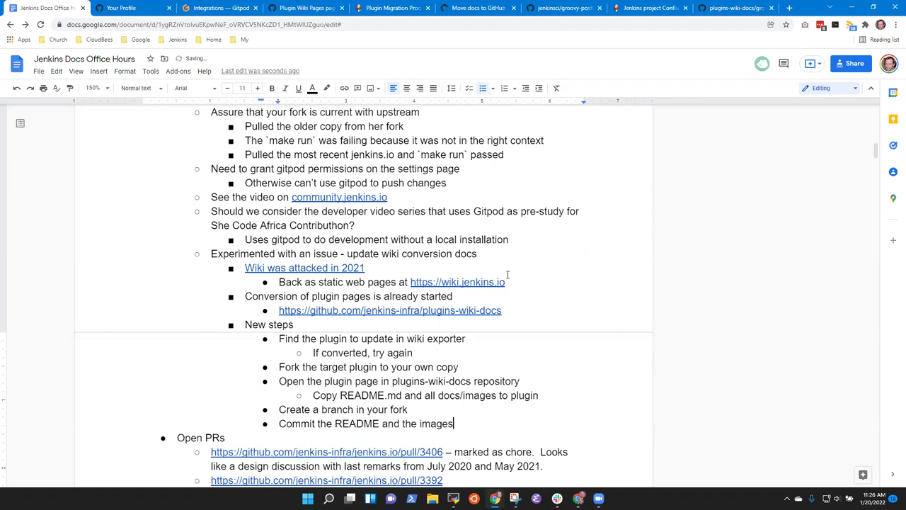
# Add the sub-bullet "Check that the images are reasonably" under the step about committing the README and the images.
pyautogui.press('Return')
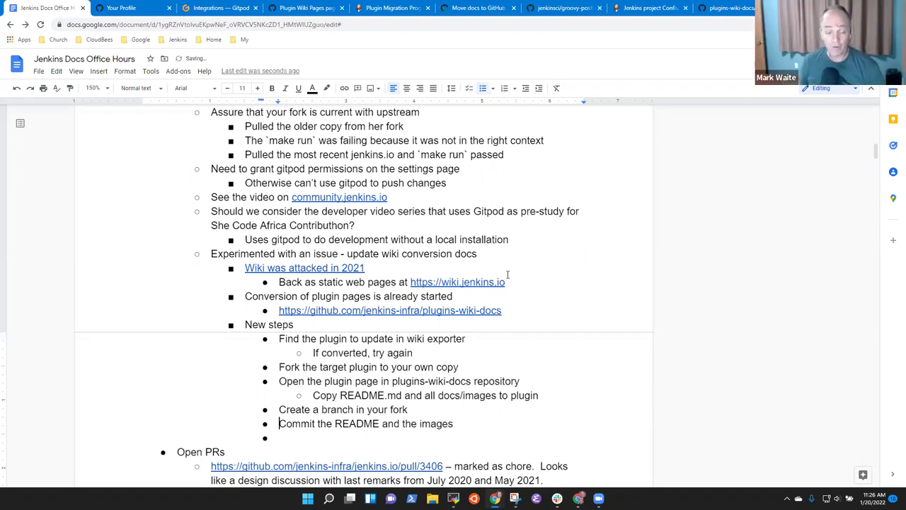
pyautogui.press('Left')
pyautogui.hotkey('shift', 'End')
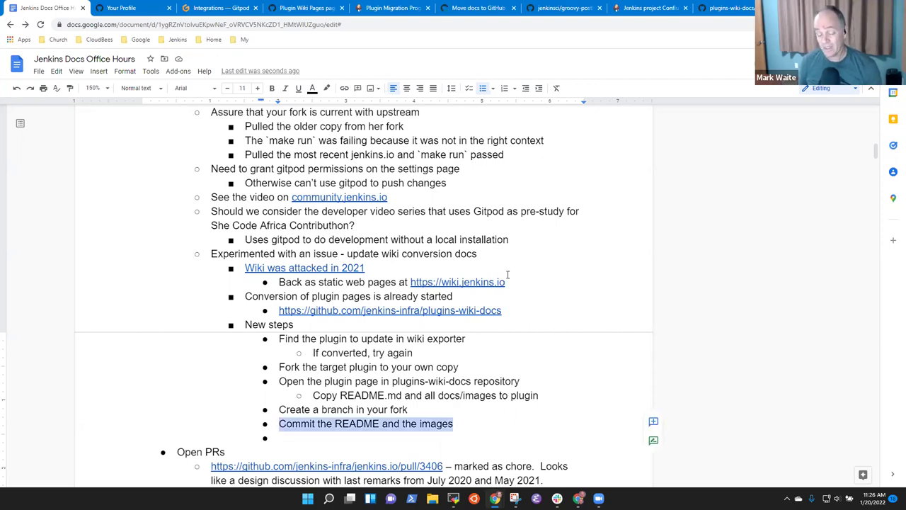
pyautogui.press('Right')
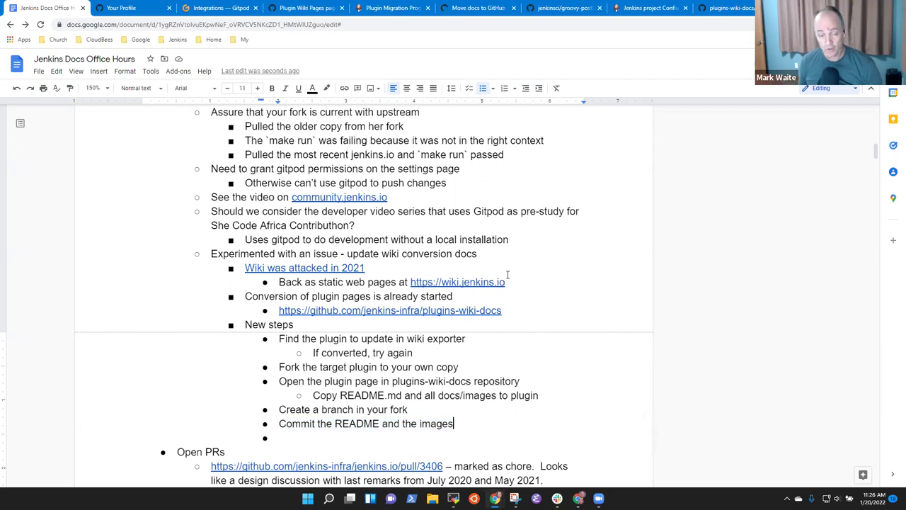
pyautogui.press('Tab')
pyautogui.write('Check t')
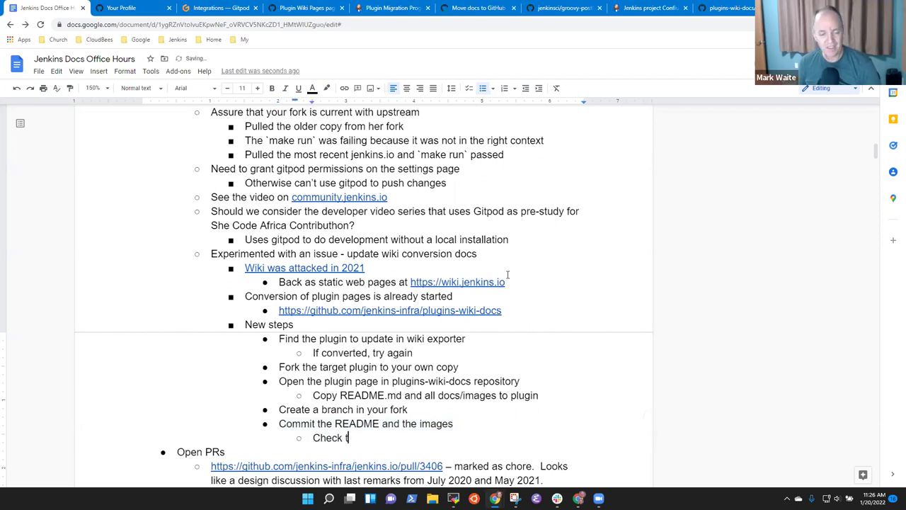
pyautogui.write('hat the images are ere')
pyautogui.hotkey('ctrl', 'BackSpace')
pyautogui.write('reason')
pyautogui.press('BackSpace')
pyautogui.press('BackSpace')
pyautogui.press('BackSpace')
pyautogui.write('sonabl')
pyautogui.press('BackSpace')
pyautogui.press('BackSpace')
pyautogui.write('ably')
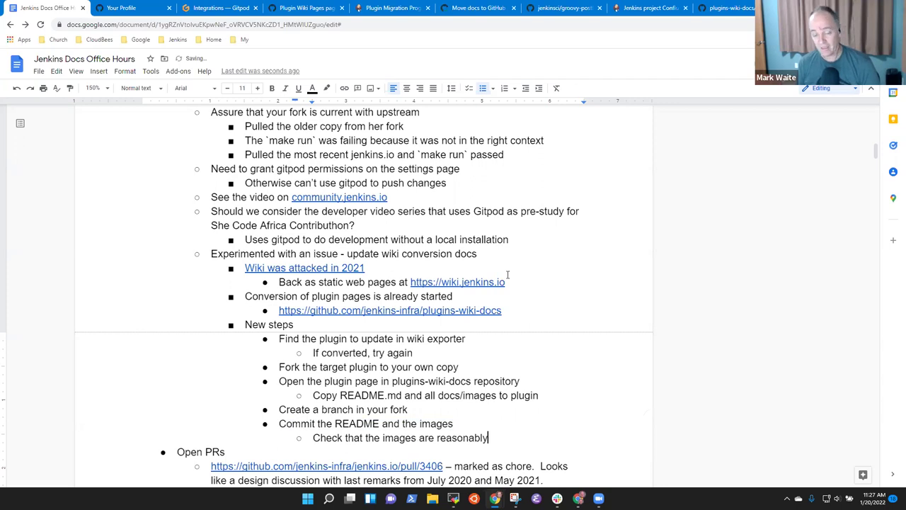
# Add the sub-bullet "UI changes have happened" below the image check note, at the same level.
pyautogui.press('Return')
pyautogui.write('UI changes have')
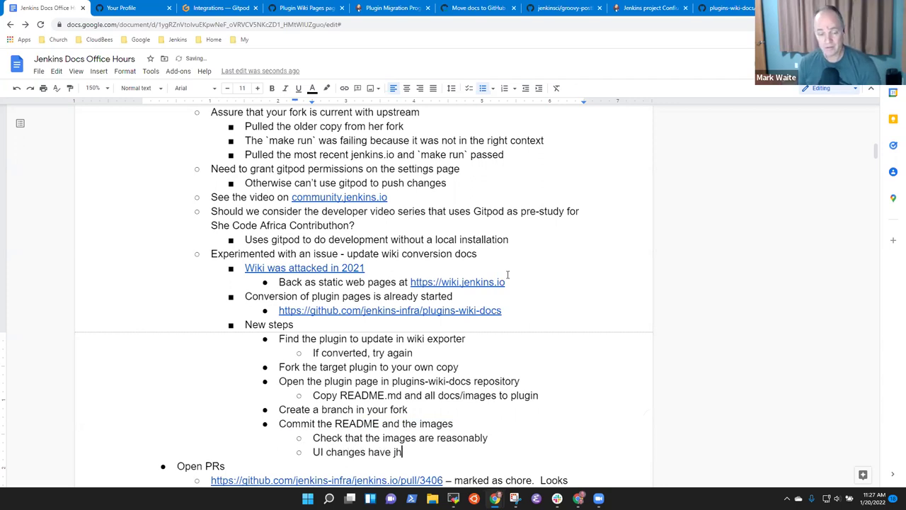
pyautogui.write(' happened')
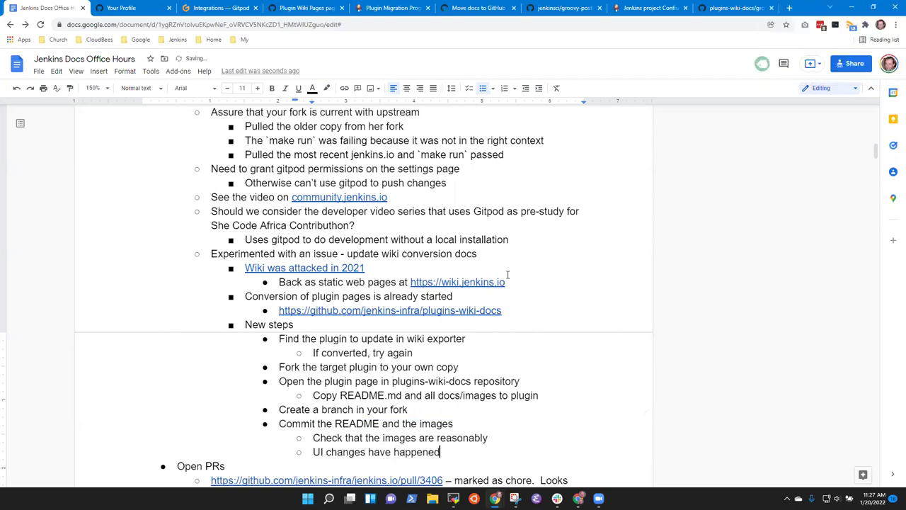
# Add the sub-bullet "More UI changes are in March 2022 LTS release" below the note that UI changes have happened.
pyautogui.press('Return')
pyautogui.write('More ')
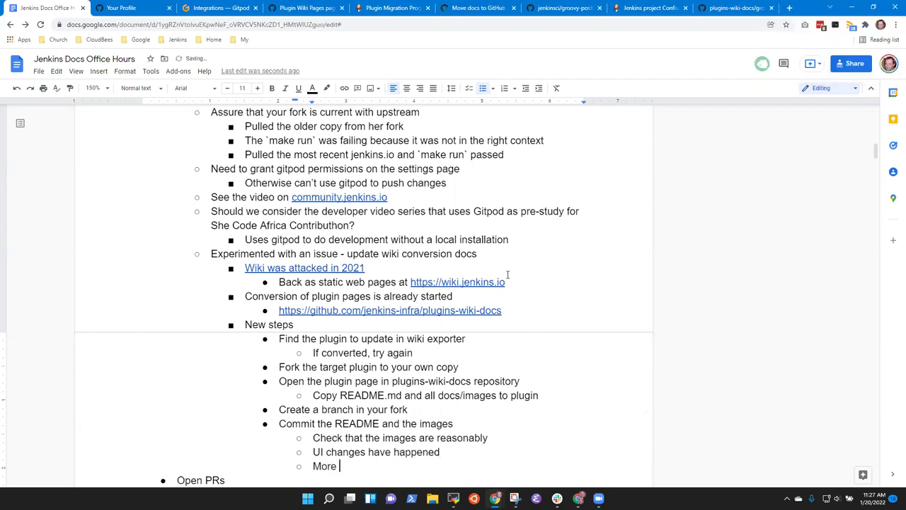
pyautogui.write('UI changes ar')
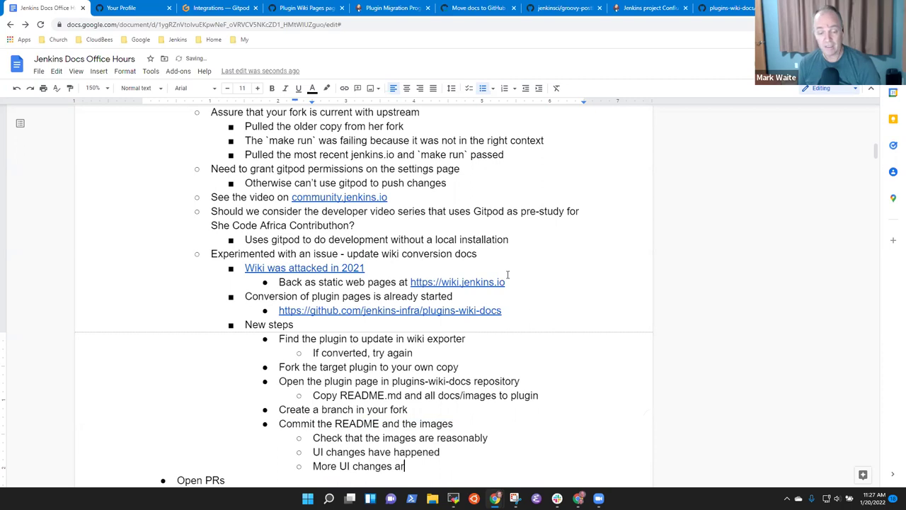
pyautogui.write('e happening in ')
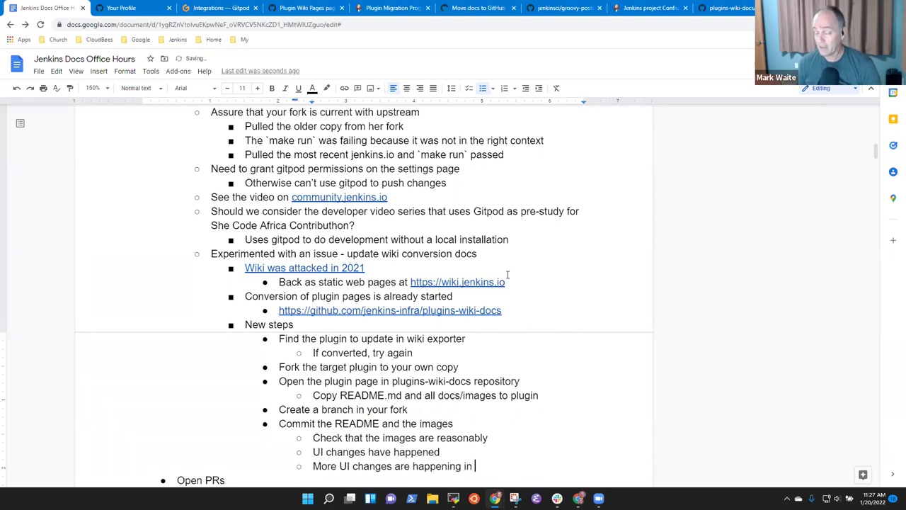
pyautogui.write('M')
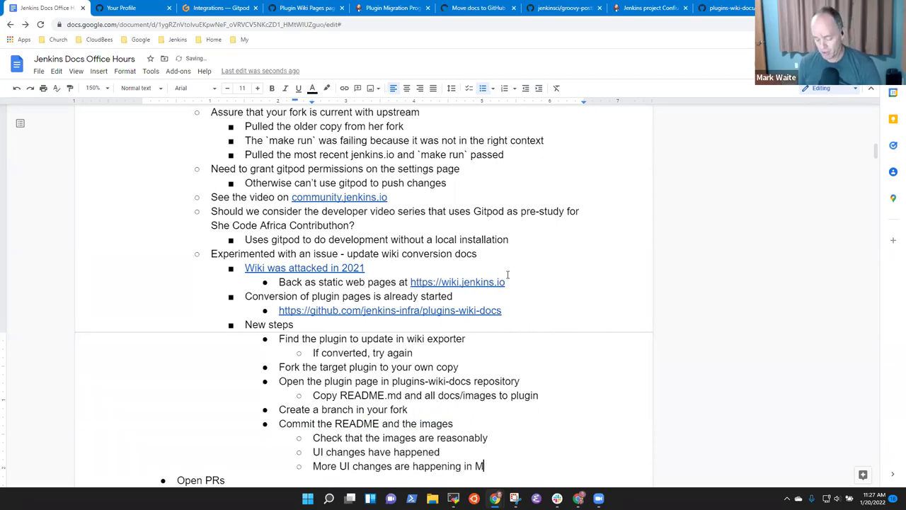
pyautogui.write('arch 2022')
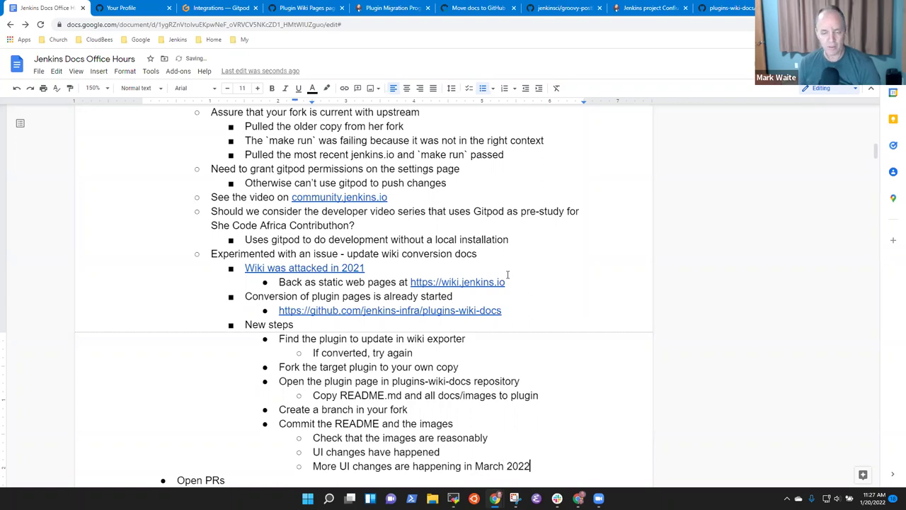
pyautogui.write(' LTS release')
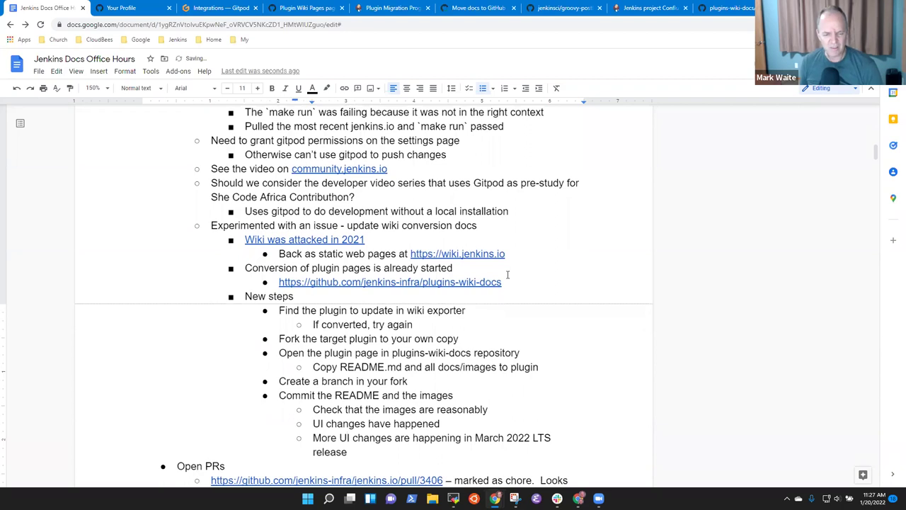
pyautogui.hotkey('ctrl', 'Delete')
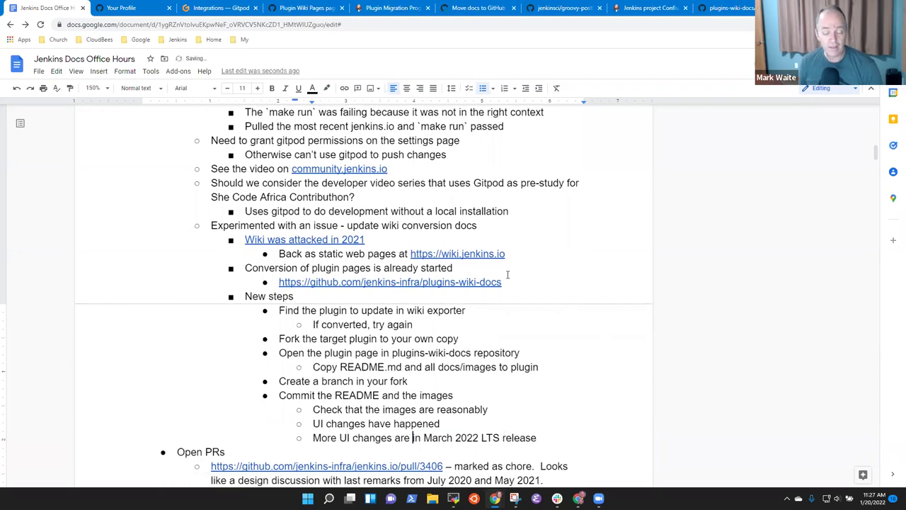
# Add the bullet "Push the changes to the fork" after the March 2022 LTS sub-bullet, one level out.
pyautogui.hotkey('shift', 'End')
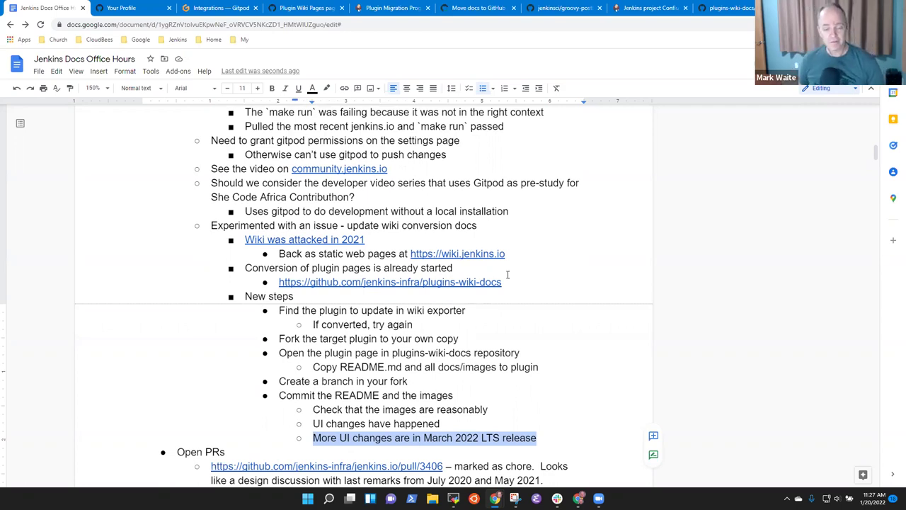
pyautogui.press('Left')
pyautogui.press('End')
pyautogui.press('Return')
pyautogui.hotkey('shift', 'Tab')
pyautogui.write('Pu')
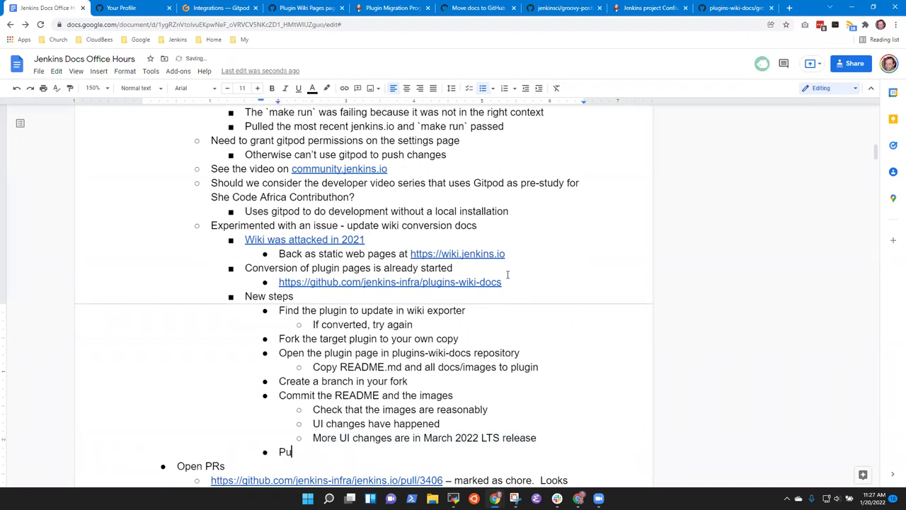
pyautogui.write('sh the changes to the fork')
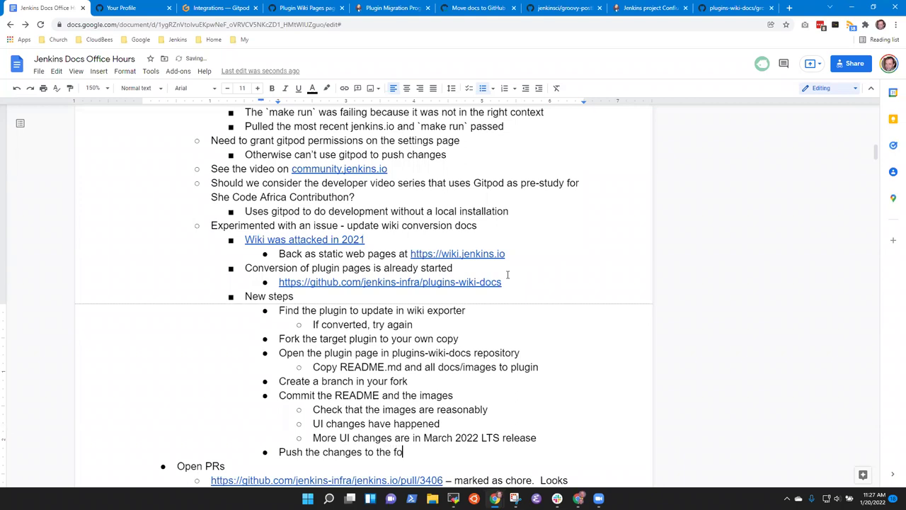
# Start a new bullet reading "Create a" below the step about pushing the changes to the fork.
pyautogui.press('Return')
pyautogui.write('Create a pou')
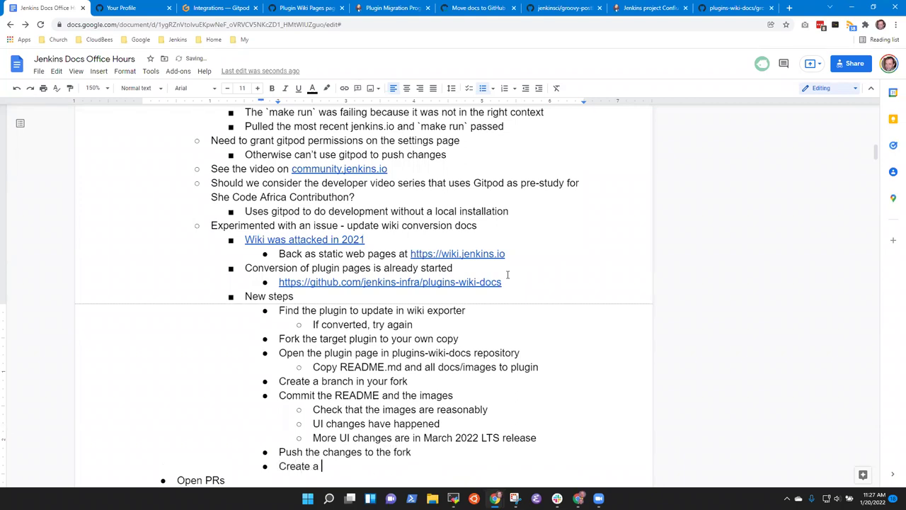
# Finish the last bullet under New steps so that it reads "Create a pull request".
pyautogui.press('BackSpace')
pyautogui.press('BackSpace')
pyautogui.write('ull request')
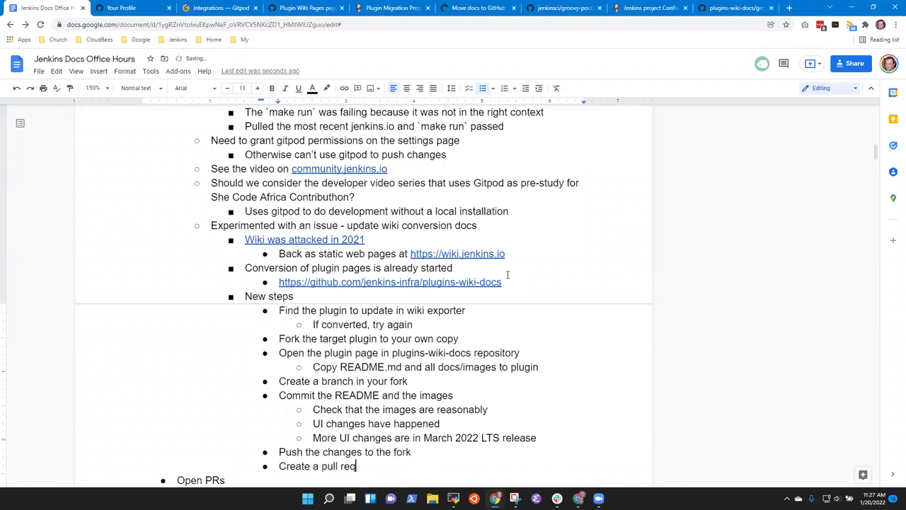
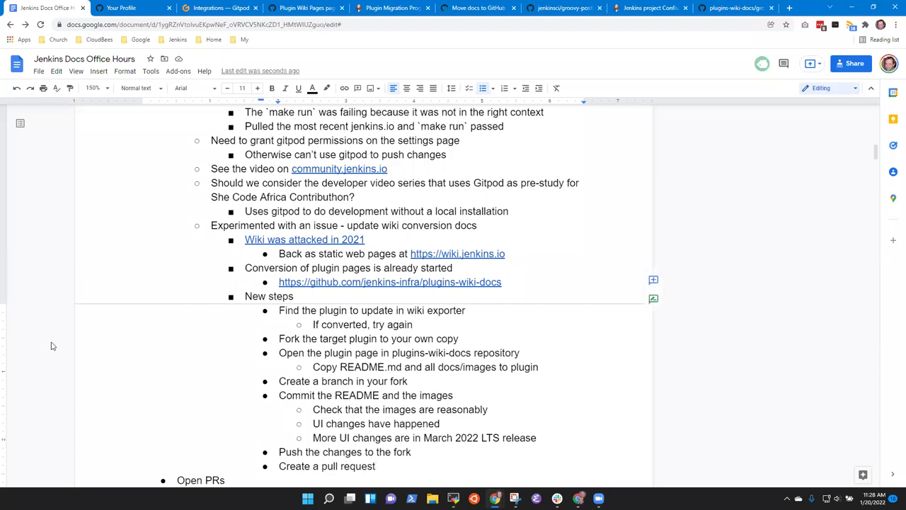
# Review the Gitpod notes, New steps list and Open PRs section of the document, and open GitHub issue #4747.
pyautogui.scroll(-3, 303, 379)
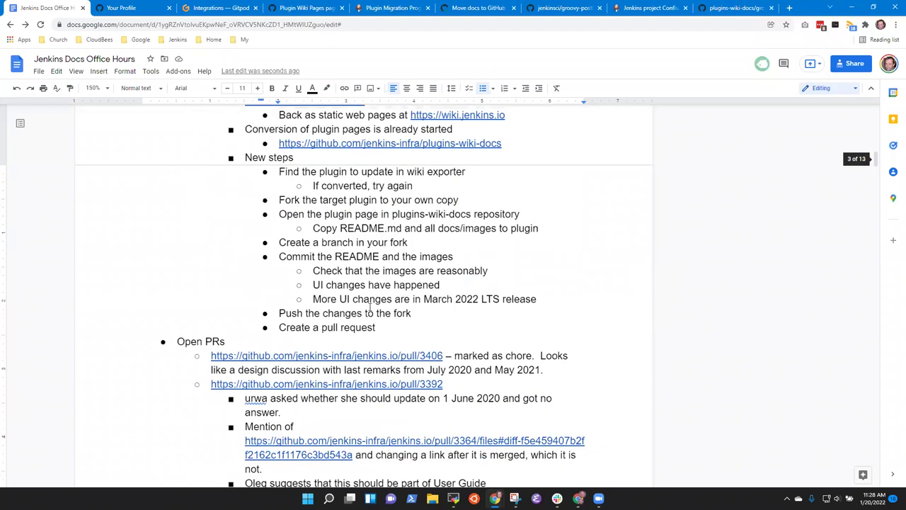
pyautogui.scroll(3, 303, 222)
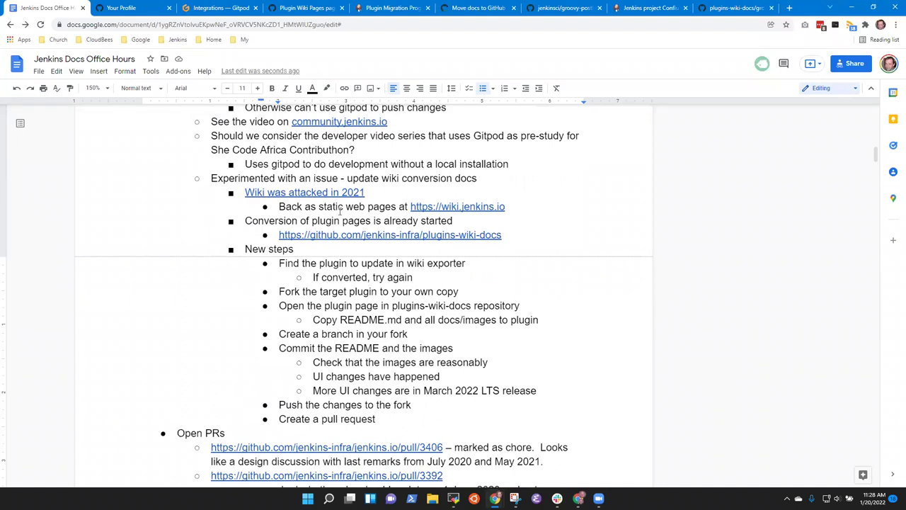
pyautogui.scroll(-1, 340, 211)
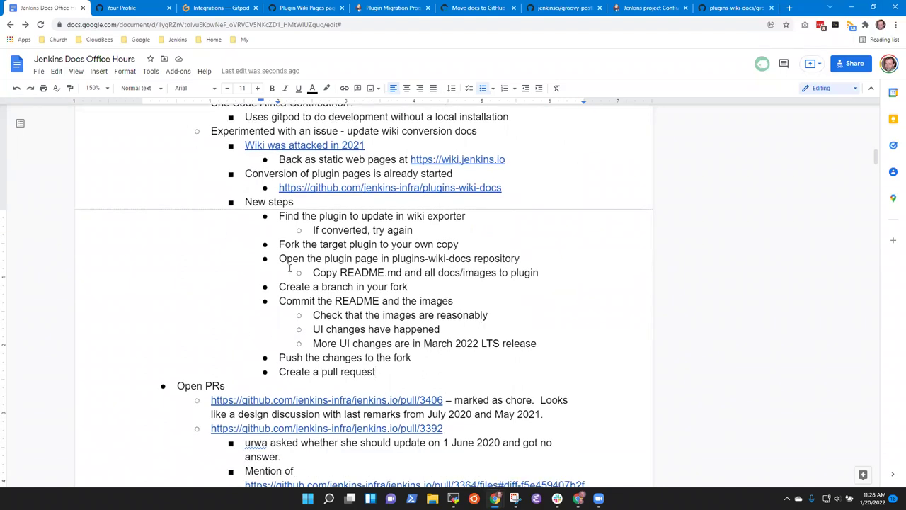
pyautogui.scroll(-1, 289, 267)
pyautogui.scroll(4, 311, 266)
pyautogui.scroll(1, 329, 267)
pyautogui.scroll(-2, 330, 267)
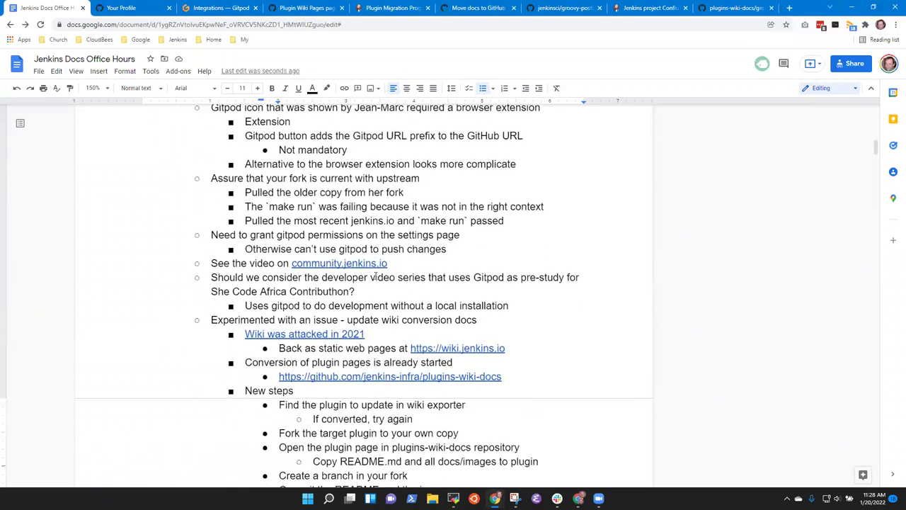
pyautogui.scroll(-6, 376, 277)
pyautogui.scroll(-1, 382, 263)
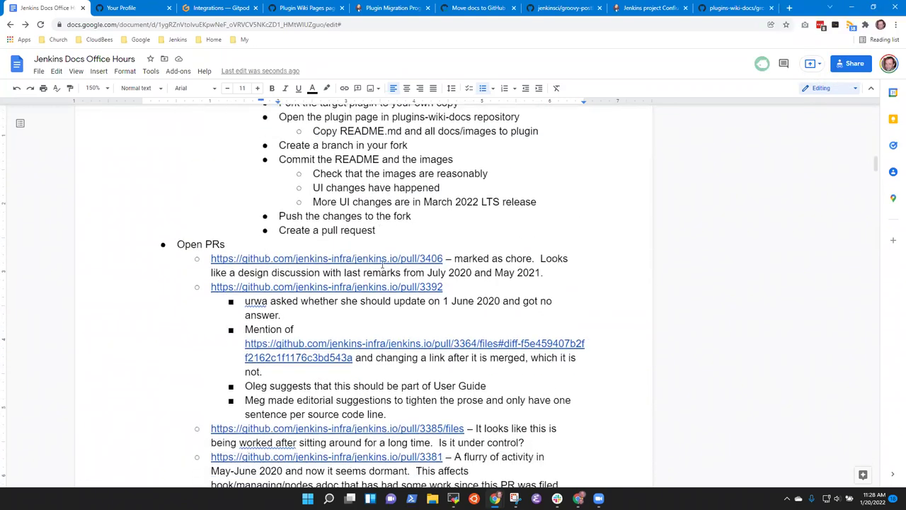
pyautogui.scroll(-1, 389, 258)
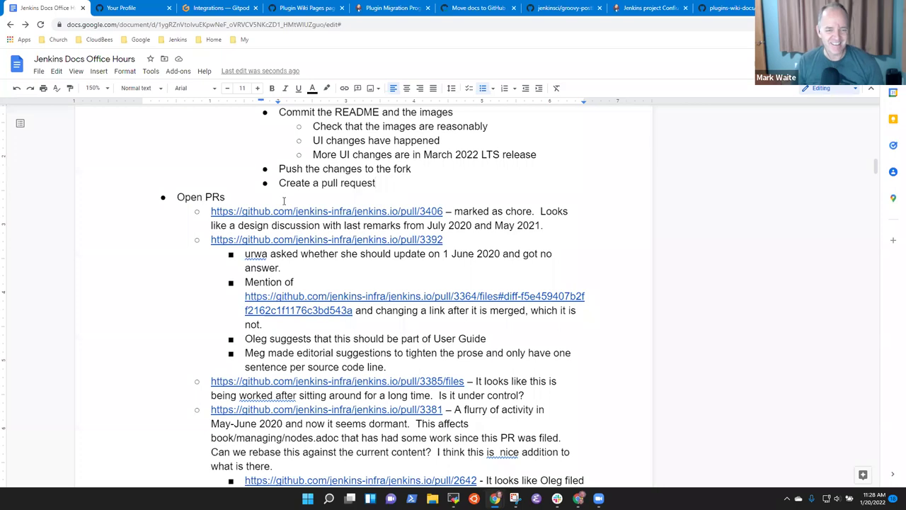
pyautogui.scroll(5, 301, 245)
pyautogui.click(317, 244)
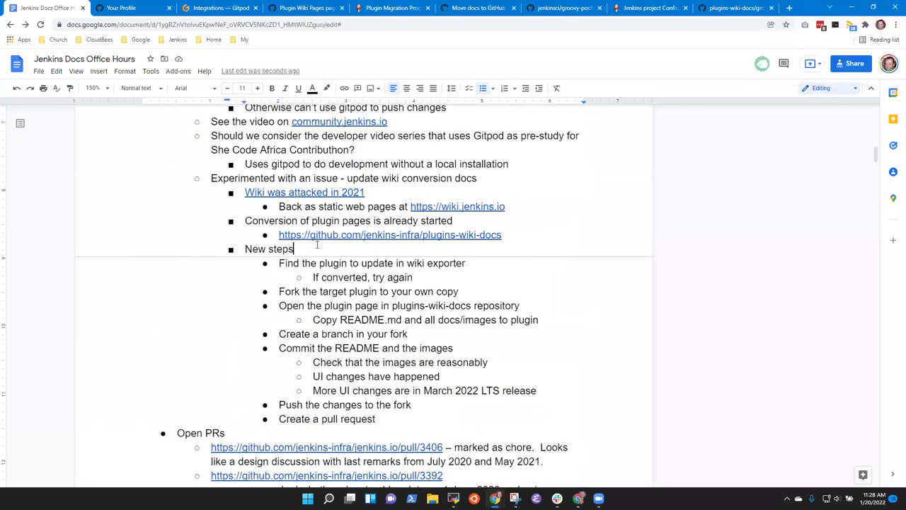
pyautogui.click(303, 8)
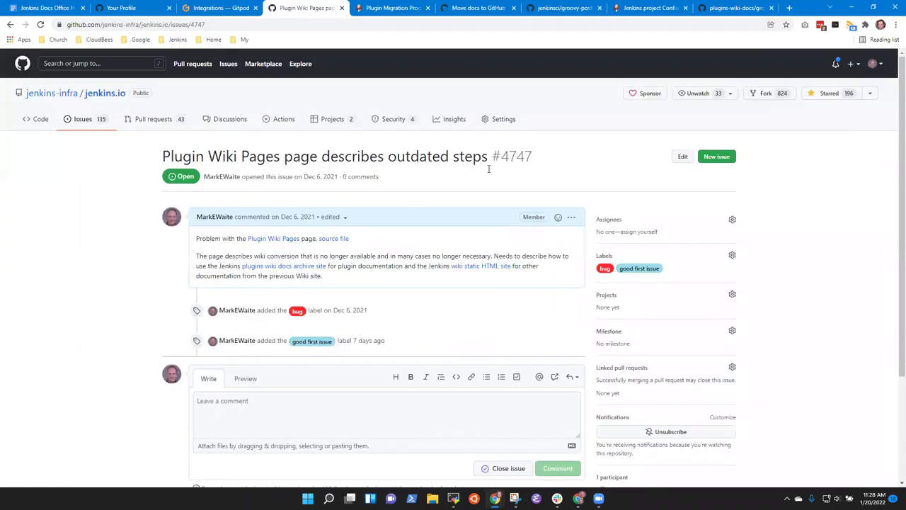
# Try to assign issue #4747 to the volunteering contributor by searching the assignees for their name and username.
pyautogui.click(632, 233)
pyautogui.click(617, 228)
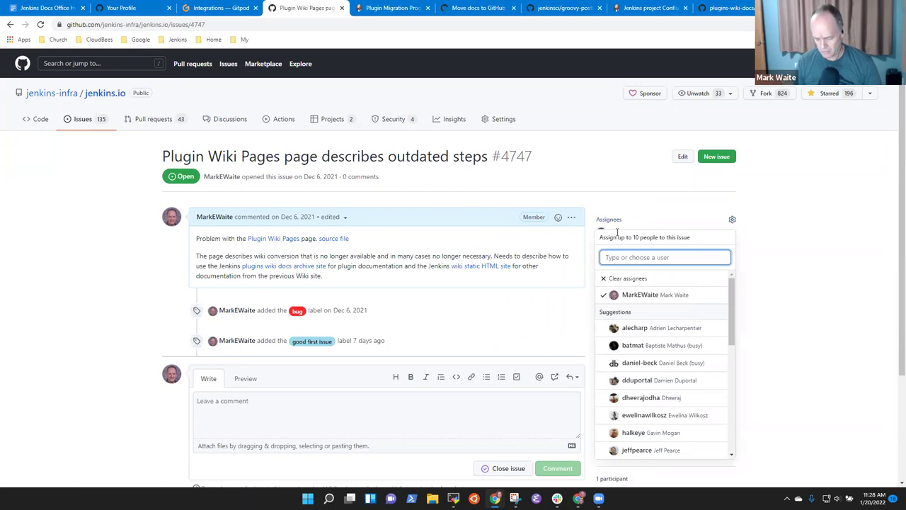
pyautogui.write('Zain')
pyautogui.hotkey('ctrl', 'a')
pyautogui.press('BackSpace')
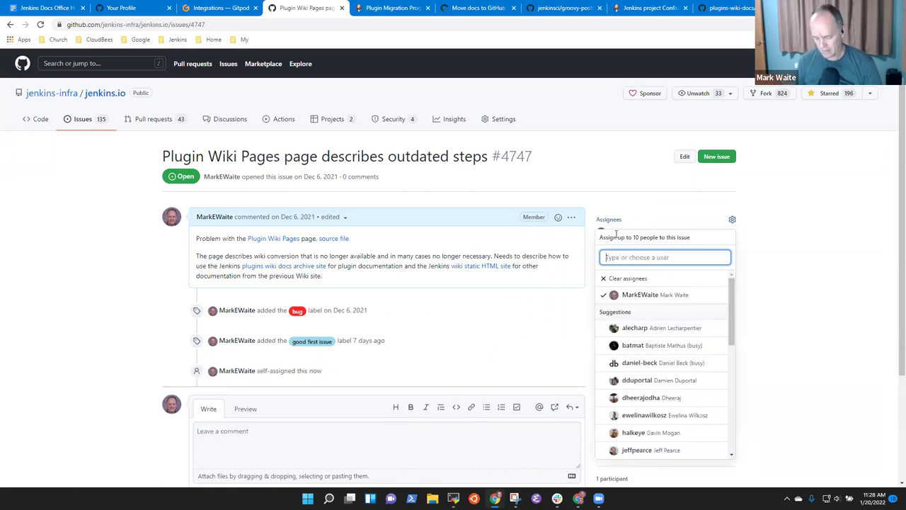
pyautogui.write('ab')
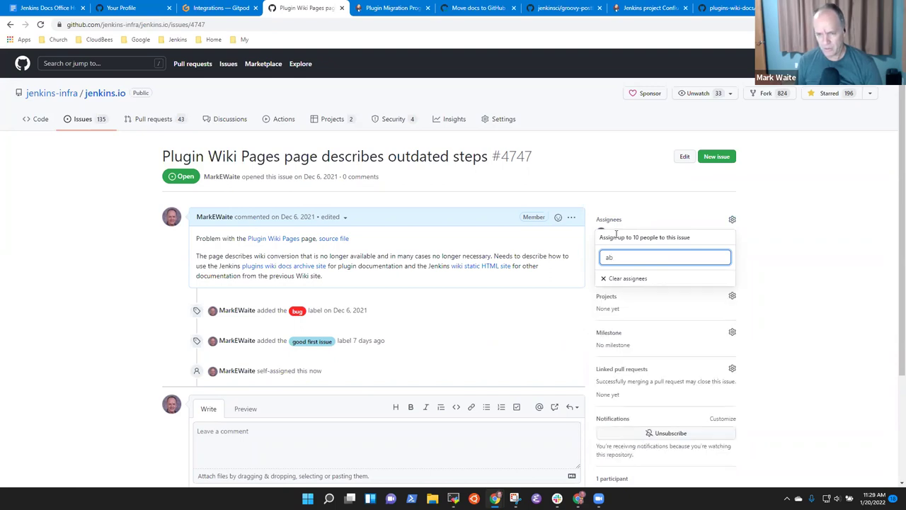
pyautogui.hotkey('ctrl', 'a')
pyautogui.press('BackSpace')
pyautogui.write('zay')
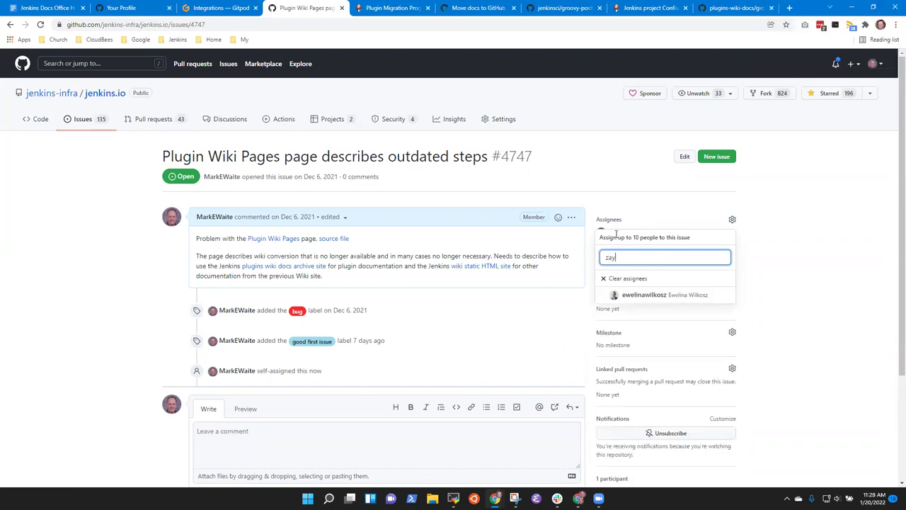
pyautogui.write('codes')
pyautogui.press('Escape')
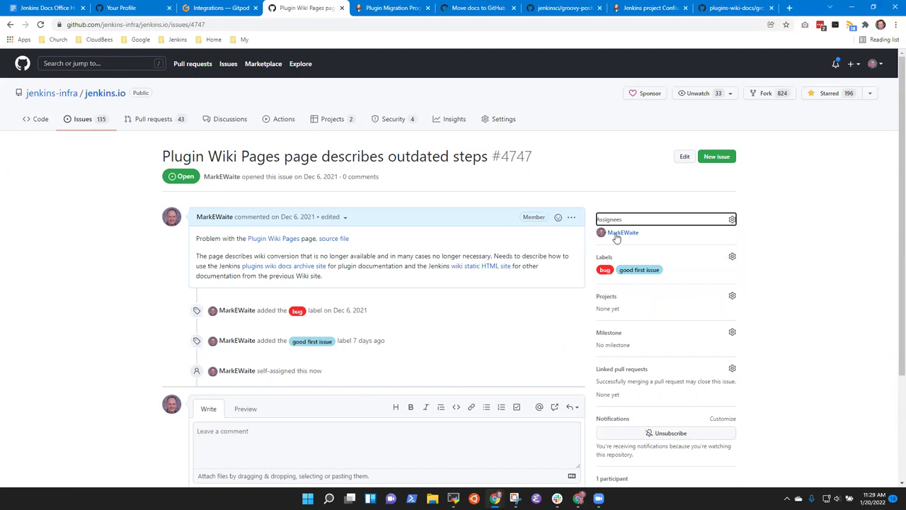
# Append a line to the issue description mentioning the contributor's username with "wants to work on this", and save it.
pyautogui.click(572, 218)
pyautogui.click(528, 268)
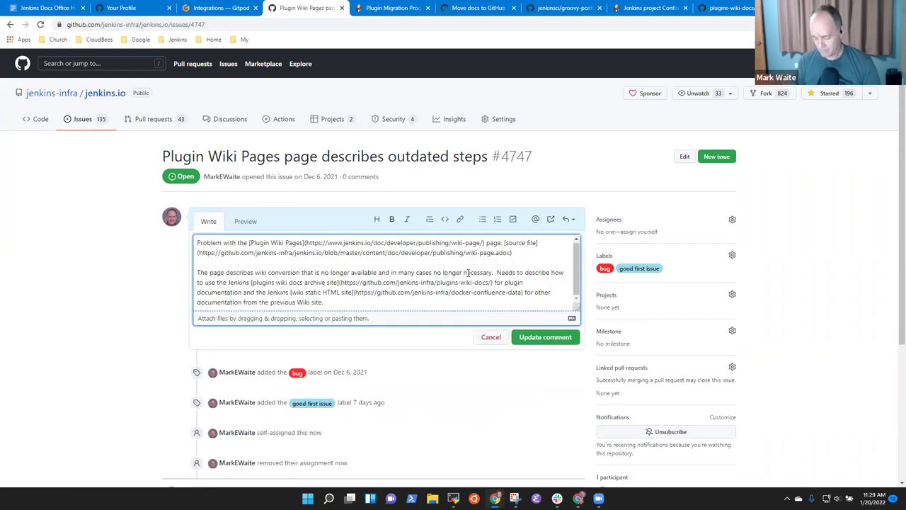
pyautogui.press('Return')
pyautogui.press('Return')
pyautogui.write('@z')
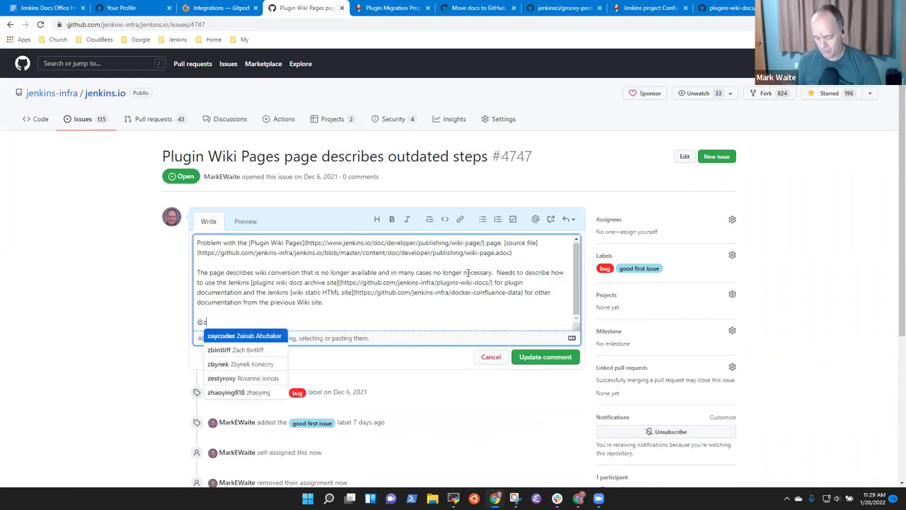
pyautogui.write('aycodes ')
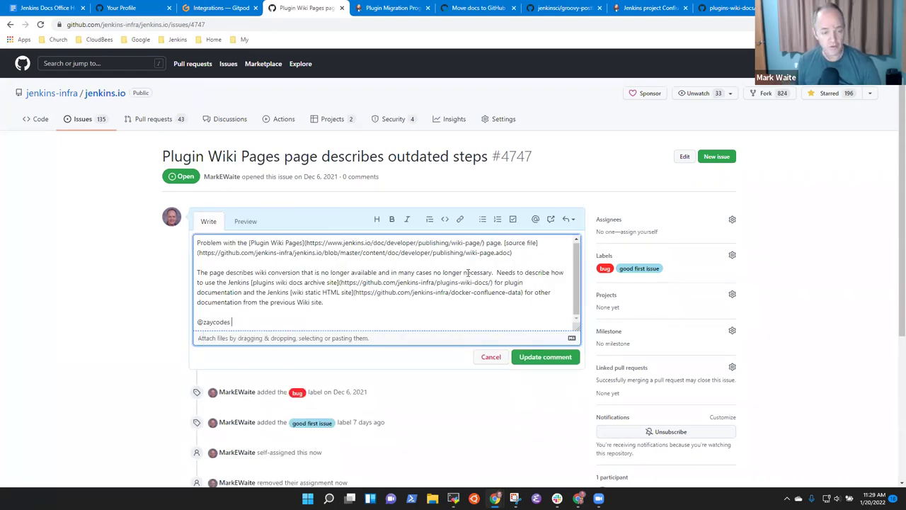
pyautogui.write('wants ')
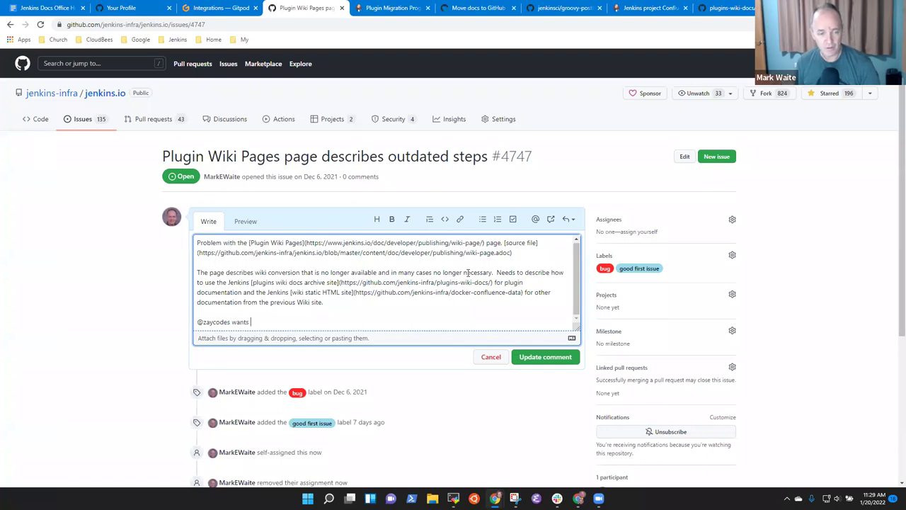
pyautogui.write('to work on this')
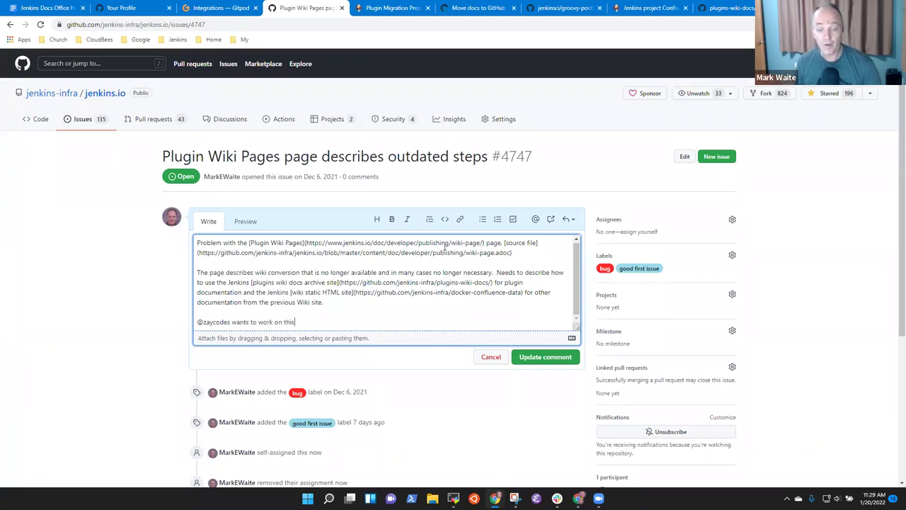
pyautogui.click(546, 356)
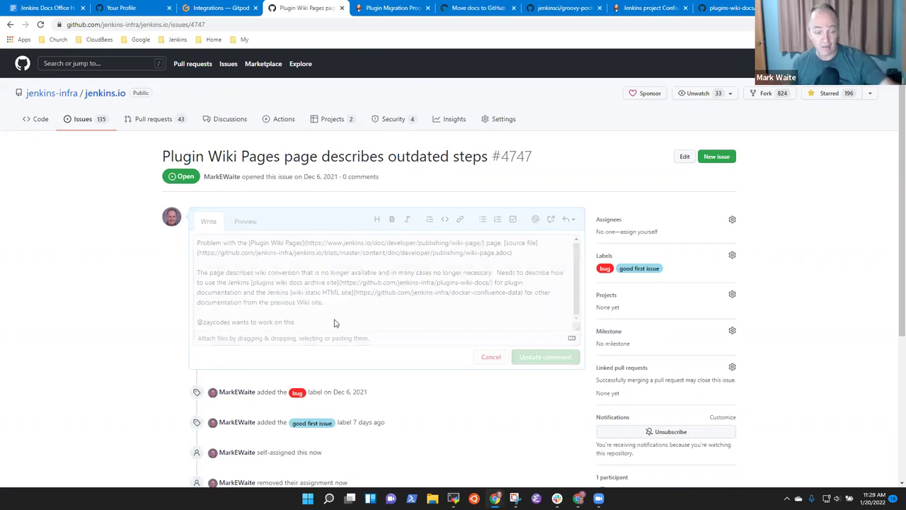
# Search the issue's assignees again for the contributor's full username.
pyautogui.click(608, 220)
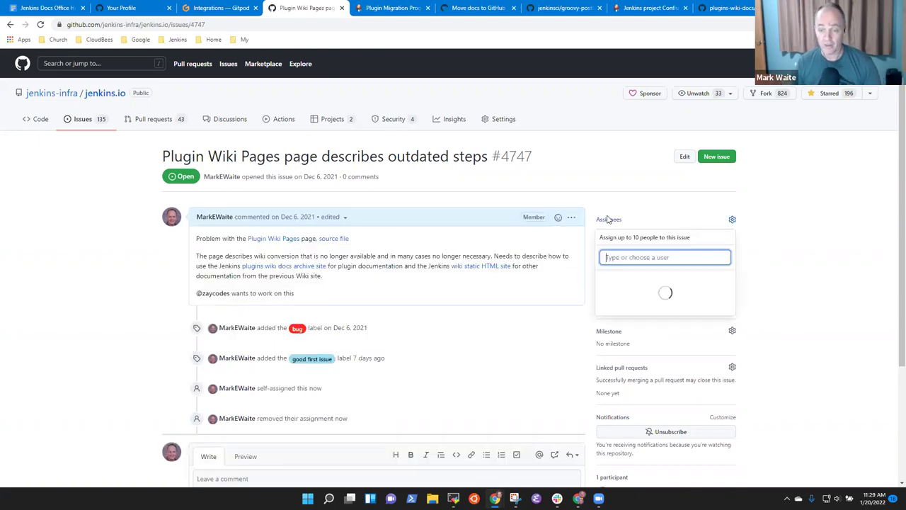
pyautogui.write('zayc')
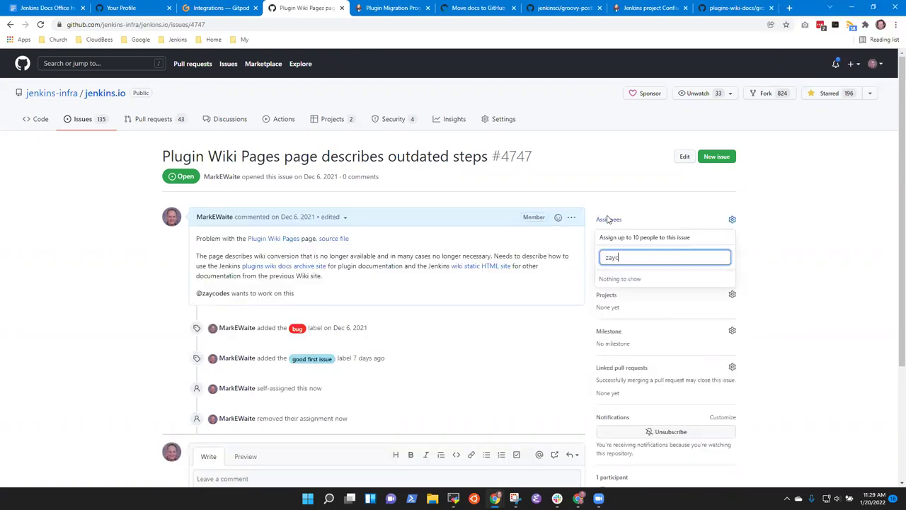
pyautogui.write('odes')
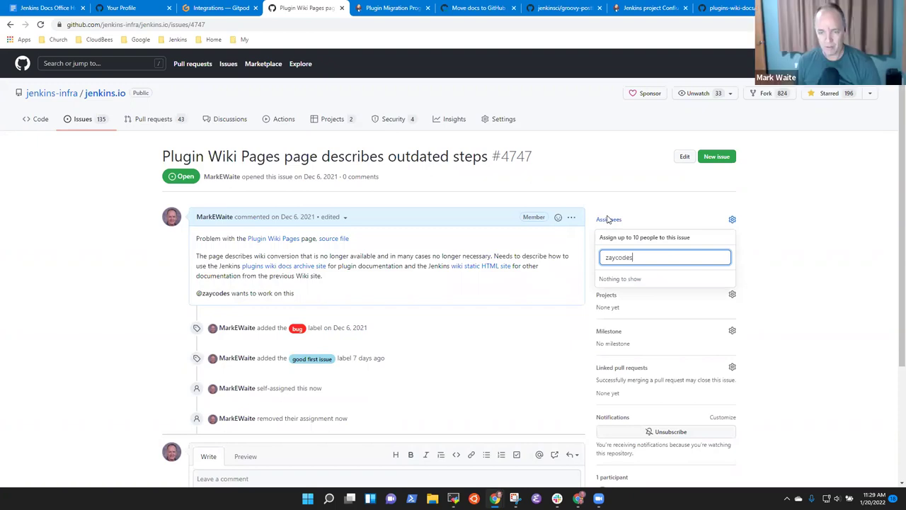
pyautogui.click(833, 254)
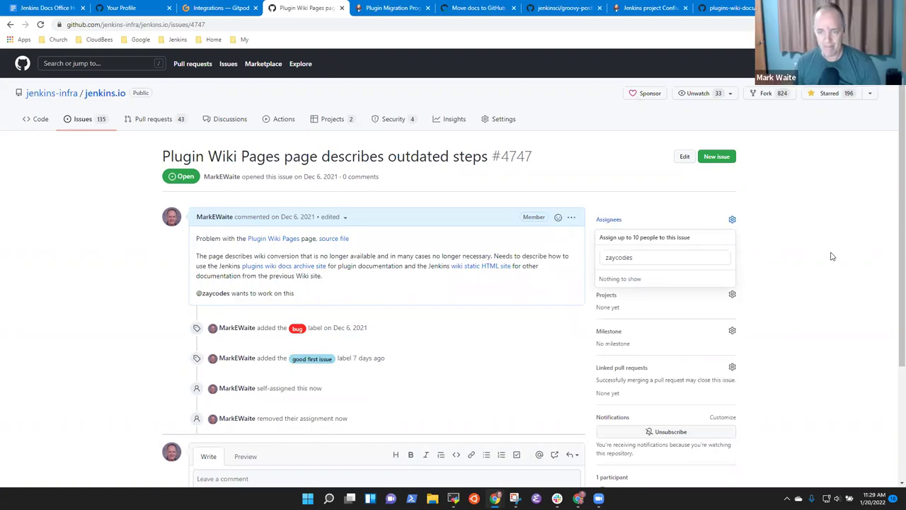
pyautogui.scroll(-3, 270, 372)
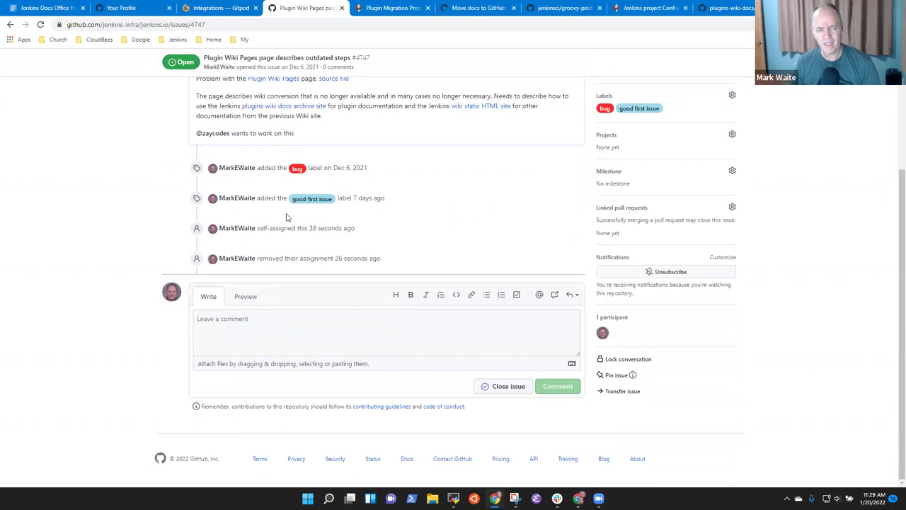
pyautogui.click(269, 344)
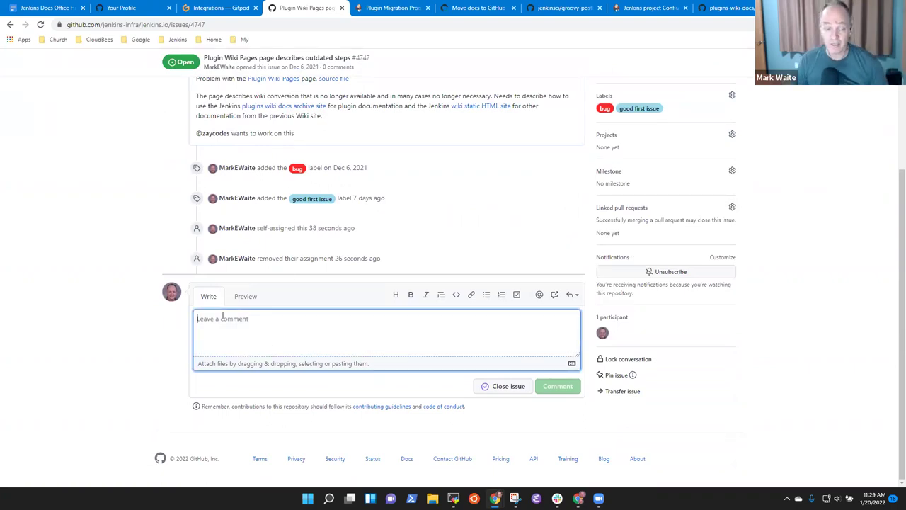
pyautogui.scroll(3, 321, 175)
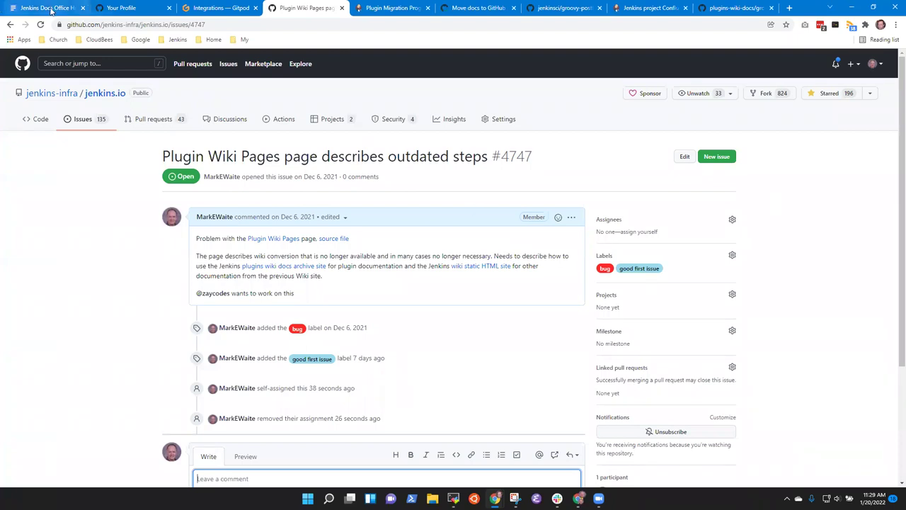
# Copy the New steps section, from its title through "Create a pull request", from the Jenkins Docs Office Hours document.
pyautogui.hotkey('ctrl', '1')
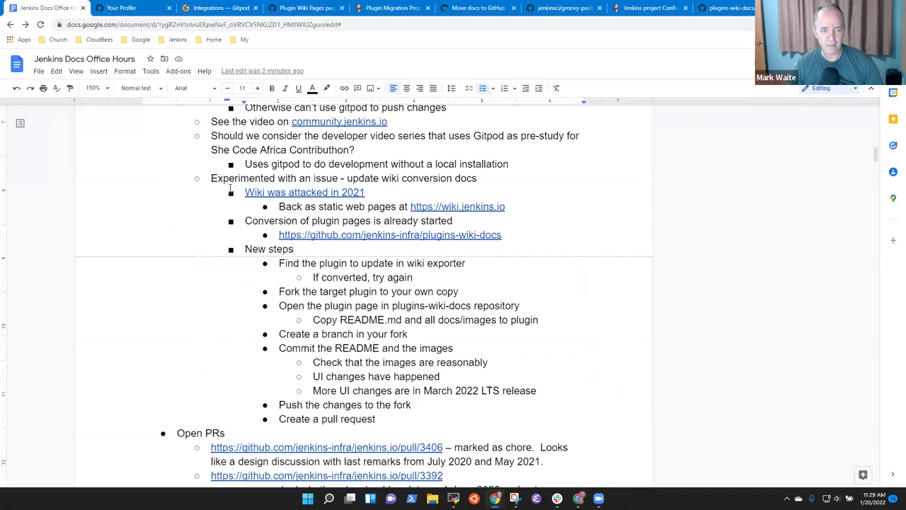
pyautogui.moveTo(246, 249); pyautogui.dragTo(412, 419)
pyautogui.hotkey('ctrl', 'c')
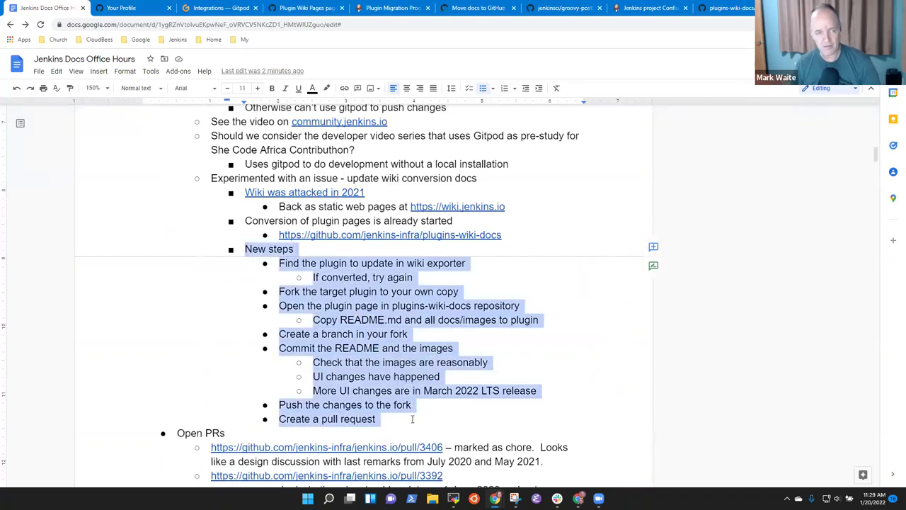
pyautogui.click(122, 8)
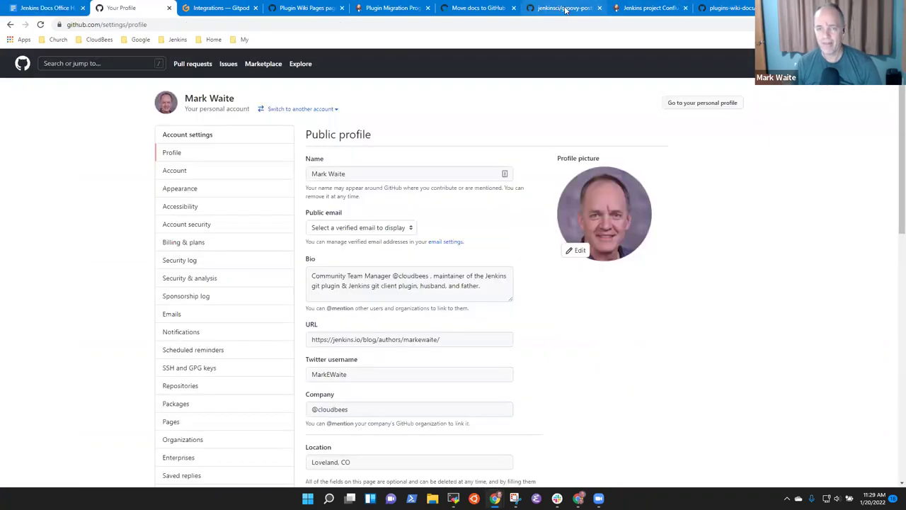
# Paste the copied steps at the end of issue #4747's description and prefix the "New steps" line with "== ".
pyautogui.click(306, 8)
pyautogui.click(571, 218)
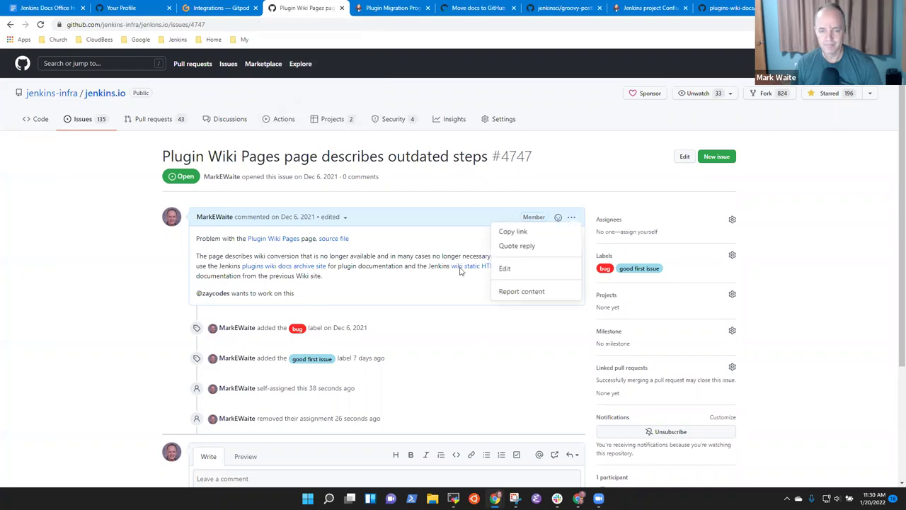
pyautogui.click(507, 266)
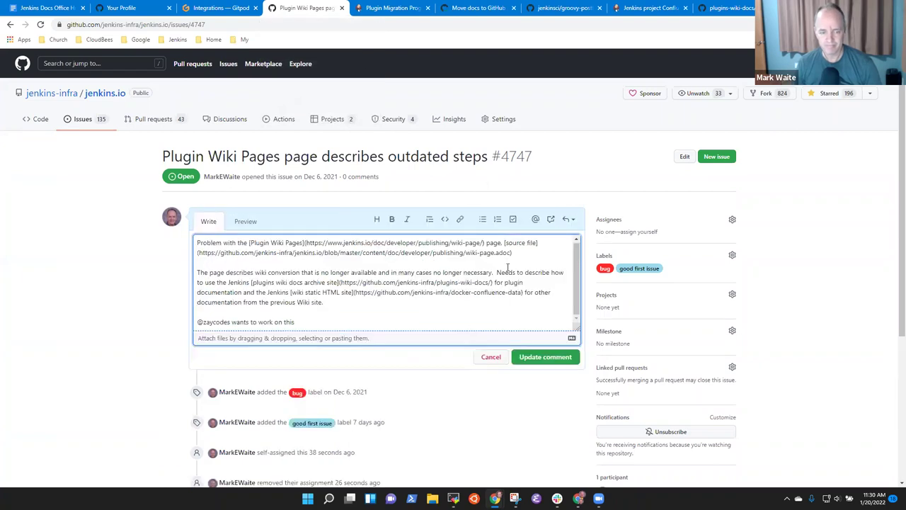
pyautogui.press('Return')
pyautogui.press('Return')
pyautogui.hotkey('ctrl', 'v')
pyautogui.press('Up')
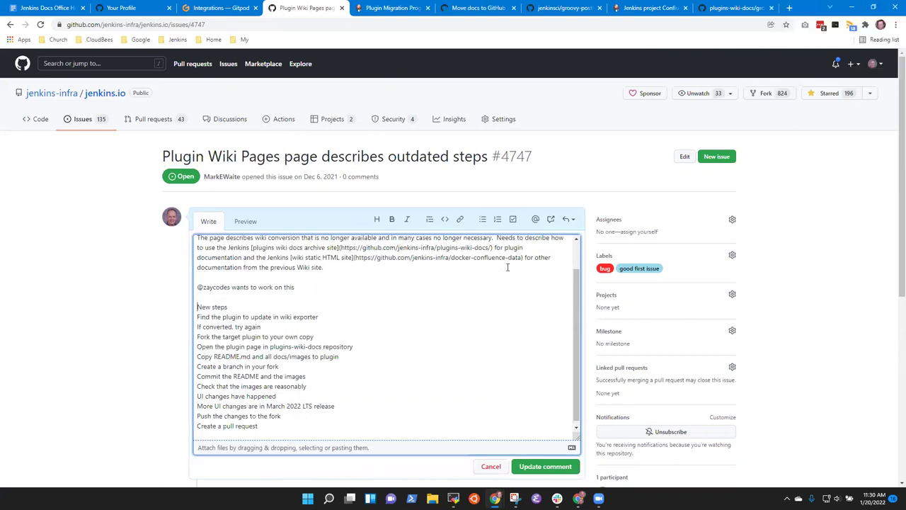
pyautogui.write('== ')
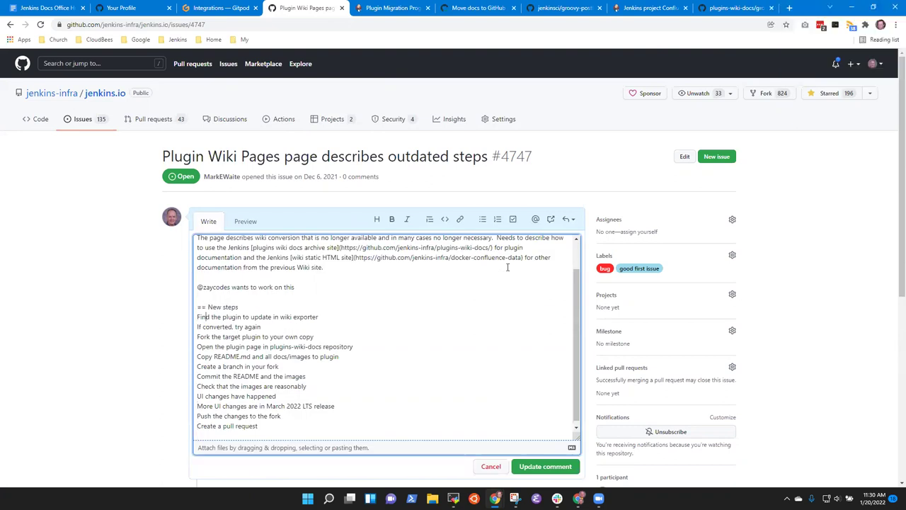
# Turn the pasted steps from "Find the plugin" through "Check that the images are reasonably" into "* " bullets, nesting "If converted, try again".
pyautogui.write('* ')
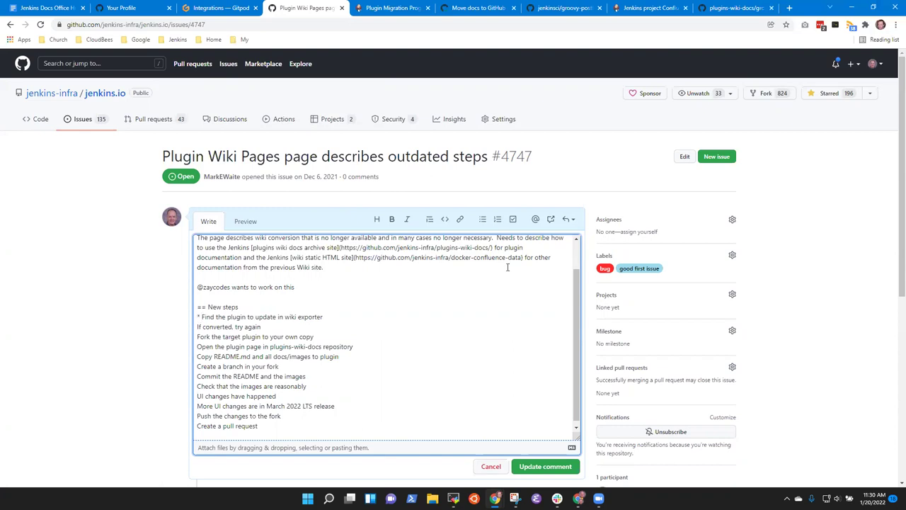
pyautogui.write('  * ')
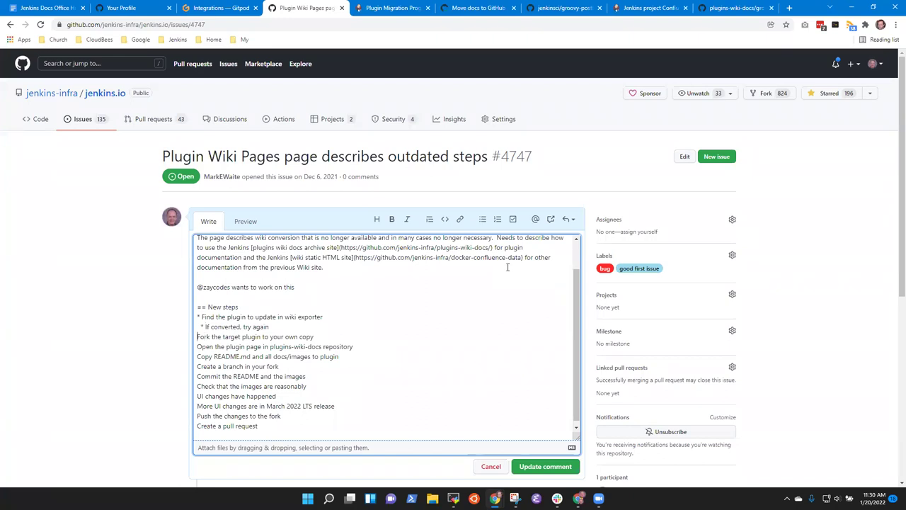
pyautogui.write('*')
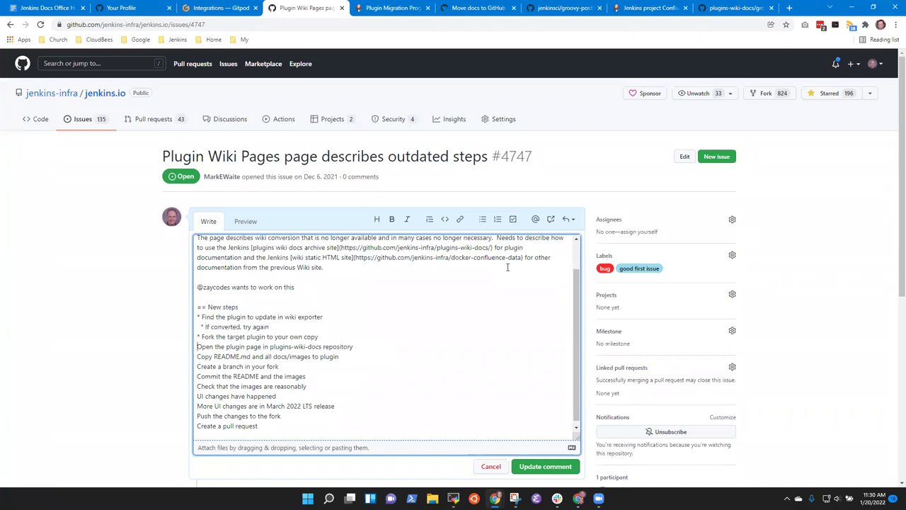
pyautogui.write('* ')
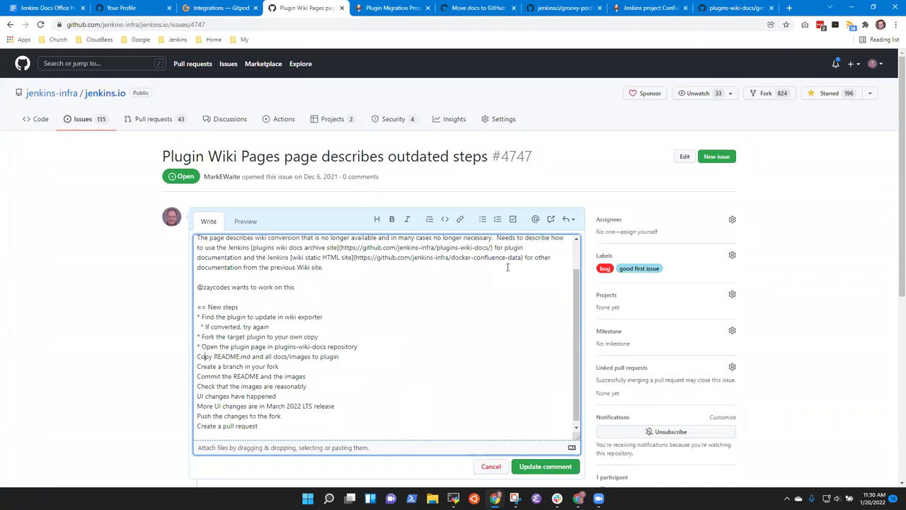
pyautogui.write('* ')
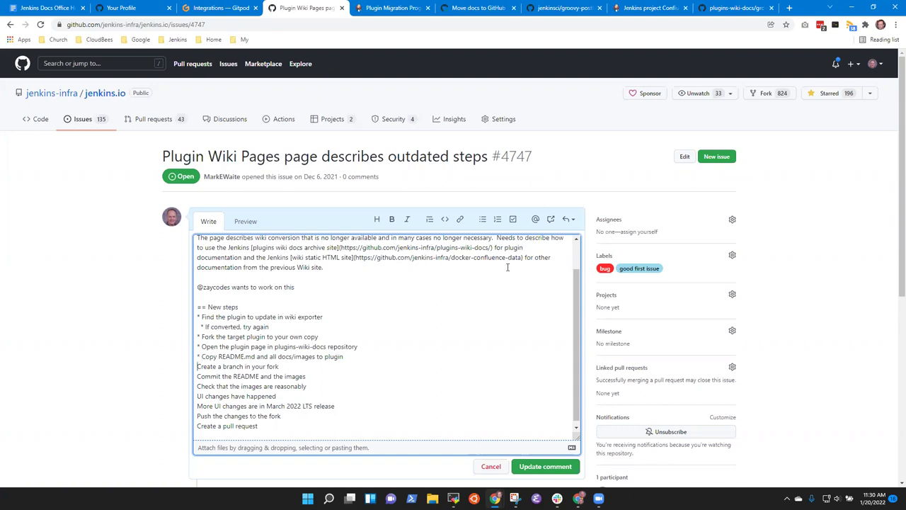
pyautogui.write('* ')
pyautogui.write('* ')
pyautogui.write('* ')
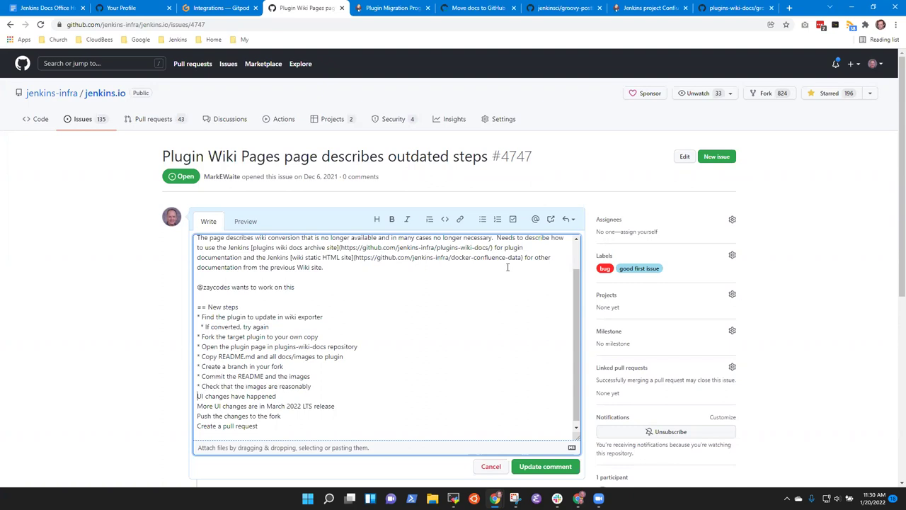
# Make both UI changes lines nested bullets and the last two steps top-level "*" bullets, and save the description.
pyautogui.write('   *    (')
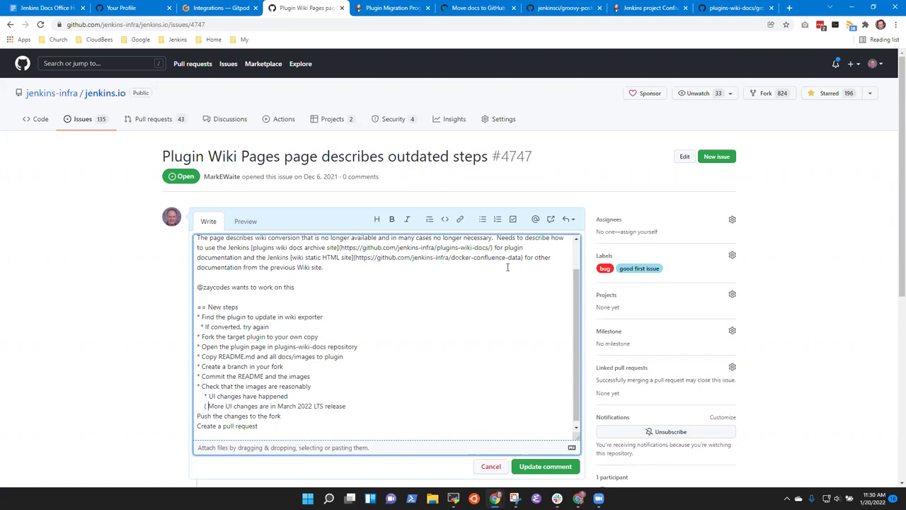
pyautogui.press('BackSpace')
pyautogui.write('* ')
pyautogui.write('* ')
pyautogui.write('*')
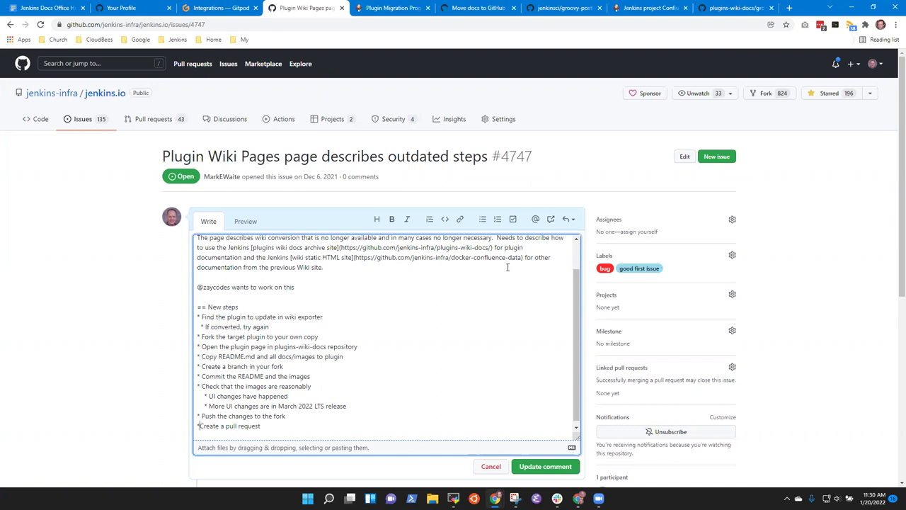
pyautogui.click(544, 465)
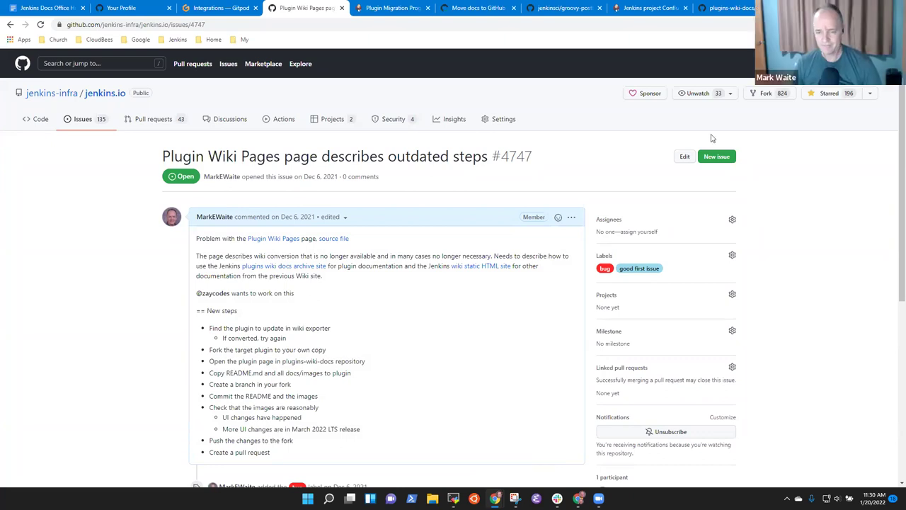
# Reopen the issue description, change the "New steps" prefix to "##", add a blank line below that heading, and save.
pyautogui.click(572, 217)
pyautogui.click(504, 264)
pyautogui.click(571, 218)
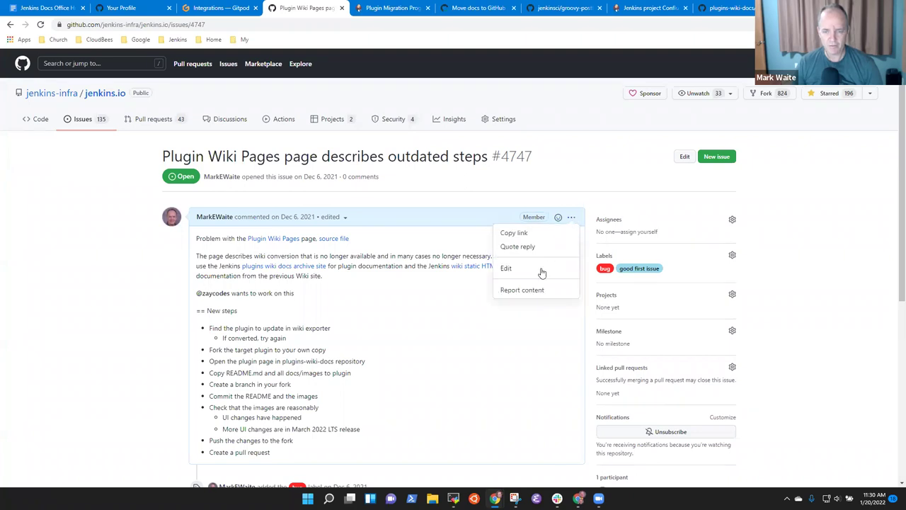
pyautogui.click(533, 269)
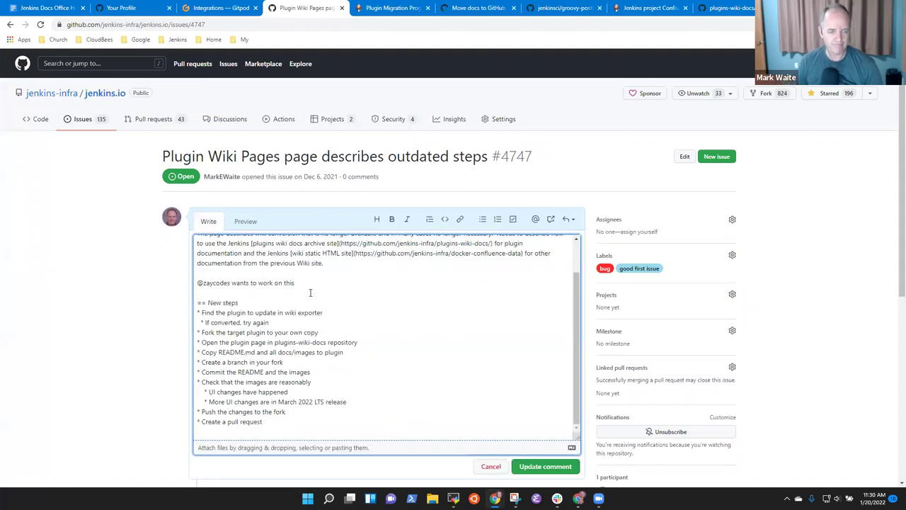
pyautogui.hotkey('shift', 'Right')
pyautogui.hotkey('shift', 'Right')
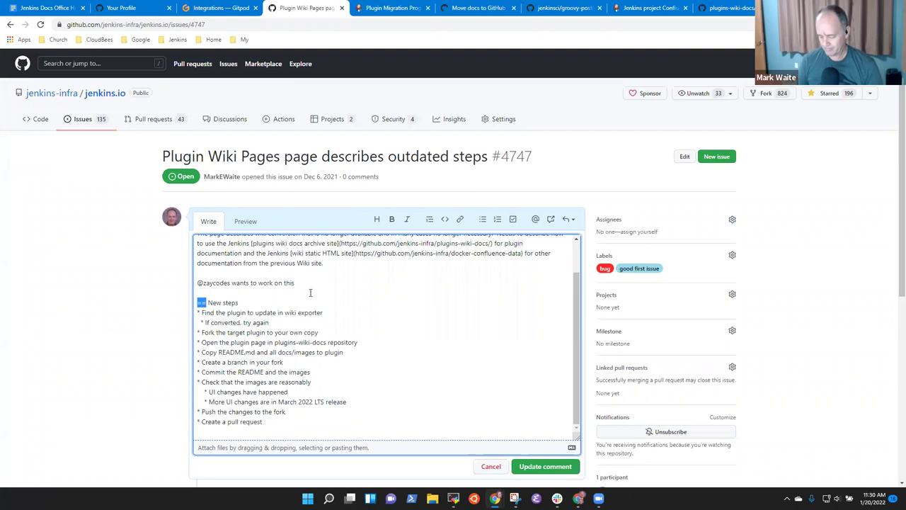
pyautogui.write('*')
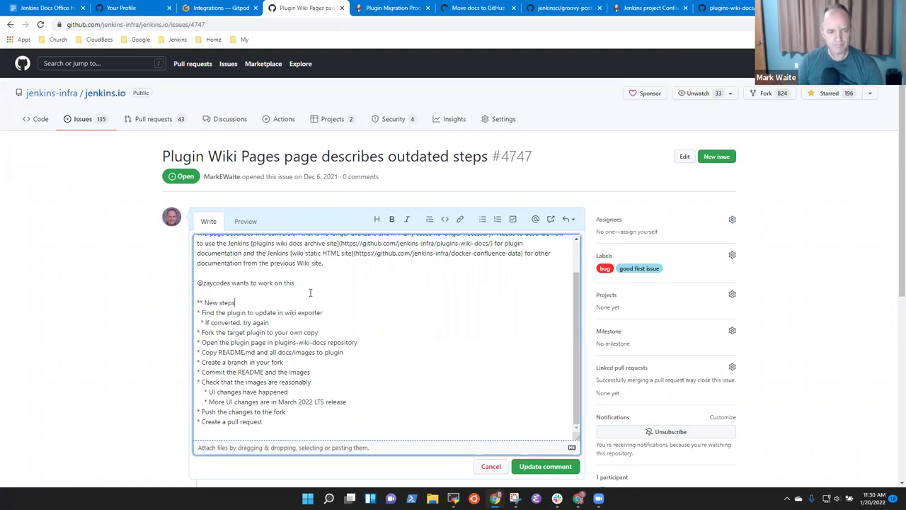
pyautogui.press('Return')
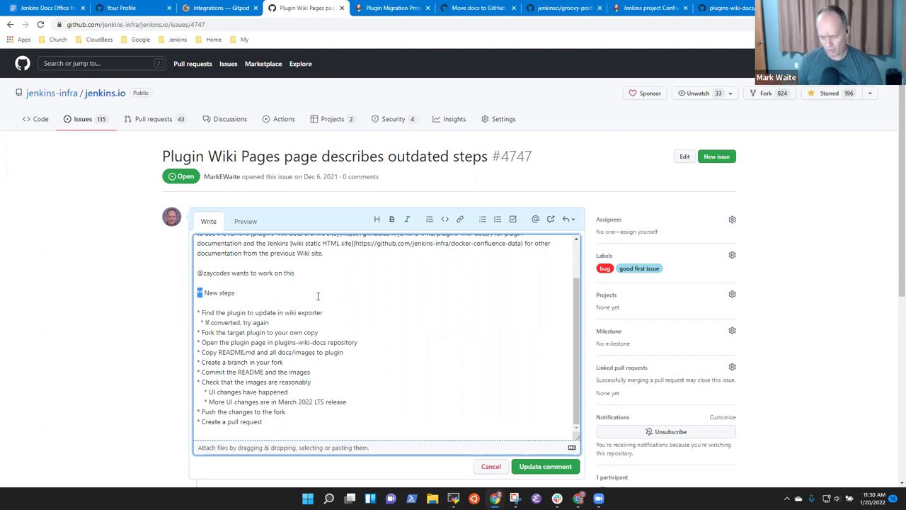
pyautogui.write('##')
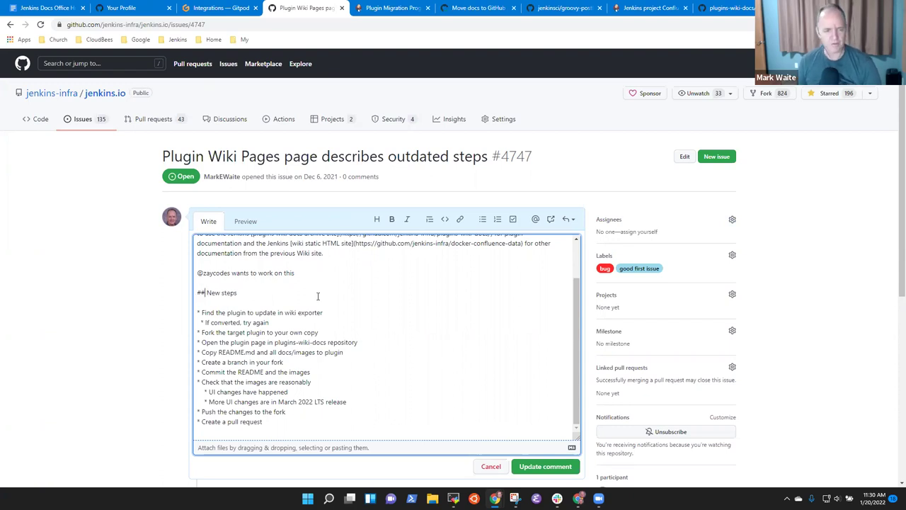
pyautogui.click(537, 467)
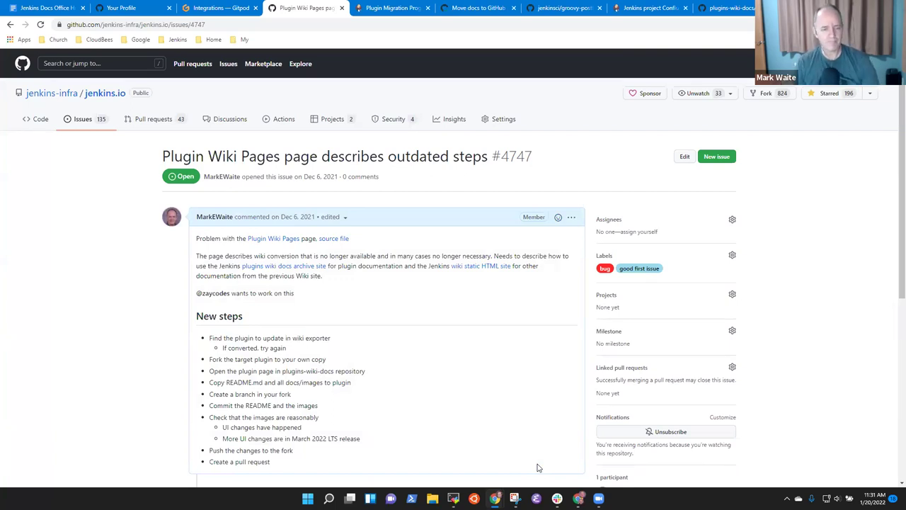
# Reload issue #4747 and check its comment timeline and assignees for updates.
pyautogui.scroll(-3, 559, 425)
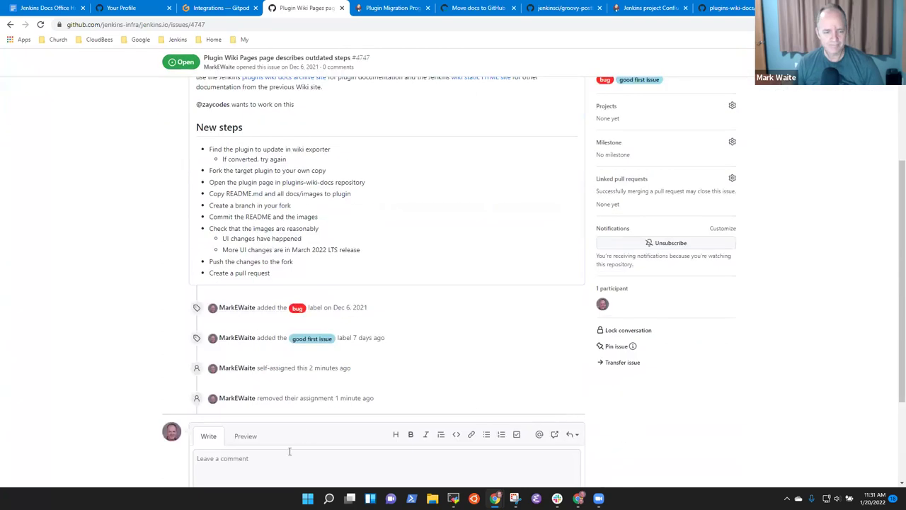
pyautogui.scroll(-2, 348, 421)
pyautogui.click(236, 335)
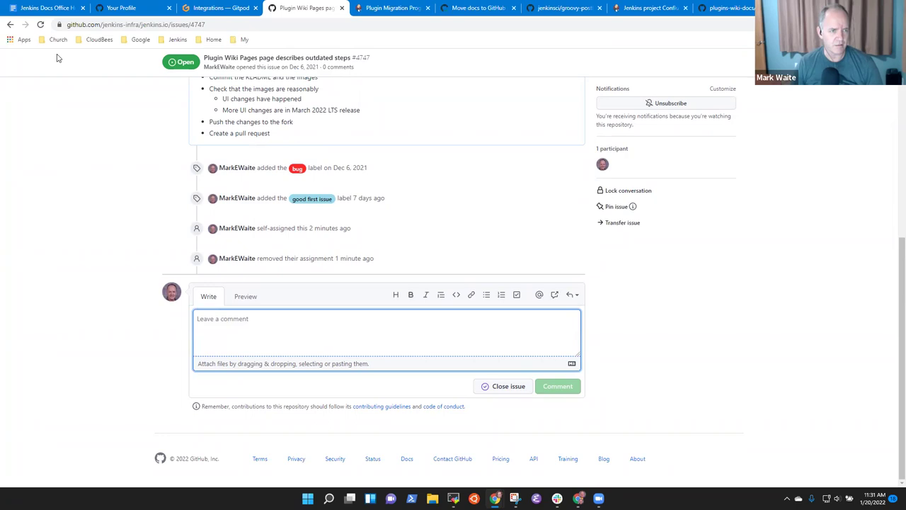
pyautogui.click(40, 25)
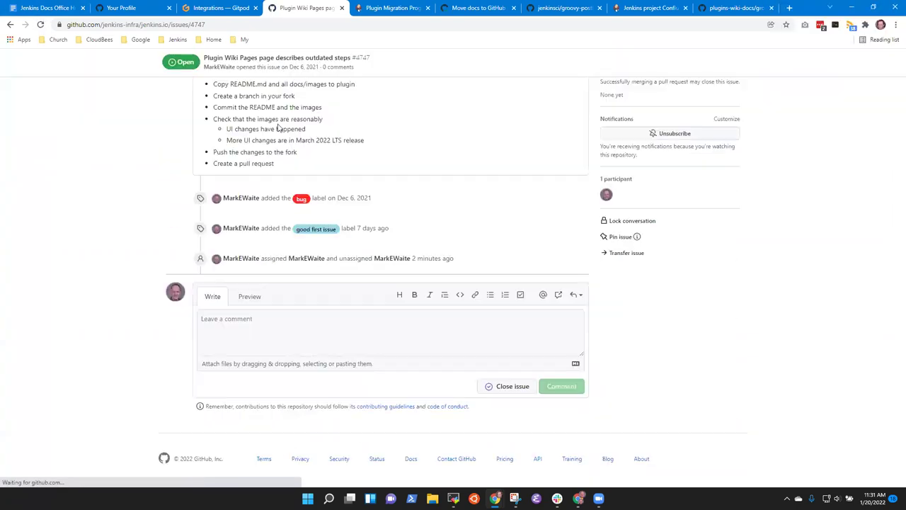
pyautogui.click(214, 25)
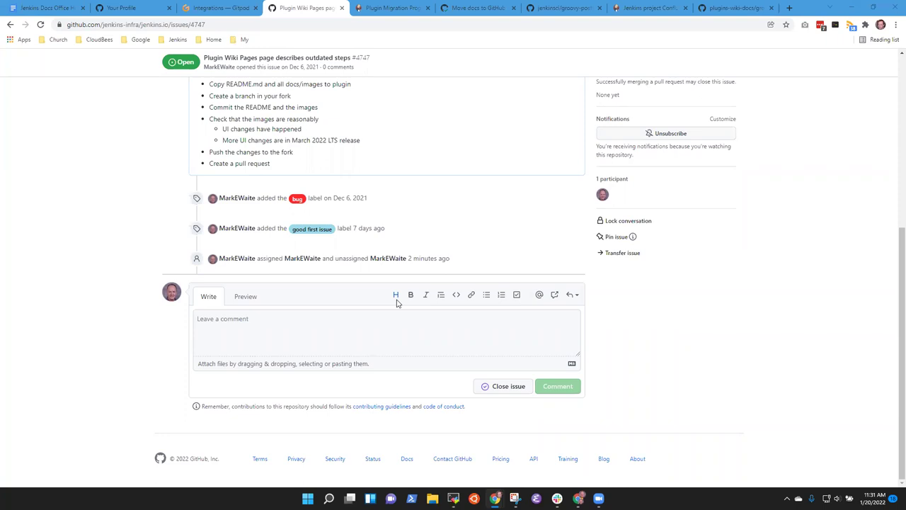
pyautogui.scroll(4, 399, 318)
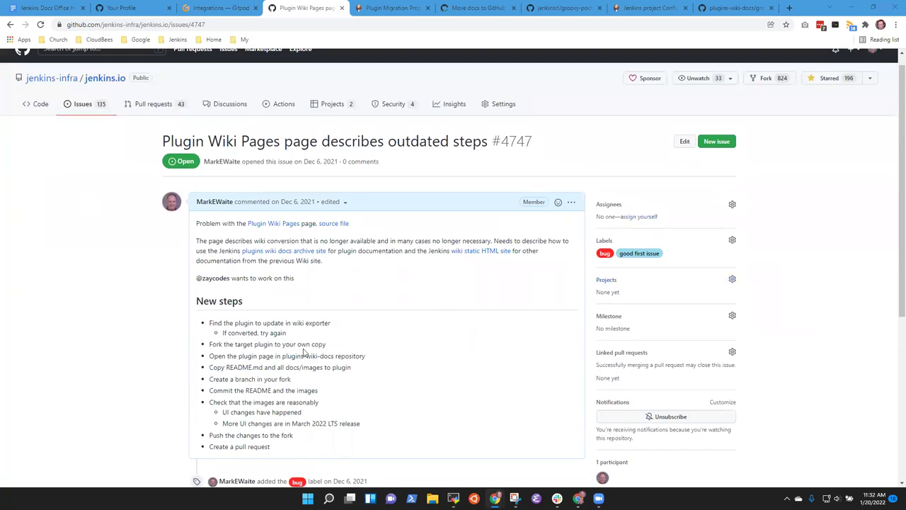
# Filter the jenkins.io repository's open issues by the "good first issue" label and open "Plugin Wiki Pages page describes outdated steps".
pyautogui.click(106, 79)
pyautogui.click(155, 121)
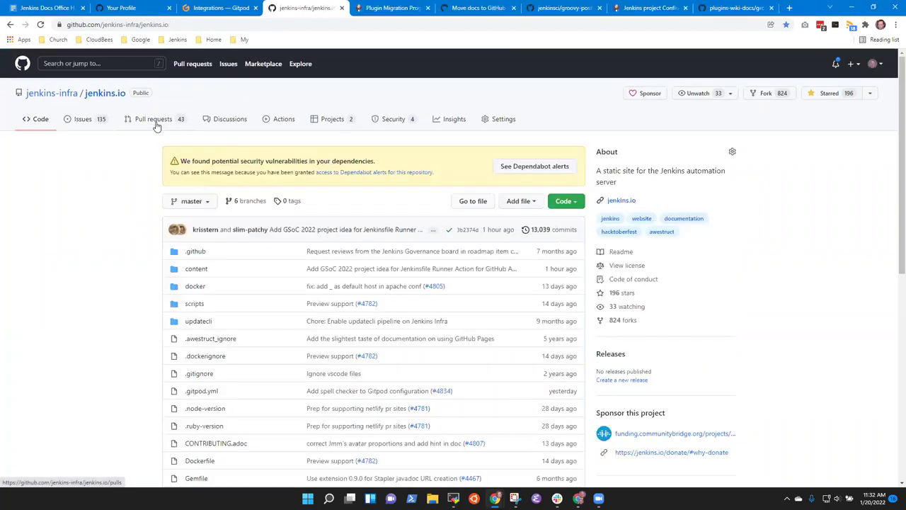
pyautogui.click(84, 119)
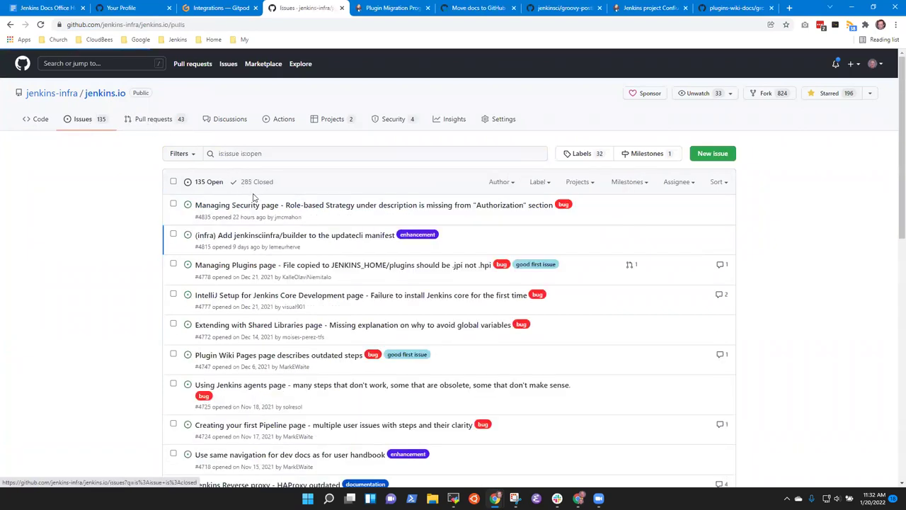
pyautogui.moveTo(235, 211)
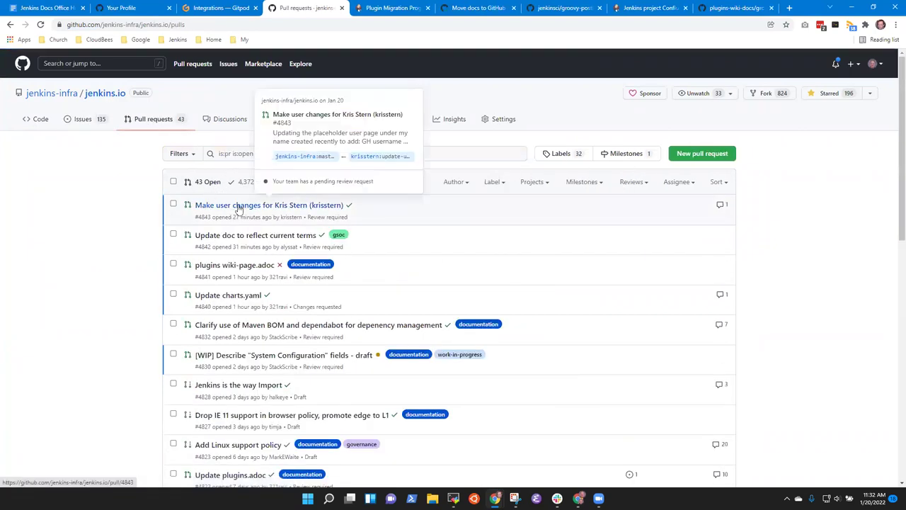
pyautogui.click(99, 122)
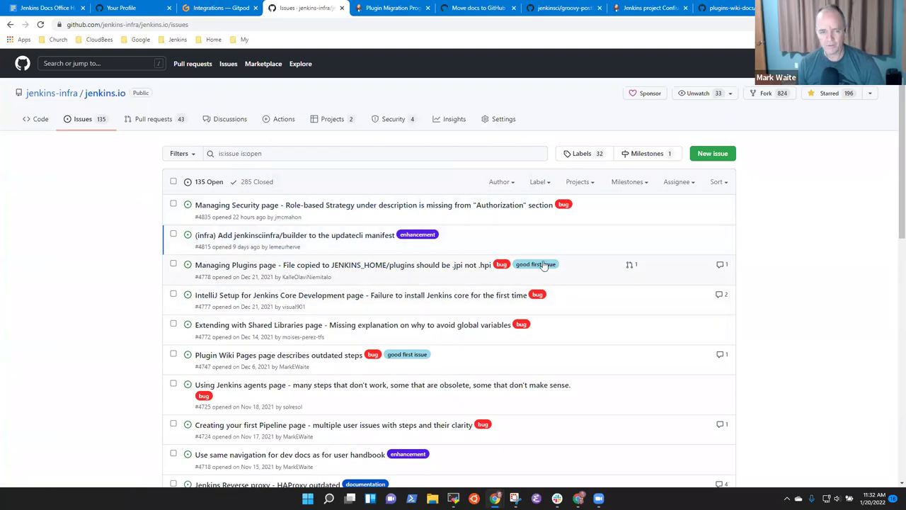
pyautogui.click(537, 264)
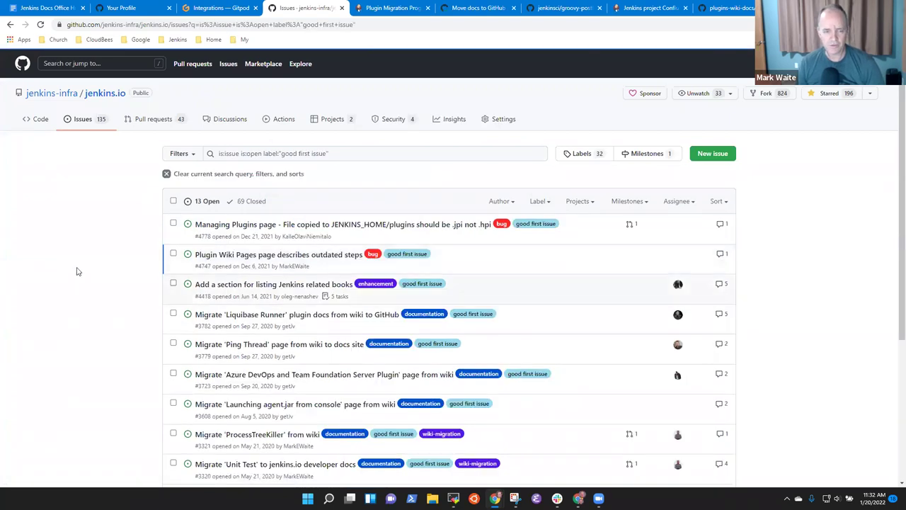
pyautogui.click(293, 254)
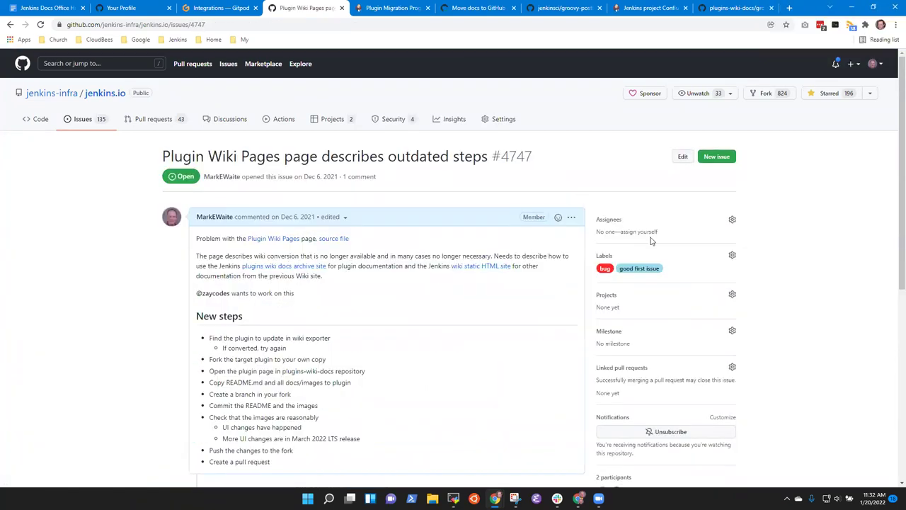
# Find the volunteering contributor by username and assign them to issue #4747.
pyautogui.click(614, 226)
pyautogui.write('zay')
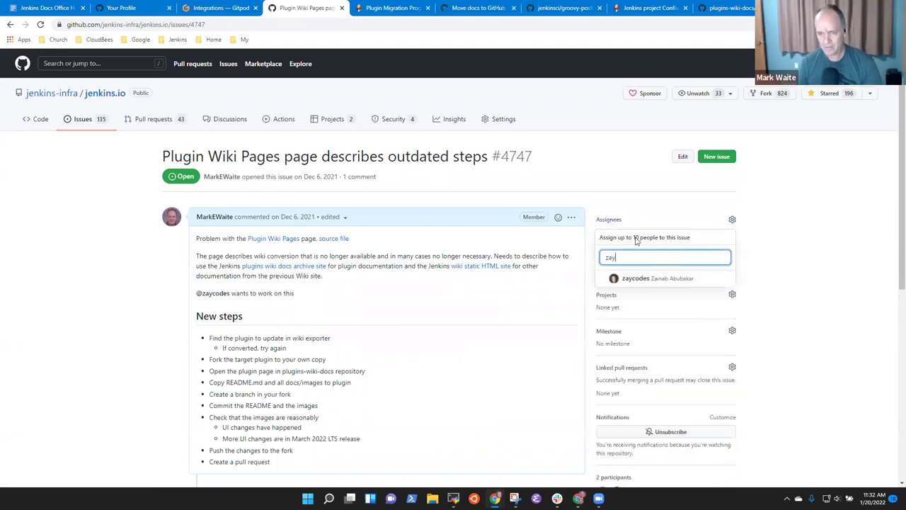
pyautogui.click(637, 278)
pyautogui.click(759, 271)
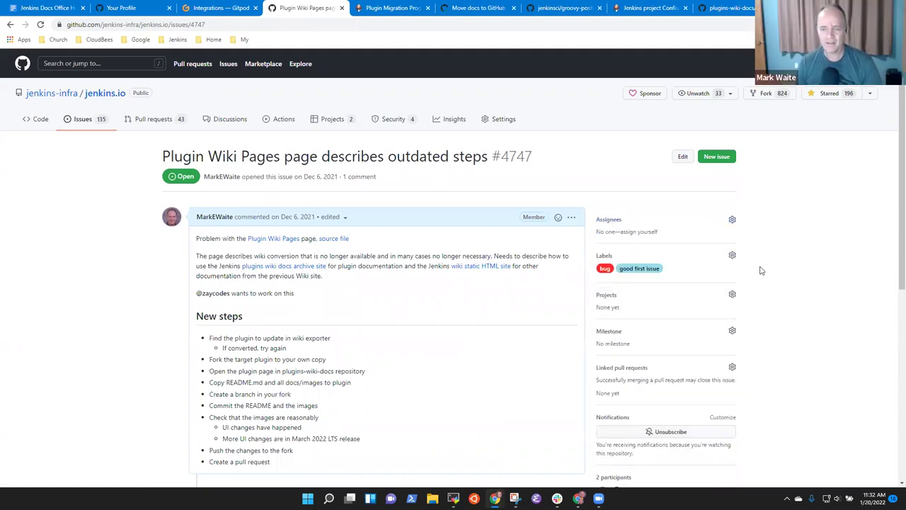
pyautogui.scroll(-5, 326, 323)
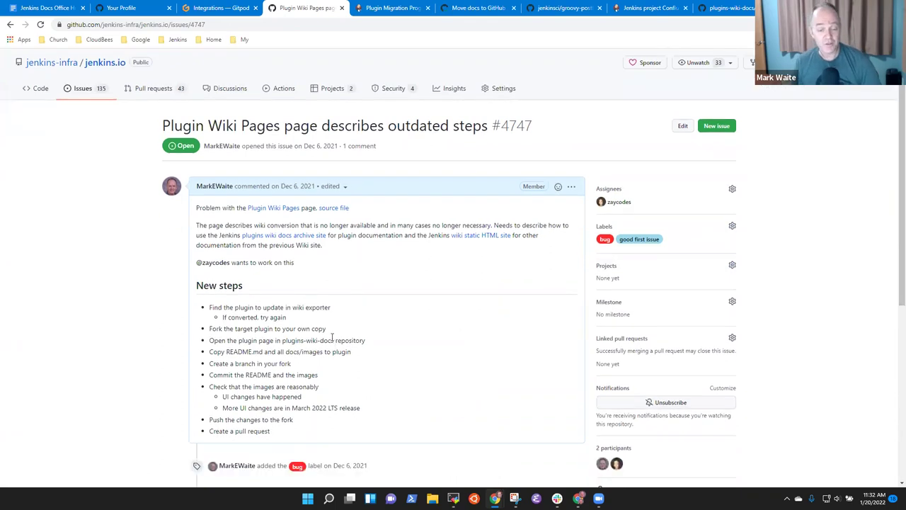
pyautogui.scroll(5, 414, 319)
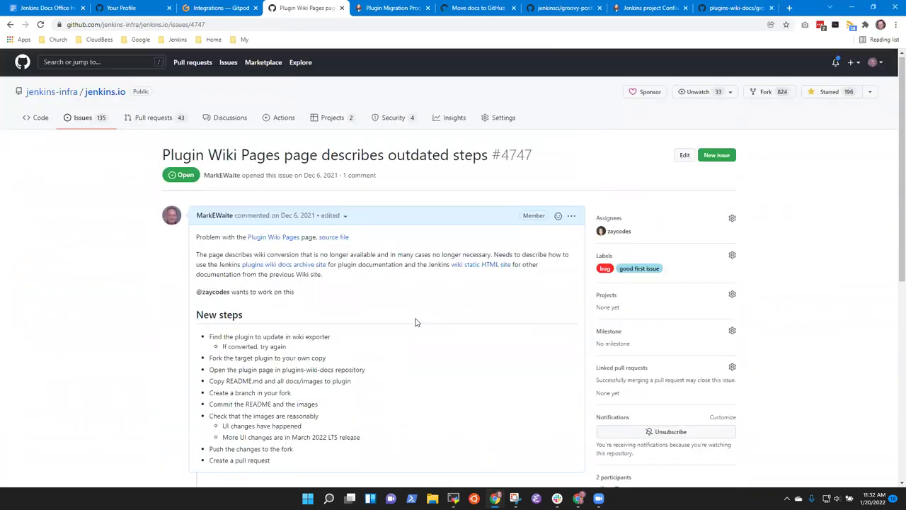
# View the repository's open issues, return to the Jenkins Docs Office Hours document, and highlight the "Open PRs" heading.
pyautogui.click(83, 119)
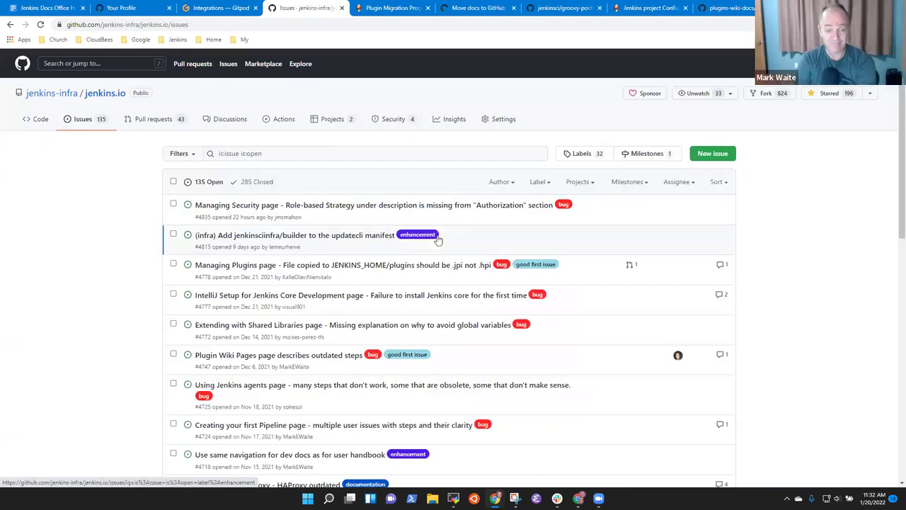
pyautogui.click(43, 8)
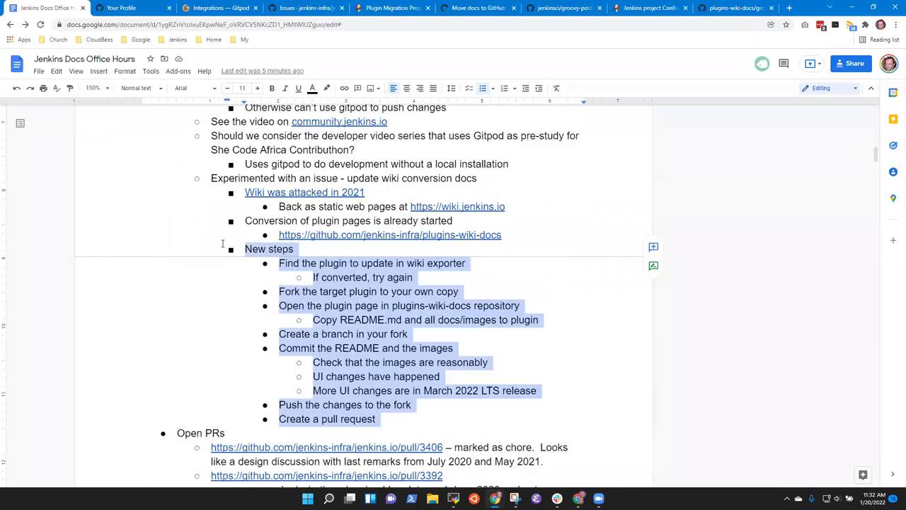
pyautogui.scroll(-5, 221, 177)
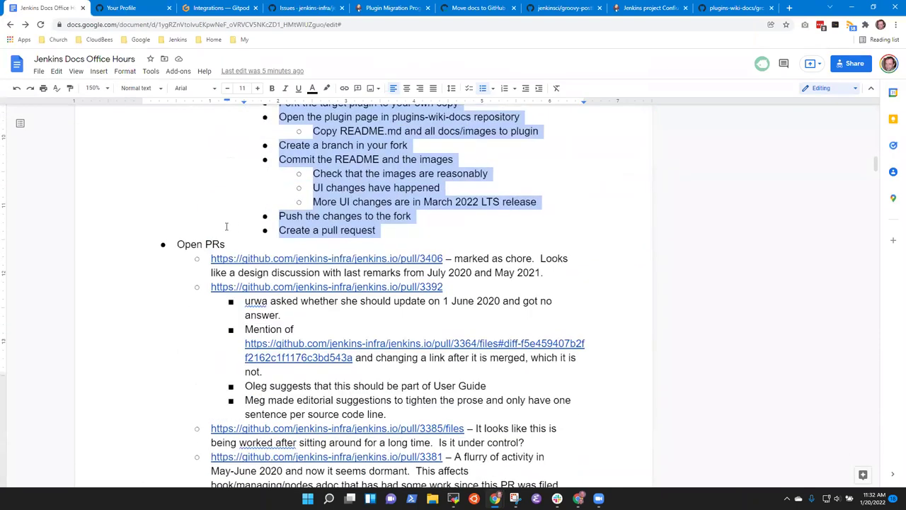
pyautogui.click(229, 150)
pyautogui.tripleClick(229, 150)
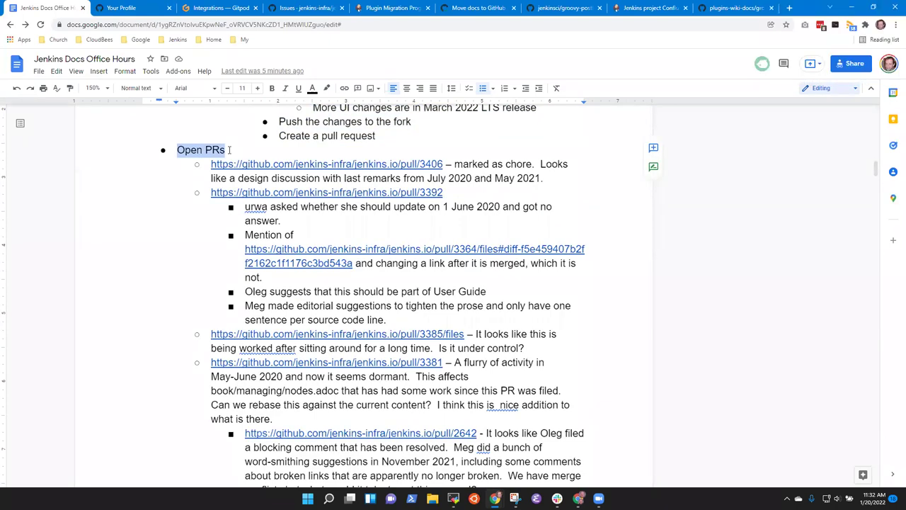
# Read through the pull requests and their comments listed under the "Open PRs" heading, from pull 3406 to pull 2642.
pyautogui.press('Down')
pyautogui.press('Down')
pyautogui.press('Down')
pyautogui.press('Down')
pyautogui.press('Down')
pyautogui.press('Down')
pyautogui.press('Down')
pyautogui.press('Down')
pyautogui.press('Down')
pyautogui.press('Down')
pyautogui.press('Down')
pyautogui.press('Down')
pyautogui.press('Down')
pyautogui.press('Down')
pyautogui.press('Down')
pyautogui.press('Down')
pyautogui.press('Down')
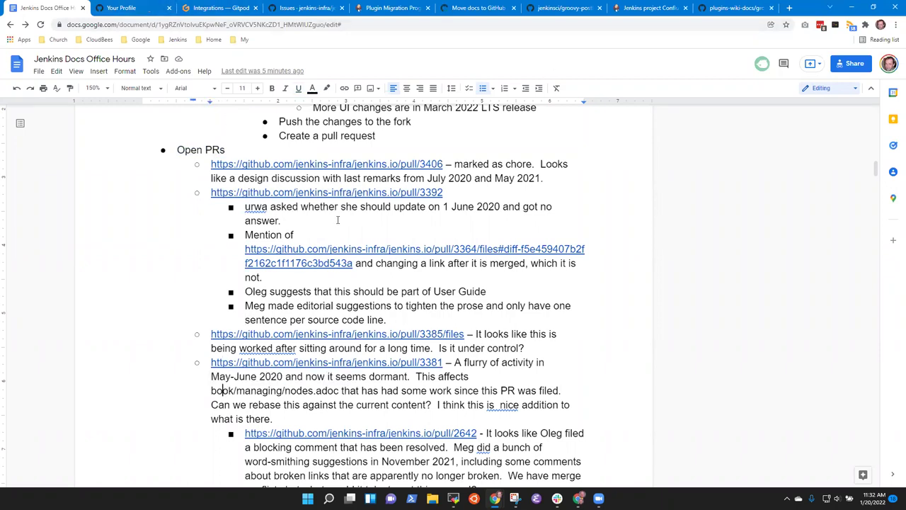
pyautogui.scroll(-3, 338, 220)
pyautogui.scroll(2, 284, 146)
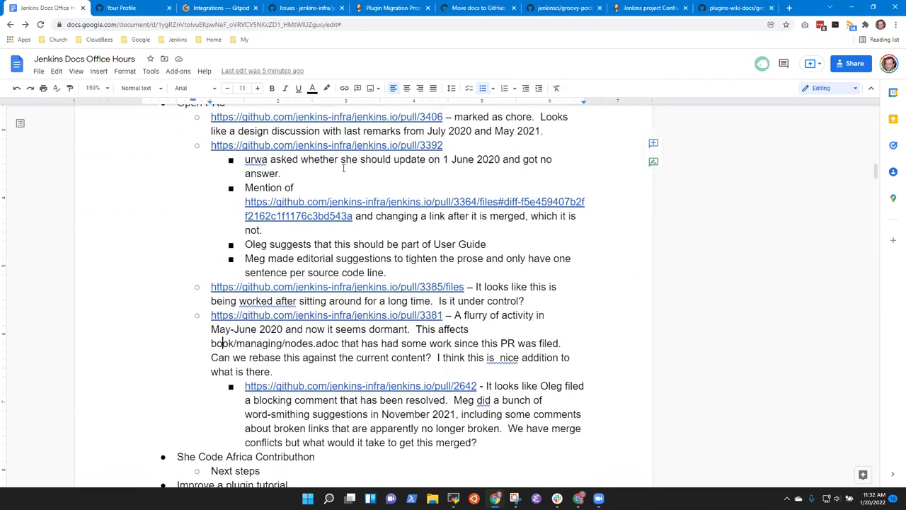
pyautogui.scroll(1, 345, 168)
pyautogui.scroll(-1, 347, 169)
# Copy all sub-items of "She Code Africa Contributhon idea review" from the earlier meeting notes, ending with "Need to do some advance testing with volunteers in Africa".
pyautogui.scroll(-12, 305, 376)
pyautogui.click(305, 377)
pyautogui.scroll(-15, 304, 377)
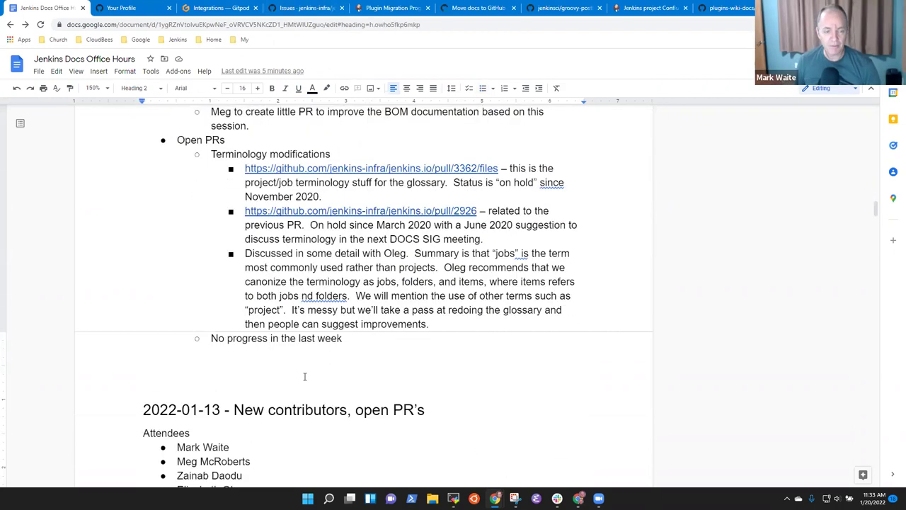
pyautogui.press('Up')
pyautogui.press('Down')
pyautogui.press('Down')
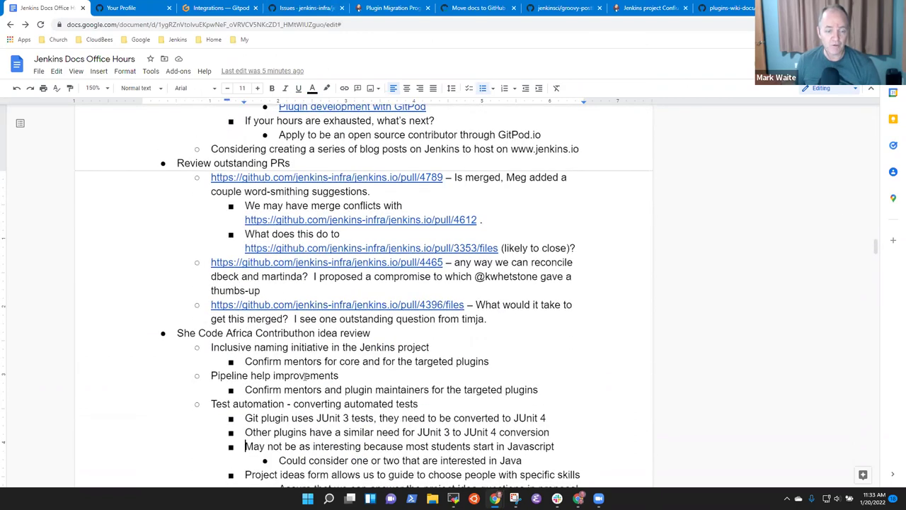
pyautogui.press('Down')
pyautogui.press('Down')
pyautogui.press('Up')
pyautogui.press('Up')
pyautogui.press('Up')
pyautogui.press('Down')
pyautogui.press('Down')
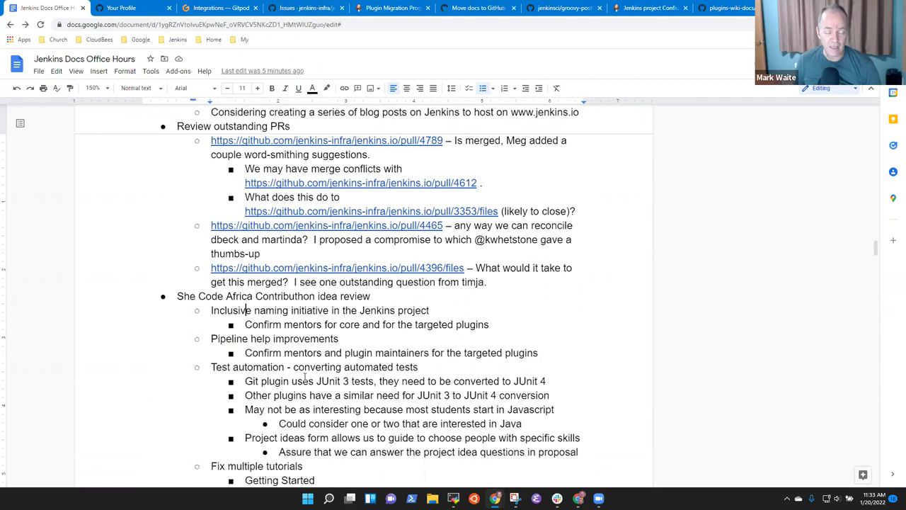
pyautogui.hotkey('shift', 'Down')
pyautogui.hotkey('shift', 'Down')
pyautogui.hotkey('shift', 'Down')
pyautogui.hotkey('shift', 'Down')
pyautogui.hotkey('shift', 'Down')
pyautogui.hotkey('shift', 'Down')
pyautogui.hotkey('shift', 'Down')
pyautogui.hotkey('shift', 'Down')
pyautogui.hotkey('shift', 'Down')
pyautogui.hotkey('shift', 'Down')
pyautogui.hotkey('shift', 'Down')
pyautogui.hotkey('shift', 'Down')
pyautogui.hotkey('shift', 'Down')
pyautogui.hotkey('shift', 'Down')
pyautogui.hotkey('shift', 'Down')
pyautogui.hotkey('shift', 'Down')
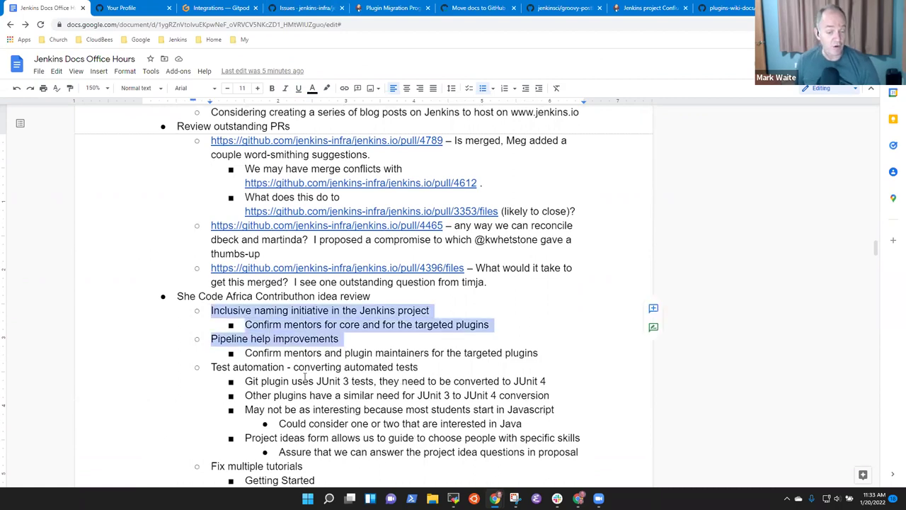
pyautogui.hotkey('shift', 'Down')
pyautogui.hotkey('shift', 'Down')
pyautogui.hotkey('shift', 'Down')
pyautogui.hotkey('shift', 'Down')
pyautogui.hotkey('shift', 'Down')
pyautogui.hotkey('shift', 'Down')
pyautogui.hotkey('shift', 'Down')
pyautogui.hotkey('shift', 'Down')
pyautogui.hotkey('shift', 'Down')
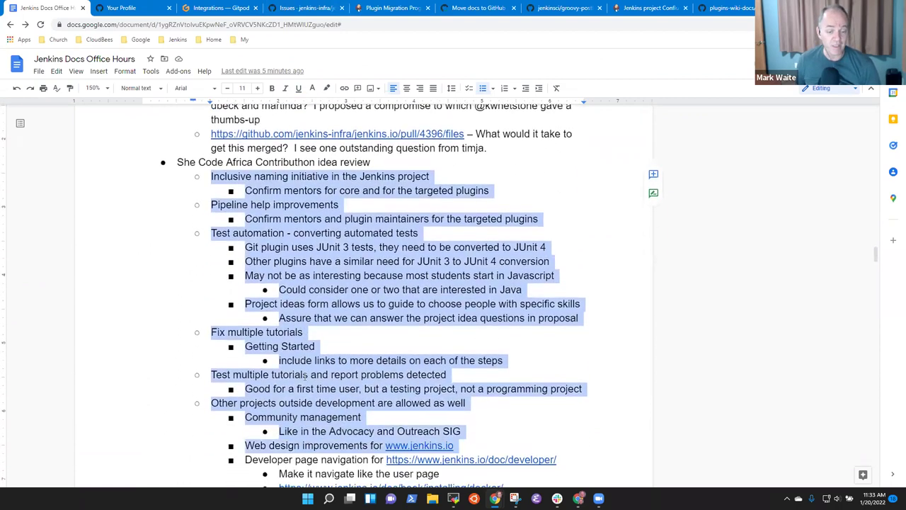
pyautogui.hotkey('shift', 'Down')
pyautogui.hotkey('shift', 'Down')
pyautogui.hotkey('shift', 'Down')
pyautogui.hotkey('shift', 'Down')
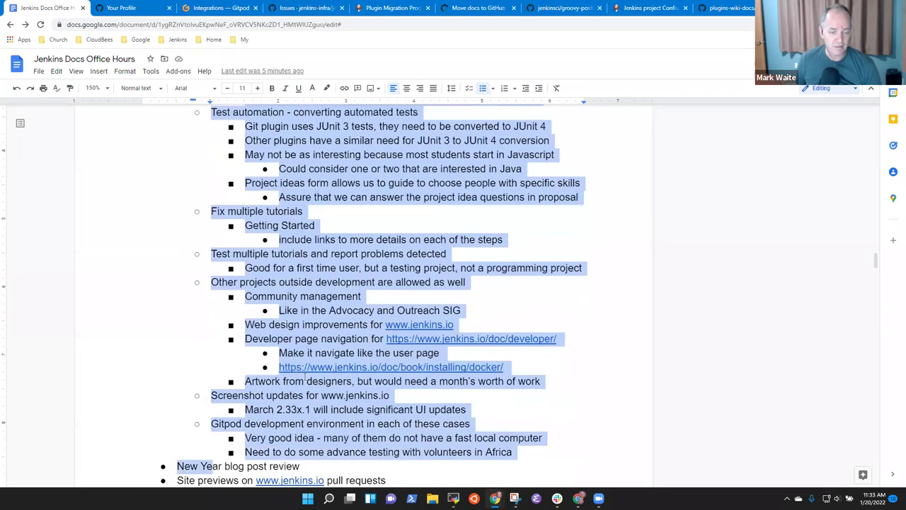
pyautogui.hotkey('shift', 'Left')
pyautogui.hotkey('shift', 'Left')
pyautogui.hotkey('shift', 'Left')
pyautogui.hotkey('shift', 'Left')
pyautogui.hotkey('shift', 'Left')
pyautogui.hotkey('shift', 'Left')
pyautogui.hotkey('shift', 'Left')
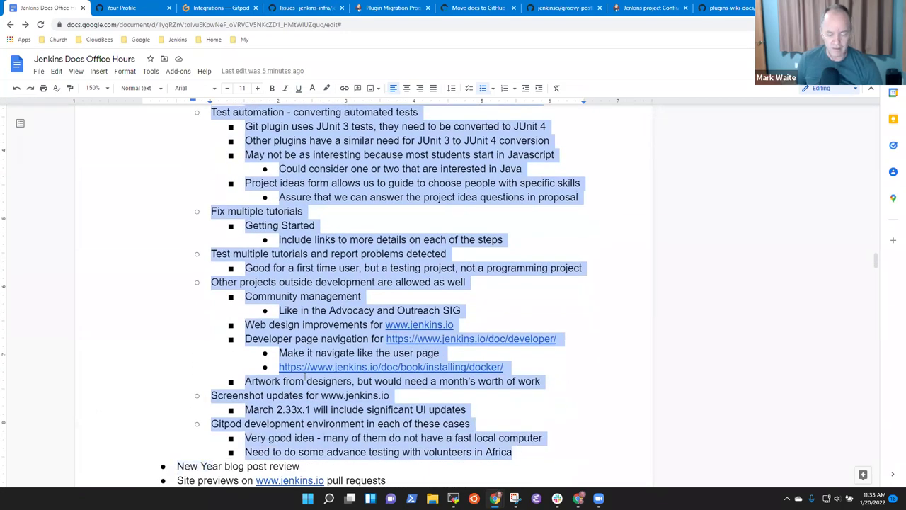
pyautogui.press('Left')
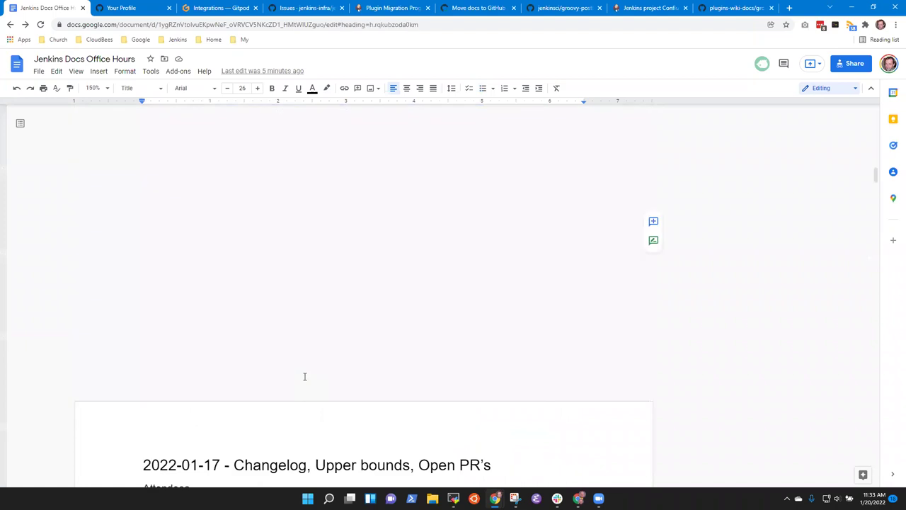
# Replace "Next steps" under "She Code Africa Contributhon" in the current meeting's agenda with the copied list of project ideas.
pyautogui.press('Down')
pyautogui.press('Down')
pyautogui.press('Down')
pyautogui.press('Down')
pyautogui.press('Down')
pyautogui.press('Down')
pyautogui.press('Down')
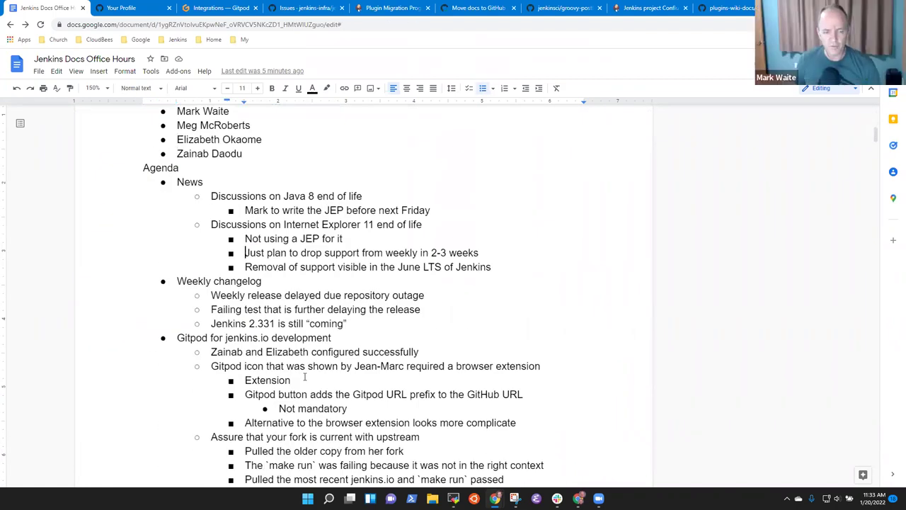
pyautogui.press('Down')
pyautogui.press('Down')
pyautogui.press('Down')
pyautogui.press('Down')
pyautogui.press('Down')
pyautogui.press('Down')
pyautogui.press('Down')
pyautogui.press('Down')
pyautogui.press('Down')
pyautogui.press('Down')
pyautogui.press('Down')
pyautogui.press('Down')
pyautogui.press('Down')
pyautogui.press('Down')
pyautogui.press('Down')
pyautogui.press('Down')
pyautogui.press('Down')
pyautogui.press('Down')
pyautogui.press('Down')
pyautogui.press('Down')
pyautogui.press('Down')
pyautogui.press('Down')
pyautogui.press('Down')
pyautogui.press('Down')
pyautogui.press('Down')
pyautogui.press('Down')
pyautogui.press('Down')
pyautogui.press('Down')
pyautogui.press('Down')
pyautogui.press('Down')
pyautogui.press('Down')
pyautogui.press('Down')
pyautogui.press('Down')
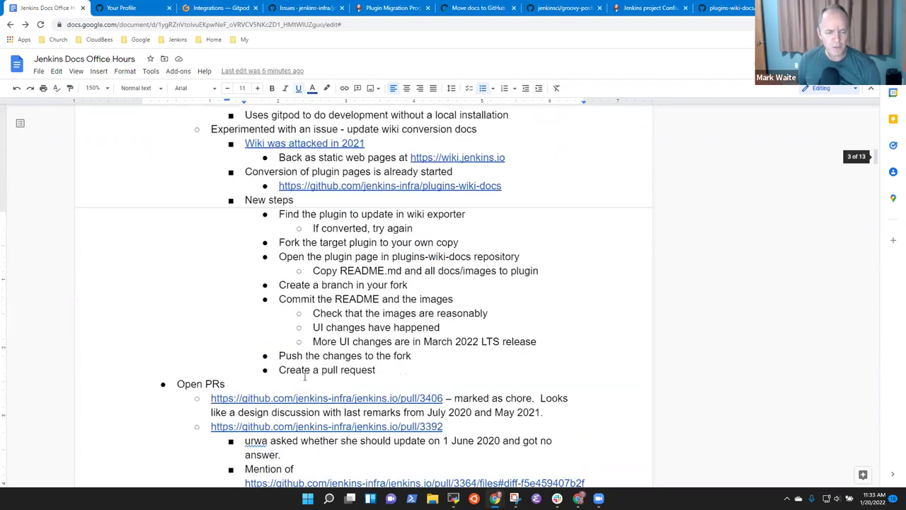
pyautogui.press('Up')
pyautogui.press('Up')
pyautogui.press('Up')
pyautogui.press('Up')
pyautogui.press('Up')
pyautogui.press('Up')
pyautogui.press('Up')
pyautogui.press('Up')
pyautogui.press('Up')
pyautogui.press('Up')
pyautogui.press('Up')
pyautogui.press('Up')
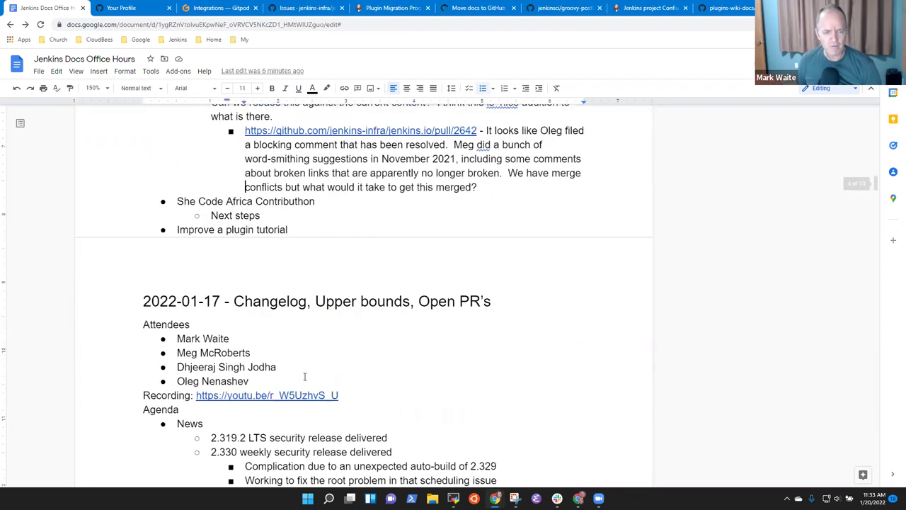
pyautogui.hotkey('shift', 'End')
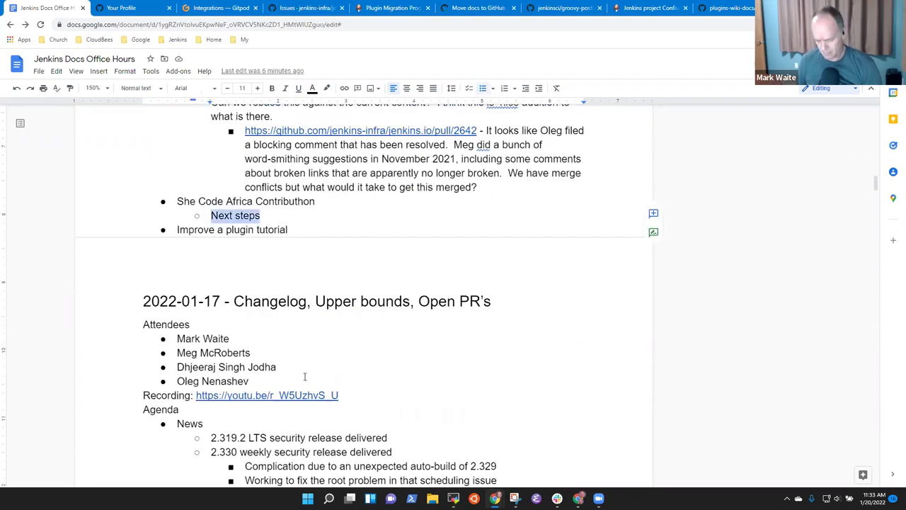
pyautogui.hotkey('ctrl', 'v')
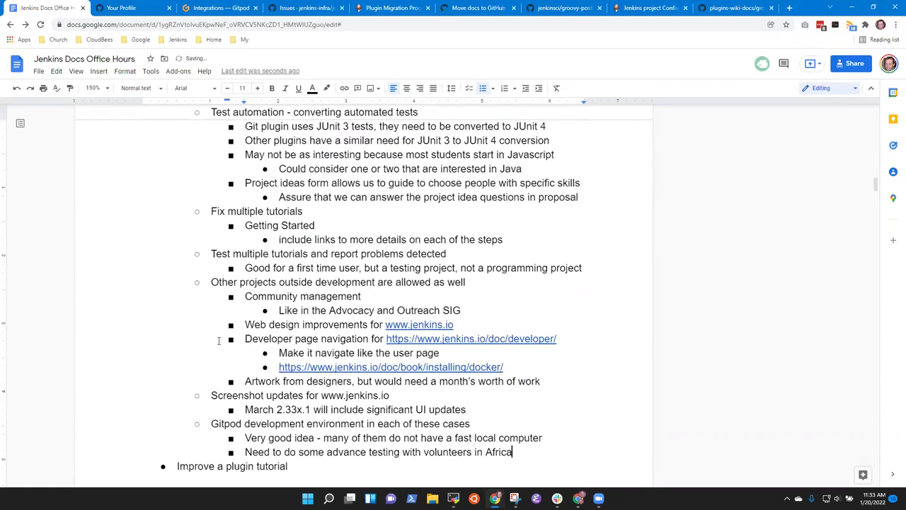
# Highlight in turn the inclusive naming idea, the "Confirm mentors and plugin maintainers" item and "Test automation - converting automated tests" in the pasted list.
pyautogui.scroll(1, 255, 304)
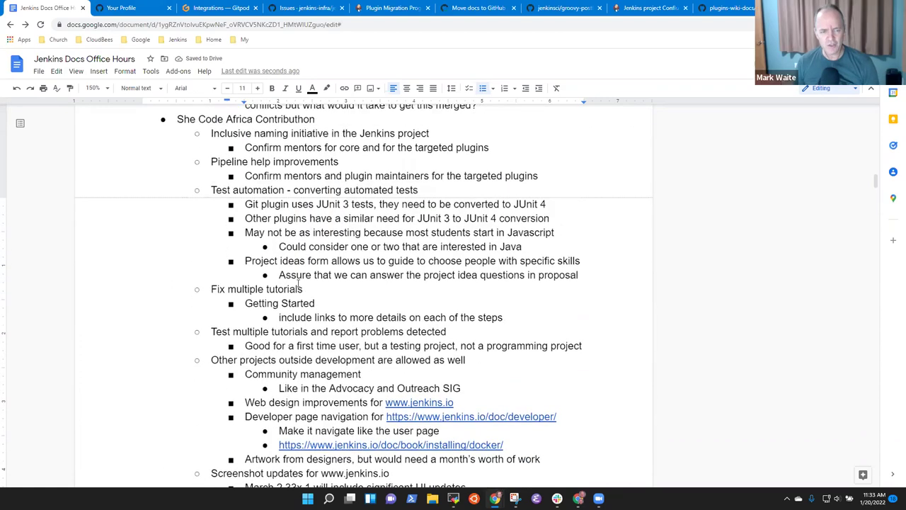
pyautogui.scroll(1, 296, 281)
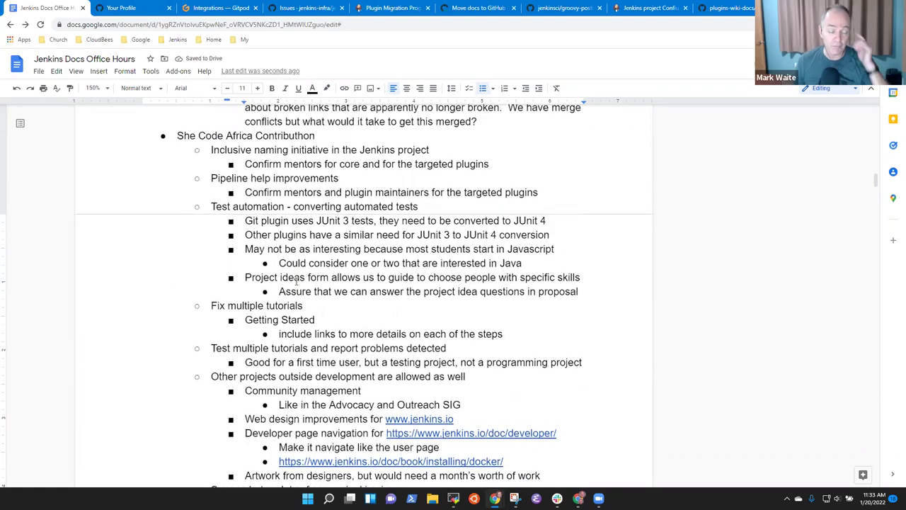
pyautogui.click(326, 150)
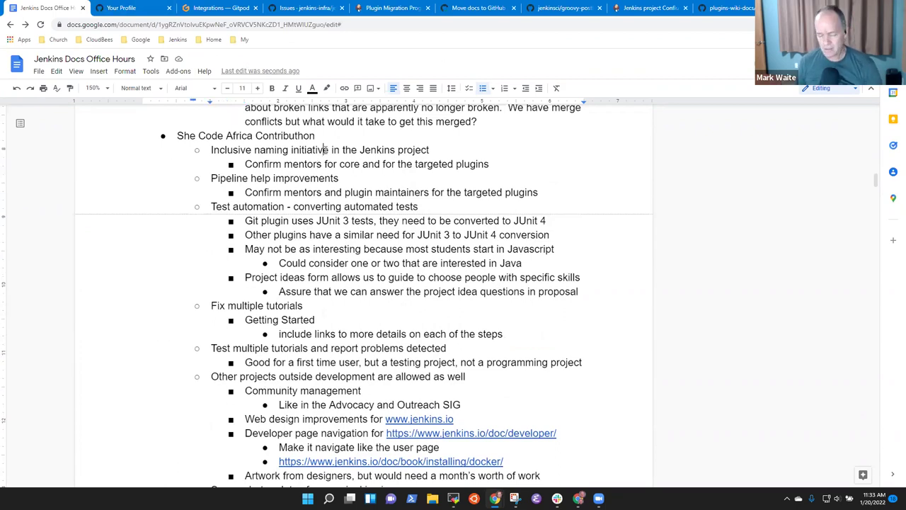
pyautogui.hotkey('shift', 'End')
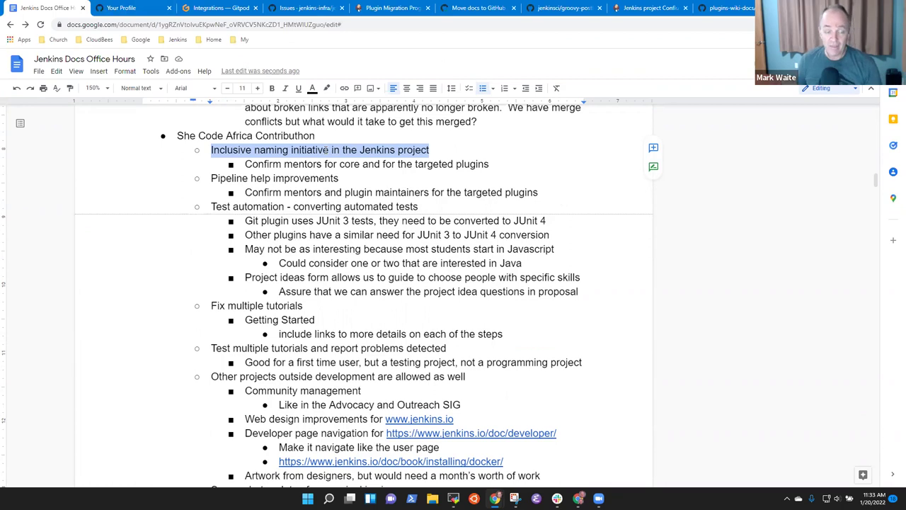
pyautogui.press('Down')
pyautogui.press('Down')
pyautogui.press('Down')
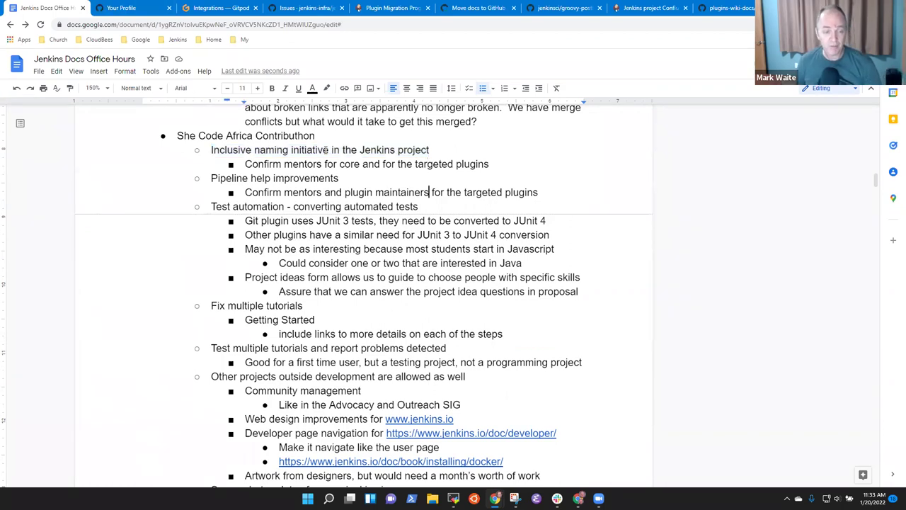
pyautogui.press('Home')
pyautogui.hotkey('shift', 'End')
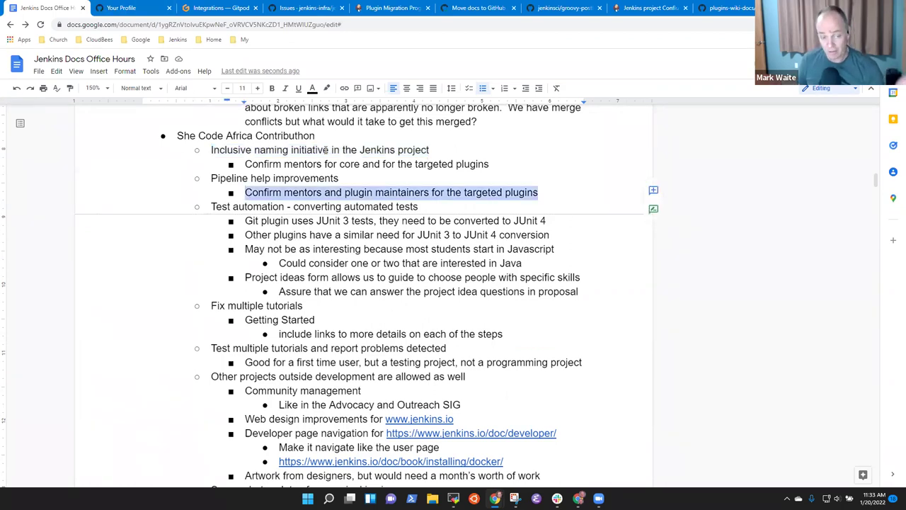
pyautogui.press('Down')
pyautogui.press('Down')
pyautogui.press('Up')
pyautogui.hotkey('shift', 'End')
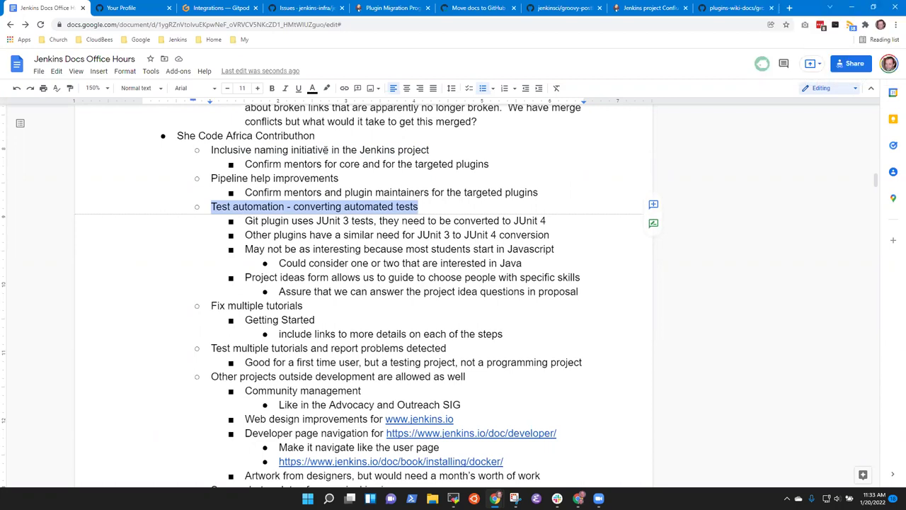
# Go through the items below "Test automation - converting automated tests" in the pasted Contributhon list.
pyautogui.press('Down')
pyautogui.press('Down')
pyautogui.press('Down')
pyautogui.press('Down')
pyautogui.press('Down')
pyautogui.press('Down')
pyautogui.press('Down')
pyautogui.press('Down')
pyautogui.press('Down')
pyautogui.press('Down')
pyautogui.press('Down')
pyautogui.press('Down')
pyautogui.press('Down')
pyautogui.press('Down')
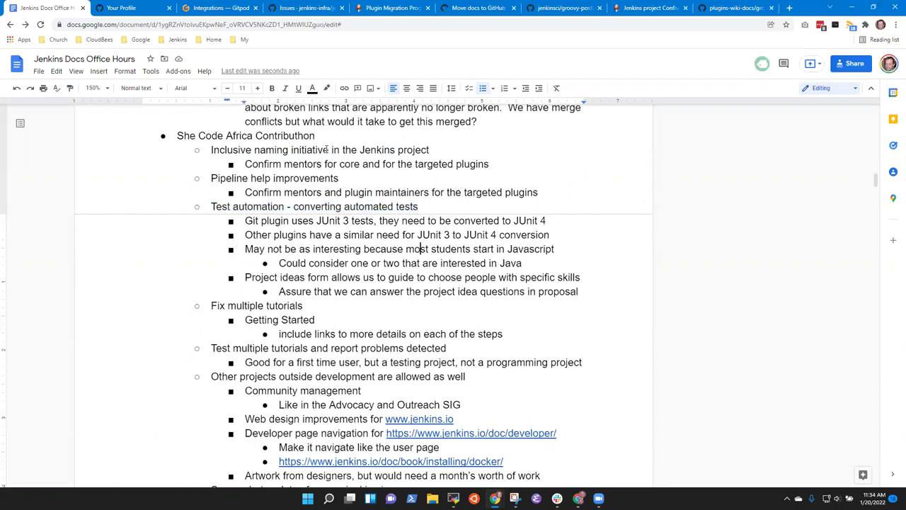
pyautogui.press('Up')
pyautogui.press('Up')
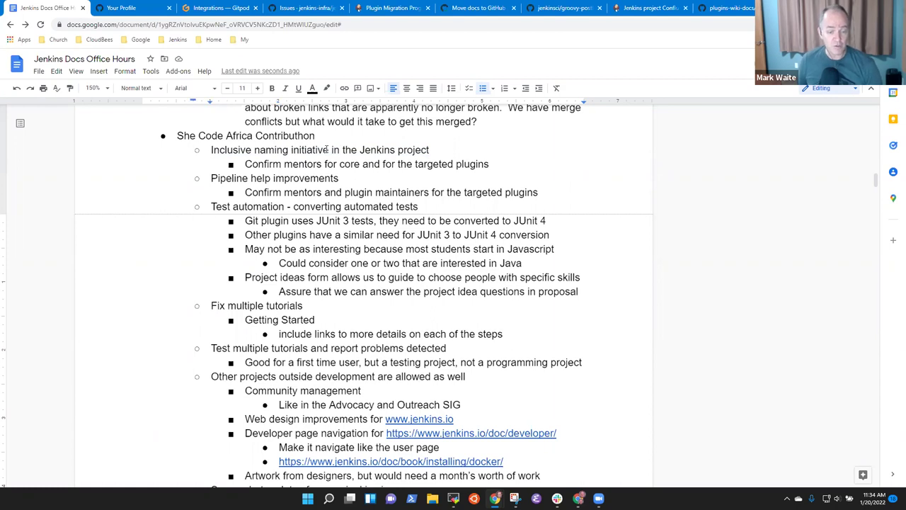
pyautogui.press('Up')
pyautogui.press('Up')
pyautogui.press('Down')
pyautogui.press('Down')
pyautogui.press('Down')
pyautogui.press('Down')
pyautogui.press('Down')
pyautogui.press('Down')
pyautogui.press('Down')
pyautogui.press('Down')
pyautogui.press('Down')
pyautogui.press('Down')
pyautogui.press('Down')
pyautogui.press('Down')
pyautogui.press('Down')
pyautogui.press('Down')
pyautogui.press('Up')
pyautogui.press('Up')
pyautogui.press('Up')
pyautogui.press('Up')
pyautogui.press('Home')
pyautogui.hotkey('shift', 'End')
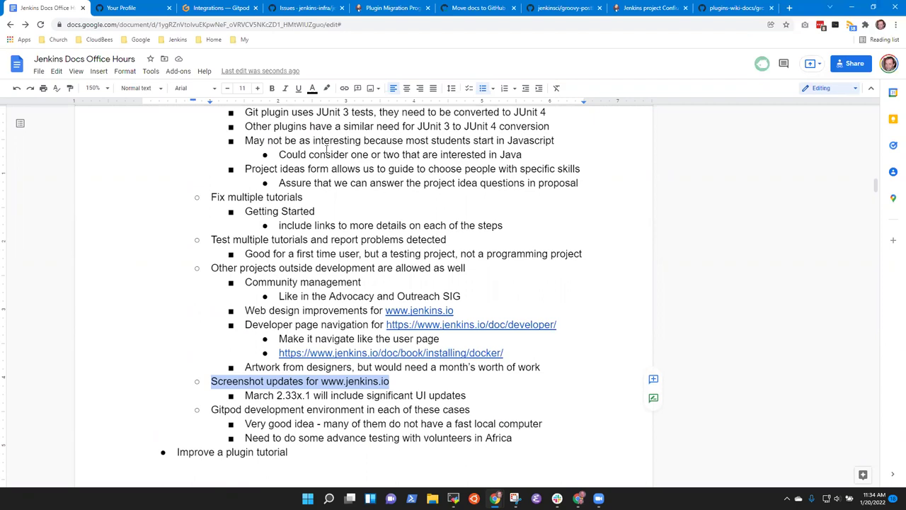
pyautogui.press('Down')
pyautogui.press('Down')
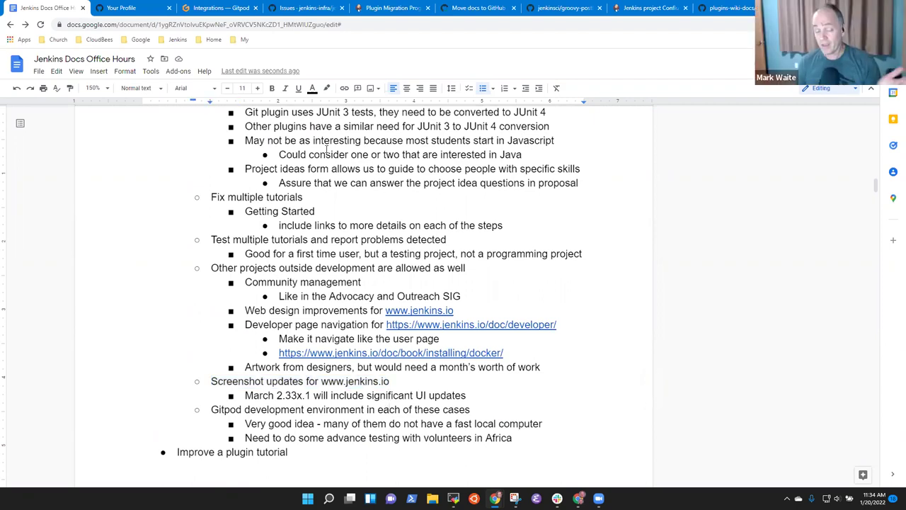
# Go back up to the "Open PRs" agenda item and look over its listed jenkins.io pull requests.
pyautogui.press('pageup')
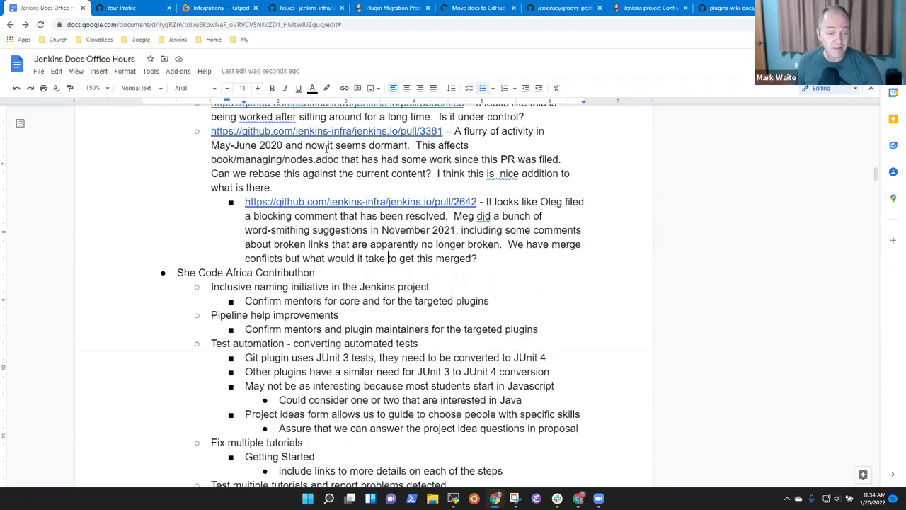
pyautogui.press('pageup')
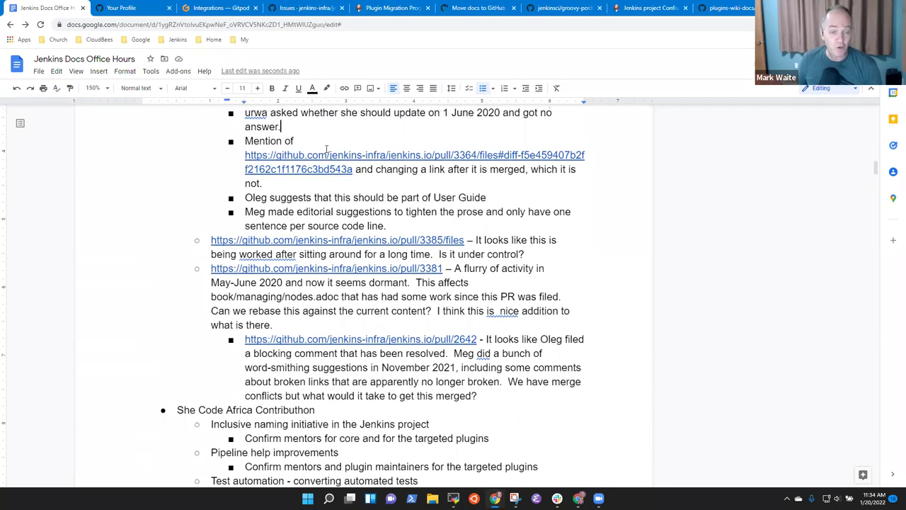
pyautogui.press('Up')
pyautogui.press('Up')
pyautogui.press('Up')
pyautogui.press('Up')
pyautogui.press('Up')
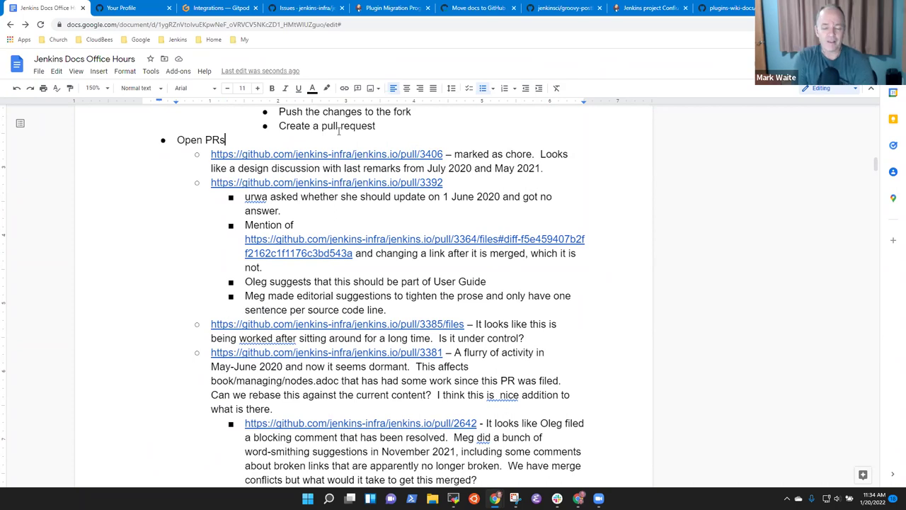
pyautogui.scroll(-3, 412, 191)
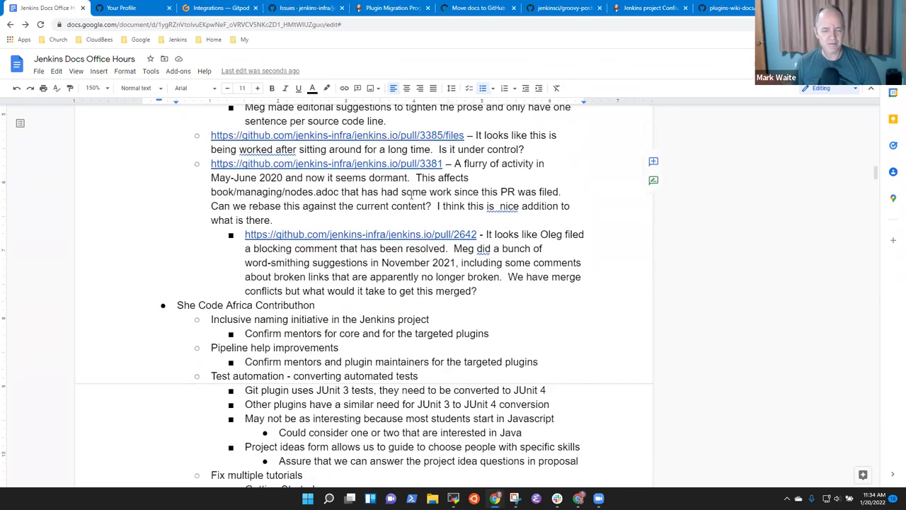
pyautogui.scroll(2, 410, 196)
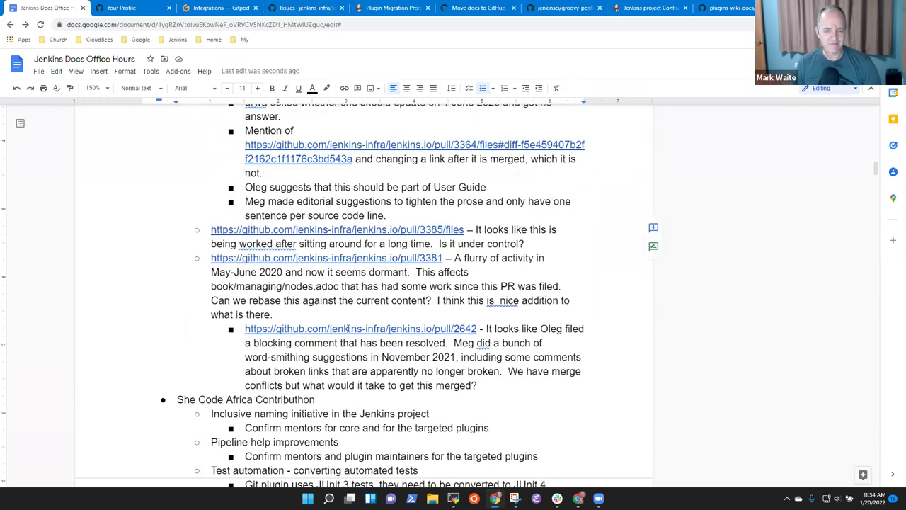
# Go to the jenkins-infra/jenkins.io repository on GitHub and open the pull request "Clarify use of Maven BOM and dependabot for depenency management".
pyautogui.click(124, 8)
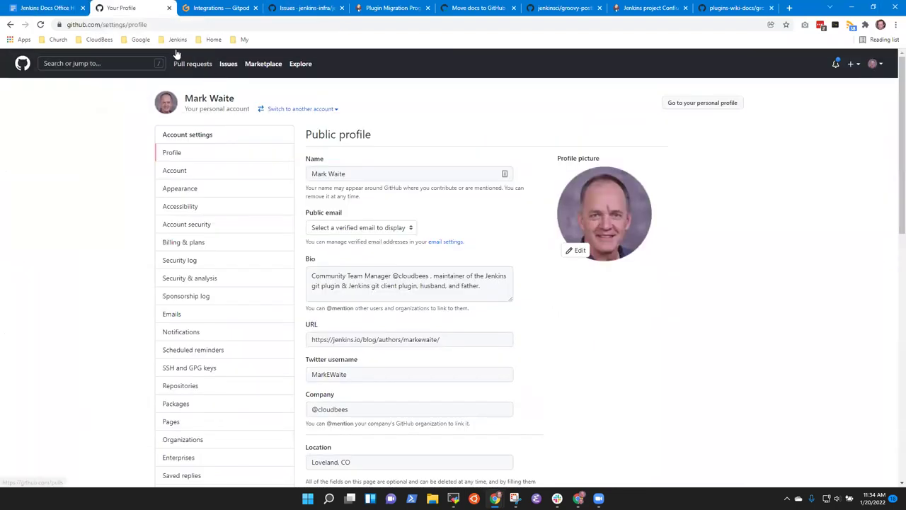
pyautogui.click(178, 39)
pyautogui.moveTo(199, 126)
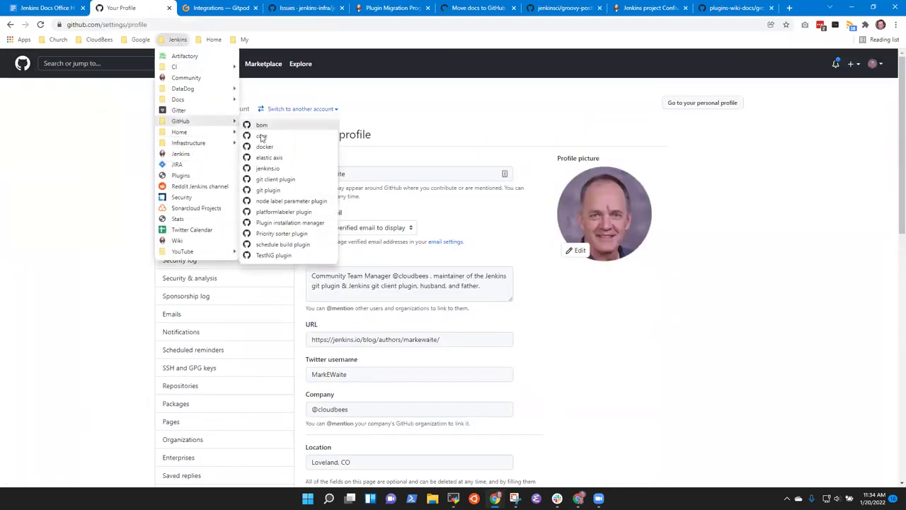
pyautogui.click(263, 170)
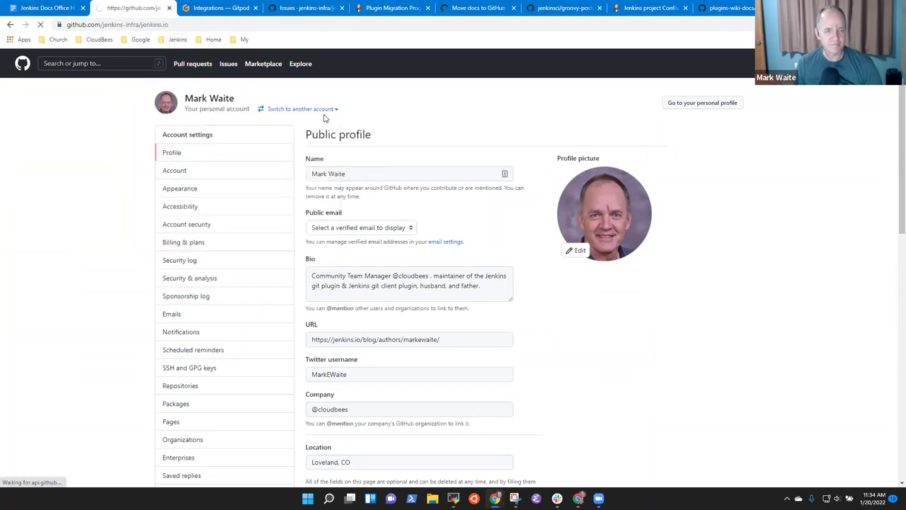
pyautogui.click(157, 122)
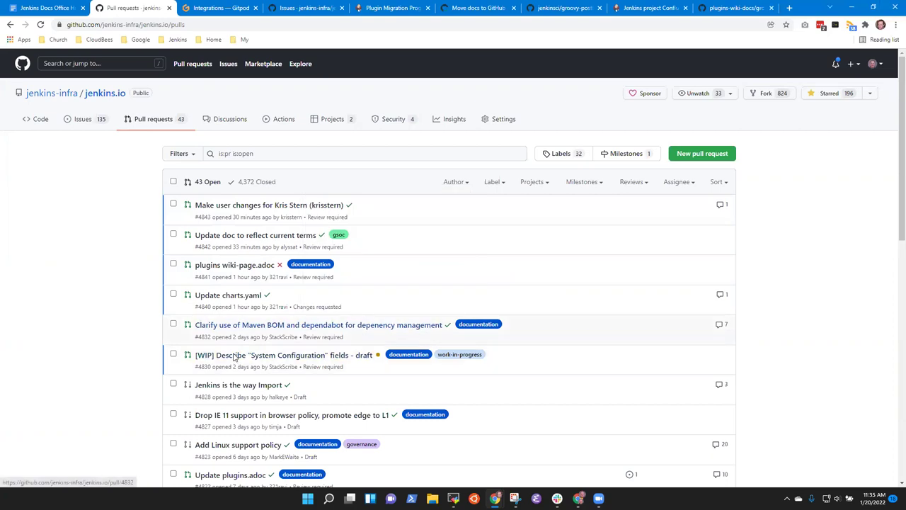
pyautogui.click(253, 325)
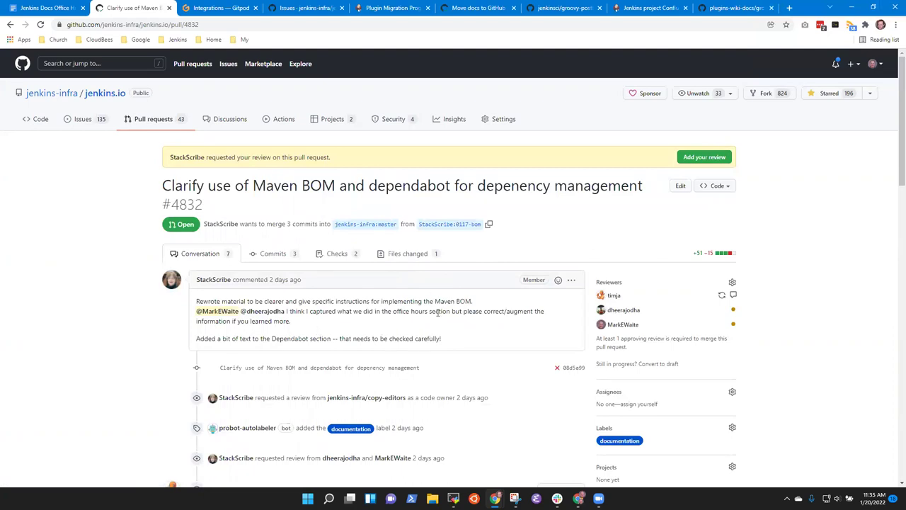
# Read through the pull request's conversation, including the review comments on dependency-management.adoc, the commits and the merge checks.
pyautogui.scroll(-5, 439, 312)
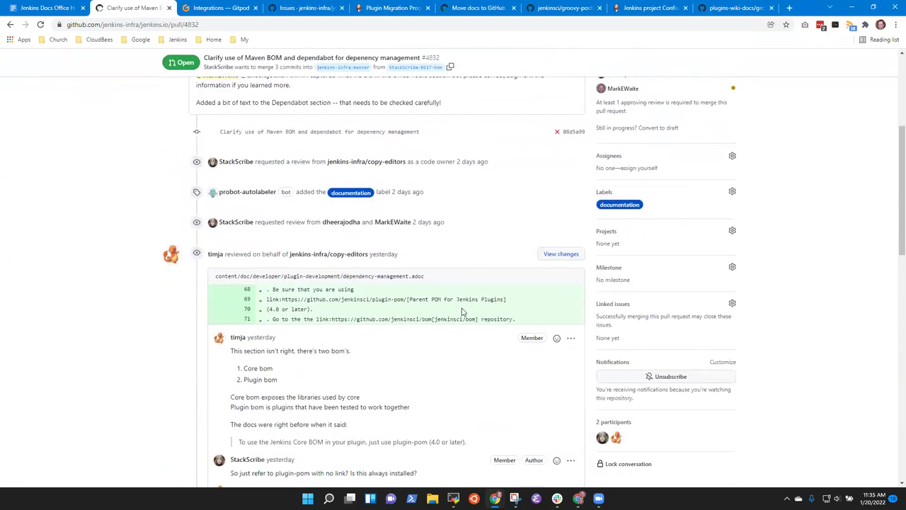
pyautogui.scroll(-3, 397, 312)
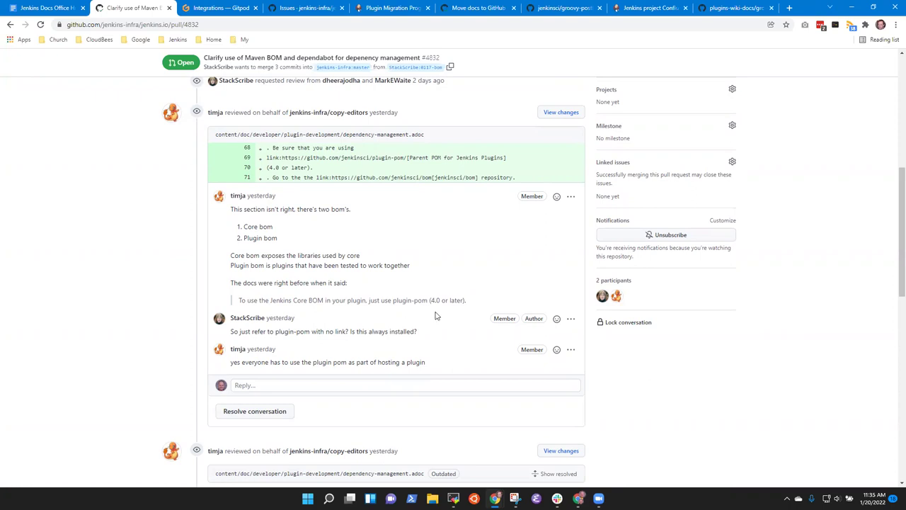
pyautogui.scroll(5, 439, 315)
pyautogui.scroll(-8, 425, 333)
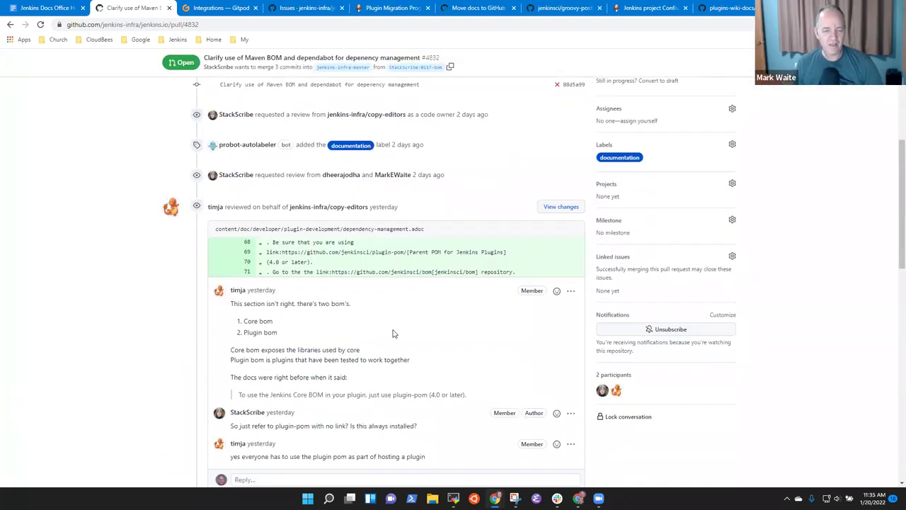
pyautogui.scroll(-2, 439, 344)
pyautogui.scroll(10, 479, 332)
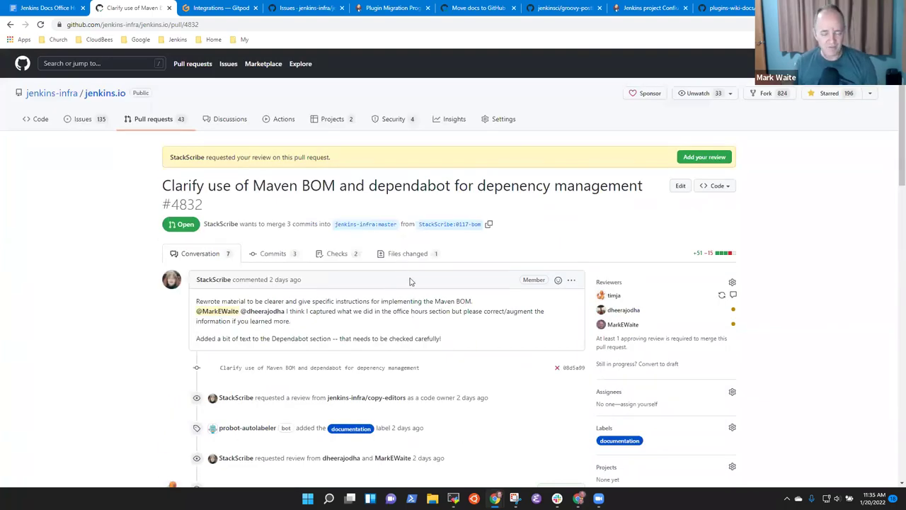
pyautogui.scroll(-15, 326, 344)
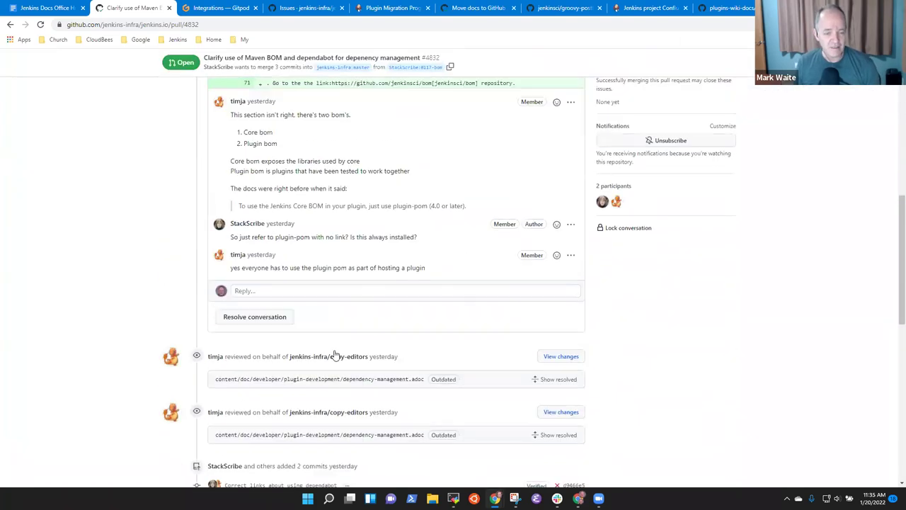
pyautogui.scroll(-2, 305, 241)
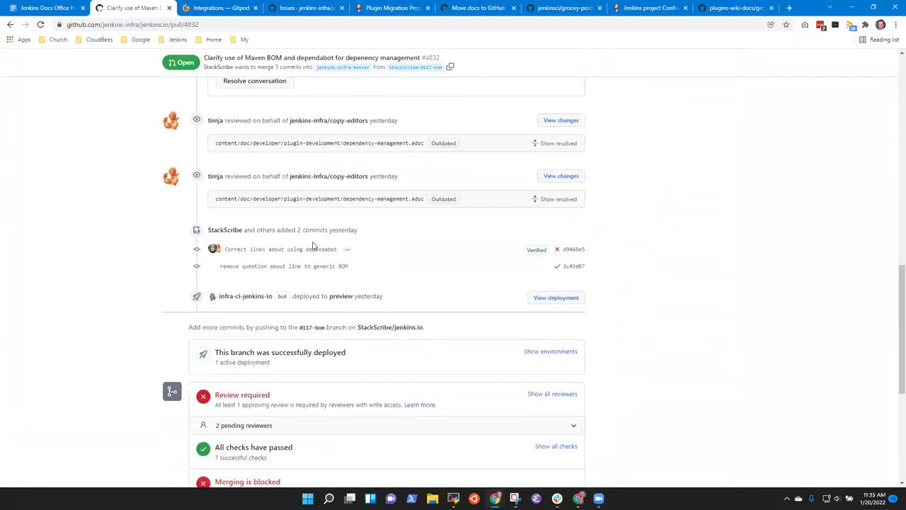
pyautogui.scroll(-3, 332, 261)
pyautogui.scroll(20, 348, 257)
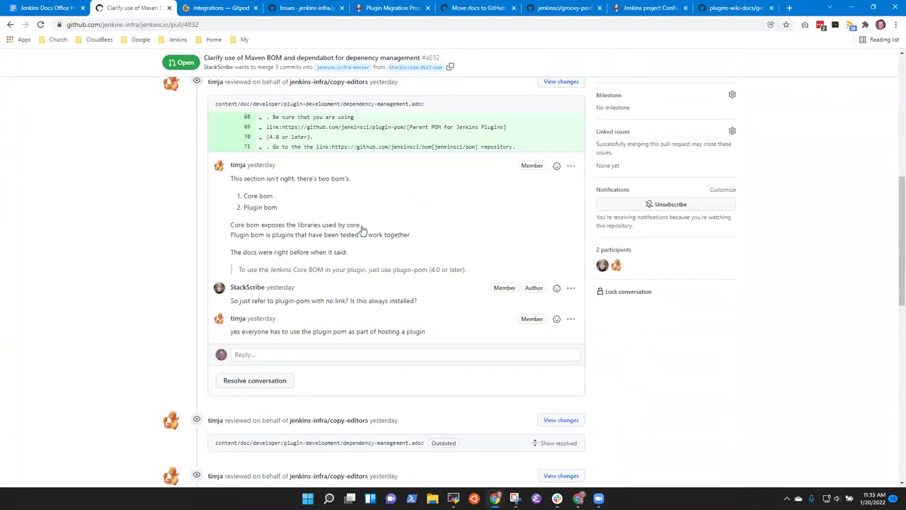
# Show the pull request's changed files and examine the introduction and removed "Jenkins Core BOM" section of dependency-management.adoc.
pyautogui.click(401, 256)
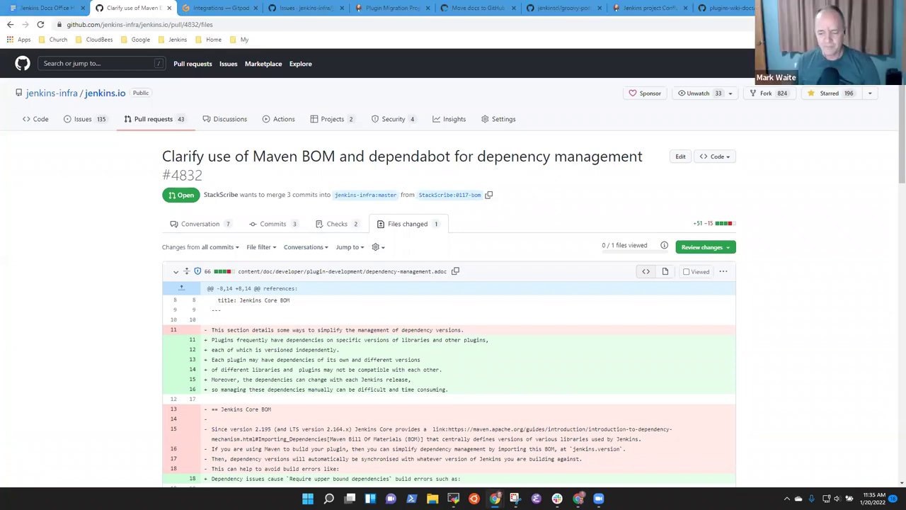
pyautogui.scroll(-1, 402, 131)
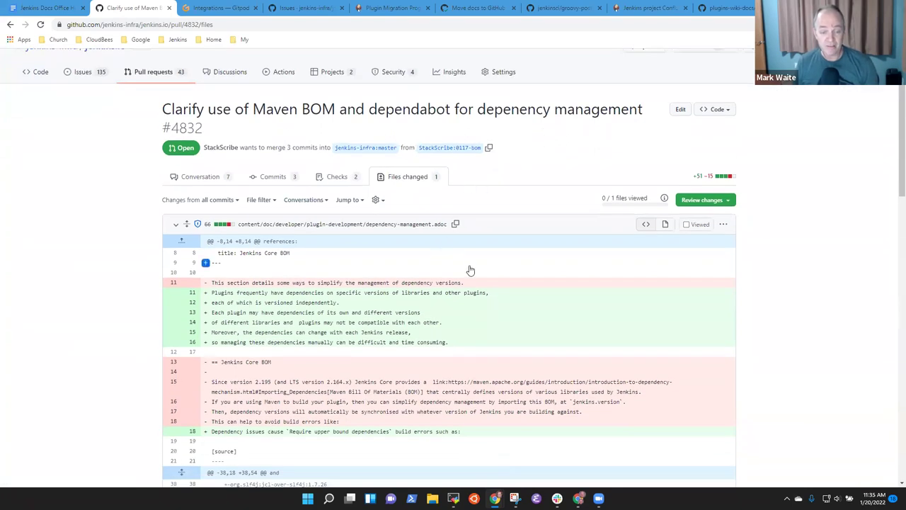
pyautogui.scroll(-1, 469, 303)
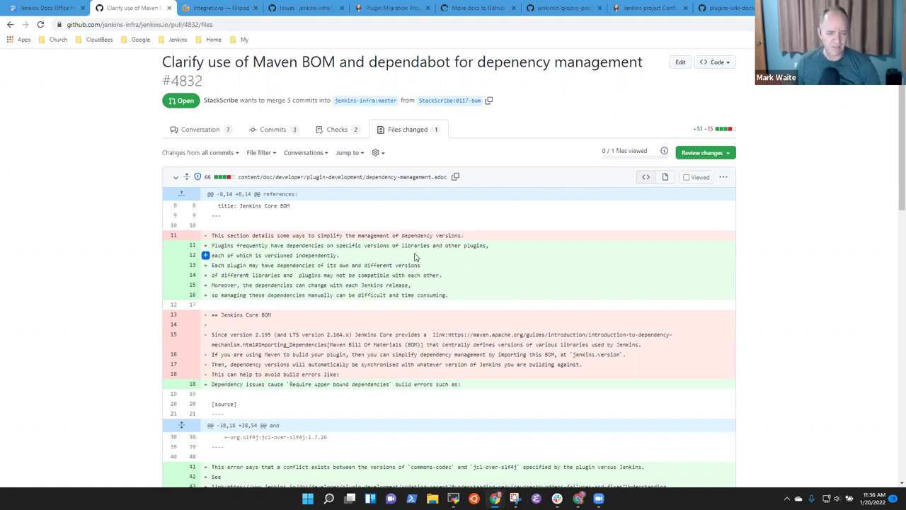
pyautogui.scroll(-2, 190, 241)
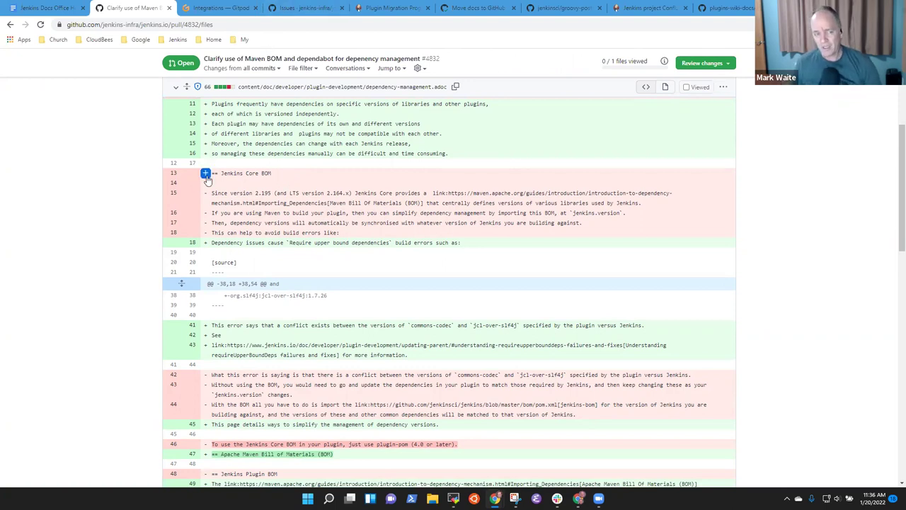
pyautogui.moveTo(206, 173); pyautogui.dragTo(380, 239)
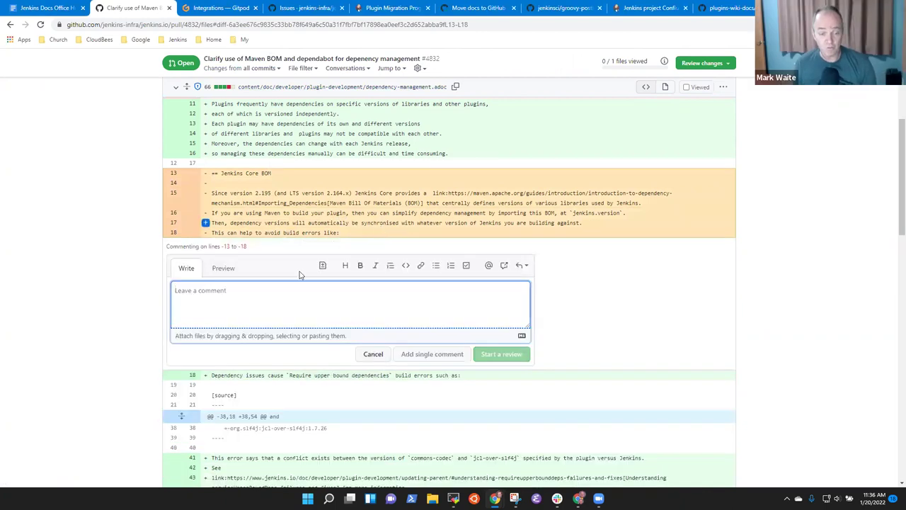
pyautogui.click(373, 354)
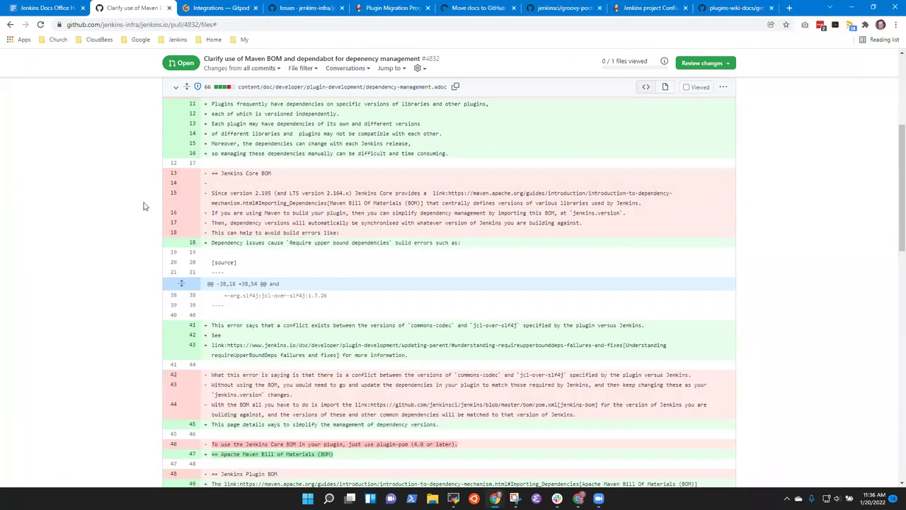
# Examine the diff from the dependency error explanation through "Apache Maven Bill of Materials (BOM)" to the review comment about two BOMs.
pyautogui.scroll(-1, 141, 213)
pyautogui.scroll(-4, 145, 257)
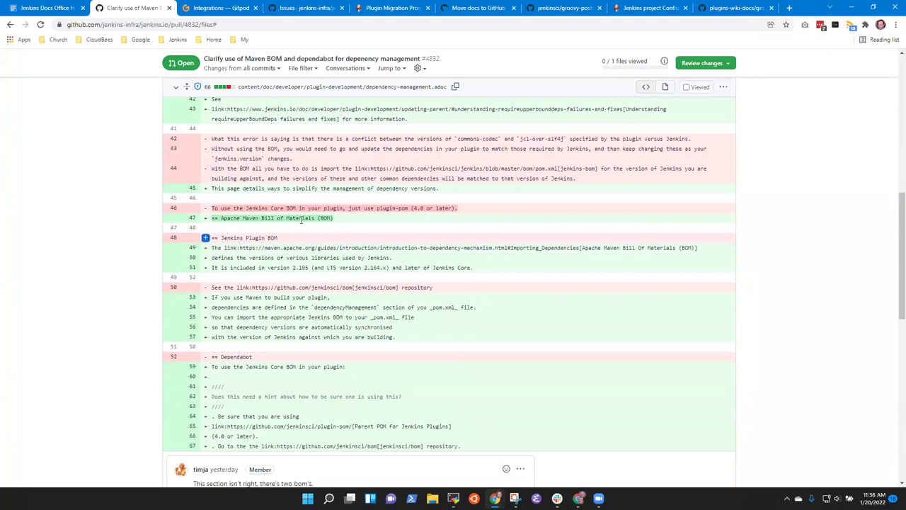
pyautogui.scroll(5, 275, 225)
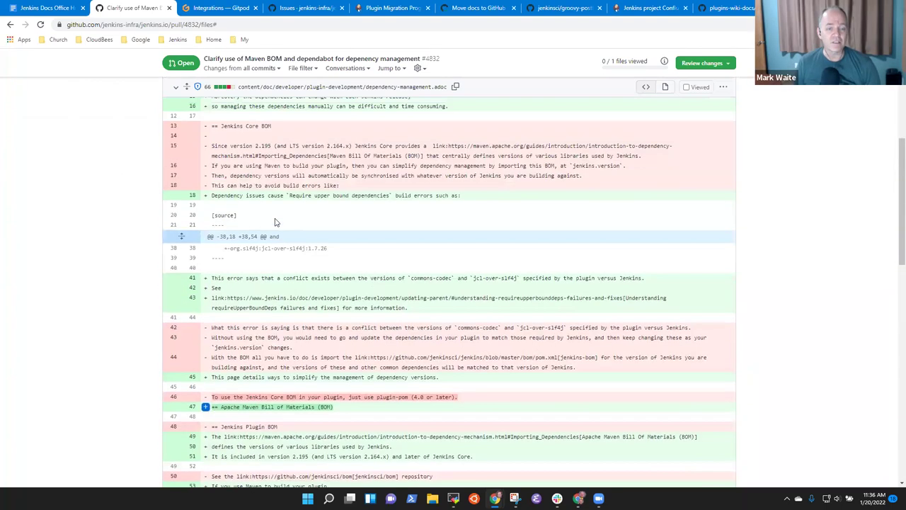
pyautogui.scroll(-5, 248, 210)
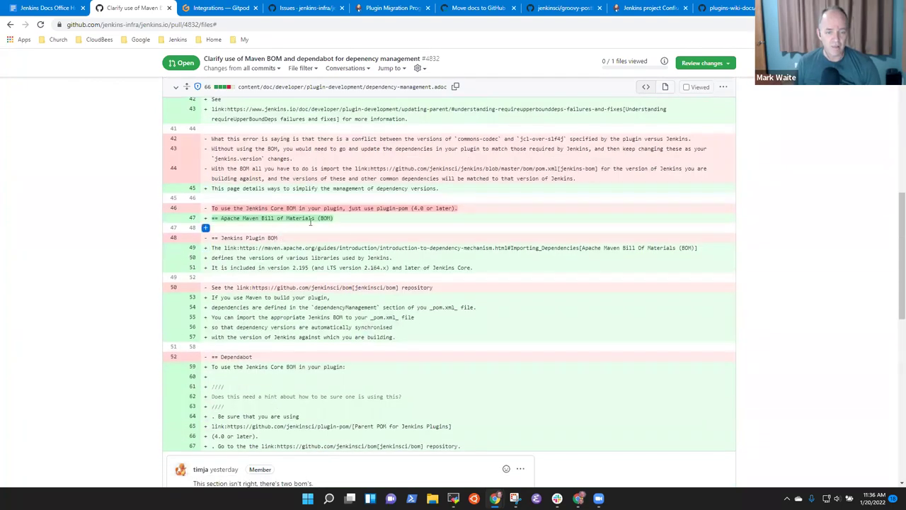
pyautogui.scroll(2, 252, 239)
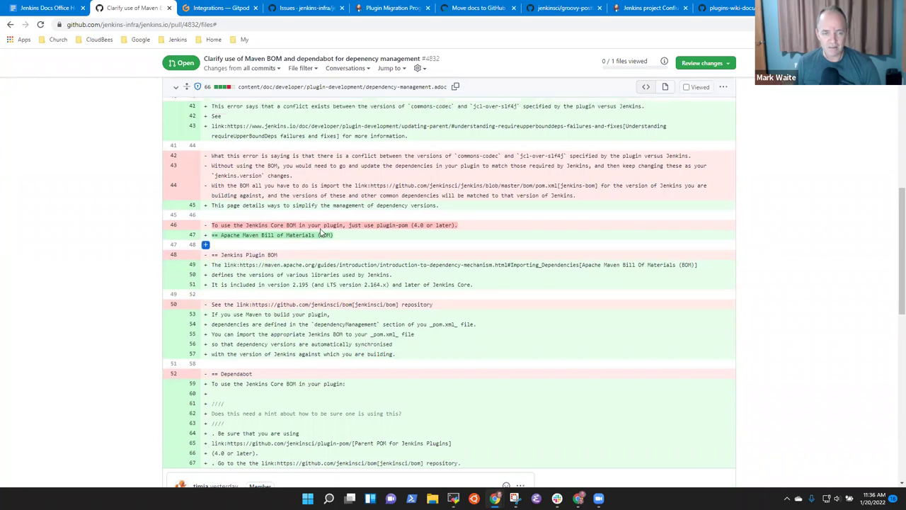
pyautogui.scroll(-4, 357, 250)
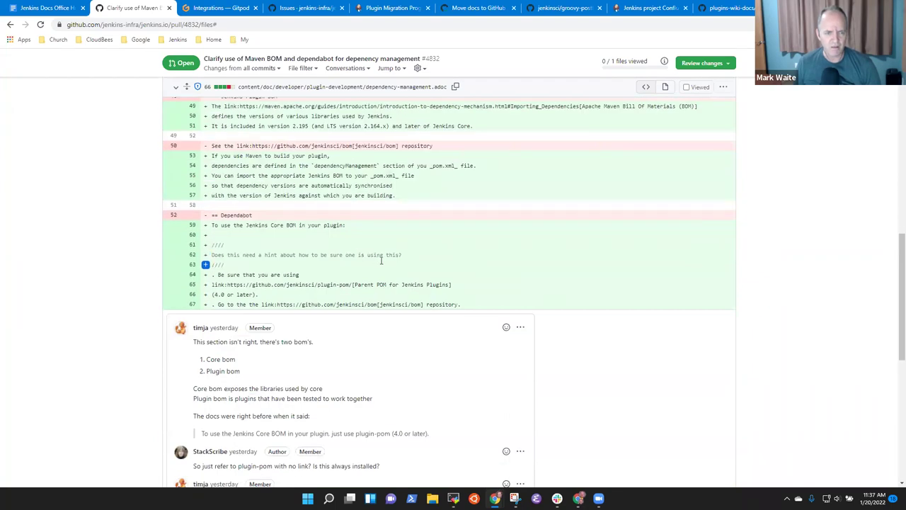
pyautogui.scroll(4, 381, 261)
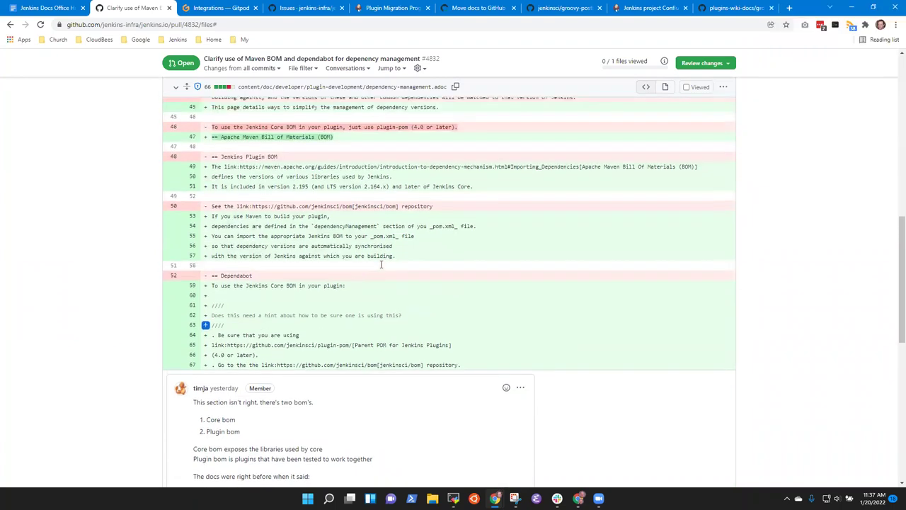
pyautogui.scroll(-15, 352, 374)
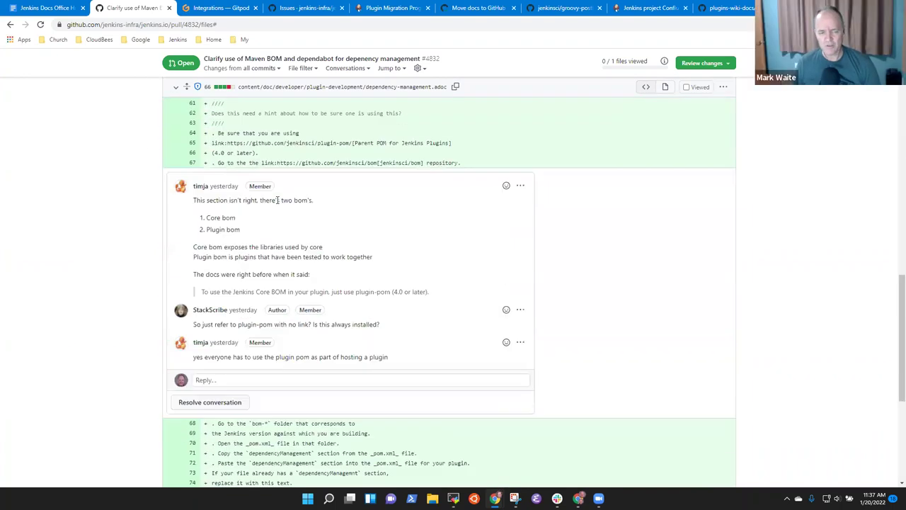
pyautogui.scroll(15, 352, 374)
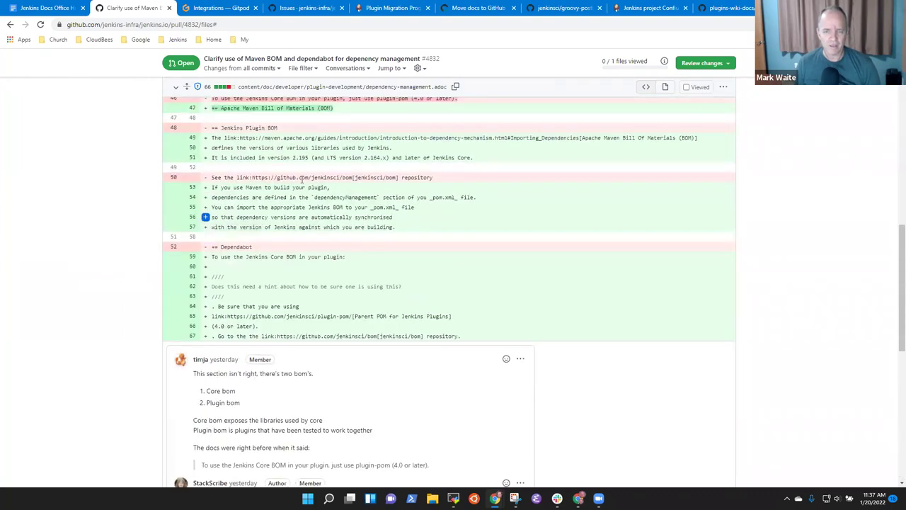
# Return to the pull request's conversation and open its preview deployment.
pyautogui.click(185, 225)
pyautogui.scroll(-10, 305, 319)
pyautogui.scroll(-2, 329, 308)
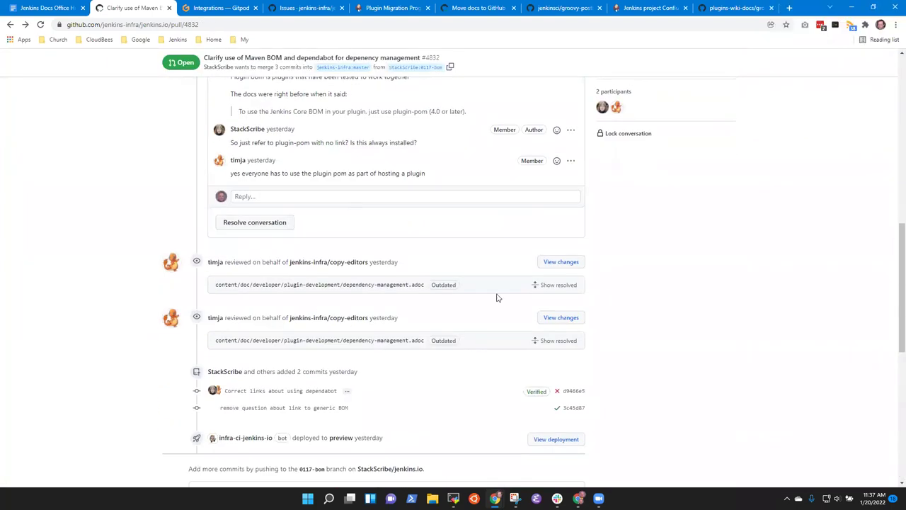
pyautogui.scroll(-3, 496, 298)
pyautogui.click(560, 252)
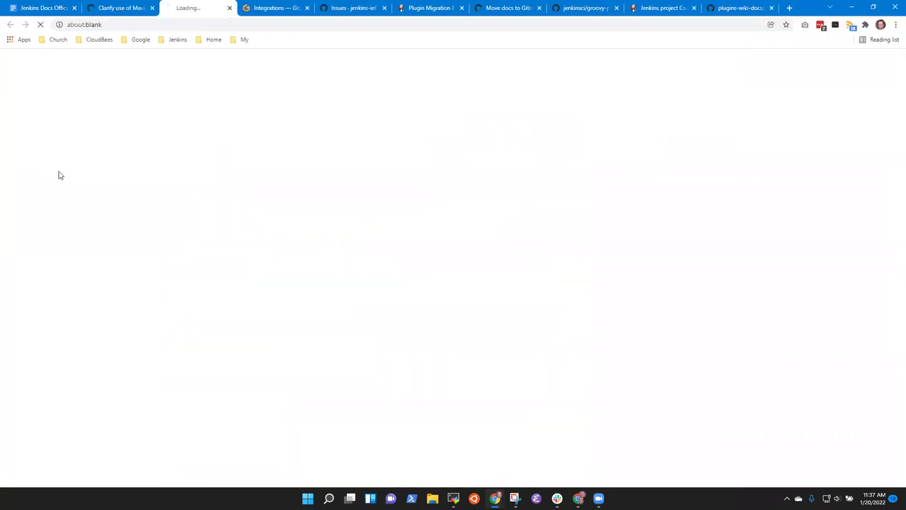
# Recheck the pull request's conversation on Maven BOM and dependabot, then return to its preview deployment.
pyautogui.click(326, 241)
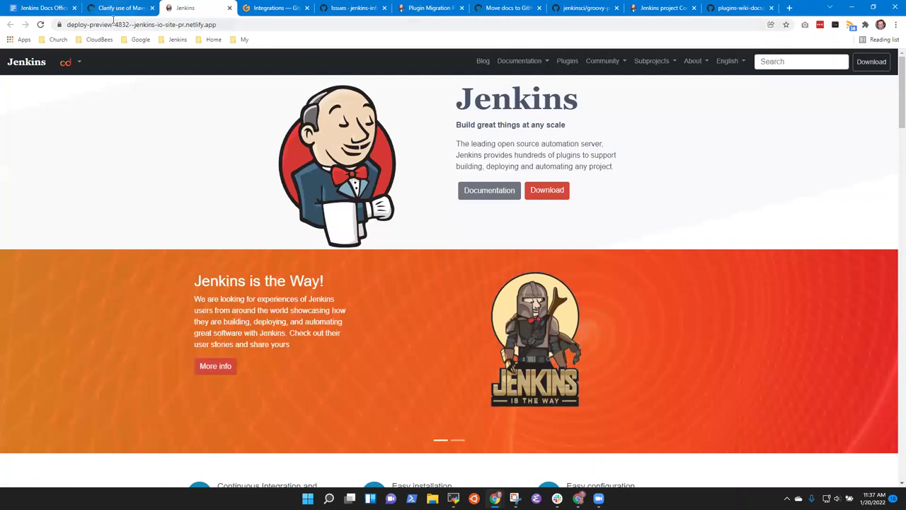
pyautogui.hotkey('ctrl', 'shift', 'Tab')
pyautogui.scroll(4, 366, 226)
pyautogui.scroll(-1, 424, 177)
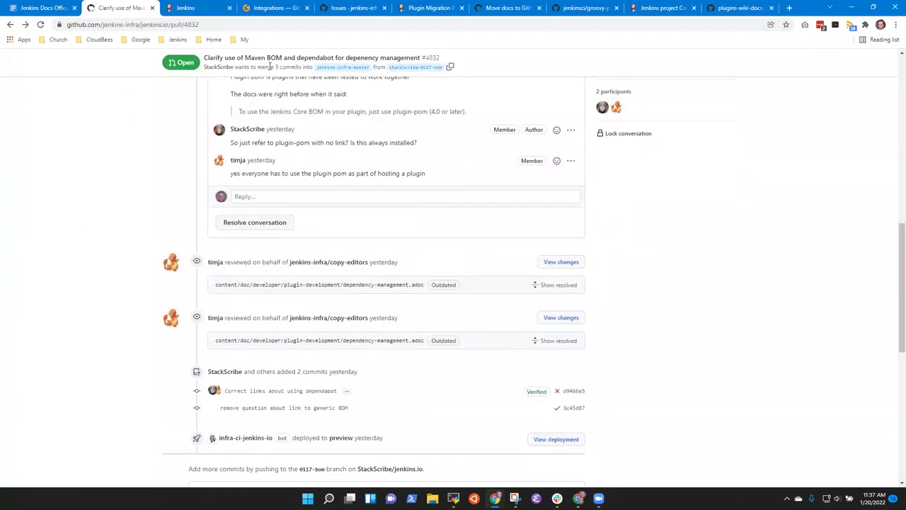
pyautogui.hotkey('ctrl', 'Tab')
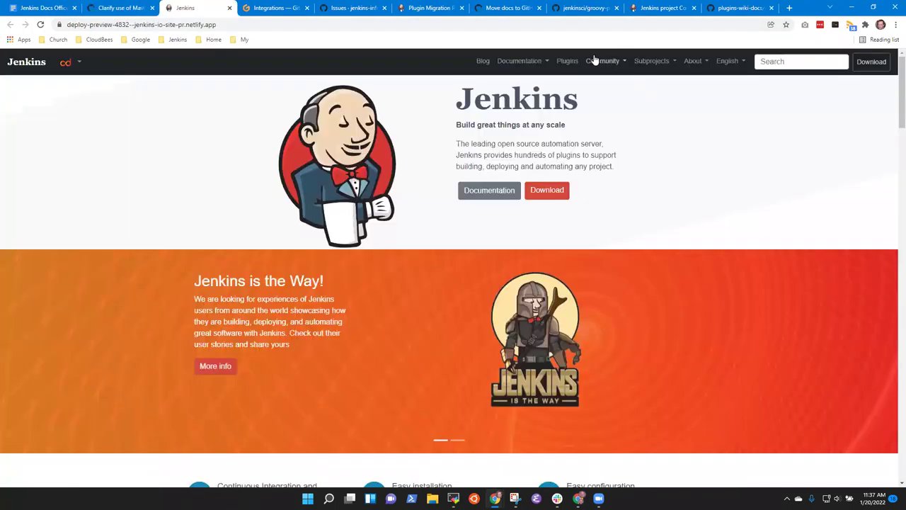
# Open the How-To Guides of the Developer Guide on the preview site.
pyautogui.click(521, 61)
pyautogui.click(530, 219)
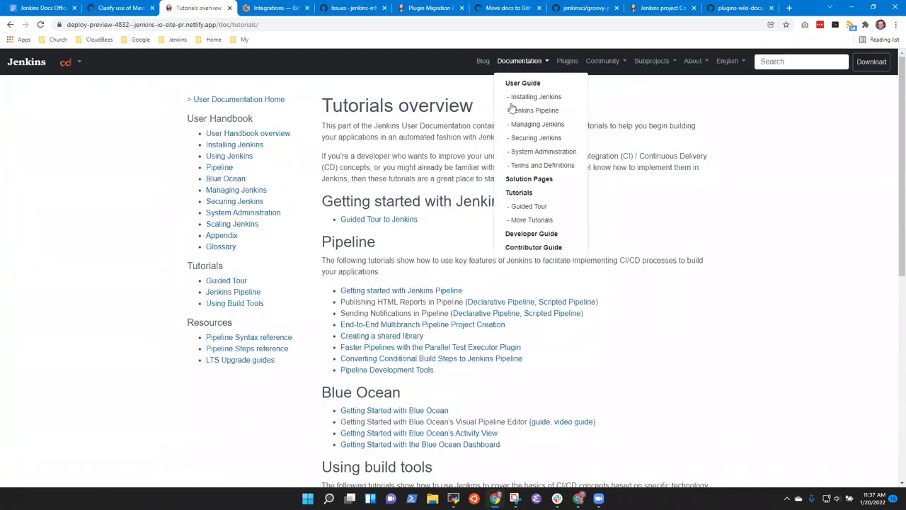
pyautogui.click(527, 235)
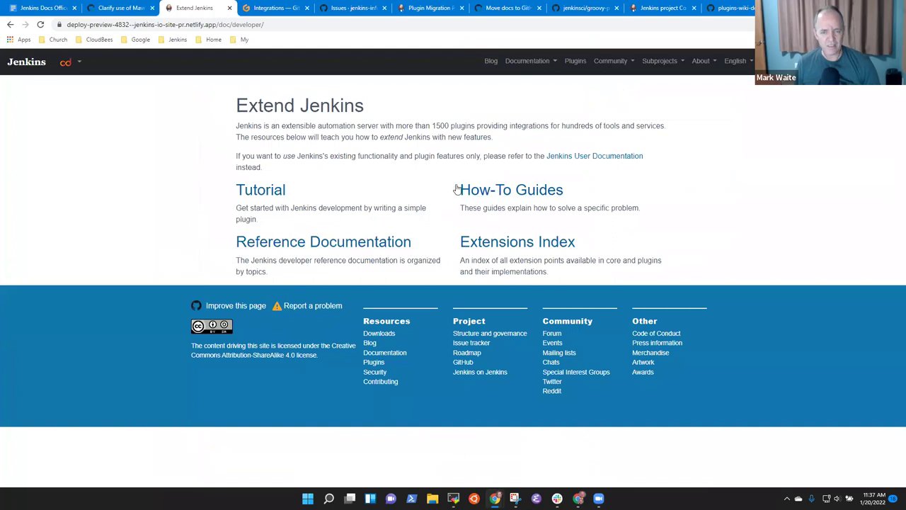
pyautogui.click(492, 202)
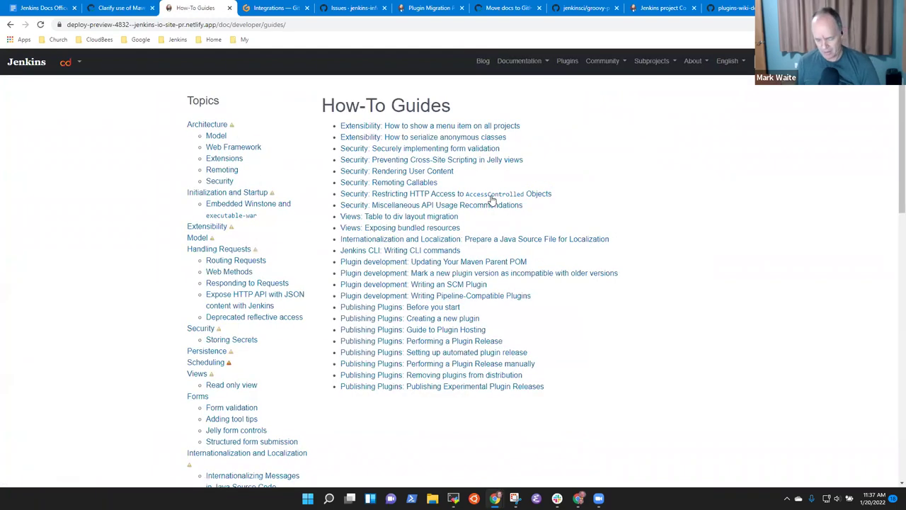
# Find "depen" among the guide topics, open the Dependency Management page and look over its Apache Maven Bill of Materials (BOM) section.
pyautogui.hotkey('ctrl', 'f')
pyautogui.write('depen')
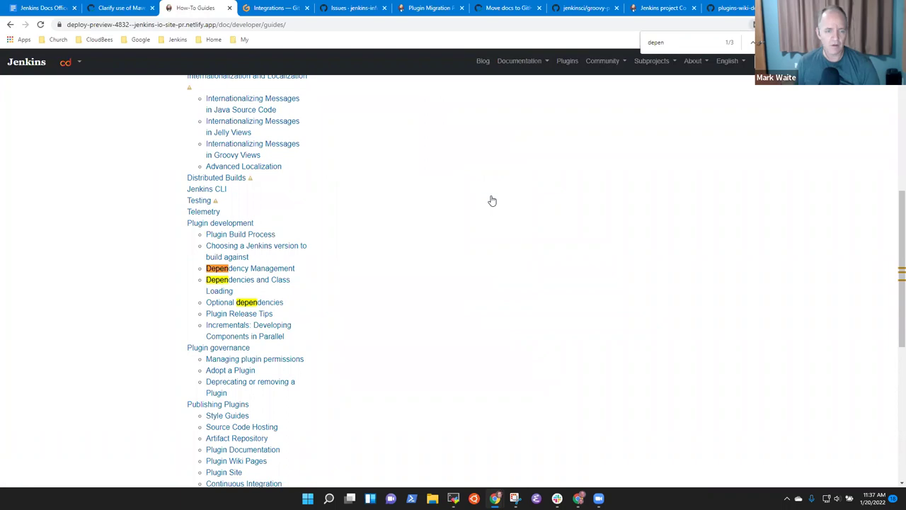
pyautogui.click(244, 271)
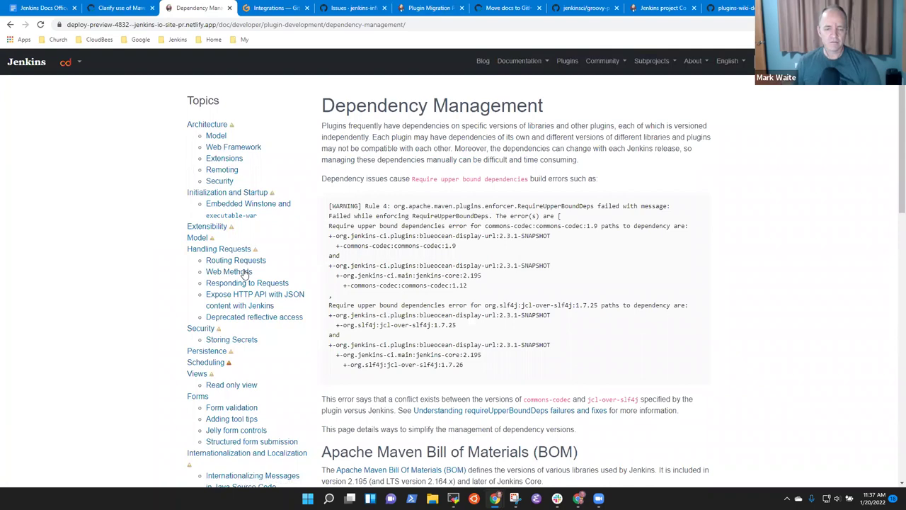
pyautogui.scroll(-3, 454, 278)
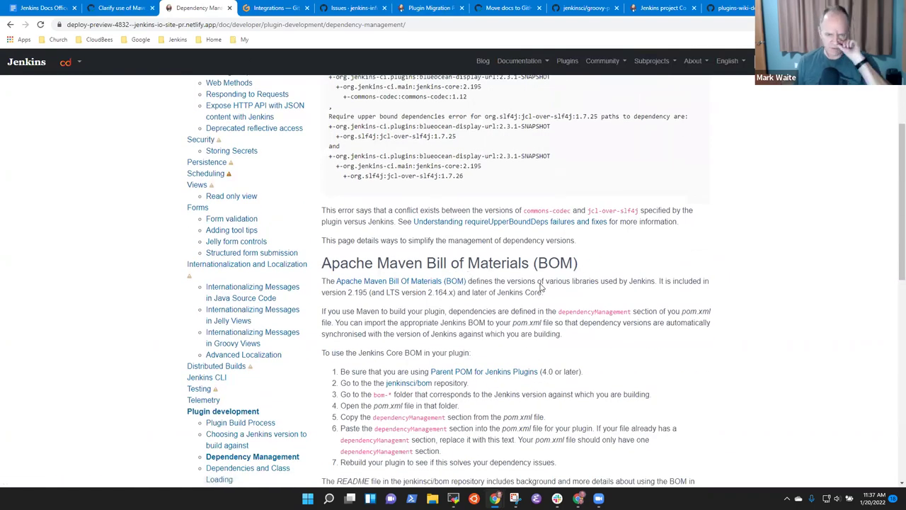
pyautogui.scroll(3, 467, 188)
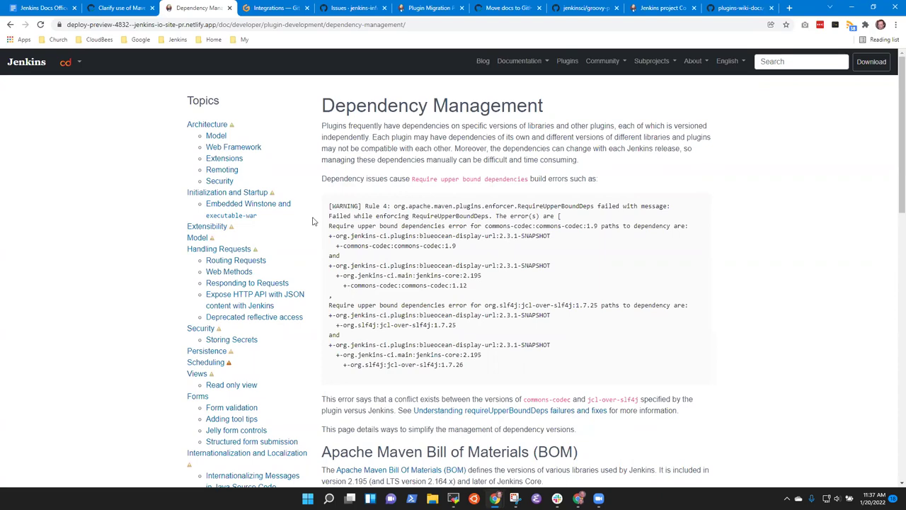
# Open the live jenkins.io home page in a new tab beside the preview's Dependency Management page.
pyautogui.rightClick(196, 12)
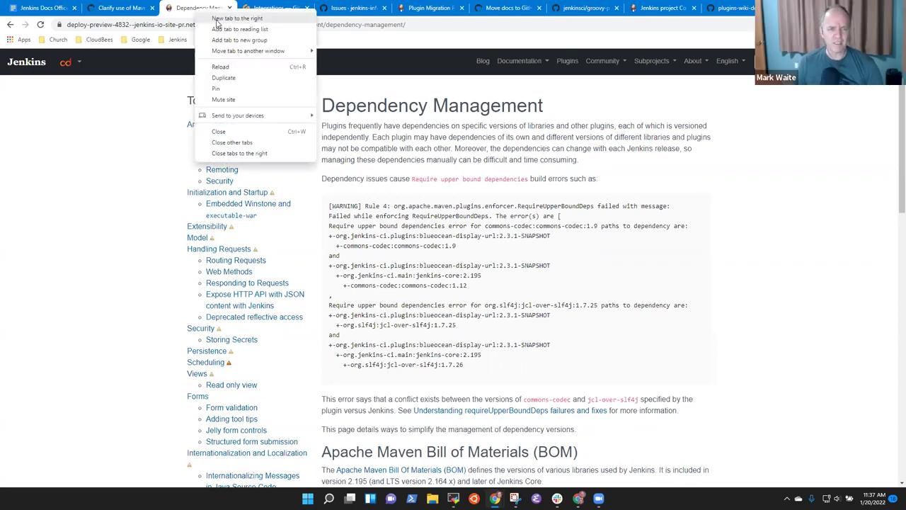
pyautogui.click(226, 19)
pyautogui.click(165, 40)
pyautogui.click(186, 147)
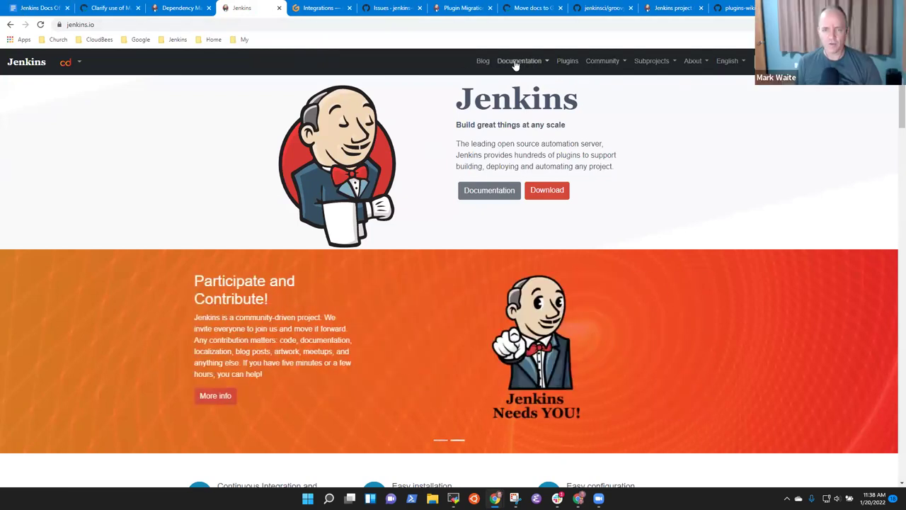
# Open the live site's Dependency Management page from the Developer Guide's How-To Guides, finding it with "depende".
pyautogui.click(526, 62)
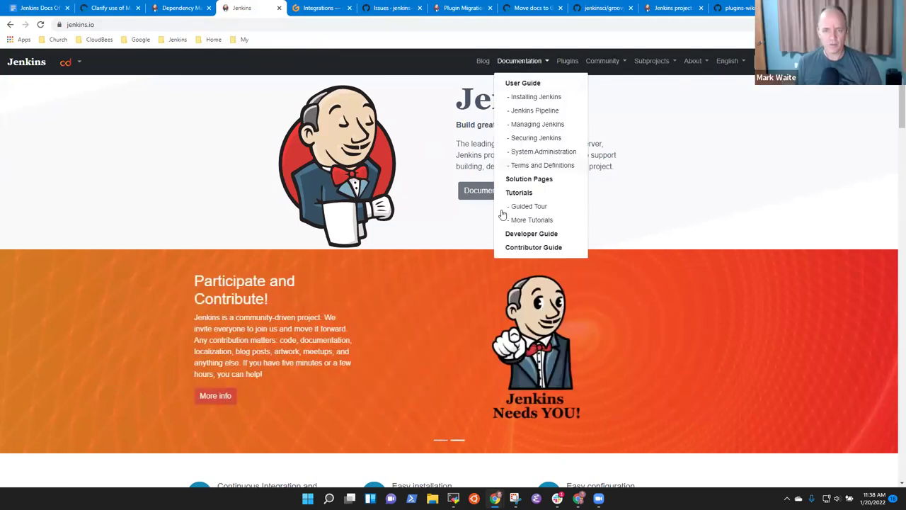
pyautogui.click(536, 241)
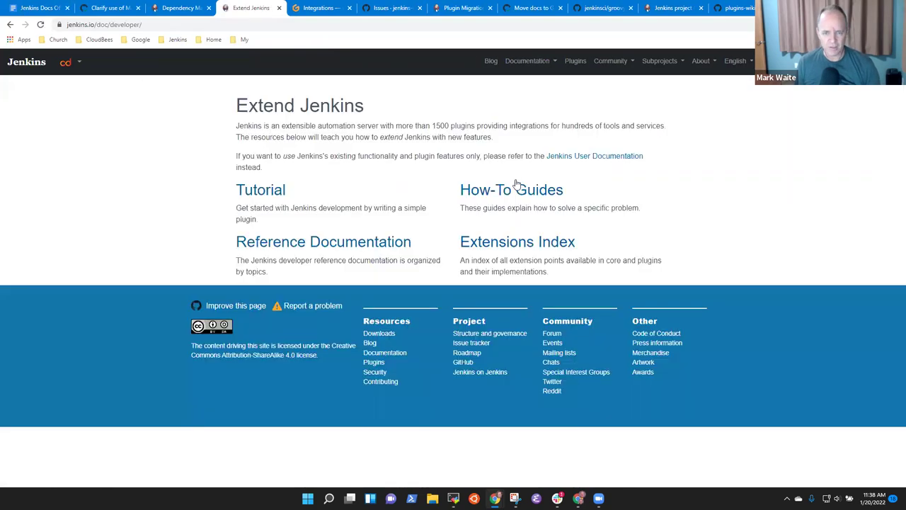
pyautogui.click(519, 188)
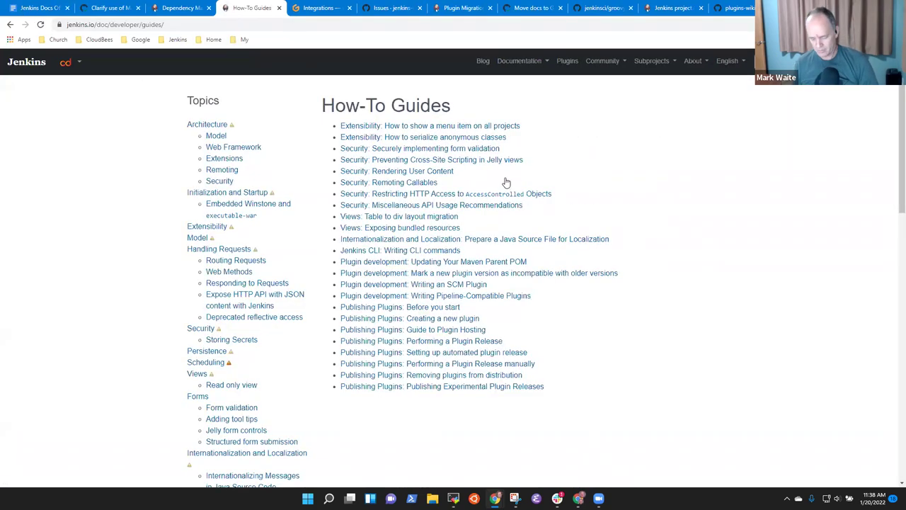
pyautogui.hotkey('ctrl', 'f')
pyautogui.write('depende')
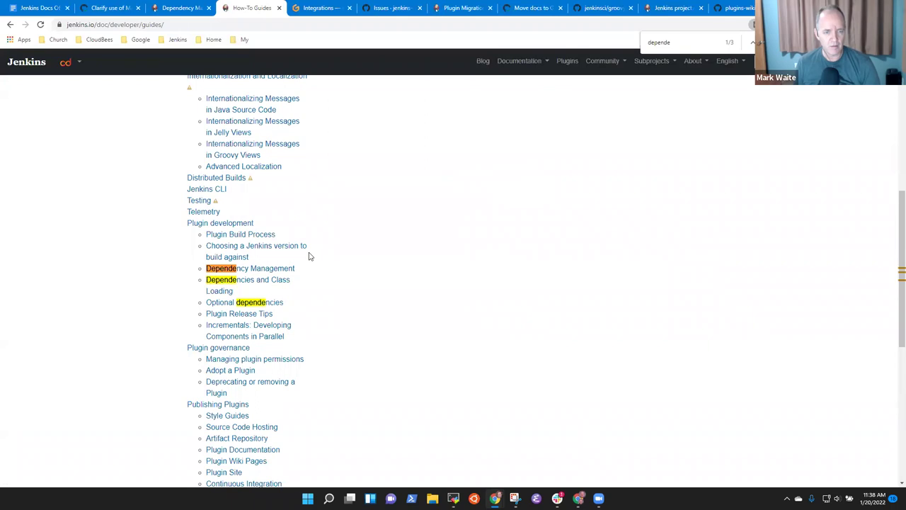
pyautogui.click(257, 269)
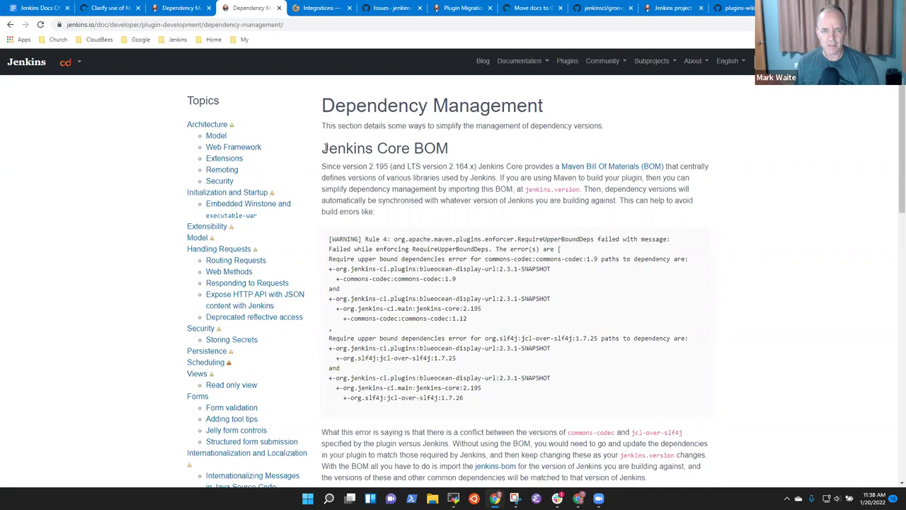
# Examine the live page's "Jenkins Core BOM" section, highlighting its heading and the text from the synchronised dependency versions through the error listing.
pyautogui.moveTo(323, 148); pyautogui.dragTo(437, 142)
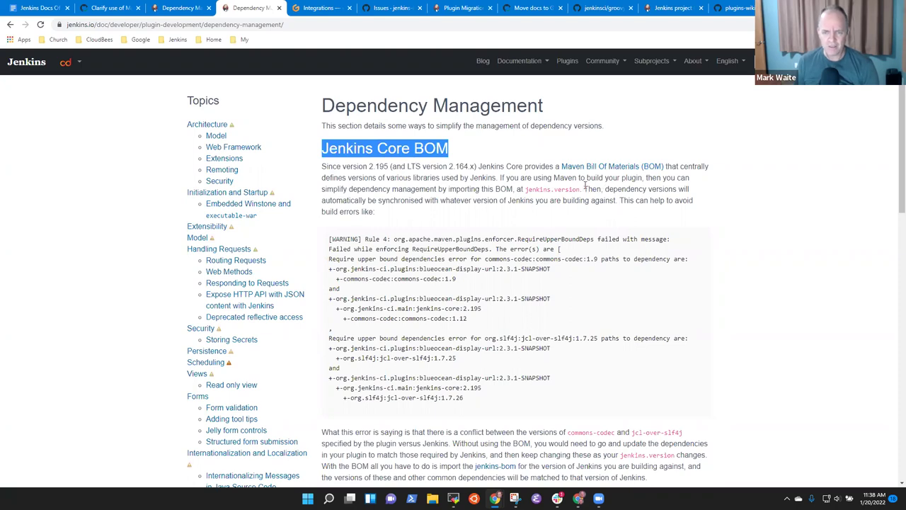
pyautogui.click(590, 185)
pyautogui.moveTo(585, 189); pyautogui.dragTo(538, 409)
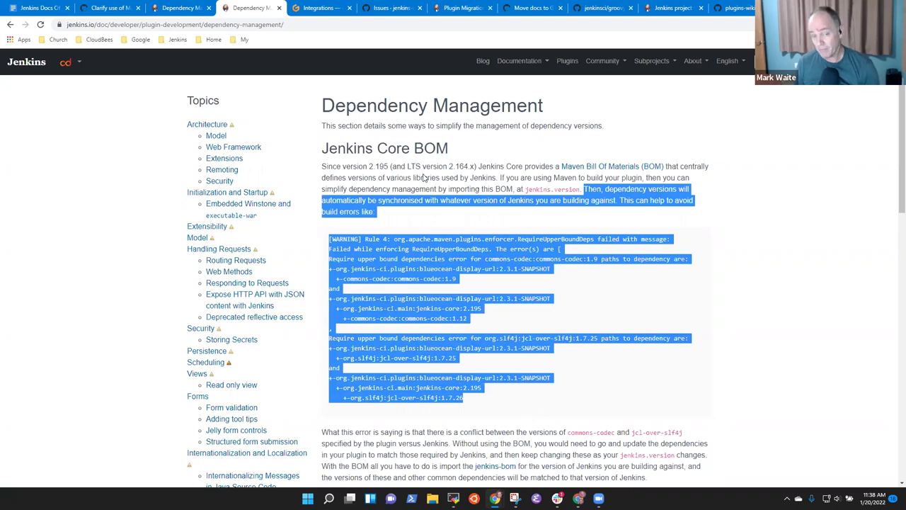
pyautogui.doubleClick(345, 150)
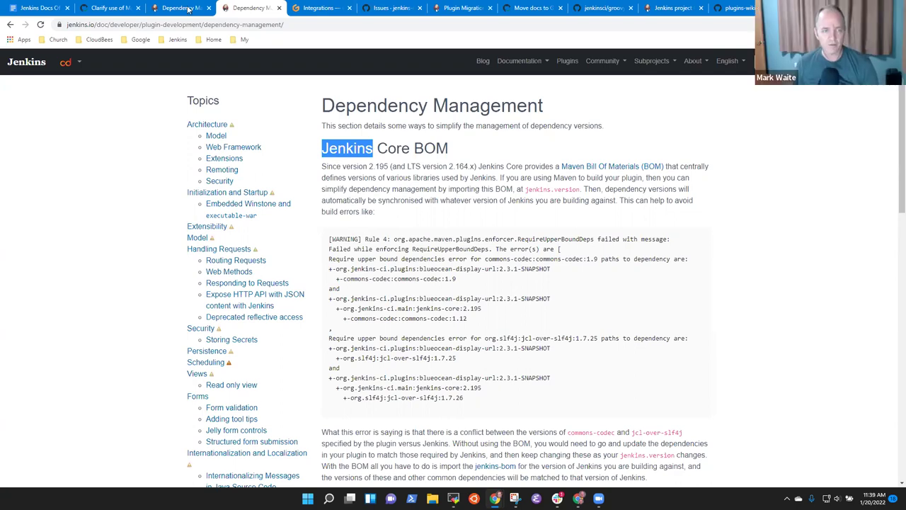
# Examine the preview's Dependency Management page from the introduction through the Apache Maven BOM, Dependabot and References sections.
pyautogui.hotkey('ctrl', 'shift', 'Tab')
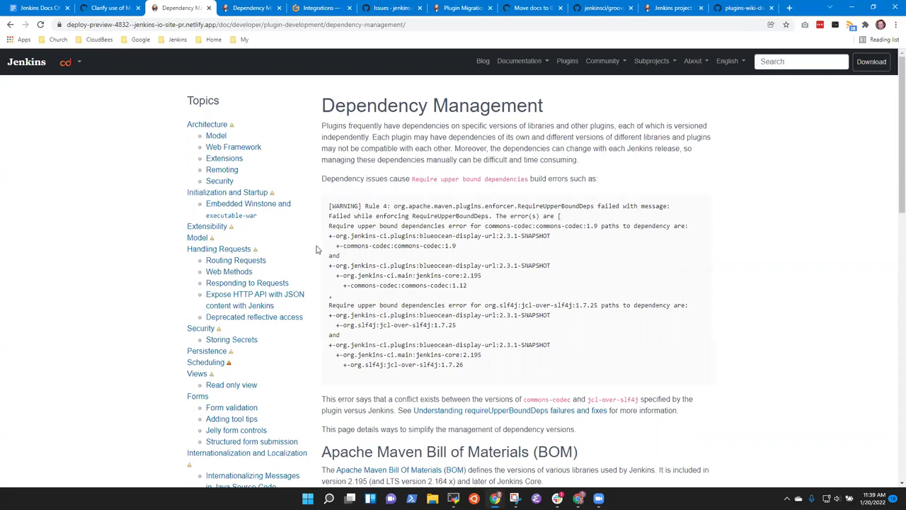
pyautogui.scroll(-5, 486, 394)
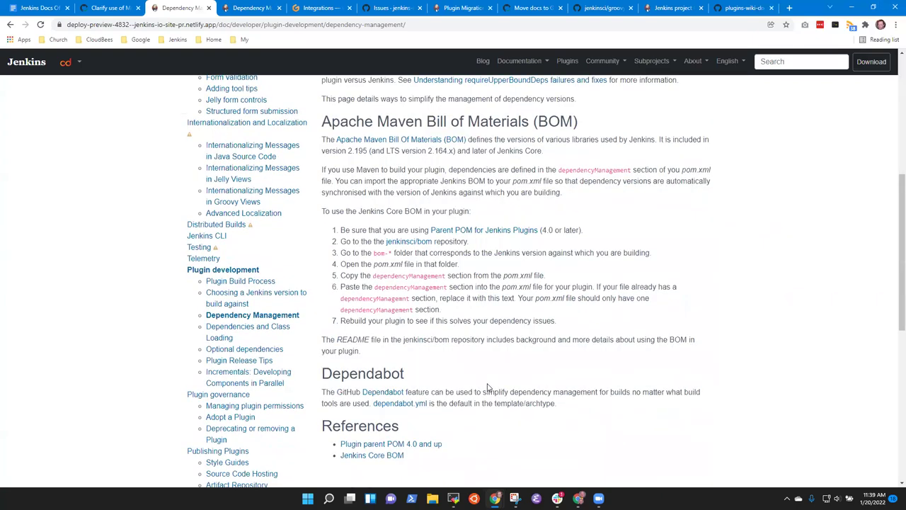
pyautogui.scroll(-3, 440, 311)
pyautogui.scroll(8, 439, 322)
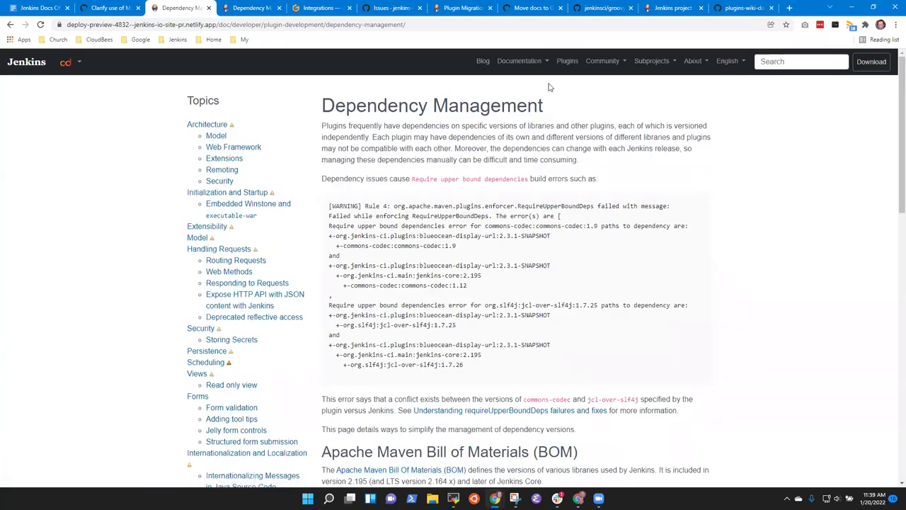
pyautogui.scroll(-1, 487, 307)
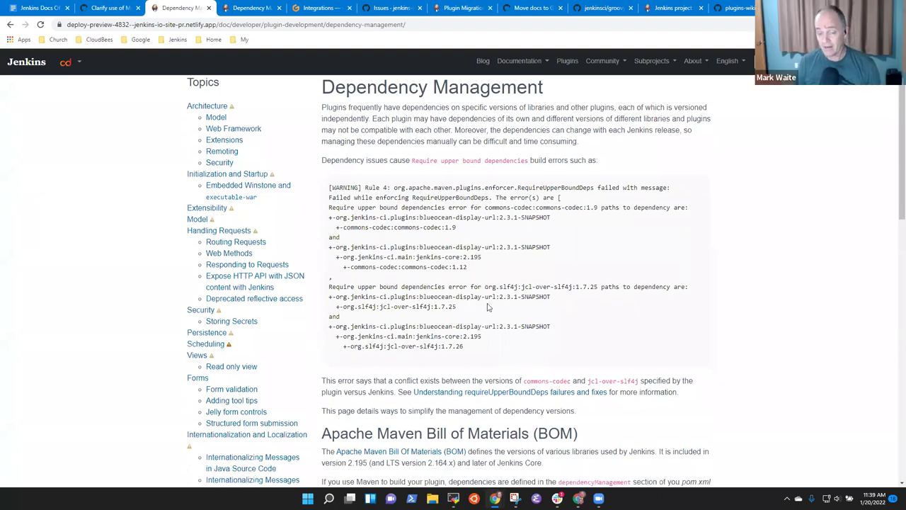
pyautogui.scroll(-2, 487, 307)
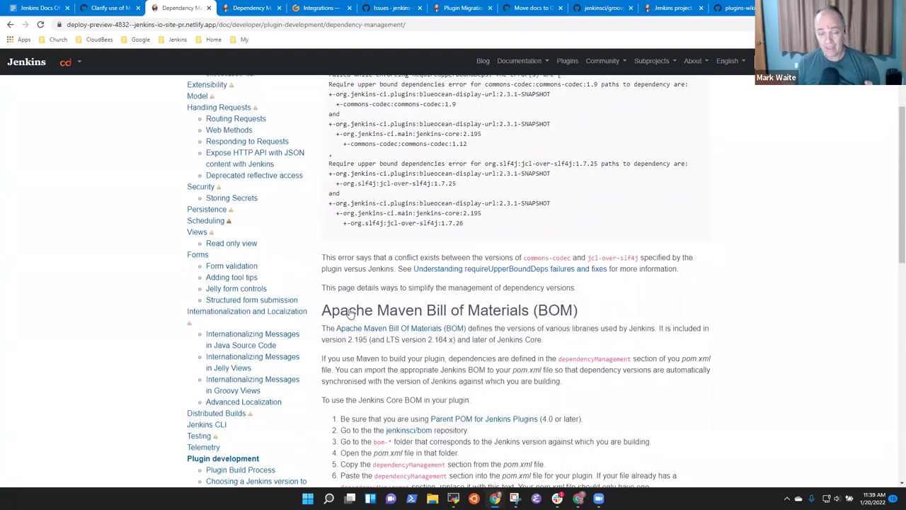
# Review the live page's sections, highlighting the "Jenkins Plugin BOM" and "Jenkins Core BOM" headings.
pyautogui.click(250, 10)
pyautogui.scroll(-5, 491, 294)
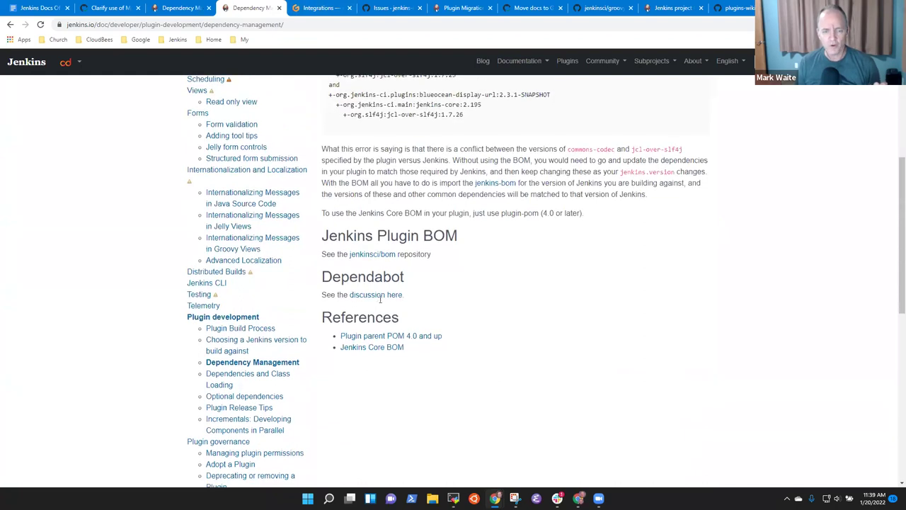
pyautogui.moveTo(459, 238); pyautogui.dragTo(314, 235)
pyautogui.scroll(2, 557, 302)
pyautogui.scroll(2, 557, 303)
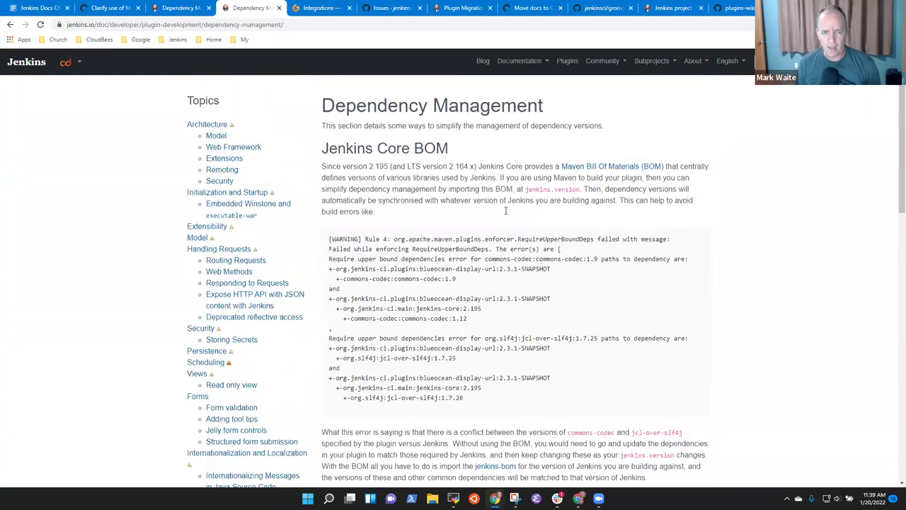
pyautogui.moveTo(322, 147); pyautogui.dragTo(451, 147)
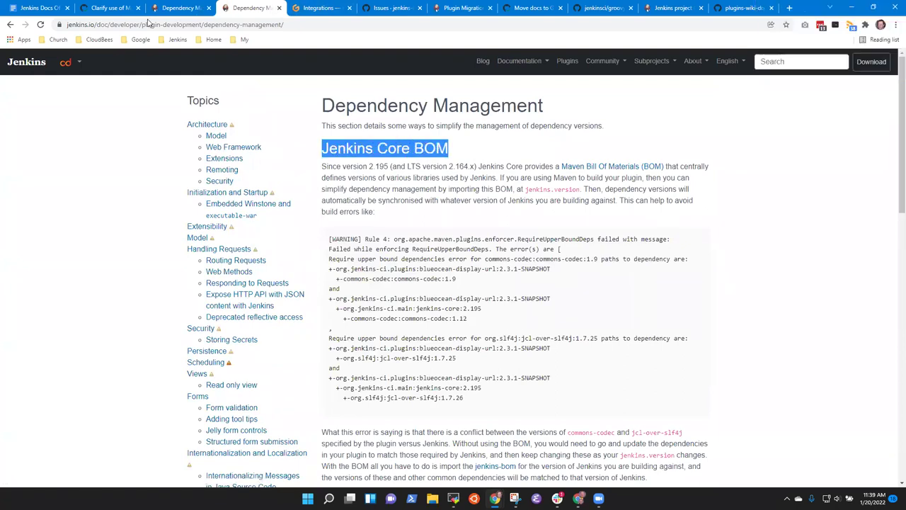
# Review the preview page's BOM, Dependabot and References sections and highlight the "Apache Maven Bill of Materials (BOM)" heading.
pyautogui.click(182, 8)
pyautogui.scroll(-2, 556, 404)
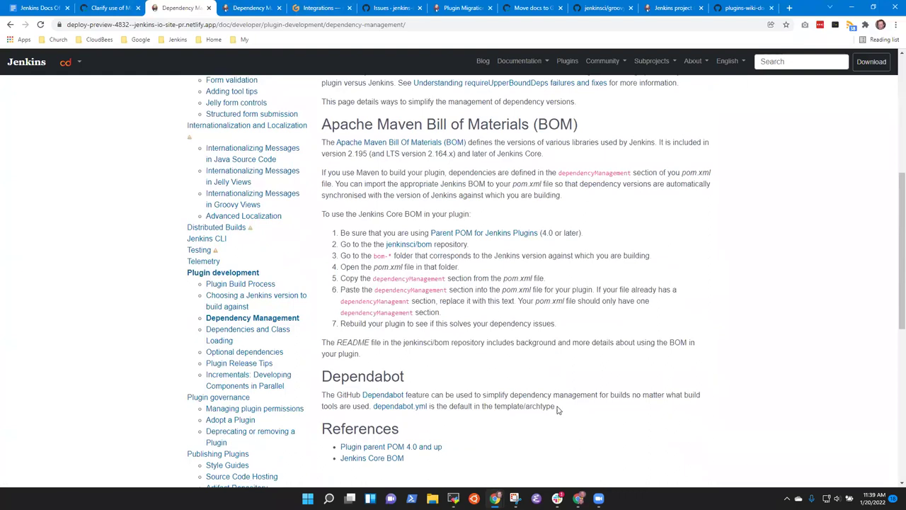
pyautogui.scroll(2, 451, 335)
pyautogui.moveTo(324, 310); pyautogui.dragTo(581, 311)
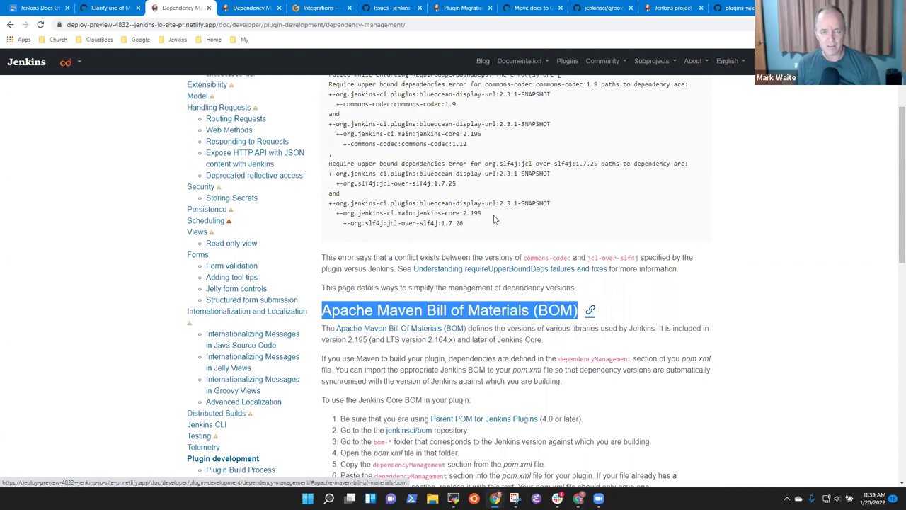
# Compare the live and preview BOM headings, highlighting "Bill of" and "Apache Maven" in the preview's heading.
pyautogui.click(252, 7)
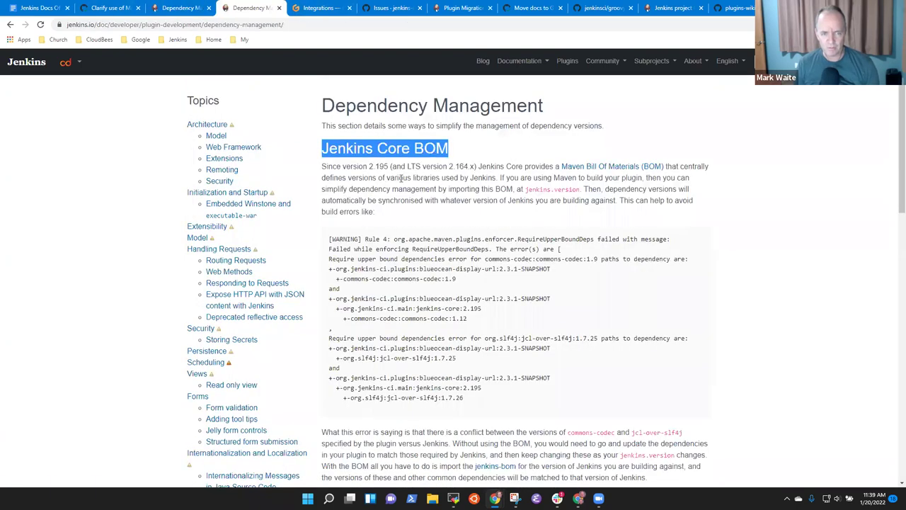
pyautogui.click(193, 10)
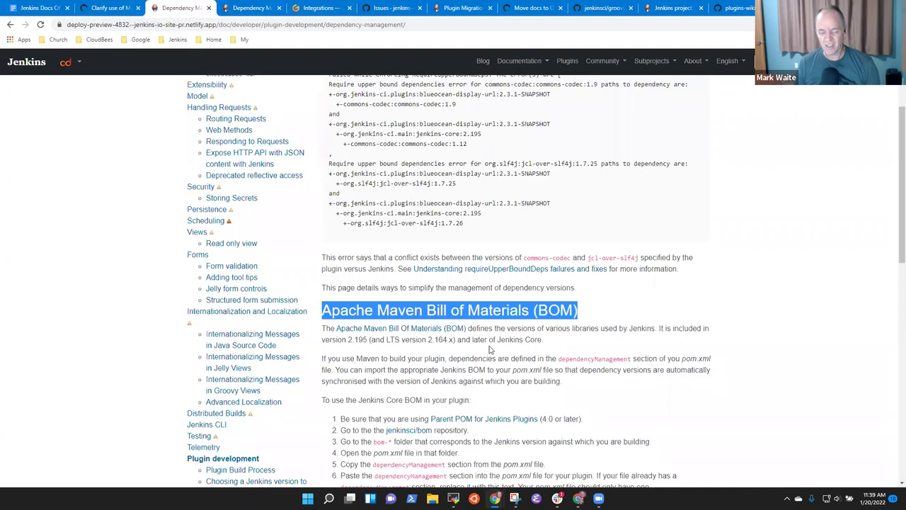
pyautogui.doubleClick(432, 312)
pyautogui.moveTo(432, 311); pyautogui.dragTo(462, 312)
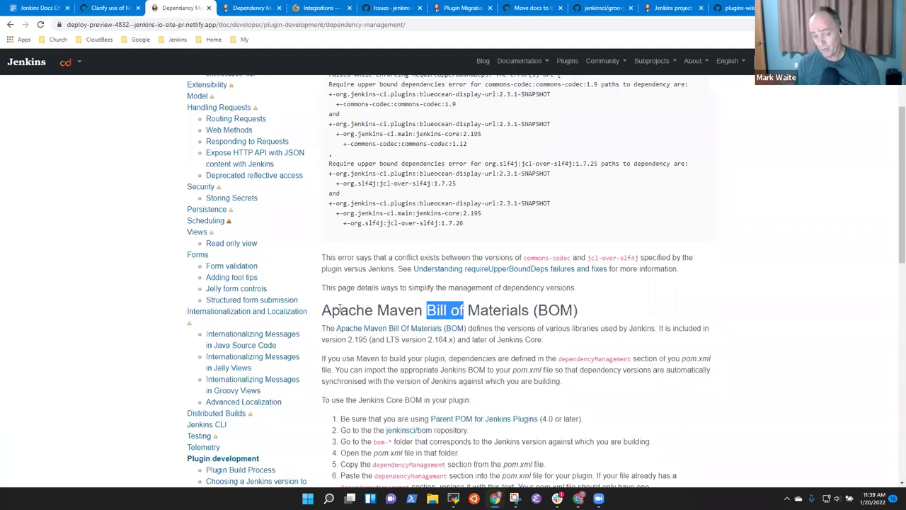
pyautogui.doubleClick(339, 309)
pyautogui.moveTo(339, 310); pyautogui.dragTo(389, 314)
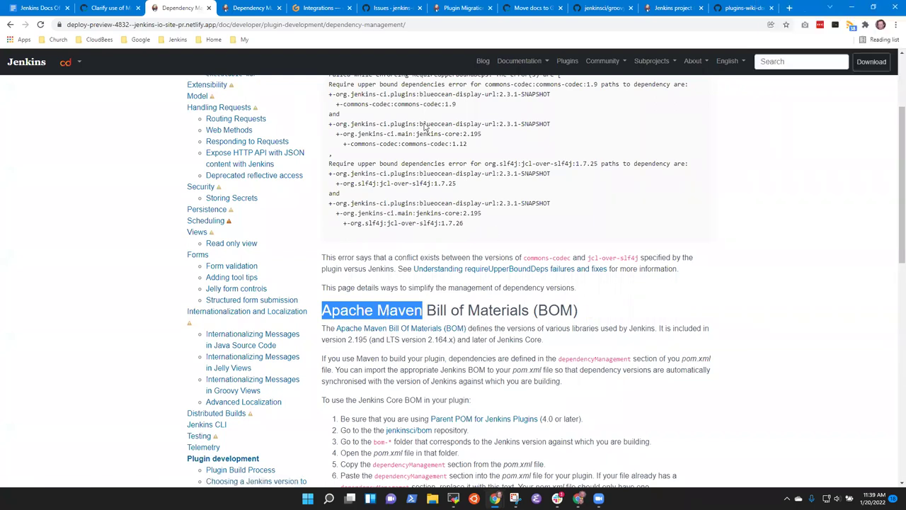
pyautogui.click(247, 10)
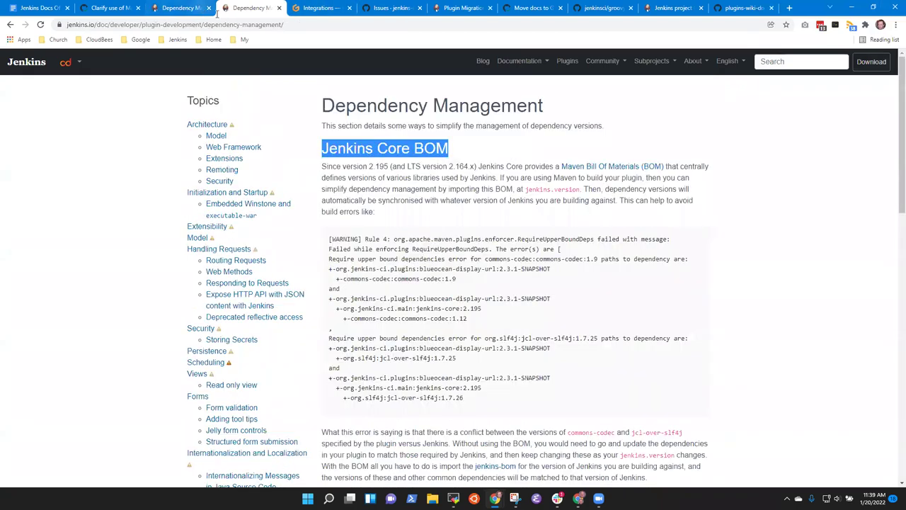
# Check the overview of pull request #4832 and return to the live Dependency Management page for comparison.
pyautogui.click(182, 10)
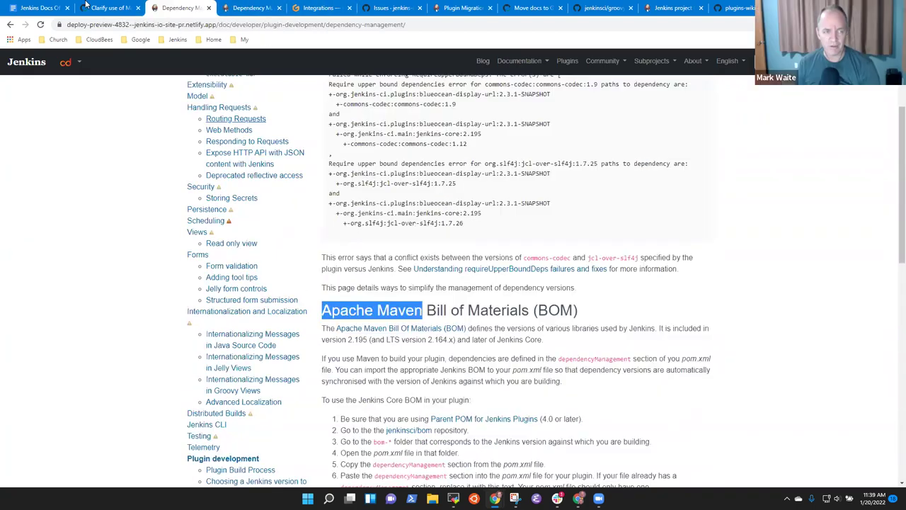
pyautogui.click(113, 8)
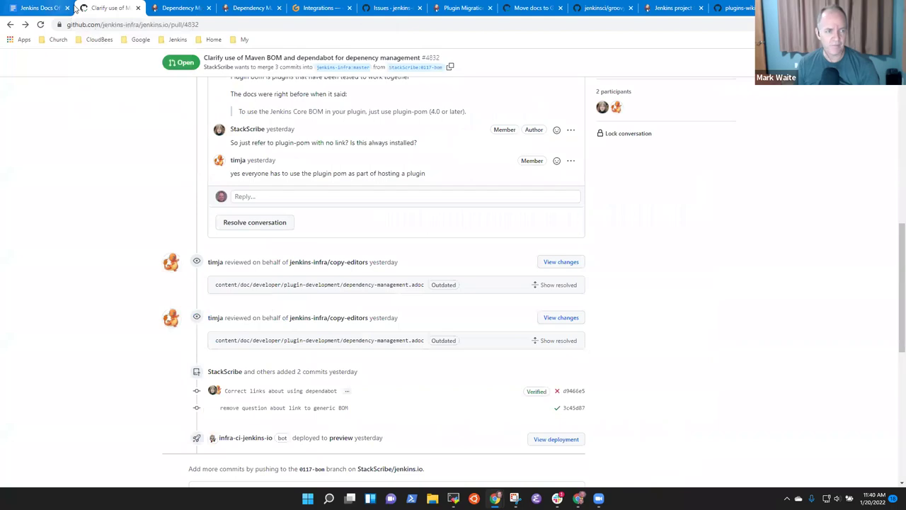
pyautogui.scroll(15, 389, 266)
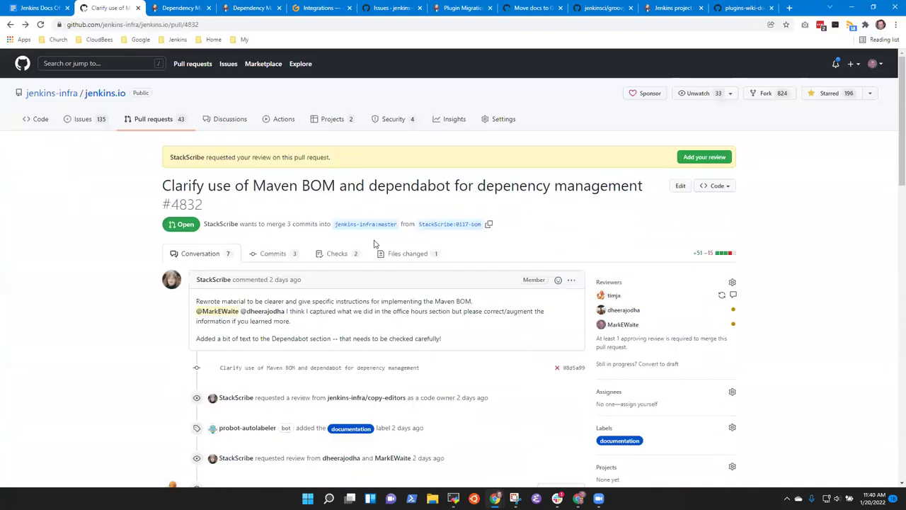
pyautogui.click(397, 259)
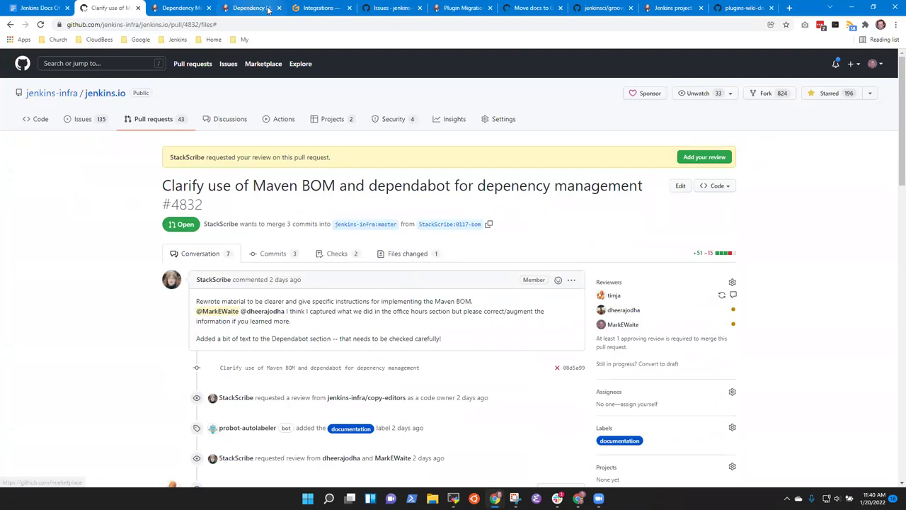
pyautogui.click(244, 8)
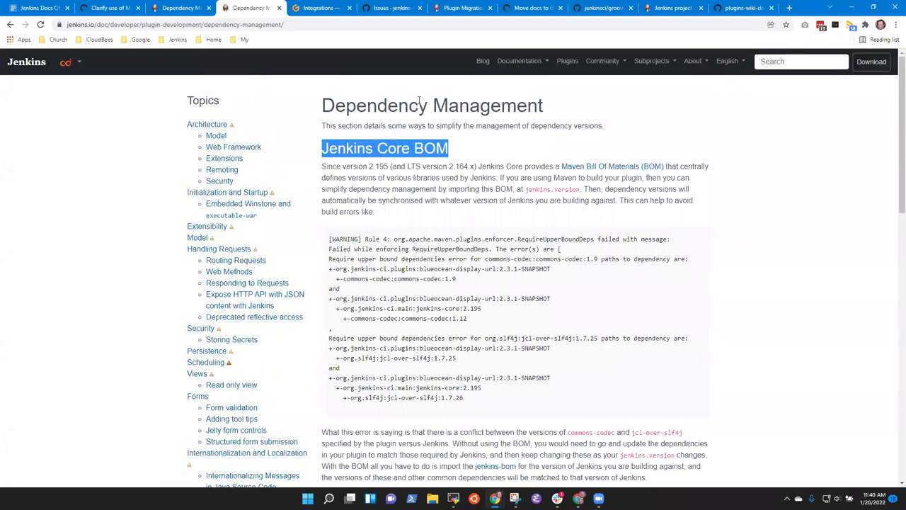
# Review the preview page's introduction and Apache Maven BOM section, checking the "Apache Maven Bill Of Materials (BOM)" link.
pyautogui.click(178, 8)
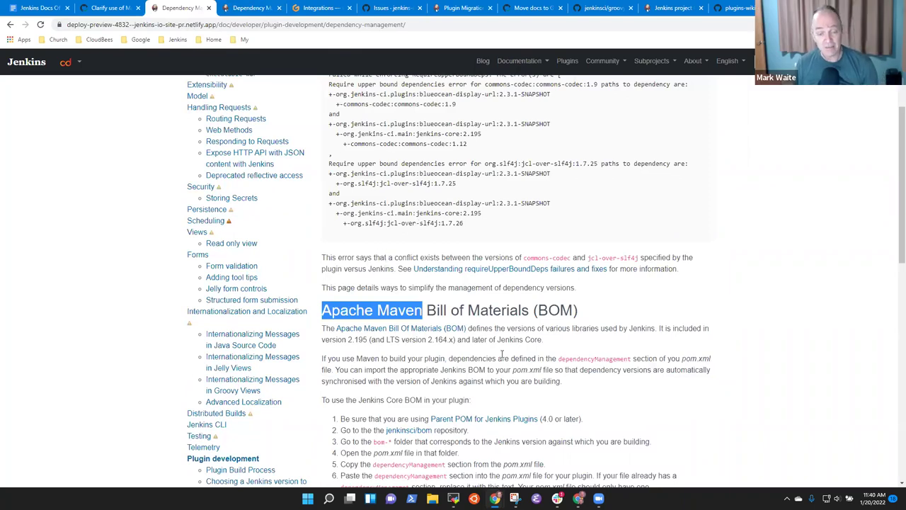
pyautogui.scroll(2, 249, 208)
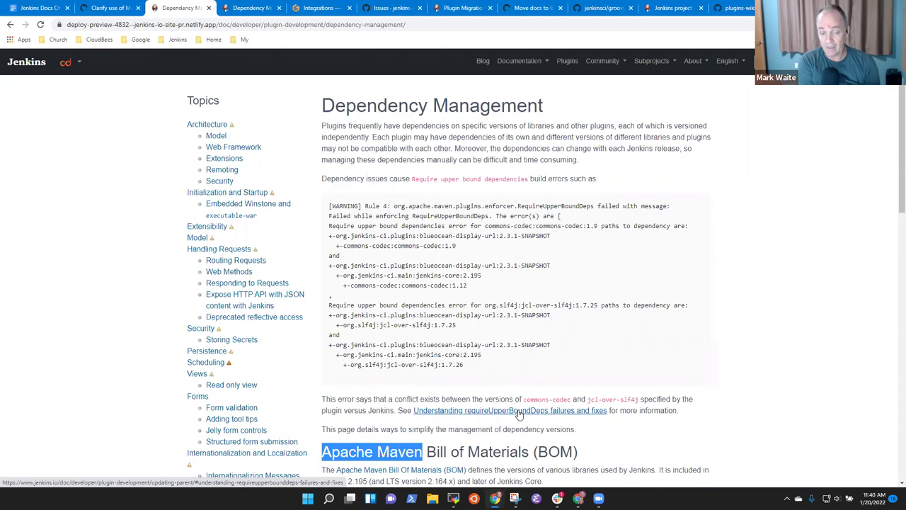
pyautogui.scroll(-2, 395, 325)
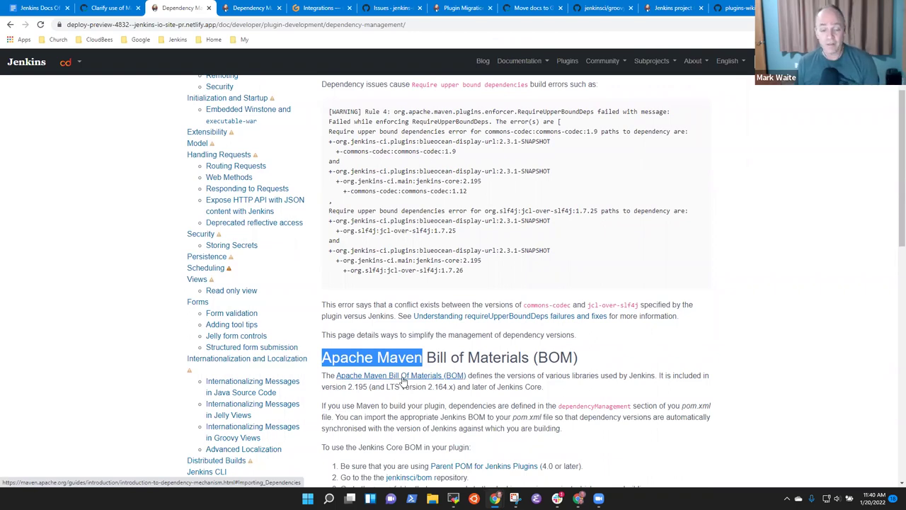
pyautogui.rightClick(388, 375)
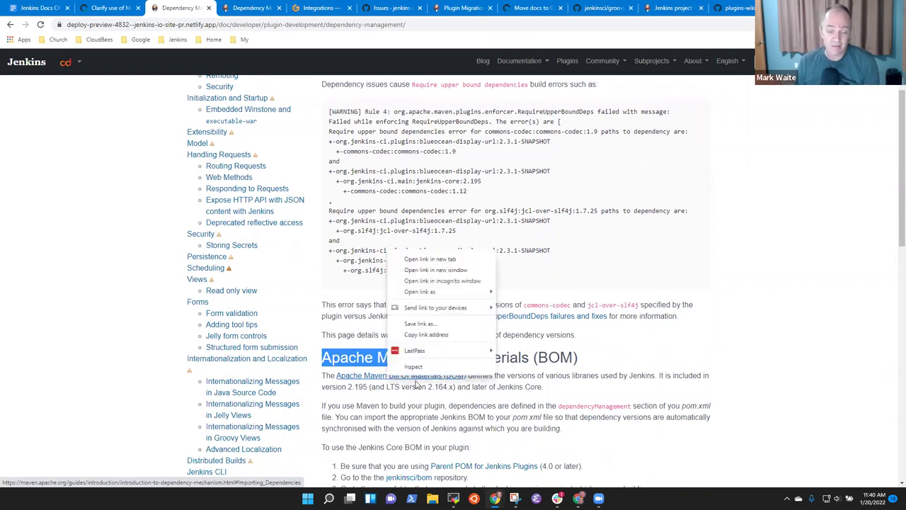
pyautogui.click(430, 259)
pyautogui.click(256, 8)
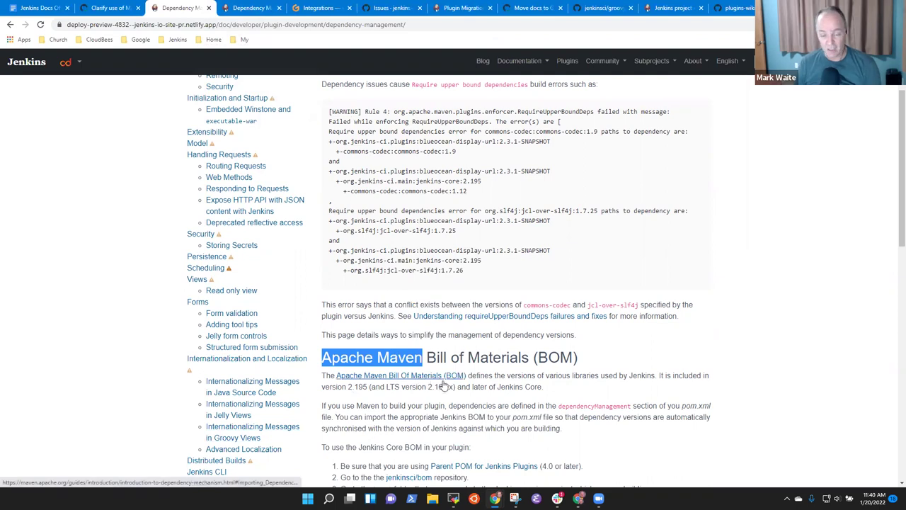
pyautogui.scroll(-3, 445, 371)
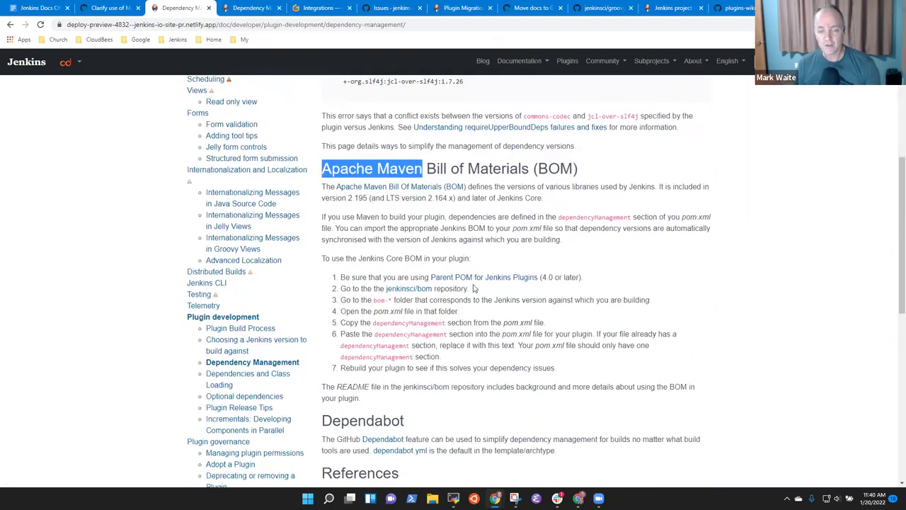
pyautogui.scroll(2, 467, 305)
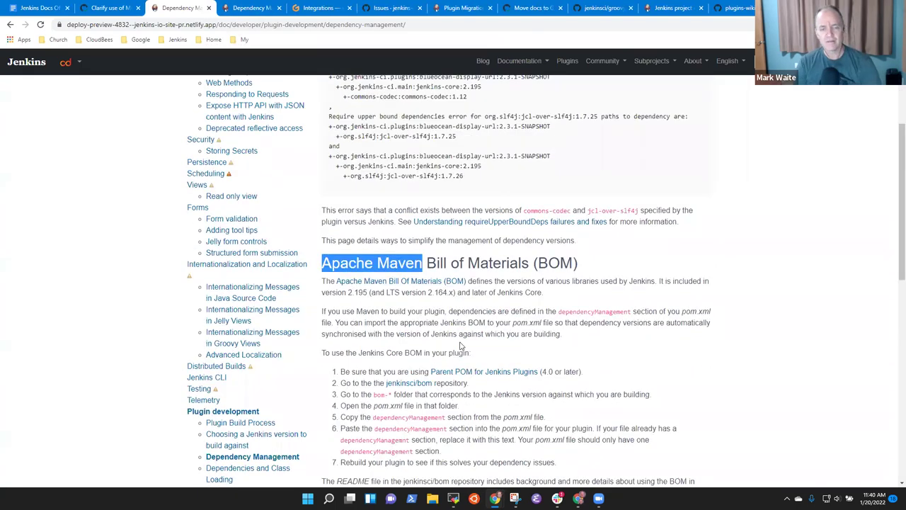
# Highlight the preview's first Core BOM instruction, "Be sure that you are using Parent POM for Jenkins Plugins (4.0 or later)".
pyautogui.click(592, 373)
pyautogui.moveTo(592, 373); pyautogui.dragTo(344, 380)
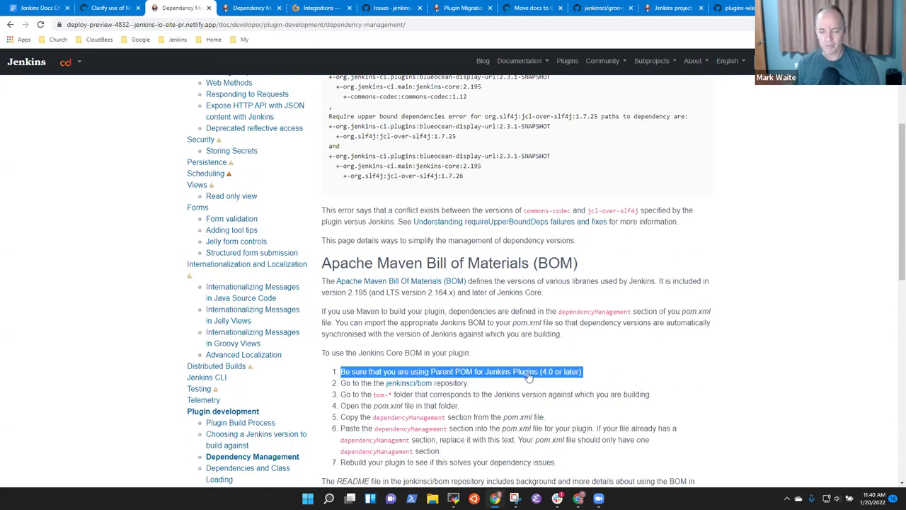
pyautogui.click(644, 384)
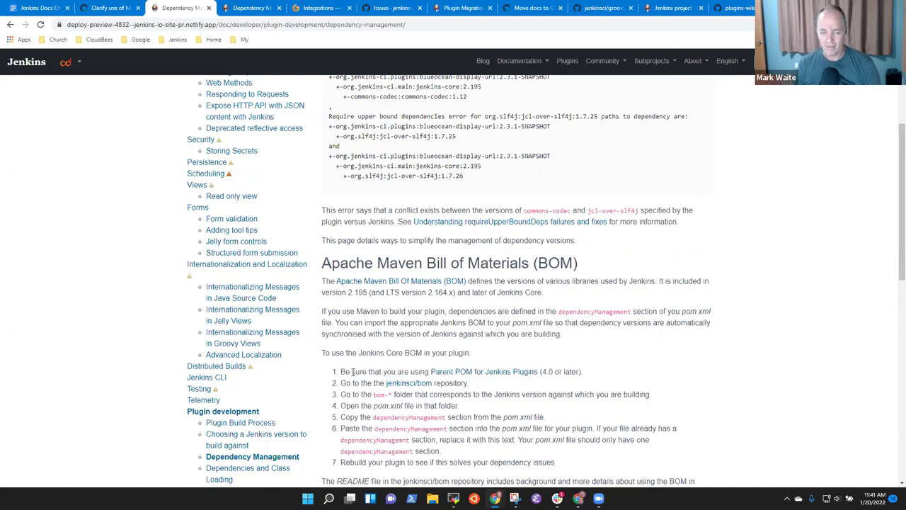
pyautogui.moveTo(344, 372); pyautogui.dragTo(588, 379)
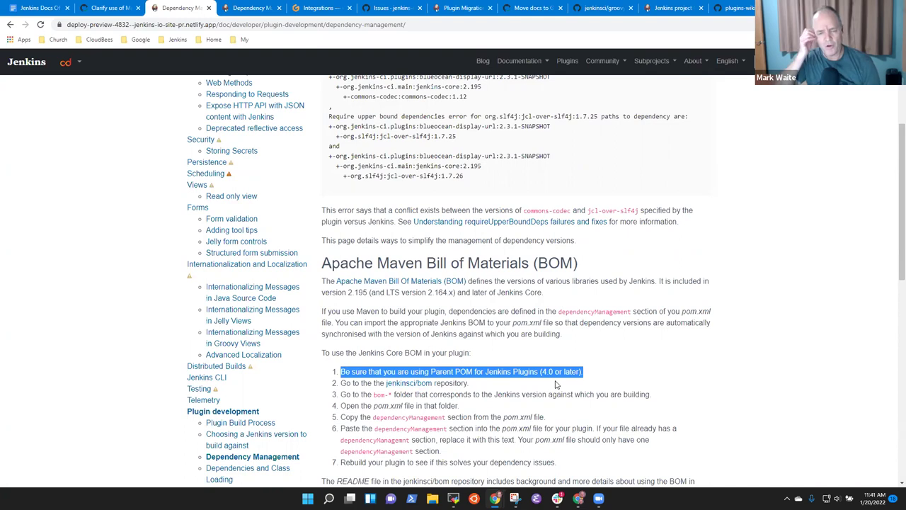
pyautogui.scroll(-2, 554, 383)
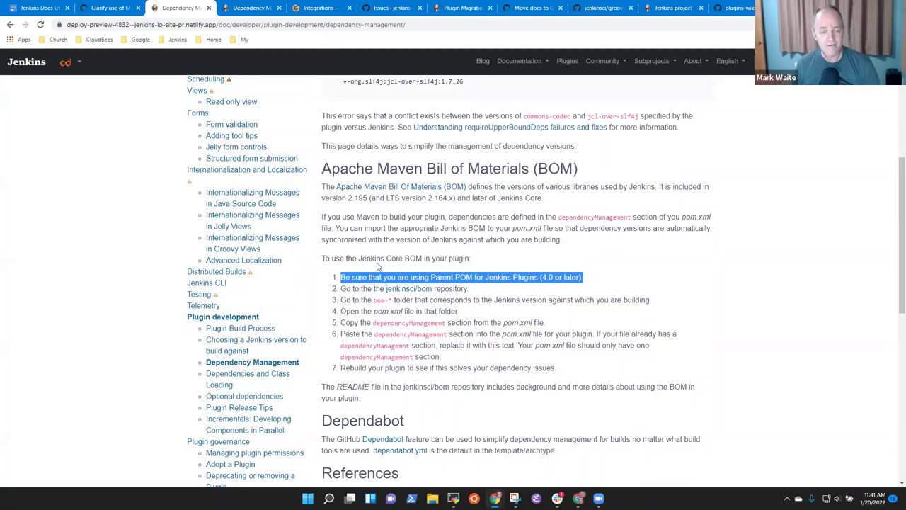
# Highlight the preview's "To use the Jenkins Core BOM in your plugin" line, followed by instruction 1 and instructions 3 and 4.
pyautogui.click(334, 260)
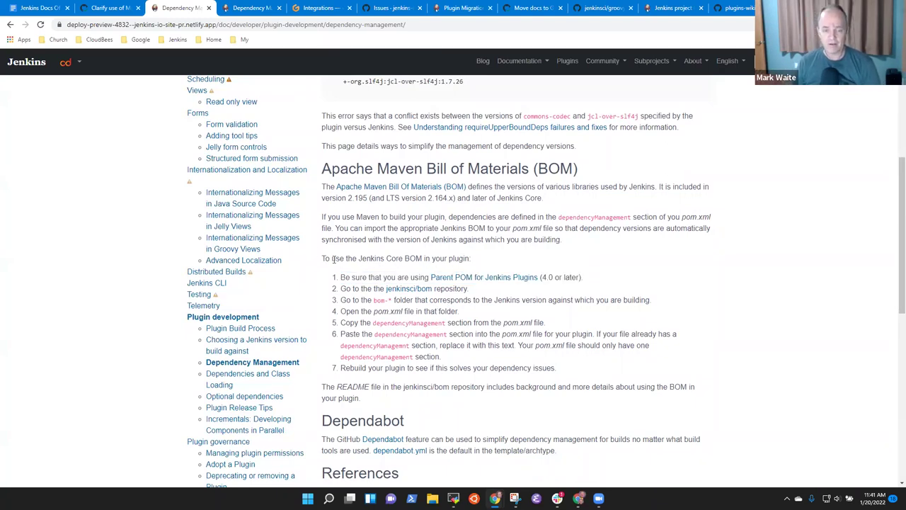
pyautogui.moveTo(323, 259); pyautogui.dragTo(478, 260)
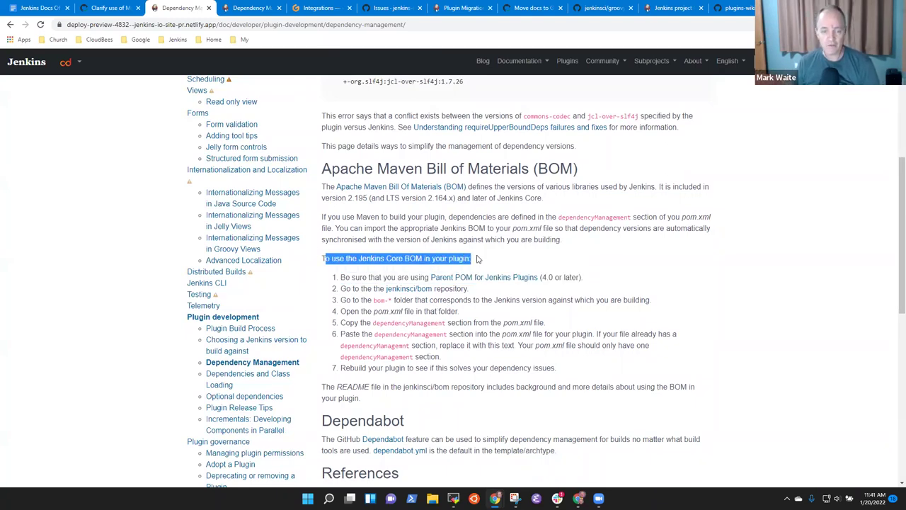
pyautogui.click(351, 260)
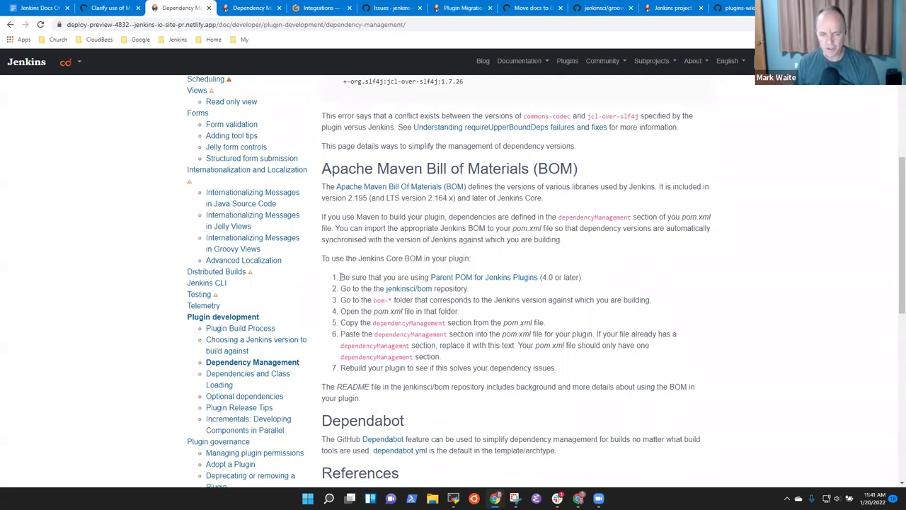
pyautogui.tripleClick(602, 278)
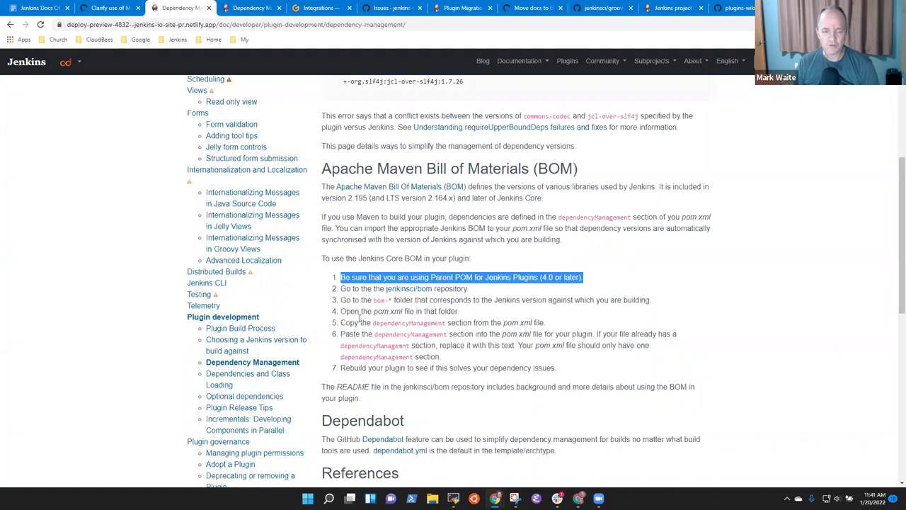
pyautogui.moveTo(340, 303); pyautogui.dragTo(587, 314)
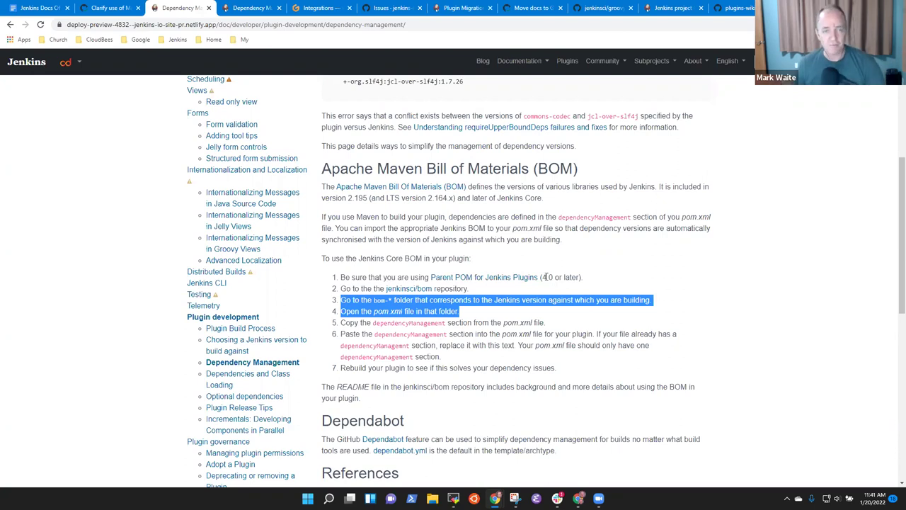
# Compare the live page's Jenkins Core BOM section with the preview, highlighting the preview's "Apache Maven Bill of Materials" heading and Parent POM instruction.
pyautogui.click(238, 6)
pyautogui.scroll(-4, 482, 358)
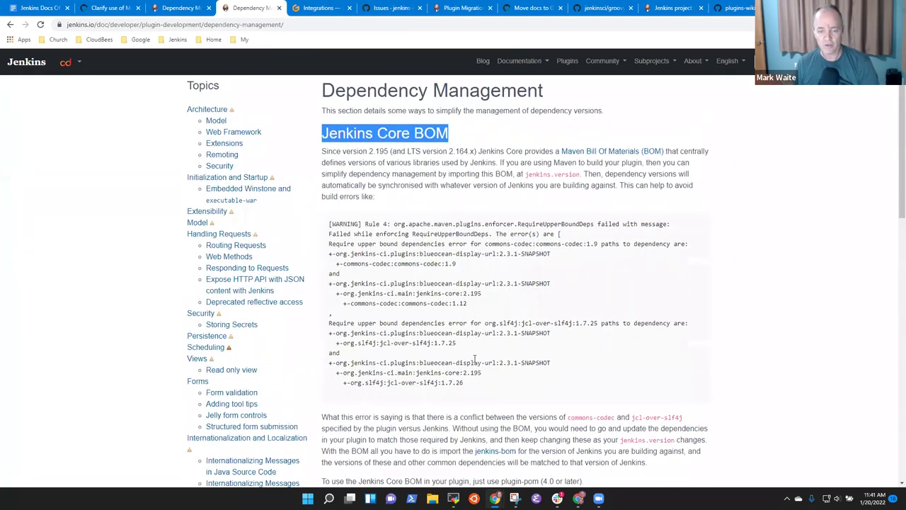
pyautogui.scroll(5, 496, 370)
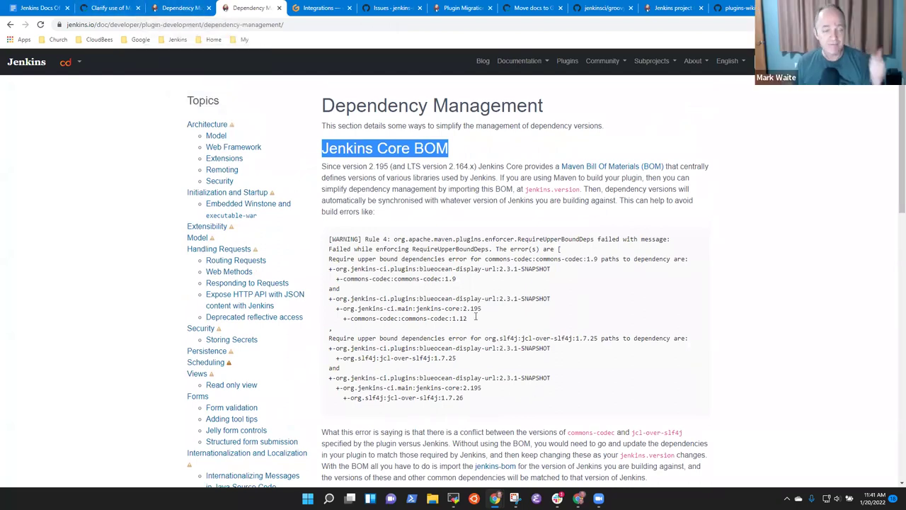
pyautogui.hotkey('ctrl', 'pageup')
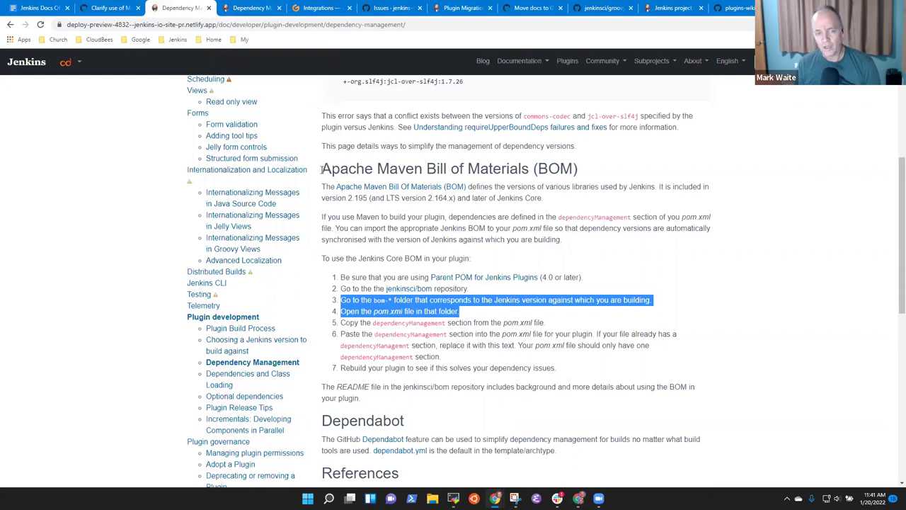
pyautogui.moveTo(349, 168); pyautogui.dragTo(535, 169)
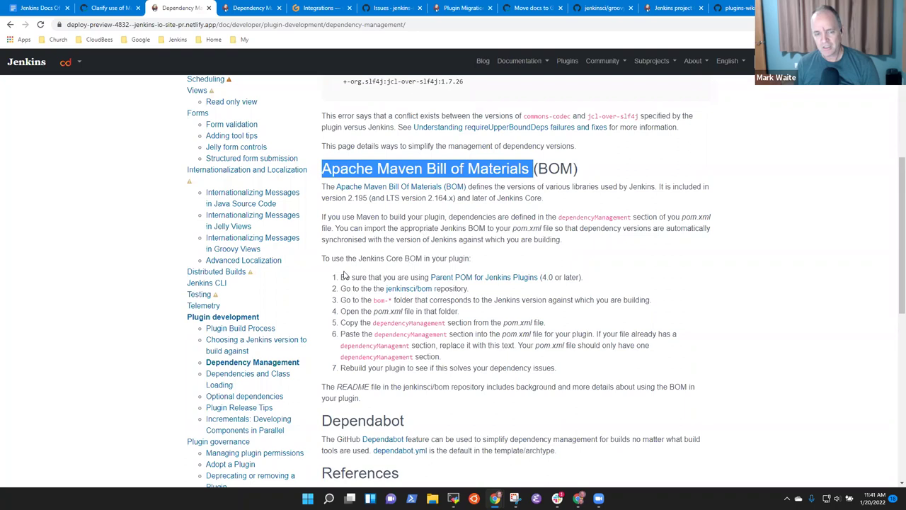
pyautogui.moveTo(341, 277); pyautogui.dragTo(602, 278)
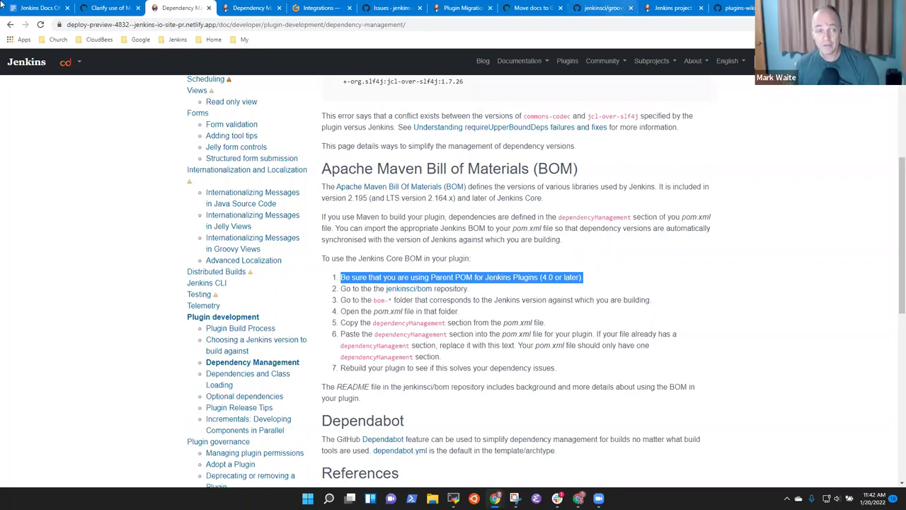
# Search Google for "Maven versions plugin update parent" in a new browser tab beside the preview.
pyautogui.rightClick(182, 12)
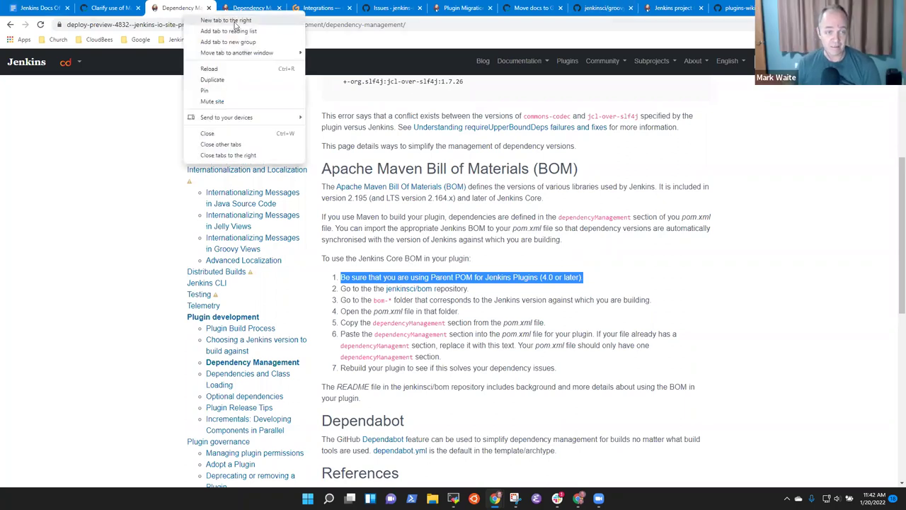
pyautogui.click(233, 21)
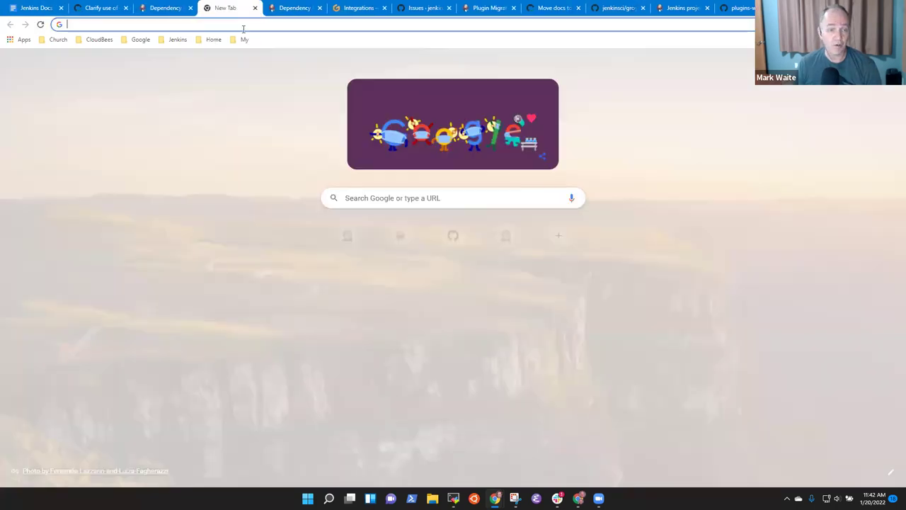
pyautogui.write('Maven v')
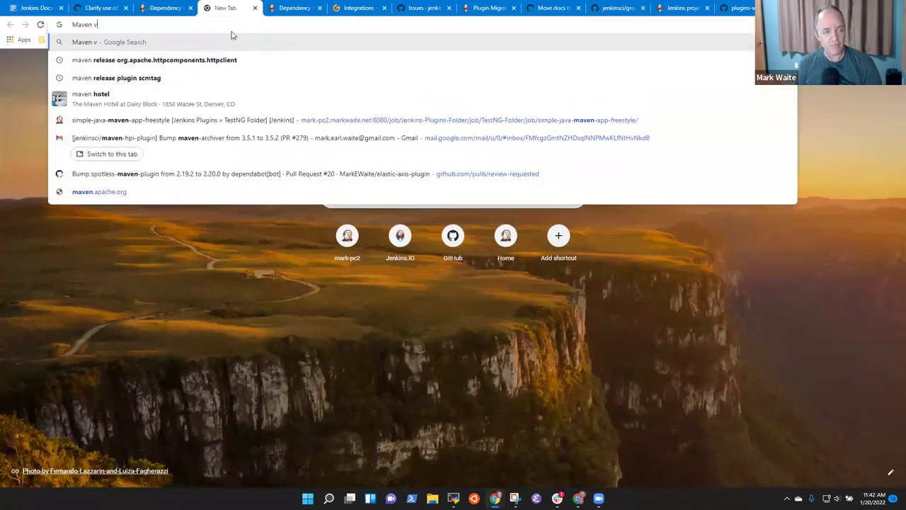
pyautogui.write('ersions ')
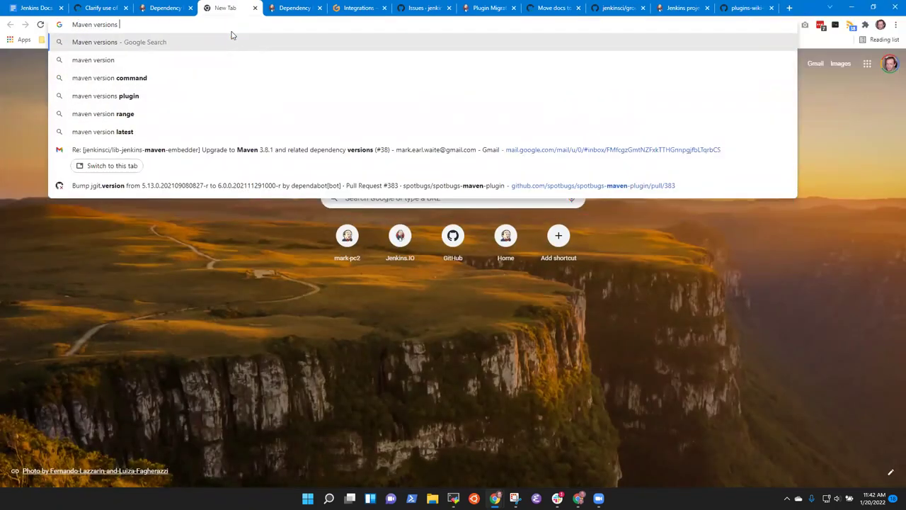
pyautogui.write('plugin')
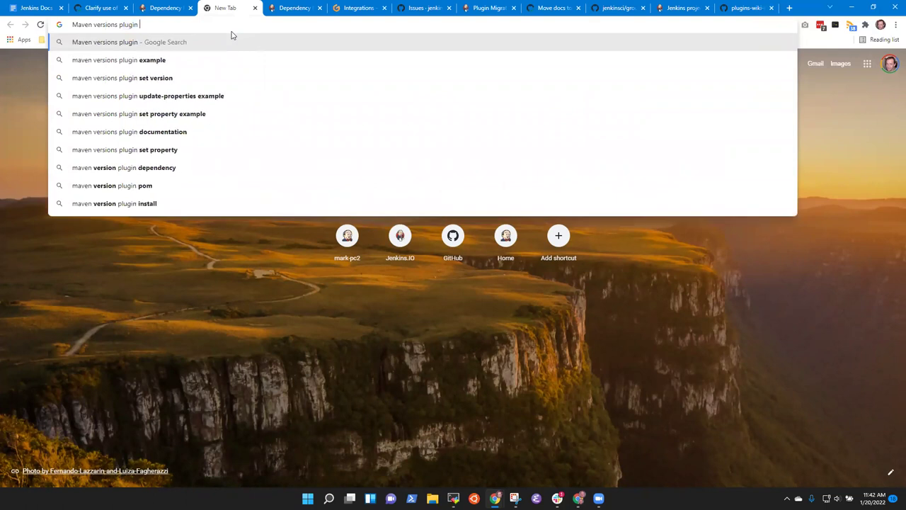
pyautogui.write('update pom')
pyautogui.hotkey('ctrl', 'BackSpace')
pyautogui.hotkey('ctrl', 'BackSpace')
pyautogui.write('update parent')
pyautogui.press('Return')
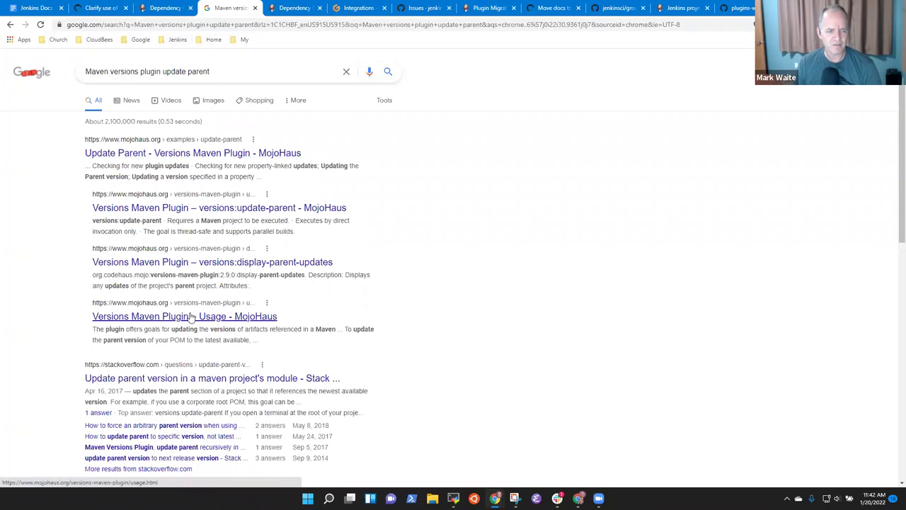
# Open the Jenkins result "Updating Your Maven Parent POM" and examine its parent POM and requireUpperBoundDeps sections.
pyautogui.scroll(-2, 191, 318)
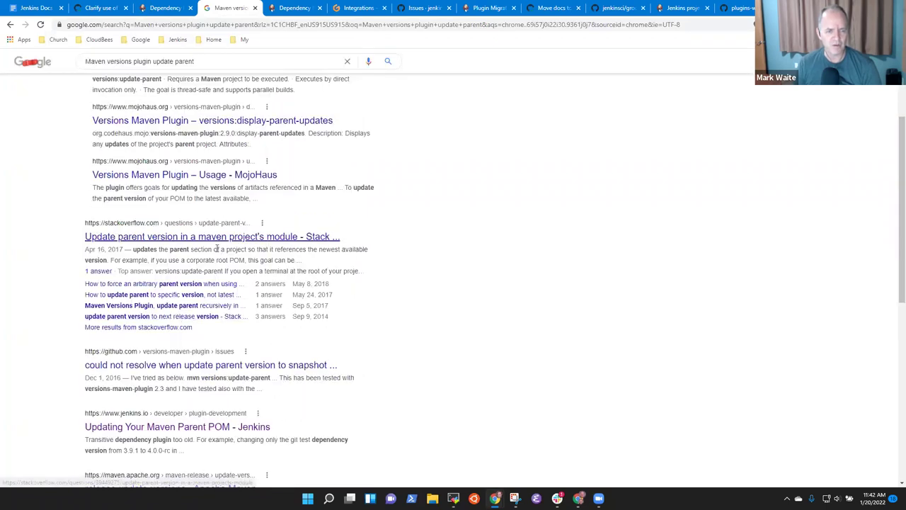
pyautogui.click(180, 428)
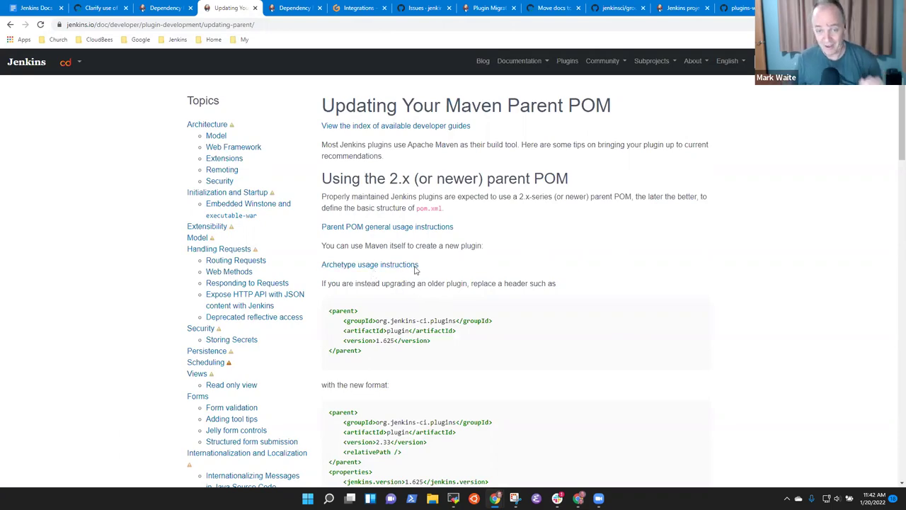
pyautogui.scroll(-10, 494, 289)
pyautogui.scroll(8, 509, 301)
pyautogui.scroll(3, 517, 306)
pyautogui.scroll(-4, 556, 289)
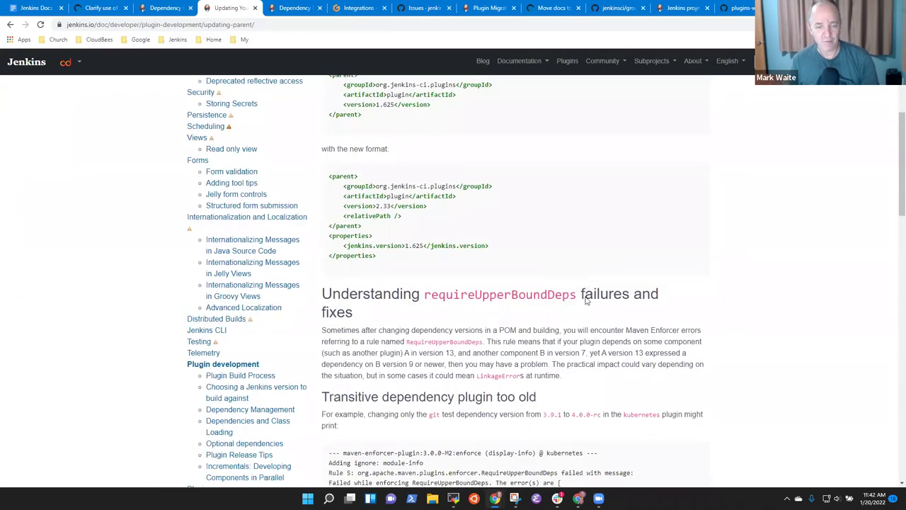
# Read through the parent POM page's requireUpperBoundDeps error examples and remaining sections, down to Optional dependencies and extensions.
pyautogui.scroll(-5, 587, 298)
pyautogui.scroll(-12, 589, 310)
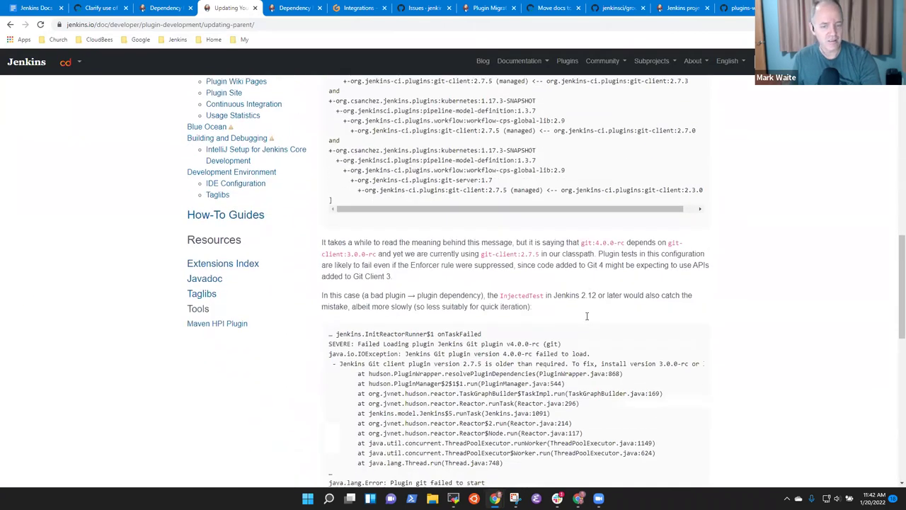
pyautogui.scroll(2, 587, 320)
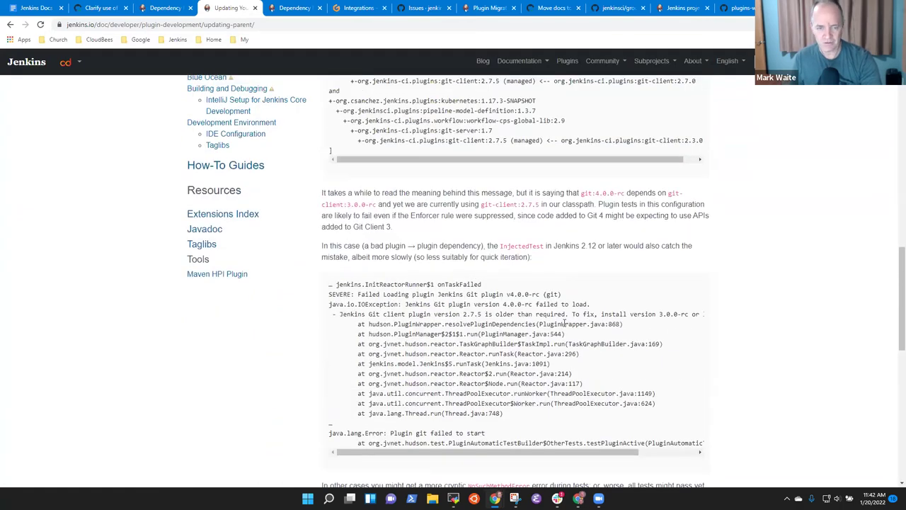
pyautogui.scroll(-4, 567, 323)
pyautogui.scroll(15, 572, 324)
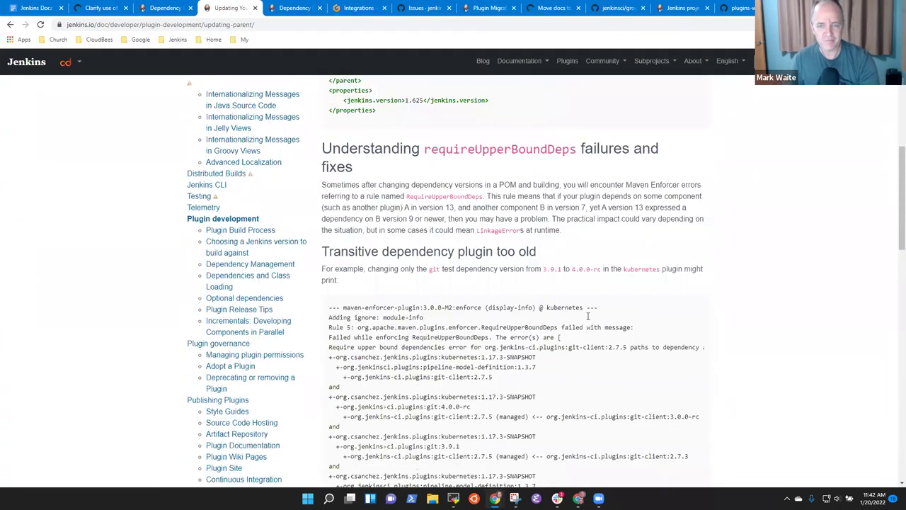
pyautogui.scroll(-14, 424, 272)
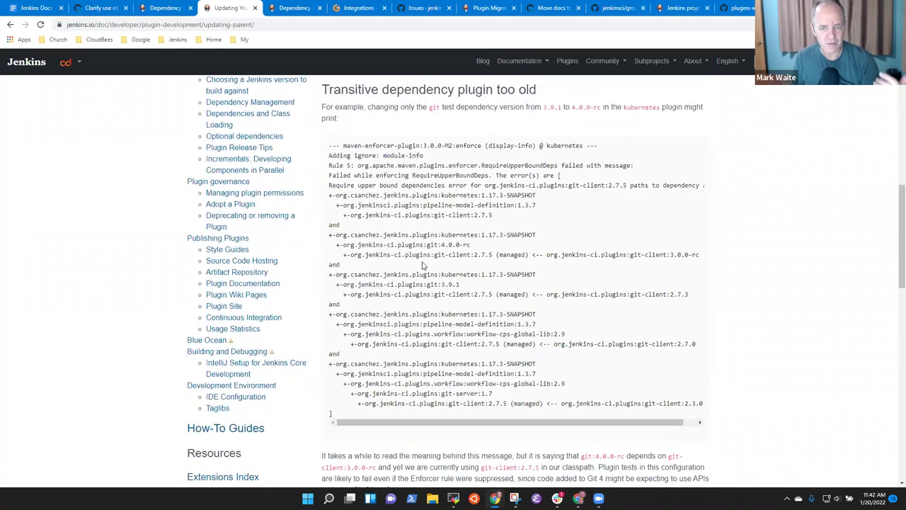
pyautogui.scroll(-9, 457, 277)
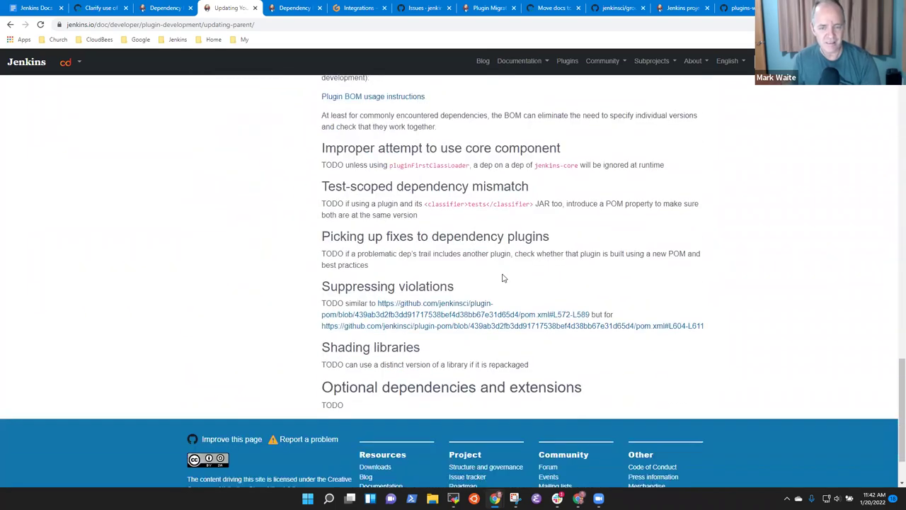
pyautogui.scroll(20, 471, 273)
pyautogui.scroll(15, 499, 267)
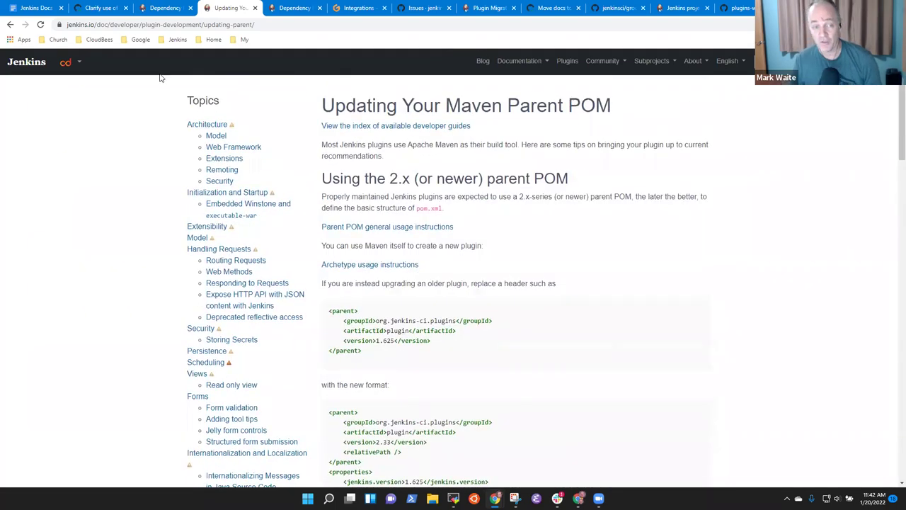
# Copy the address of the Updating Your Maven Parent POM page and return to pull request #4832.
pyautogui.click(267, 28)
pyautogui.press('super+c')
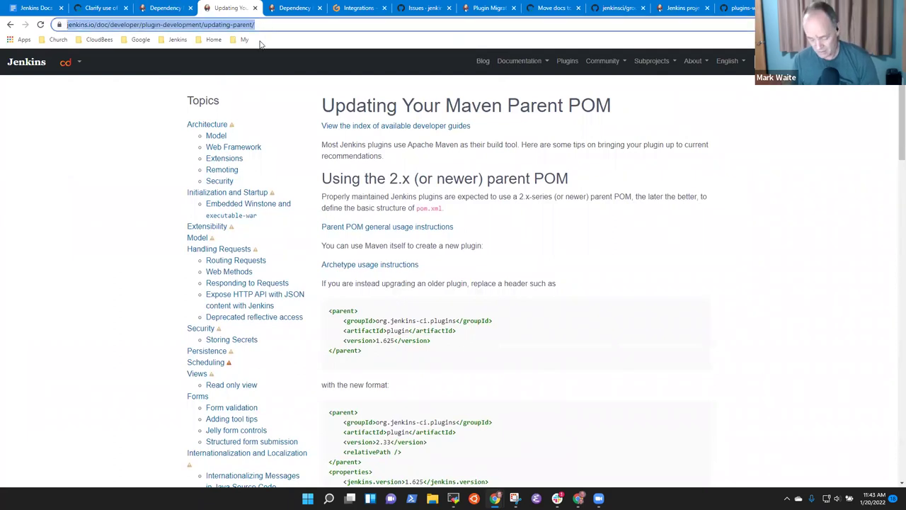
pyautogui.click(181, 9)
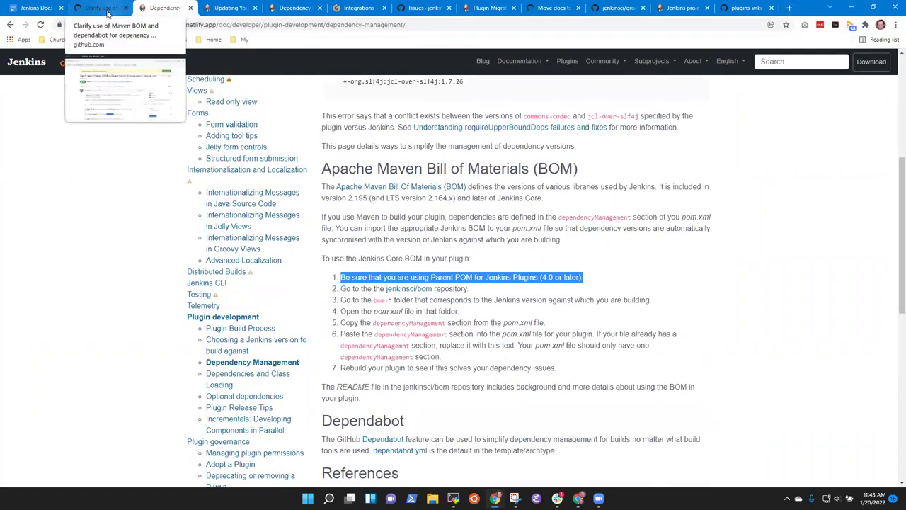
pyautogui.click(97, 11)
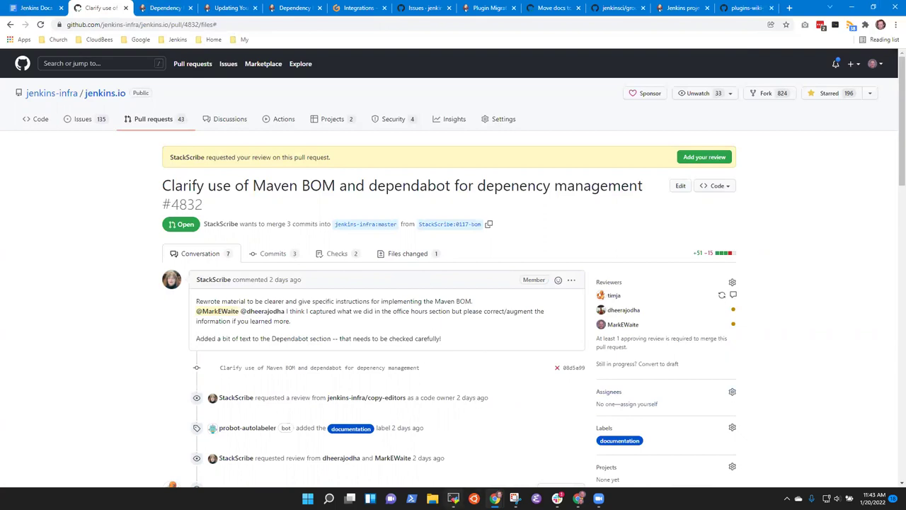
# Switch to the terminal session in the ~/git/jenkins/jenkins.io repository, leaving the command prompt empty.
pyautogui.moveTo(454, 497)
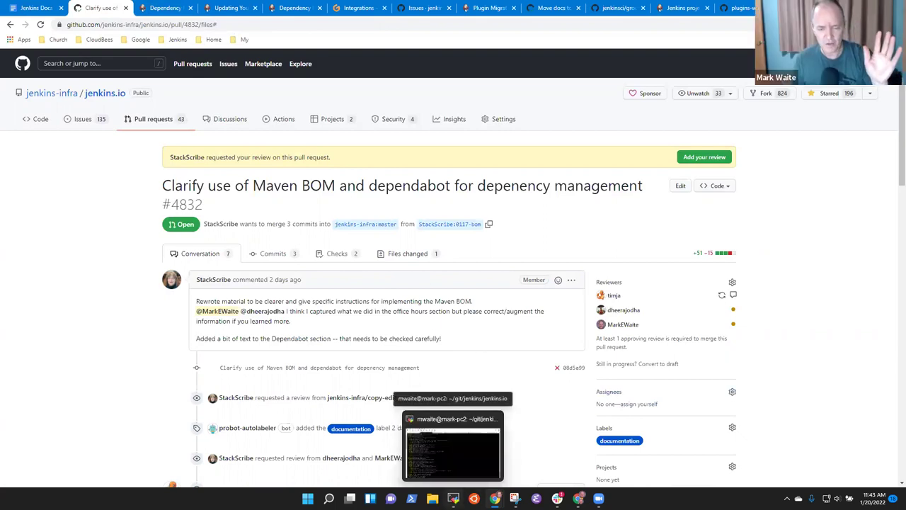
pyautogui.click(453, 446)
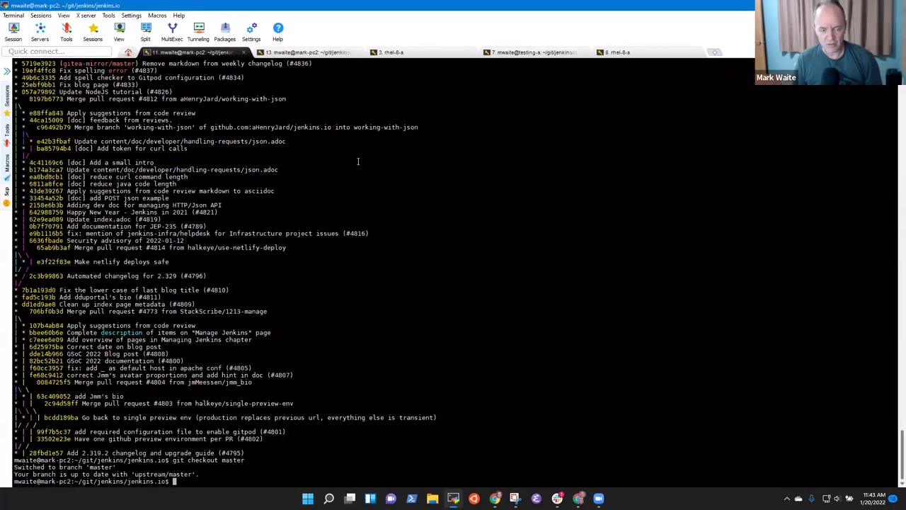
pyautogui.write('gh pr')
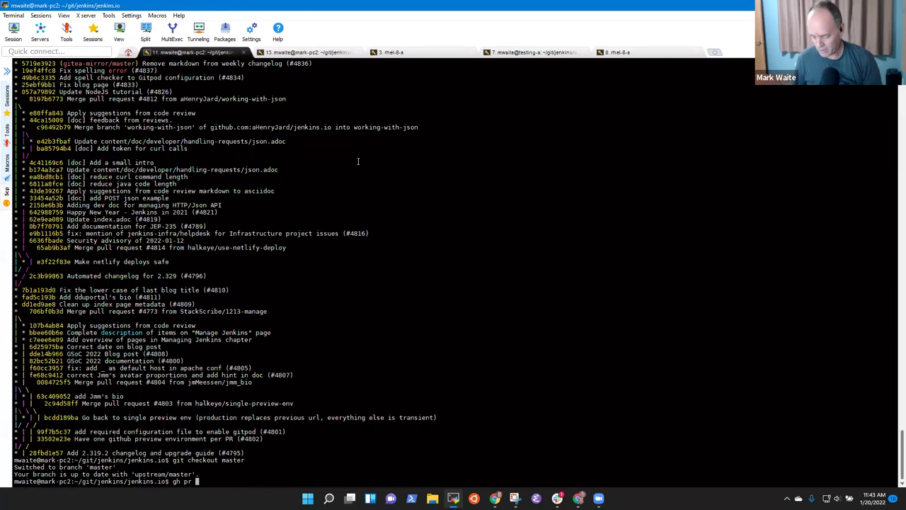
pyautogui.press('BackSpace')
pyautogui.press('BackSpace')
pyautogui.press('BackSpace')
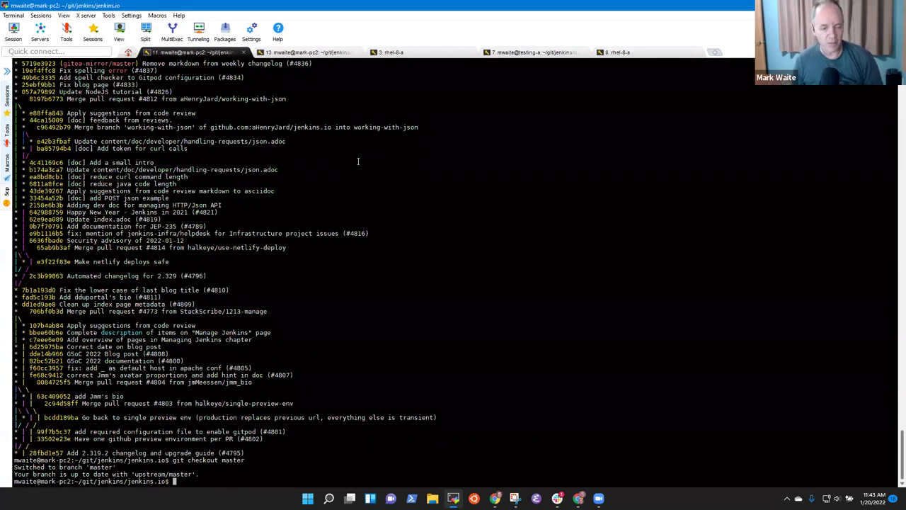
# Enlarge the terminal text and clear the pasted page address to get a fresh prompt.
pyautogui.rightClick(495, 180)
pyautogui.press('Escape')
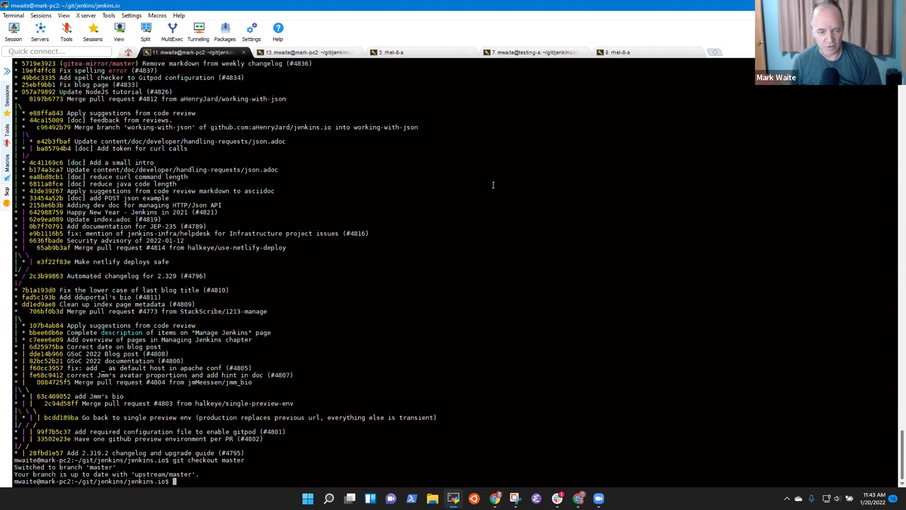
pyautogui.middleClick(494, 185)
pyautogui.keyDown('ctrl'); pyautogui.scroll(3, 503, 188); pyautogui.keyUp('ctrl')
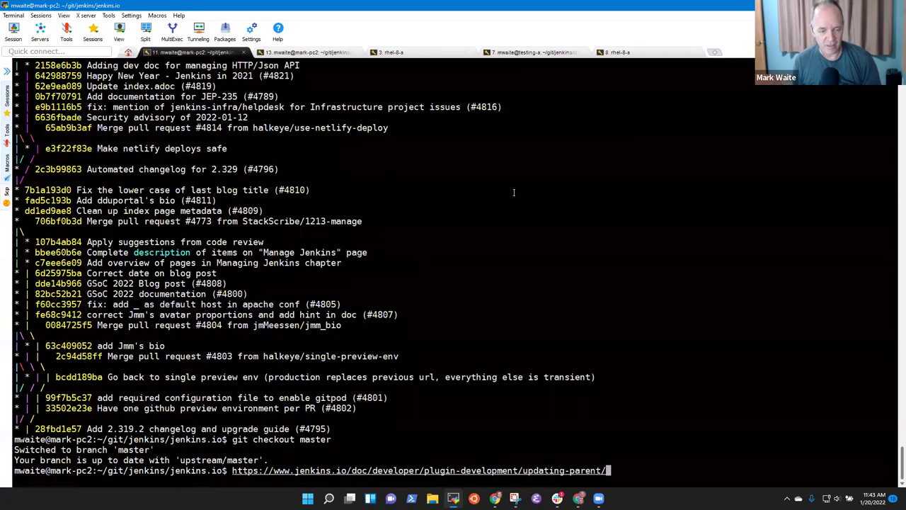
pyautogui.hotkey('ctrl', 'a')
pyautogui.hotkey('ctrl', 'k')
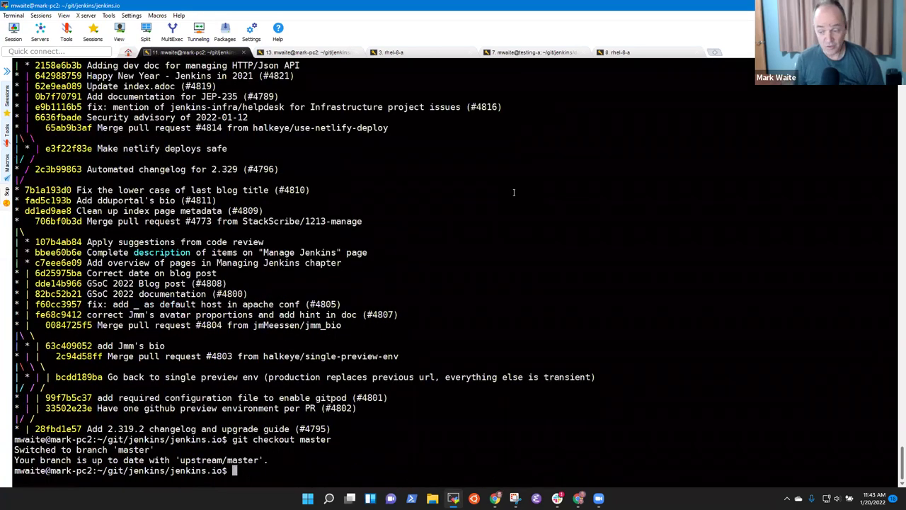
pyautogui.press('Return')
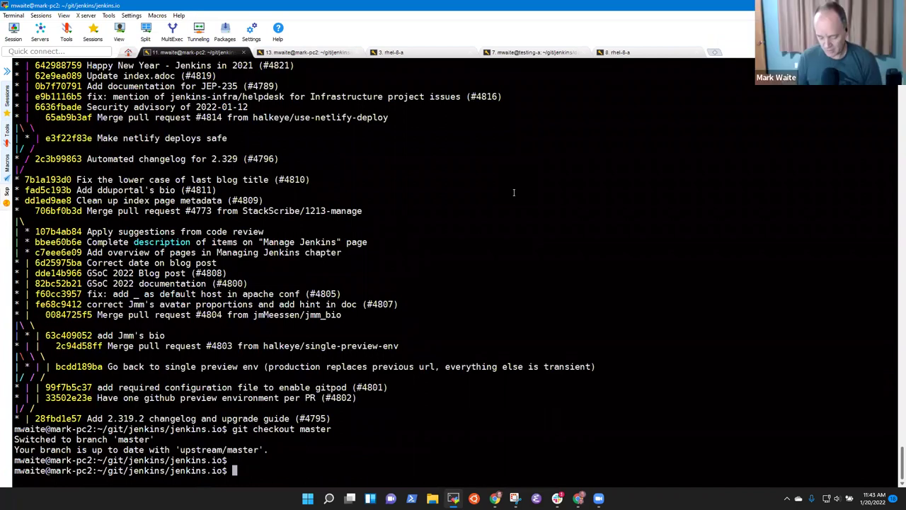
# List the repository's open pull requests with gh and check out pull request 4832.
pyautogui.write('gh pr list')
pyautogui.press('Return')
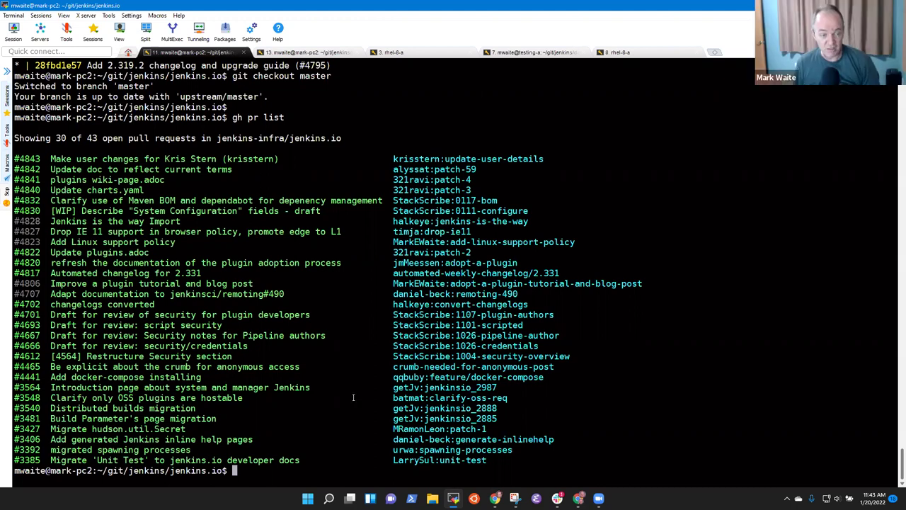
pyautogui.write('gh pr checkoiu')
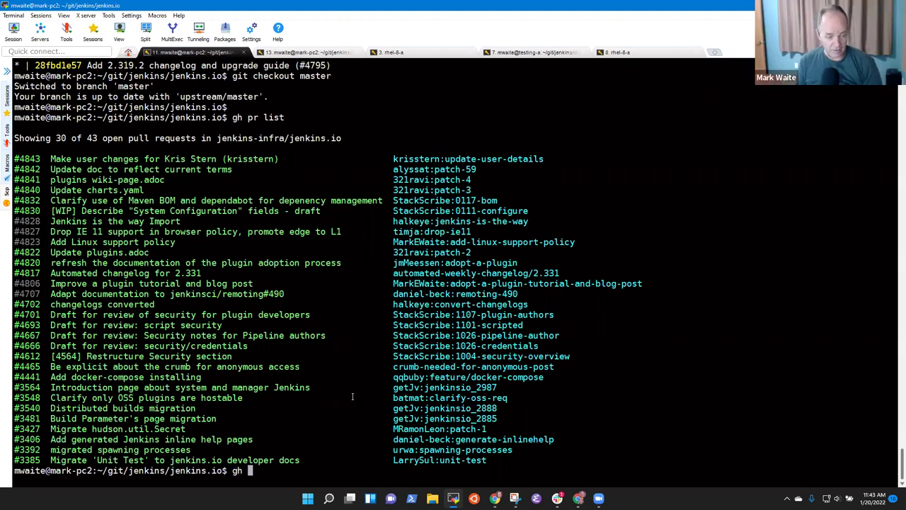
pyautogui.press('BackSpace')
pyautogui.press('BackSpace')
pyautogui.write('ut')
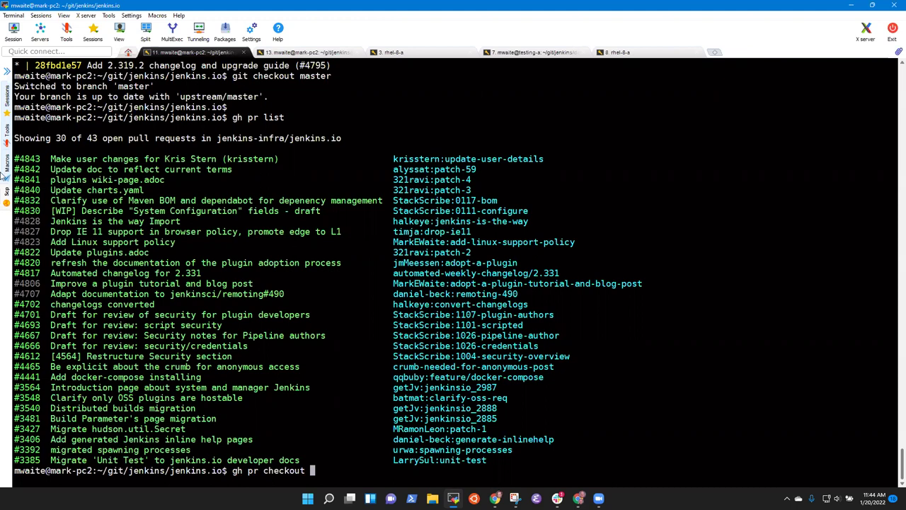
pyautogui.doubleClick(34, 200)
pyautogui.rightClick(262, 223)
pyautogui.press('Return')
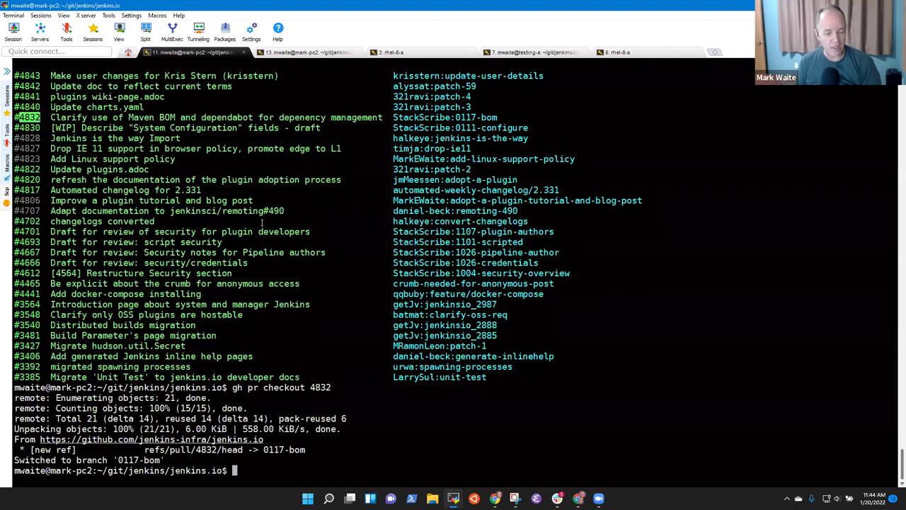
# Merge master into the checked-out 0117-bom branch, keeping the default merge commit message.
pyautogui.write('git ')
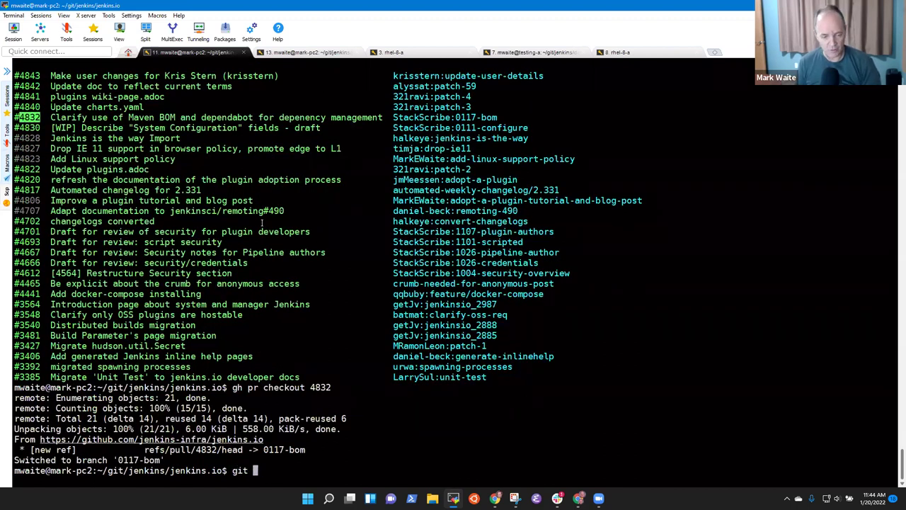
pyautogui.write('merge master')
pyautogui.press('Return')
pyautogui.hotkey('shift', 'z')
pyautogui.hotkey('shift', 'z')
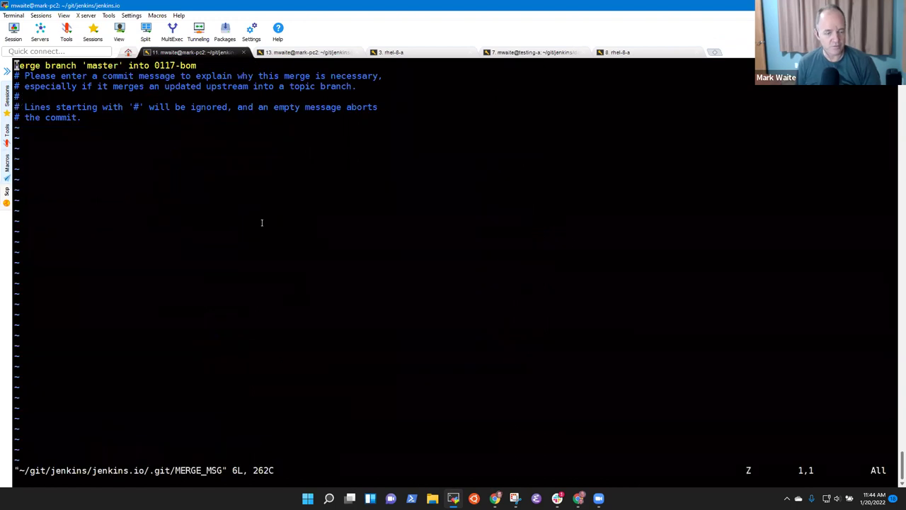
# Check the working tree status and review the commit history with git log --graph --oneline.
pyautogui.write('git status')
pyautogui.press('Return')
pyautogui.write('g')
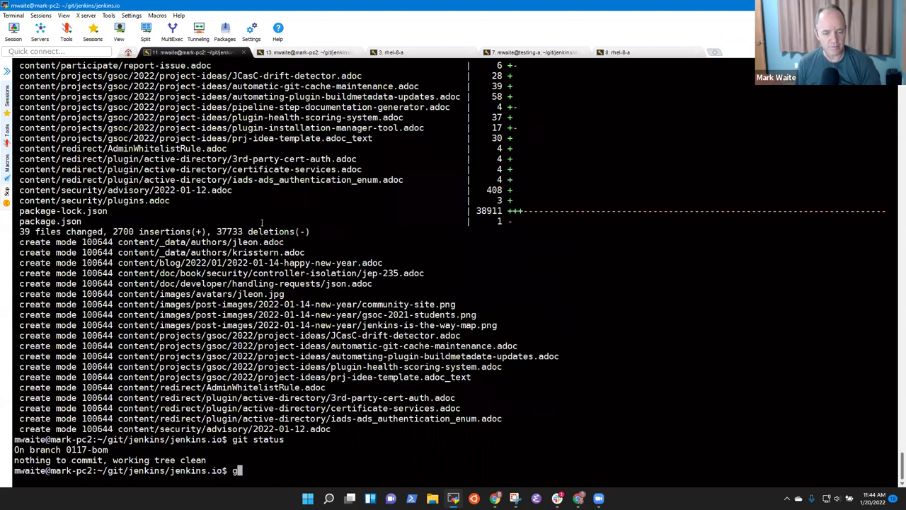
pyautogui.write('it log --graph --oneline')
pyautogui.press('Return')
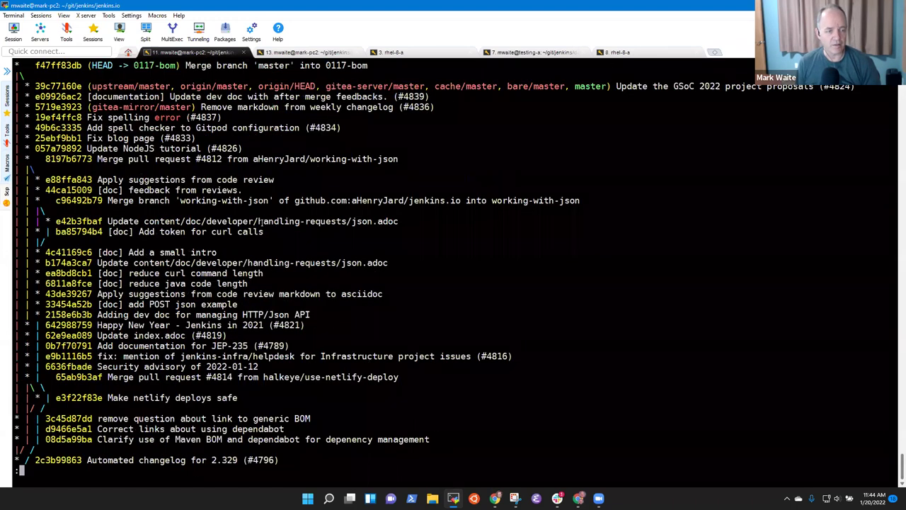
pyautogui.press('space')
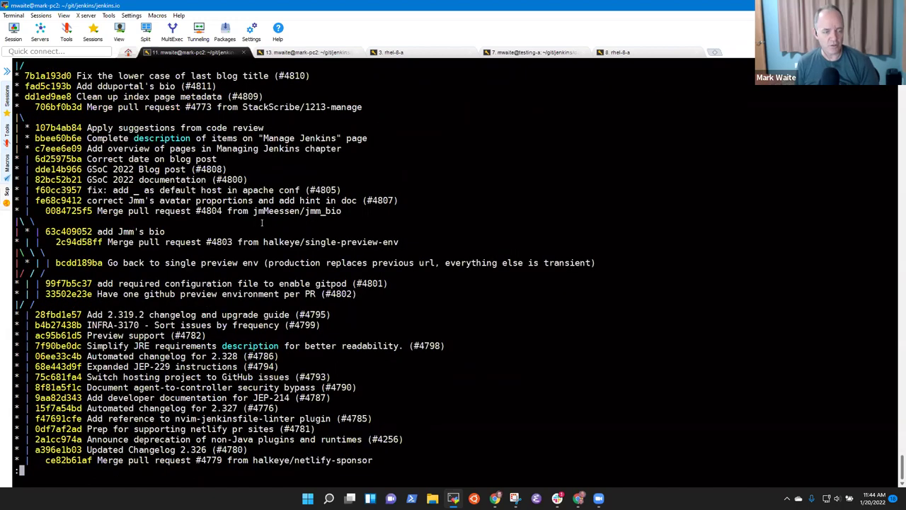
pyautogui.press('b')
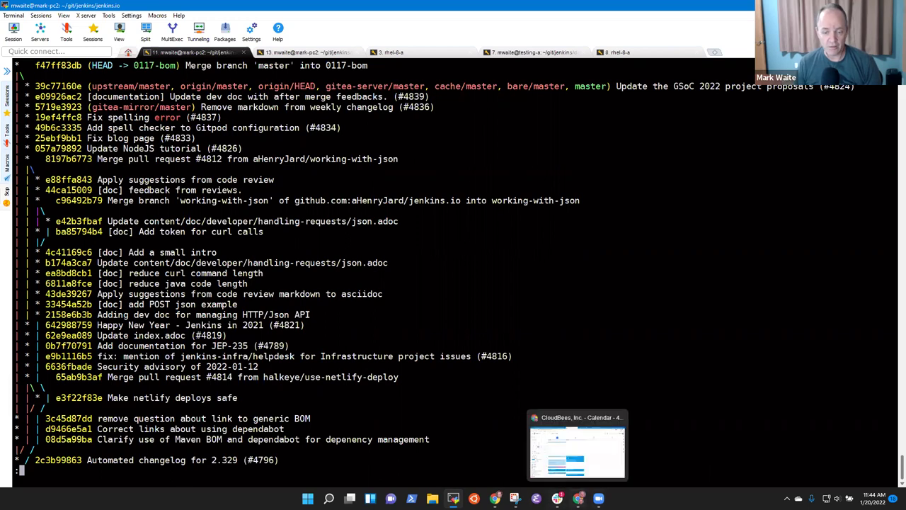
# Switch to the browser and view the master branch's commit history in the jenkins-infra/jenkins.io repository.
pyautogui.moveTo(495, 498)
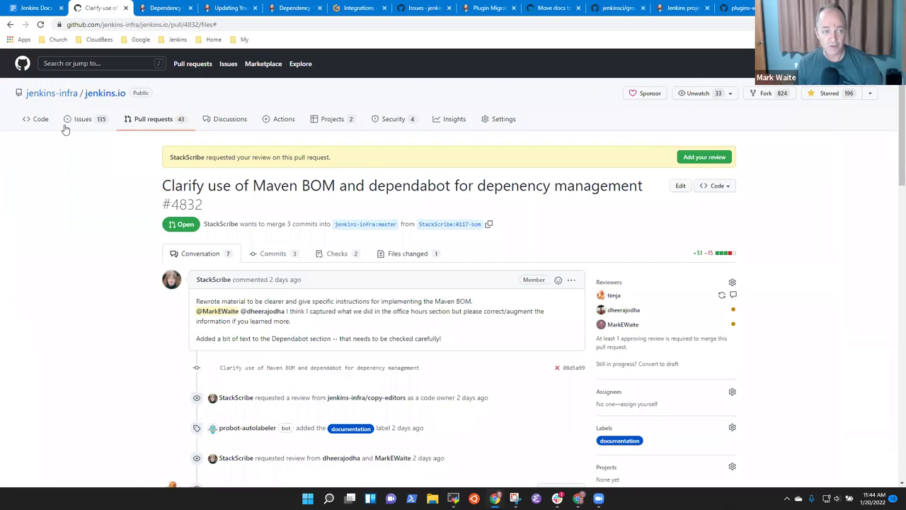
pyautogui.click(35, 119)
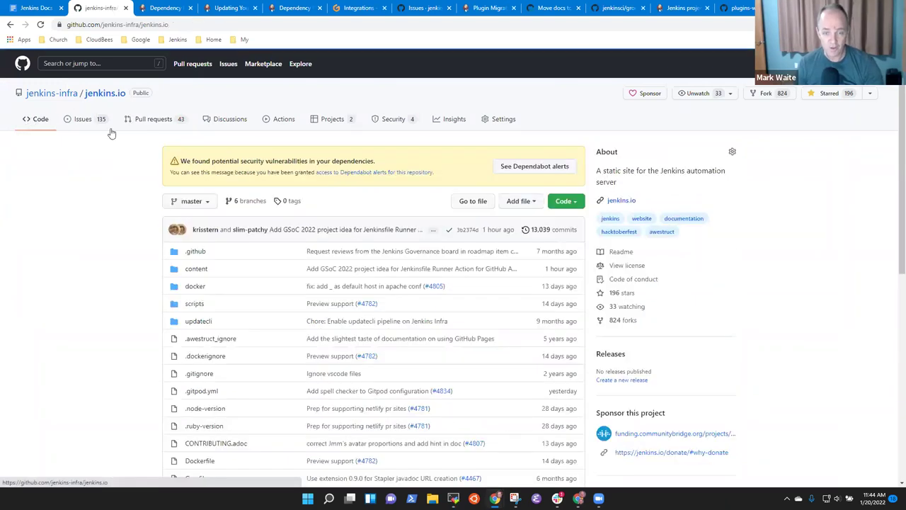
pyautogui.click(561, 234)
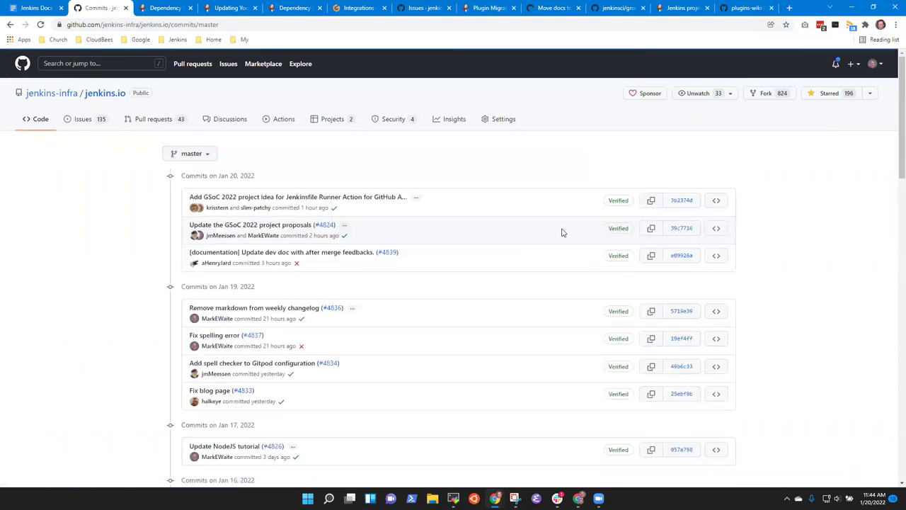
# Check the existing personal fork of jenkins.io for upstream commits to fetch, and return to the terminal's commit graph.
pyautogui.click(34, 129)
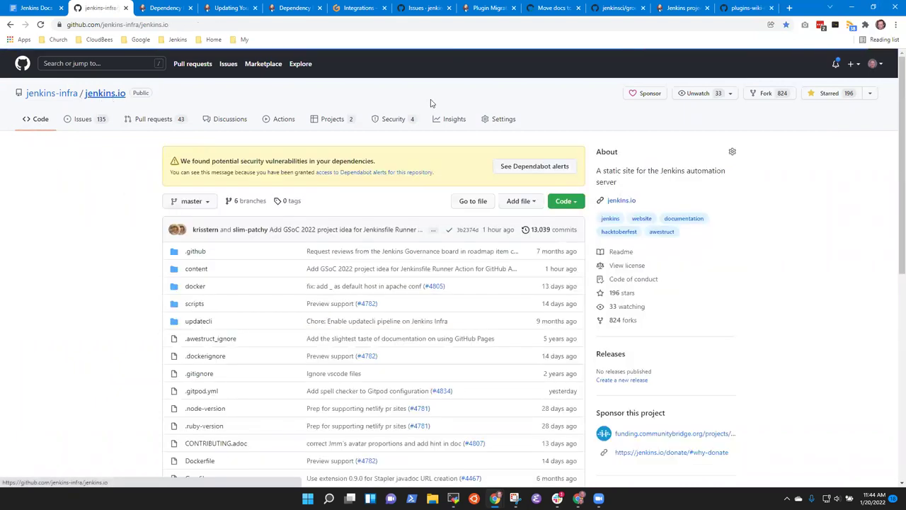
pyautogui.click(764, 94)
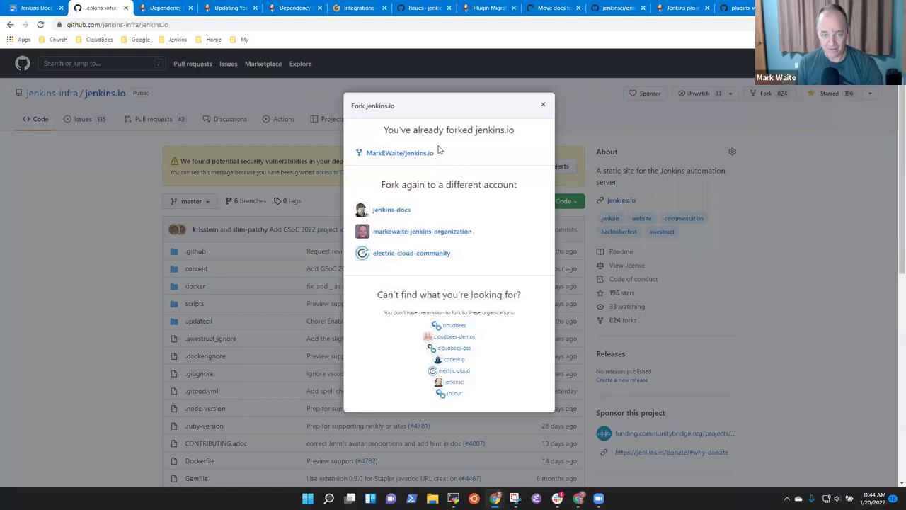
pyautogui.click(410, 153)
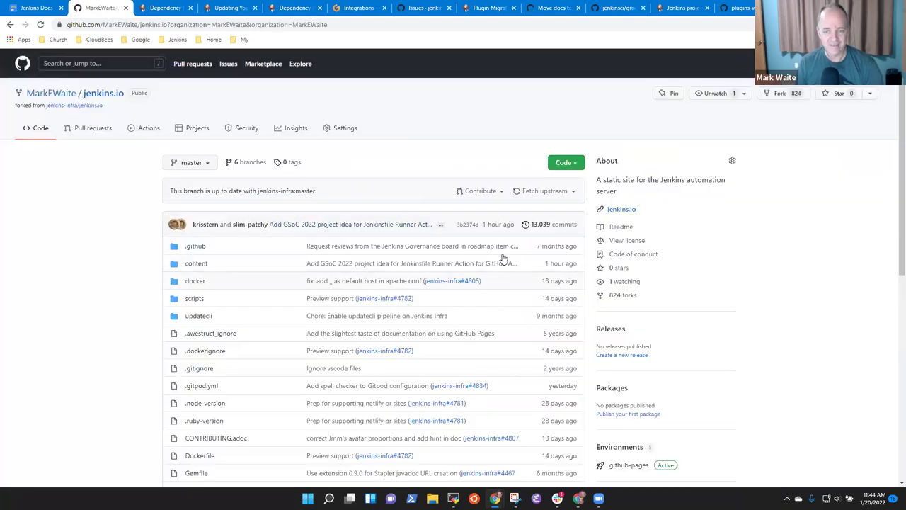
pyautogui.click(549, 191)
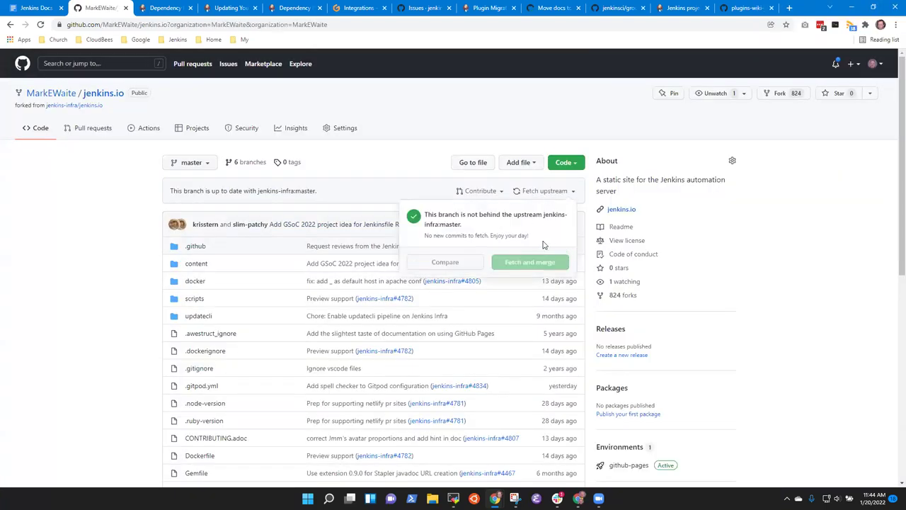
pyautogui.press('super+d')
pyautogui.click(454, 498)
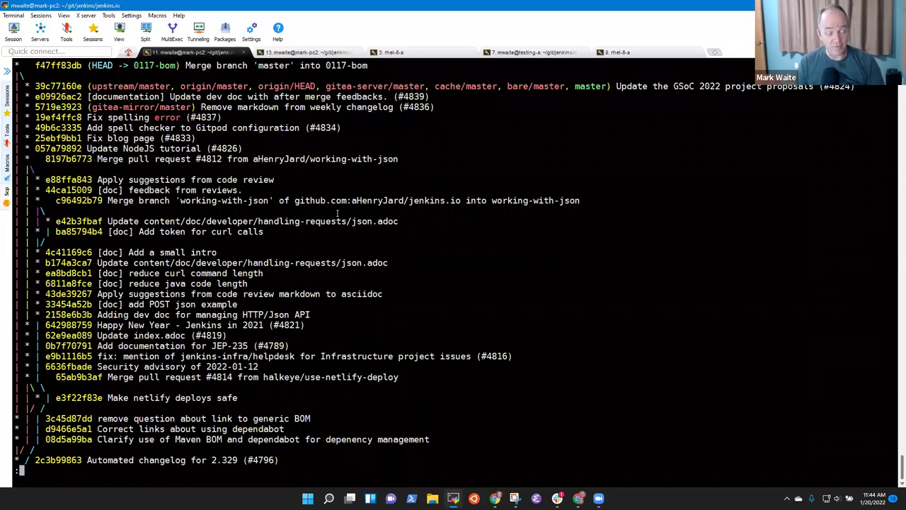
# Close the commit graph and list the branch's commits with per-file change counts using git log --numstat master..HEAD.
pyautogui.press('q')
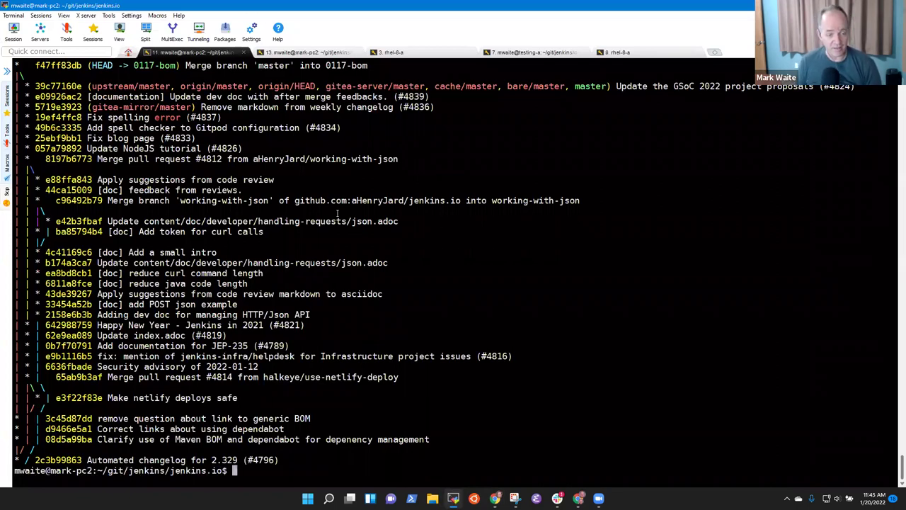
pyautogui.write('git log -- u')
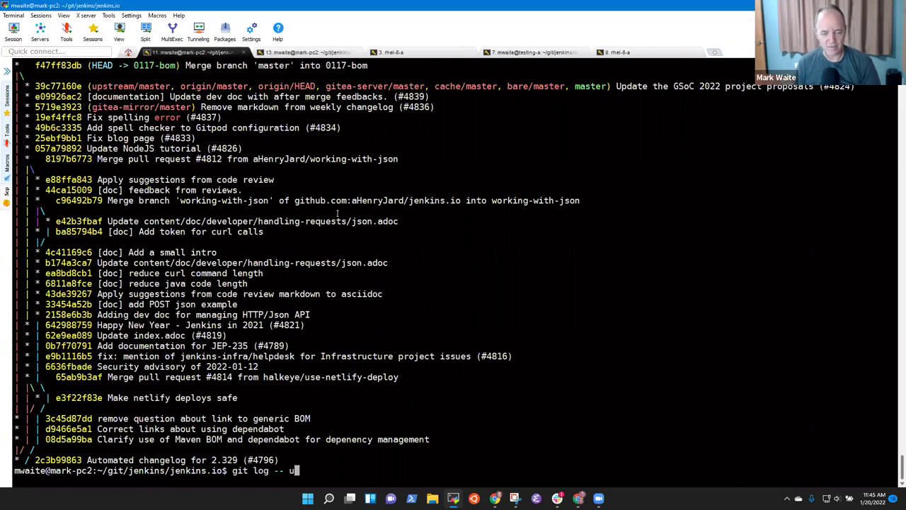
pyautogui.press('BackSpace')
pyautogui.press('BackSpace')
pyautogui.write('numstat master..HEAD')
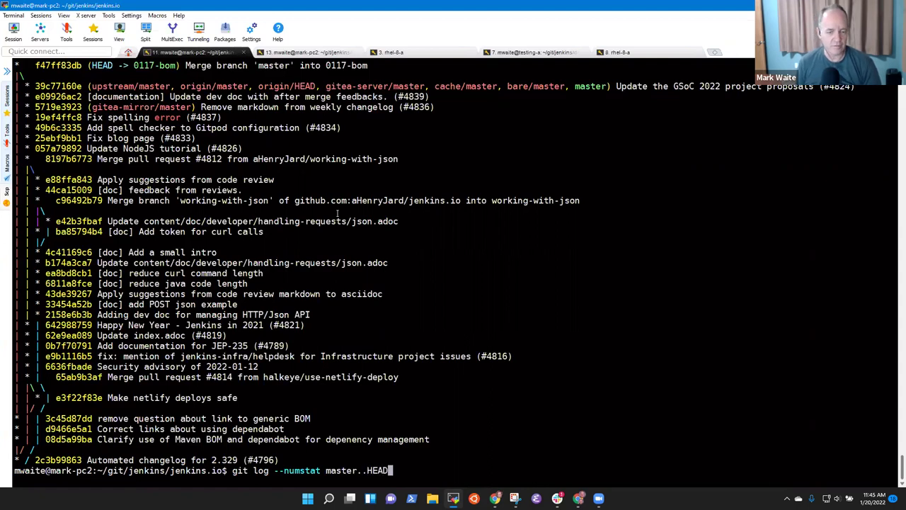
pyautogui.press('Return')
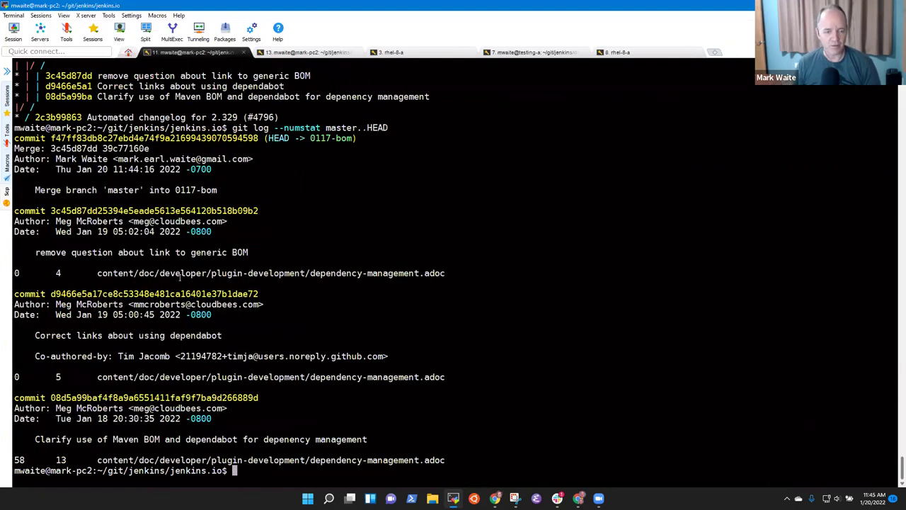
# Copy the path of the changed file content/doc/developer/plugin-development/dependency-management.adoc and start Emacs.
pyautogui.doubleClick(214, 274)
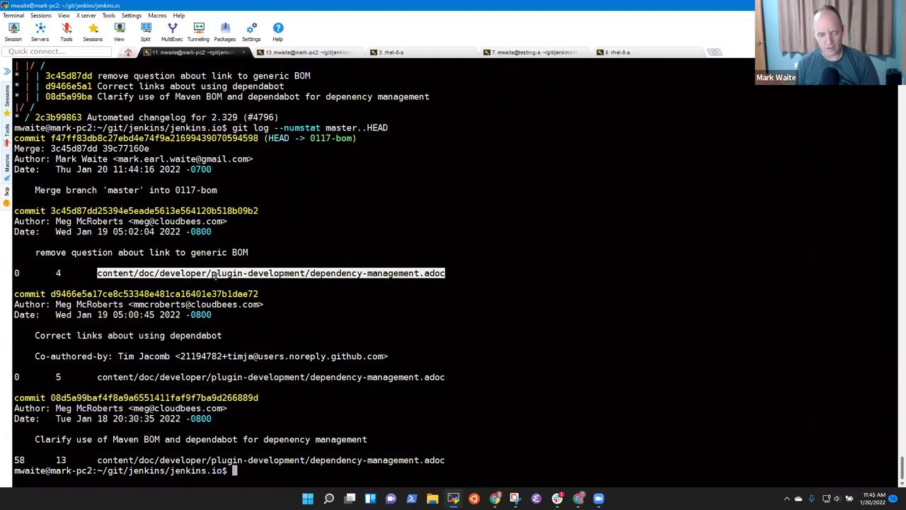
pyautogui.write('emacs')
pyautogui.press('Return')
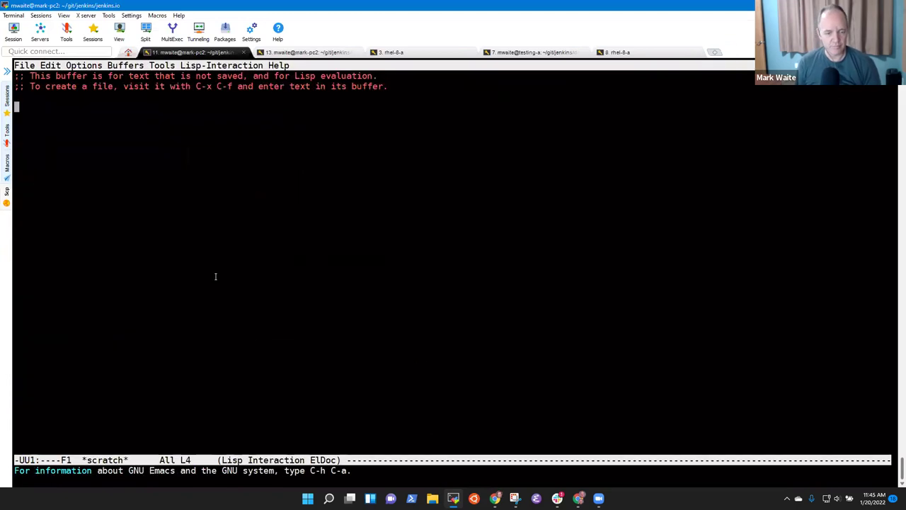
# Start the site build in Emacs with the compile command make run, and hide the compilation output window.
pyautogui.hotkey('alt', 'x')
pyautogui.write('capab')
pyautogui.press('BackSpace')
pyautogui.press('BackSpace')
pyautogui.press('BackSpace')
pyautogui.press('BackSpace')
pyautogui.write('ompile')
pyautogui.press('Return')
pyautogui.write('make run')
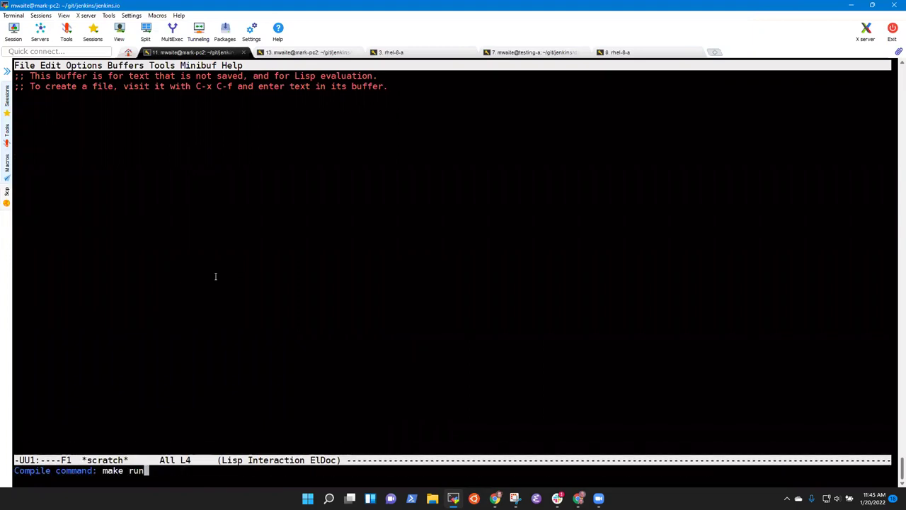
pyautogui.press('Return')
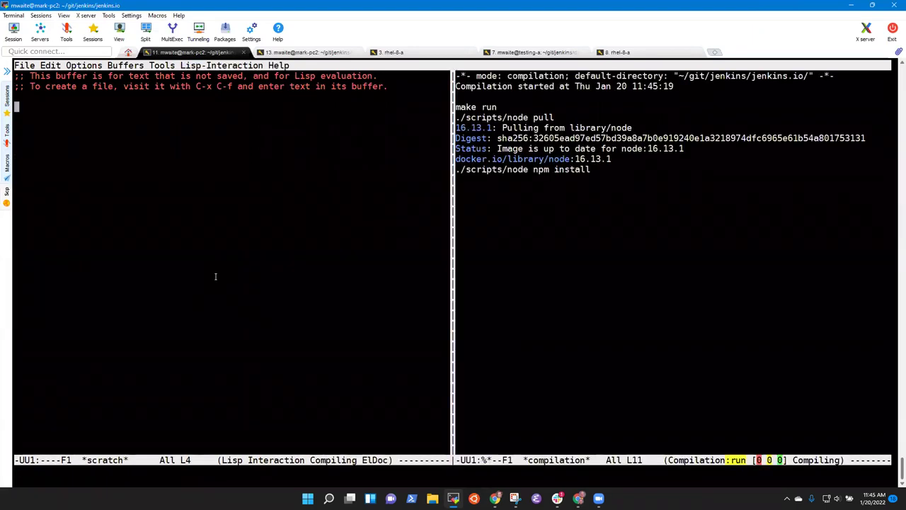
pyautogui.hotkey('ctrl', 'x')
pyautogui.press('1')
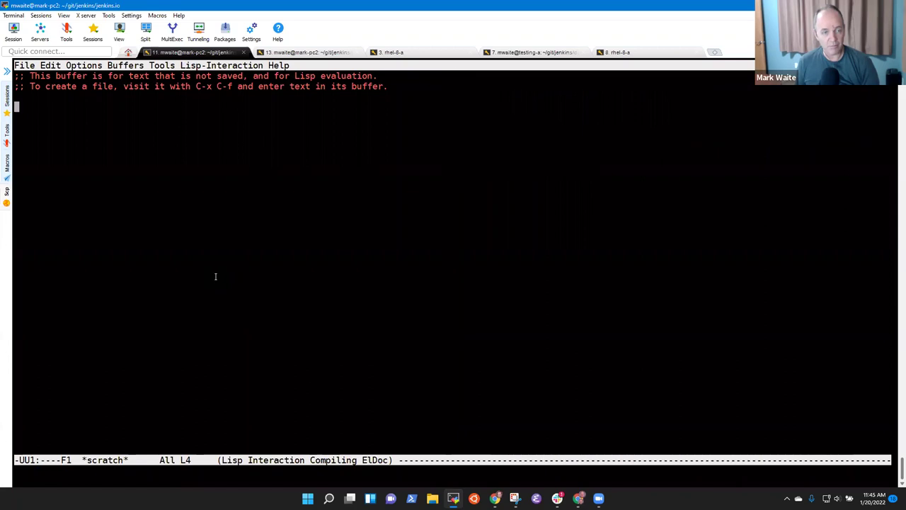
# Open dependency-management.adoc in Emacs using the copied file path.
pyautogui.hotkey('ctrl', 'x')
pyautogui.hotkey('ctrl', 'f')
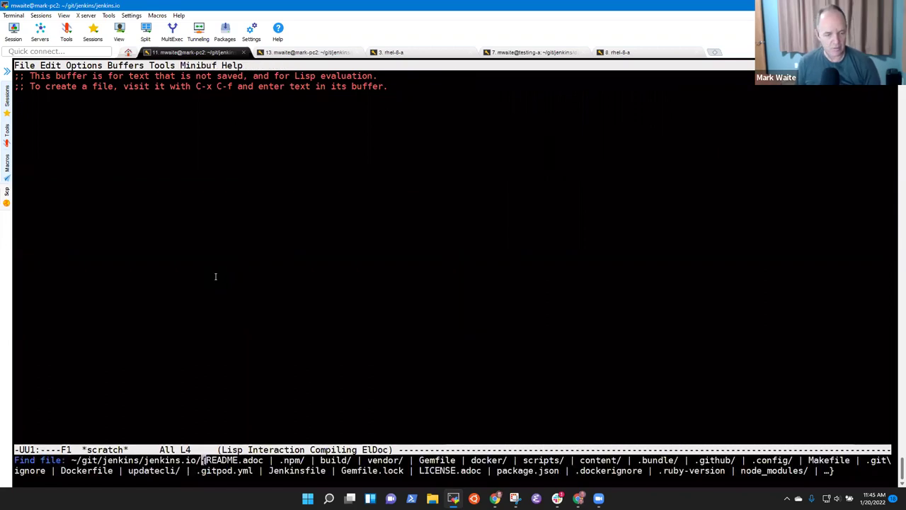
pyautogui.hotkey('ctrl', 'y')
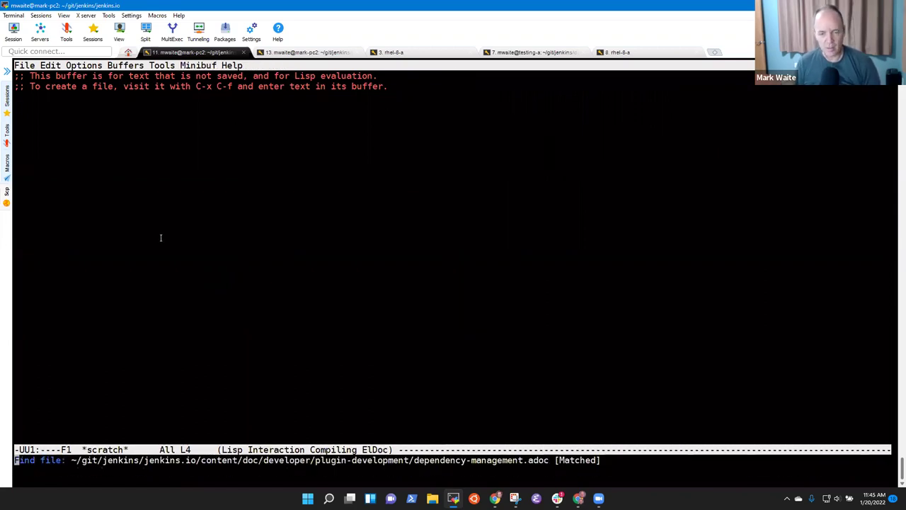
pyautogui.press('Return')
pyautogui.hotkey('ctrl', 'space')
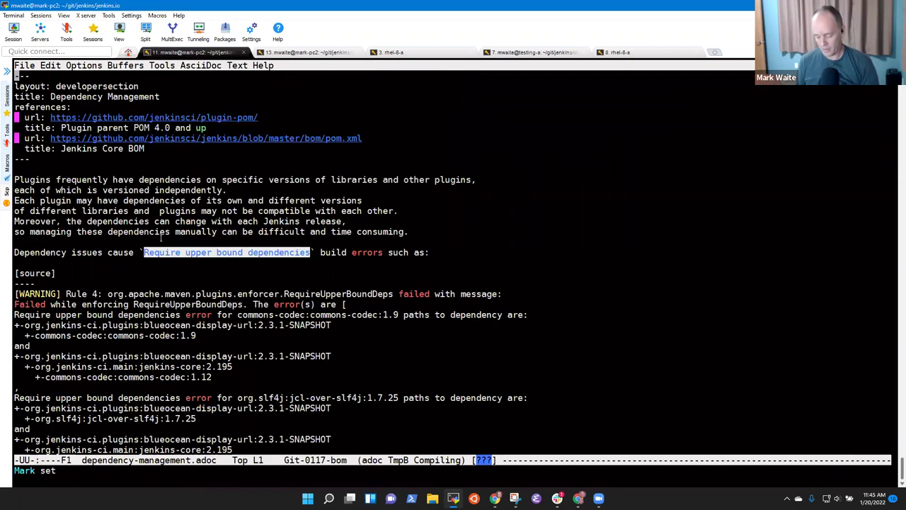
# Compare the master revision of dependency-management.adoc with the current branch version using ediff-revision.
pyautogui.hotkey('alt', 'x')
pyautogui.write('ediff-revision')
pyautogui.press('Return')
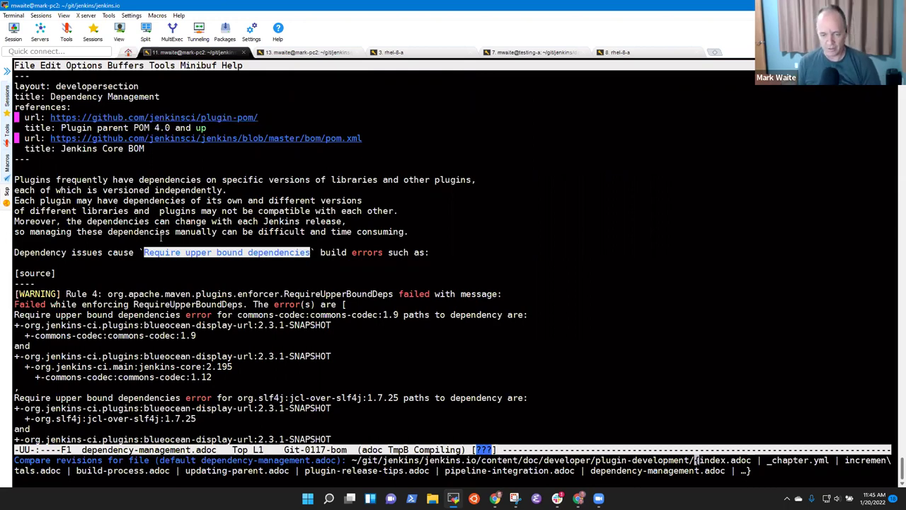
pyautogui.press('Return')
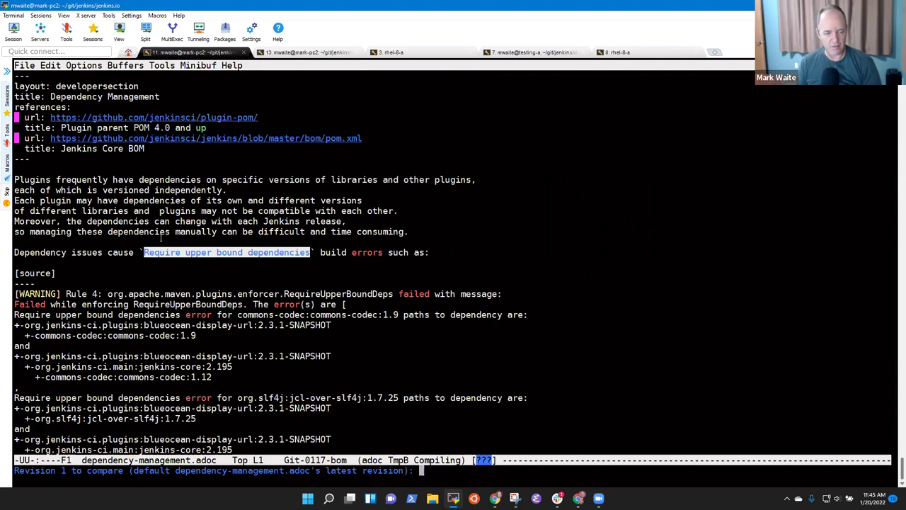
pyautogui.press('Return')
pyautogui.press('Return')
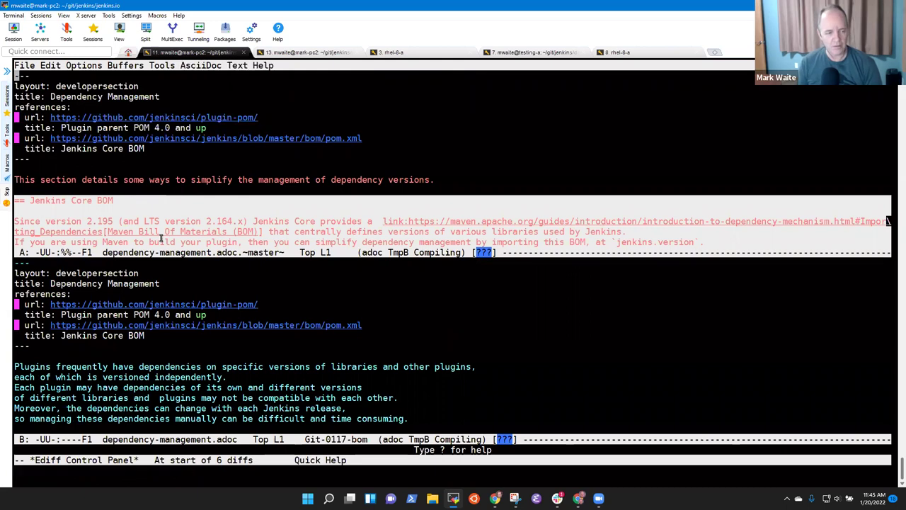
# Go to the second difference and copy the "Jenkins Core BOM" heading and its introductory paragraph from the master version.
pyautogui.press('n')
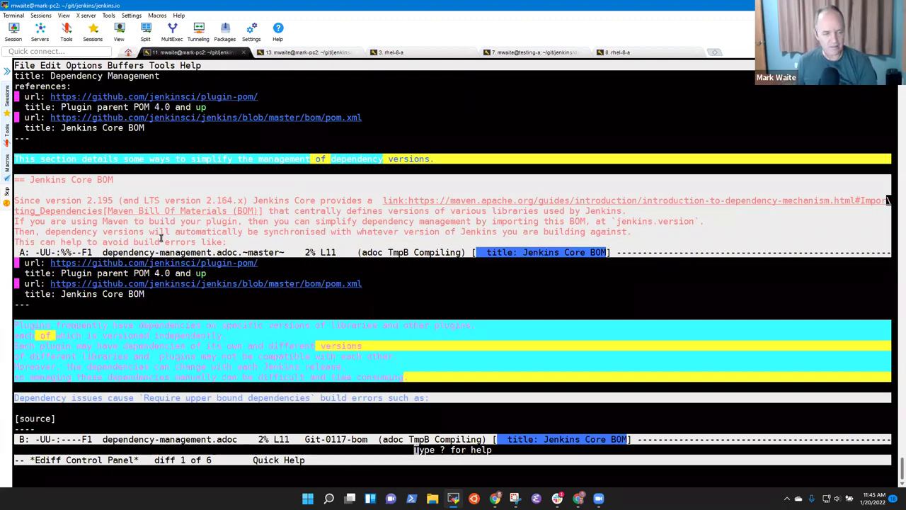
pyautogui.press('Up')
pyautogui.press('Down')
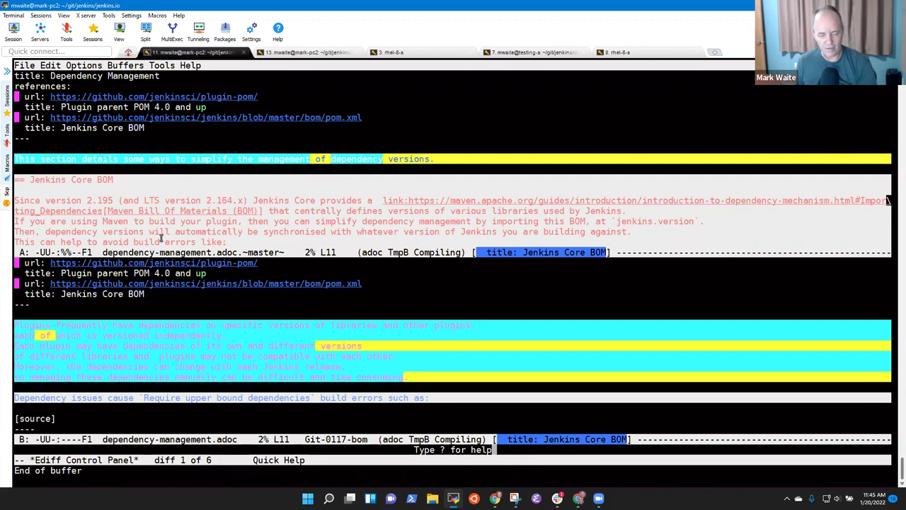
pyautogui.press('n')
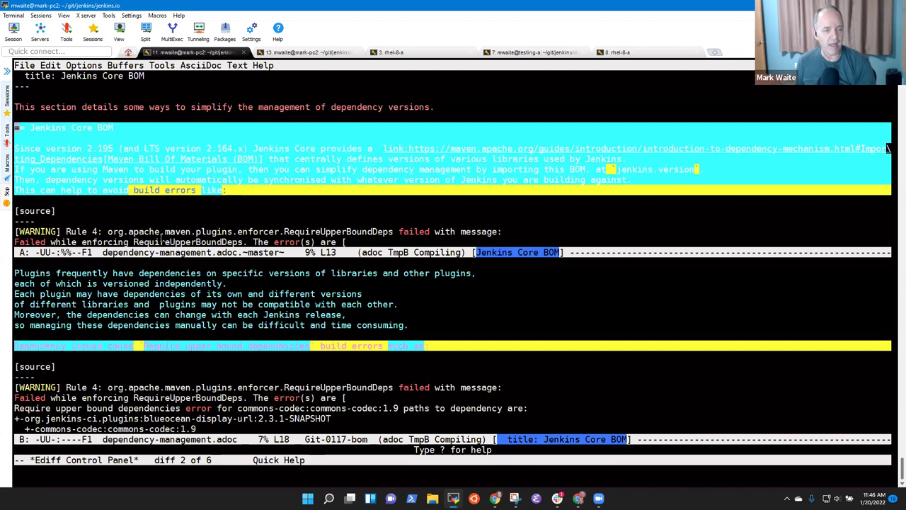
pyautogui.hotkey('ctrl', 'space')
pyautogui.press('Down')
pyautogui.press('Down')
pyautogui.press('Down')
pyautogui.press('Down')
pyautogui.press('Down')
pyautogui.press('Down')
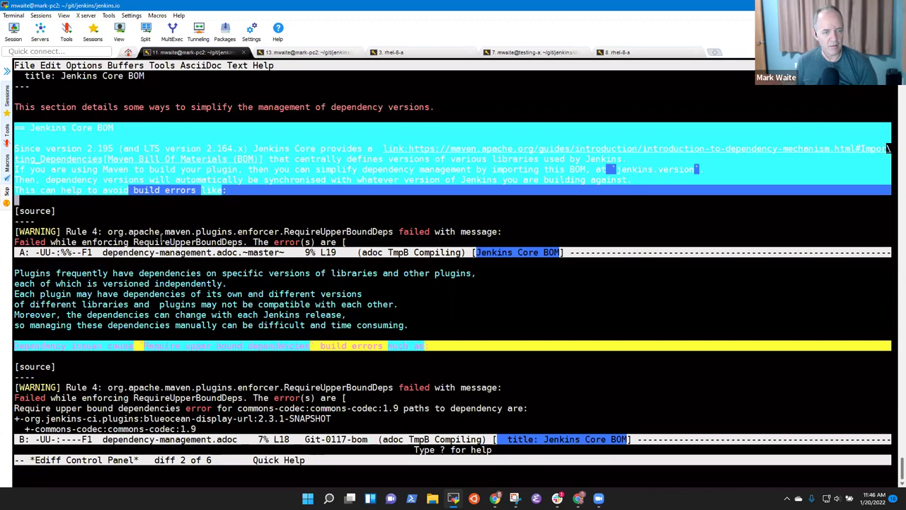
pyautogui.hotkey('alt', 'w')
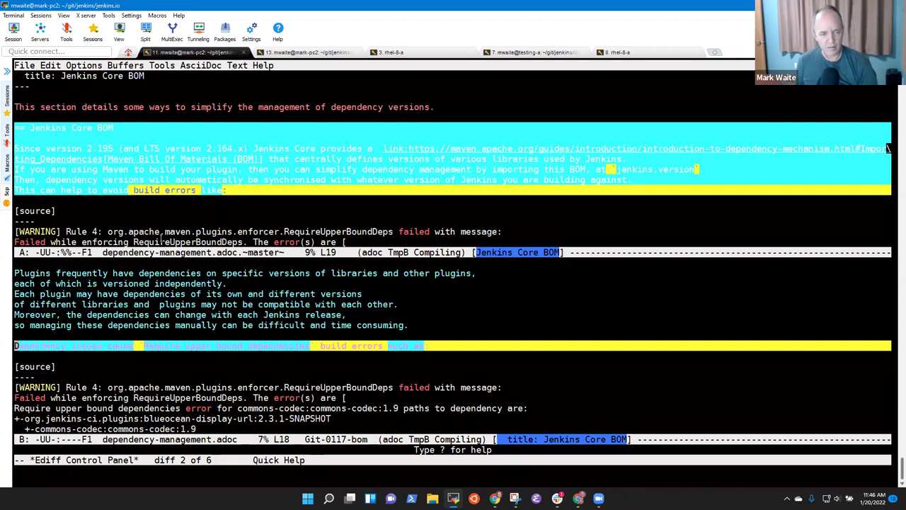
# Paste the copied section above "Dependency issues cause" in the branch version and delete its line "This can help to avoid build errors like:".
pyautogui.press('Return')
pyautogui.hotkey('ctrl', 'o')
pyautogui.press('Up')
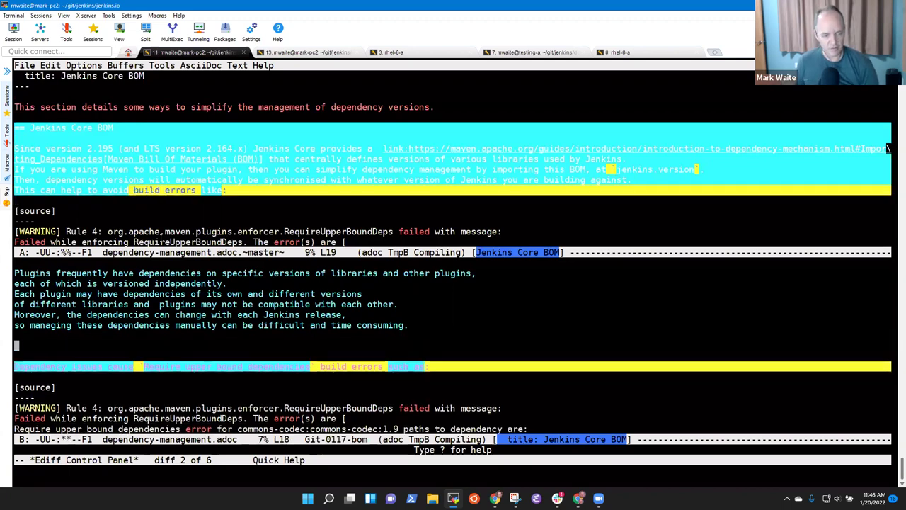
pyautogui.hotkey('ctrl', 'y')
pyautogui.press('Up')
pyautogui.press('Up')
pyautogui.press('Down')
pyautogui.hotkey('ctrl', 'k')
pyautogui.hotkey('ctrl', 'k')
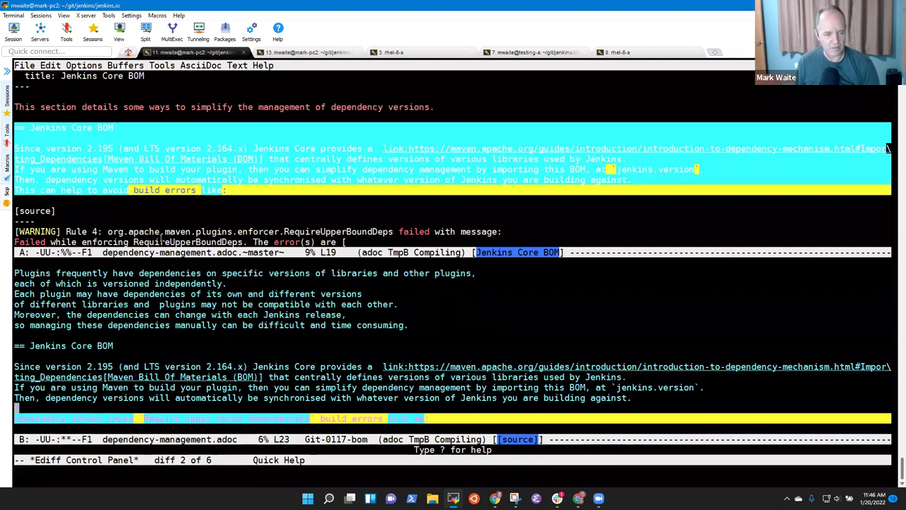